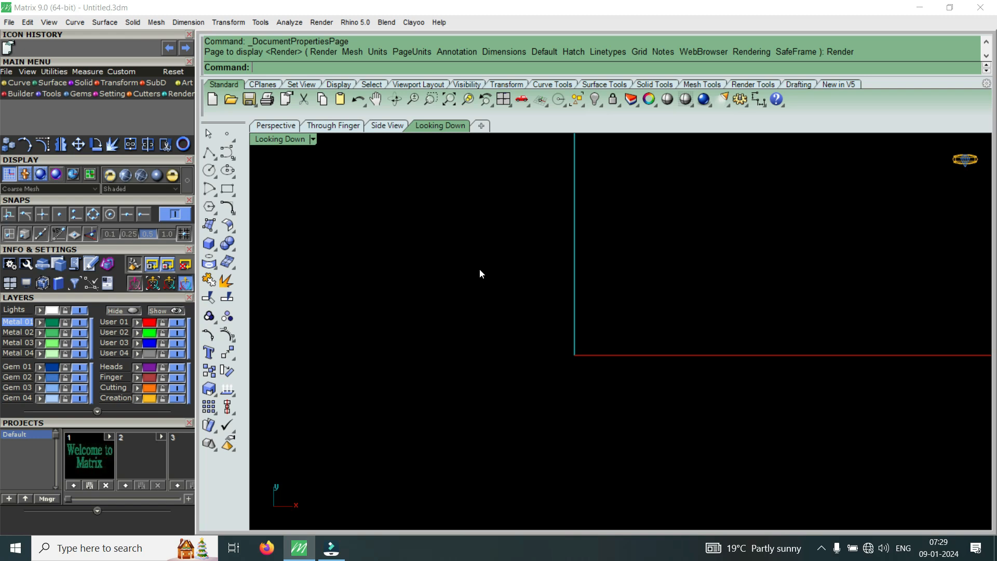
- Draw an S-shaped interpolated curve through six points, running downward across the Looking Down view
double_click(300, 143)
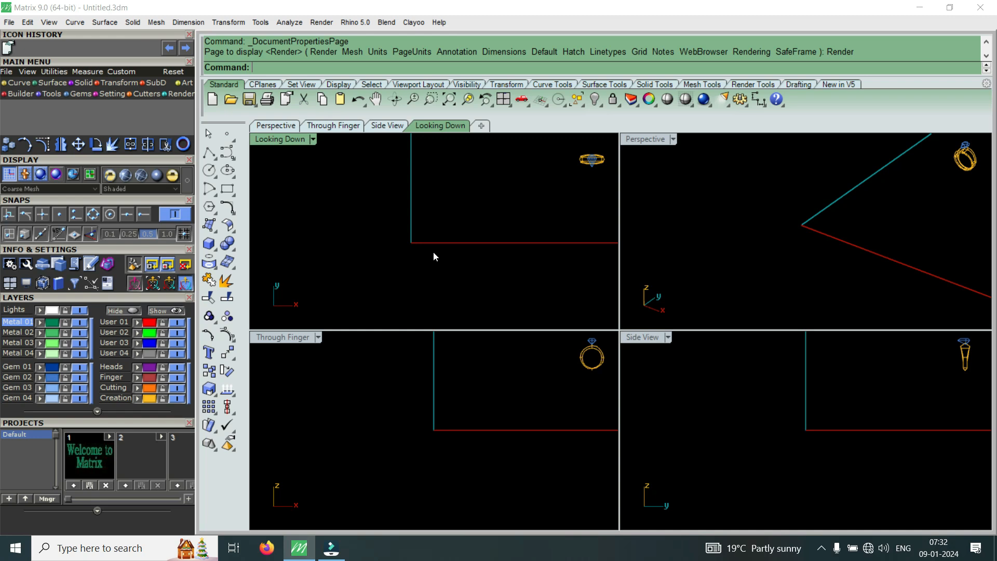
double_click(283, 139)
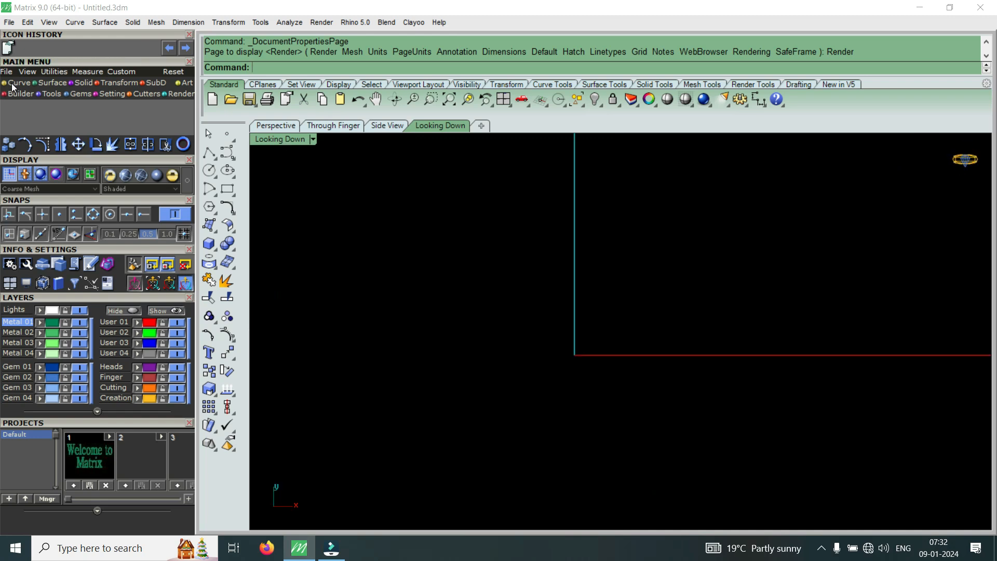
click(13, 83)
click(44, 109)
click(507, 216)
click(482, 279)
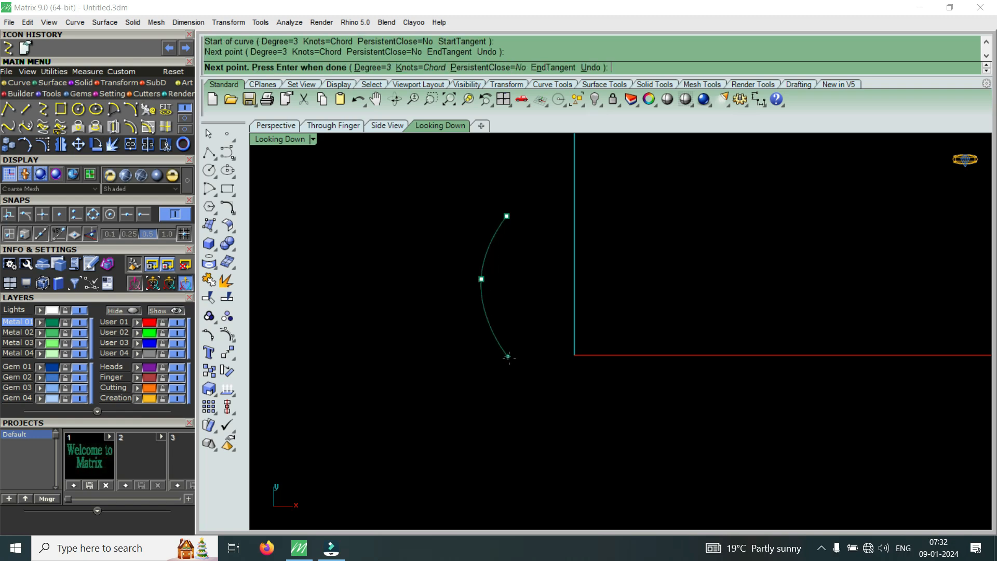
click(511, 368)
click(577, 421)
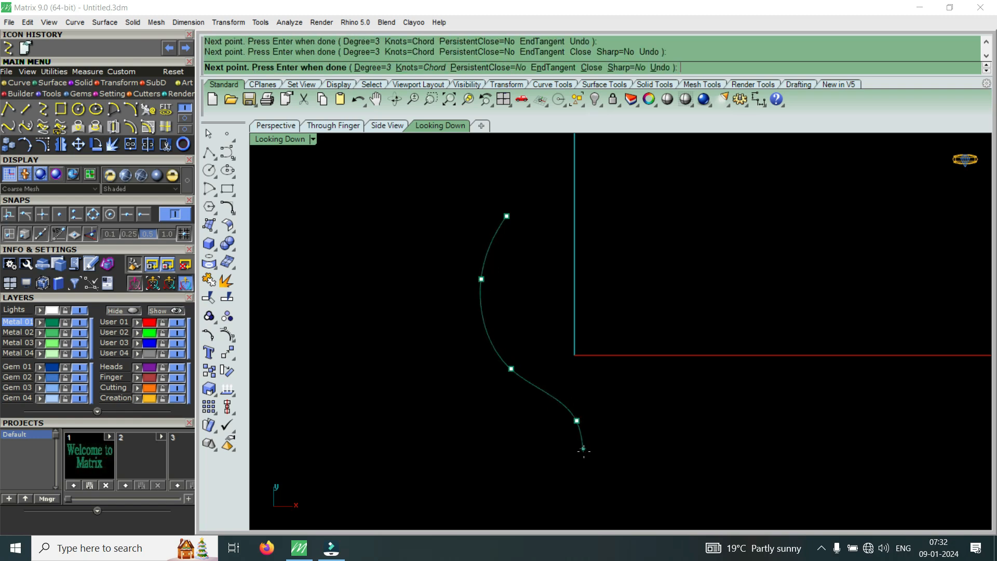
click(591, 461)
click(588, 499)
key(Return)
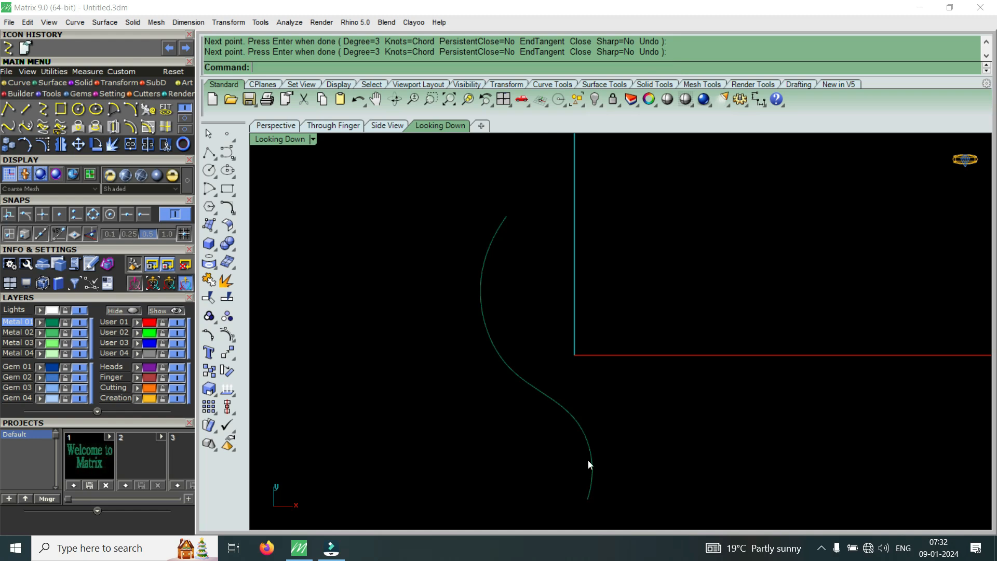
- Draw a second interpolated curve from the lower end of the first, bulging right and sweeping upward to form an open leaf shape
key(Return)
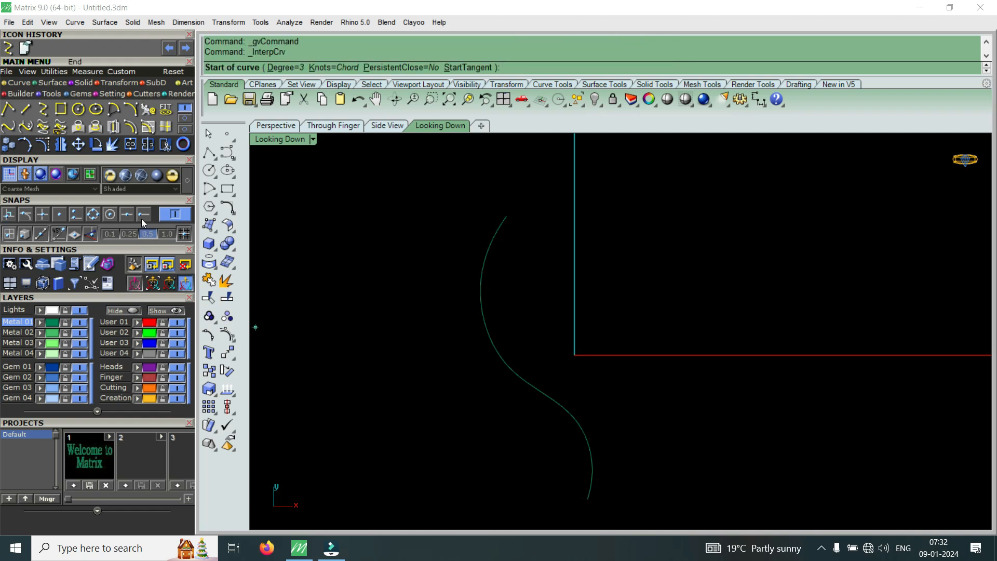
click(588, 499)
click(620, 486)
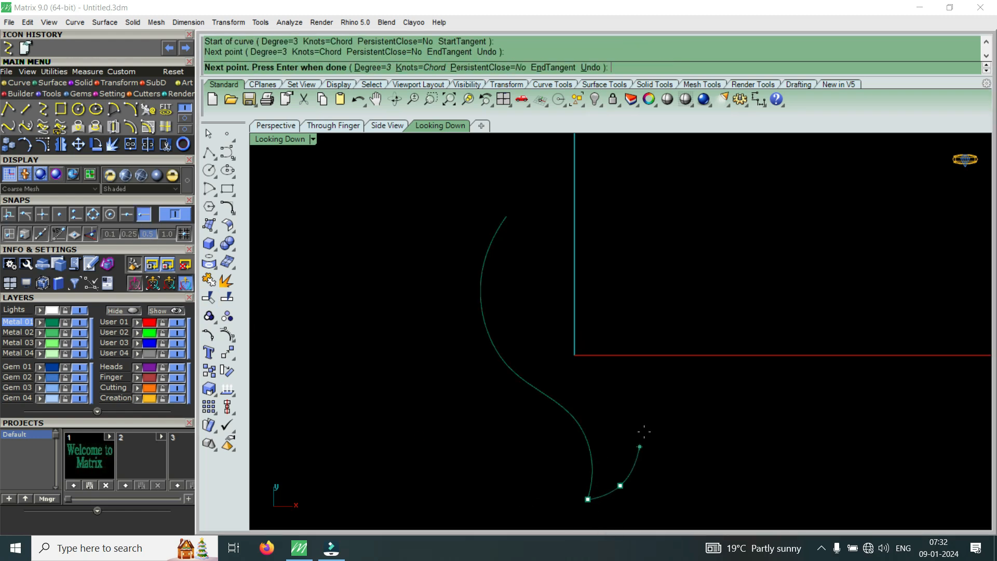
click(659, 424)
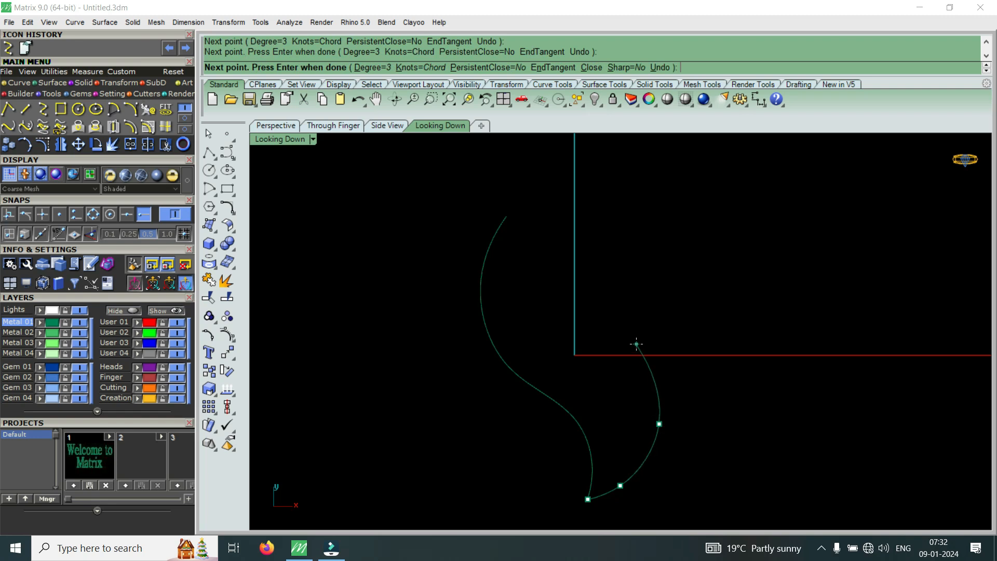
click(637, 343)
click(609, 297)
click(611, 247)
click(627, 222)
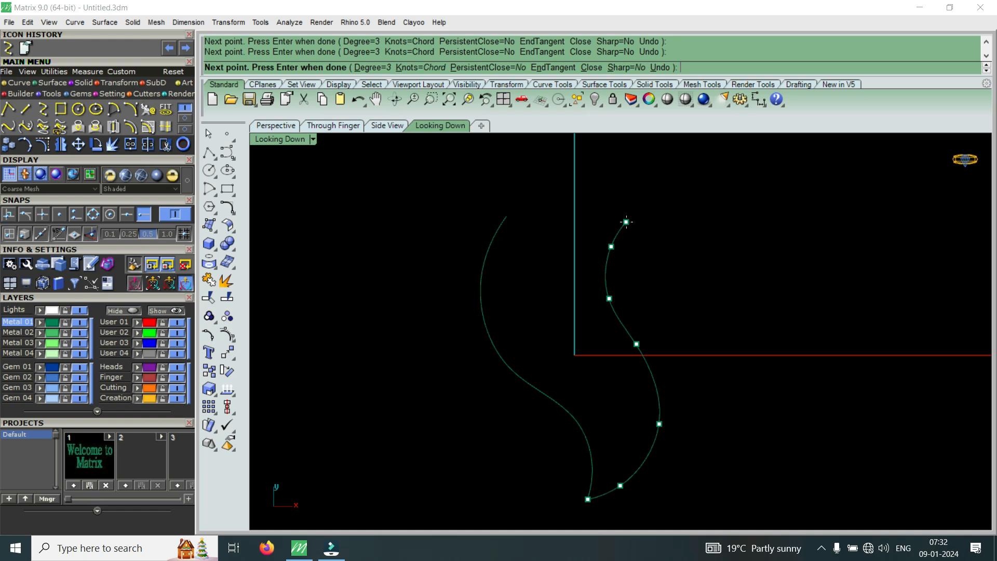
key(Return)
- Try to offset the right-hand curve by 3 toward the left-hand curve
scroll(525, 313, down, 4)
scroll(569, 370, up, 3)
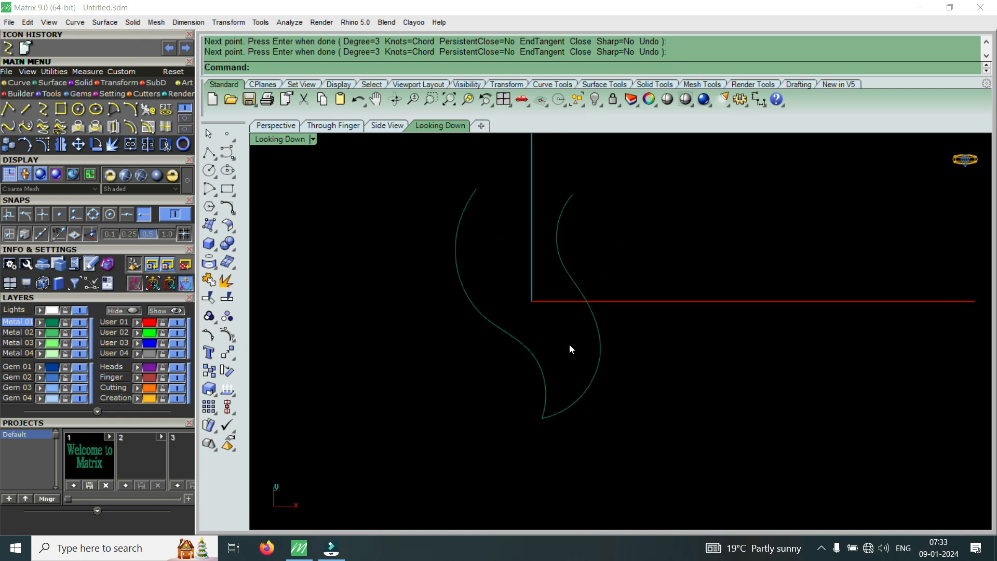
click(595, 318)
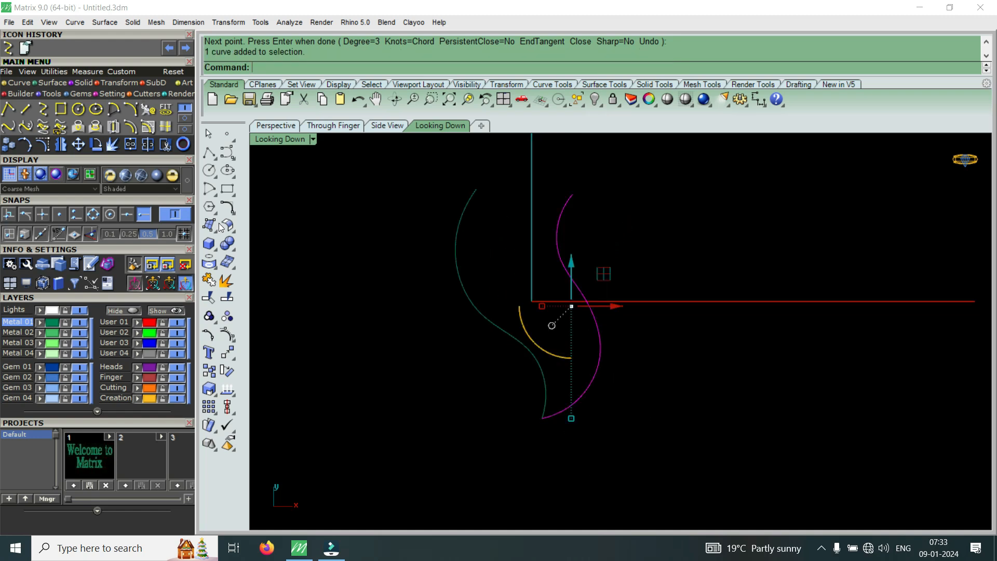
click(129, 128)
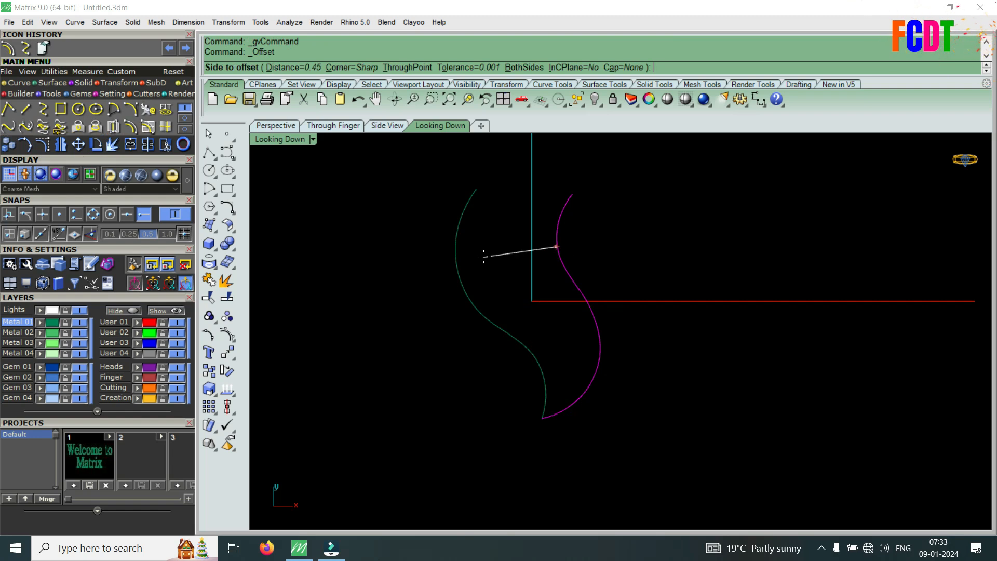
text(3)
key(Return)
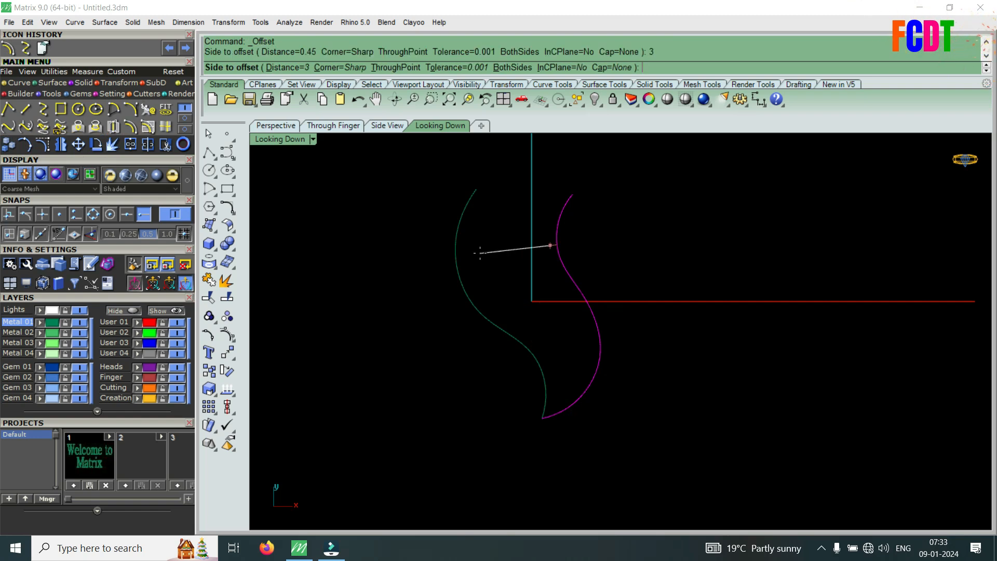
click(480, 255)
scroll(522, 304, up, 3)
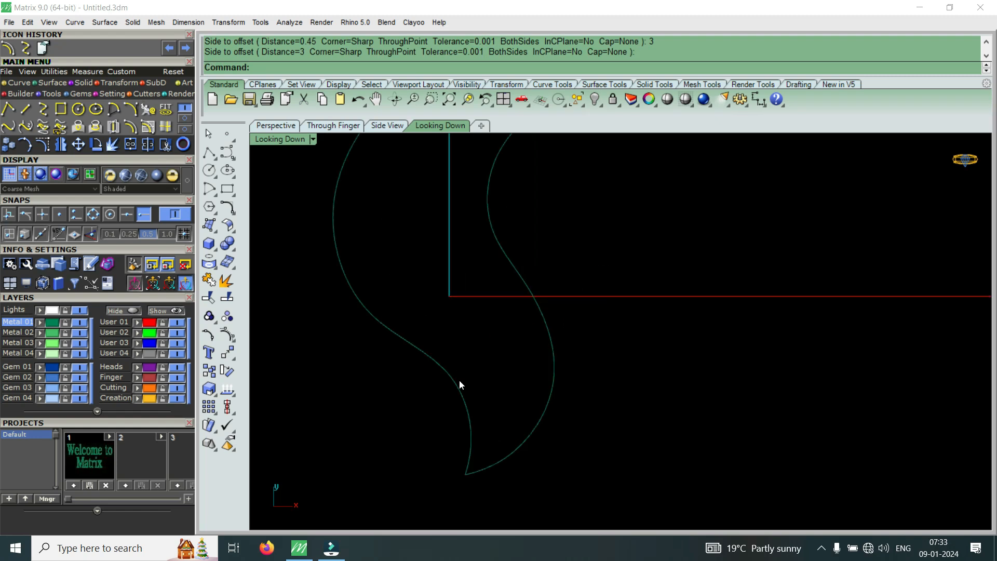
- Rotate the left-hand curve clockwise about its lower end, bringing its upper end closer to the right-hand curve
click(459, 381)
scroll(459, 382, down, 2)
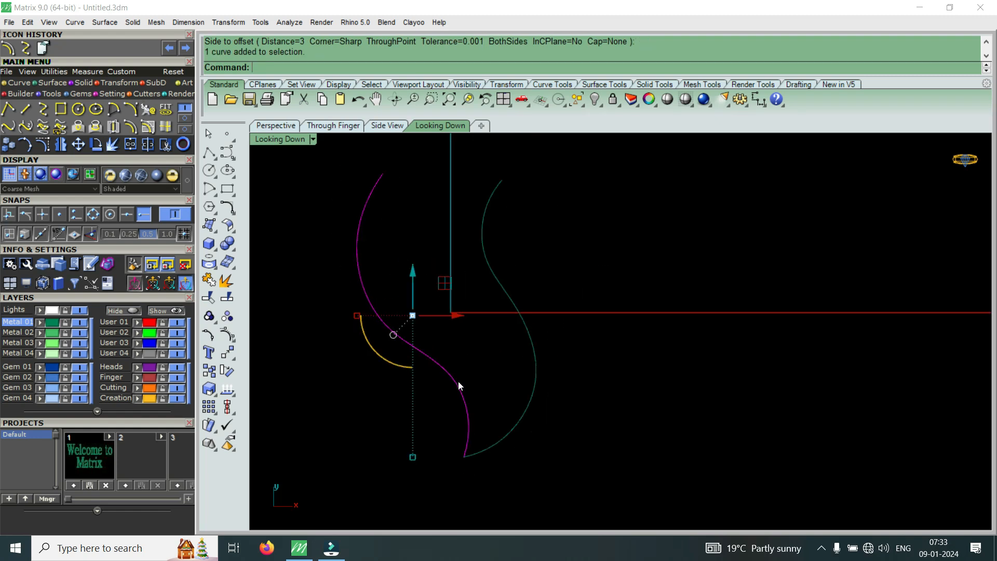
click(96, 144)
click(464, 442)
scroll(435, 252, up, 2)
click(437, 251)
click(501, 287)
scroll(510, 351, down, 2)
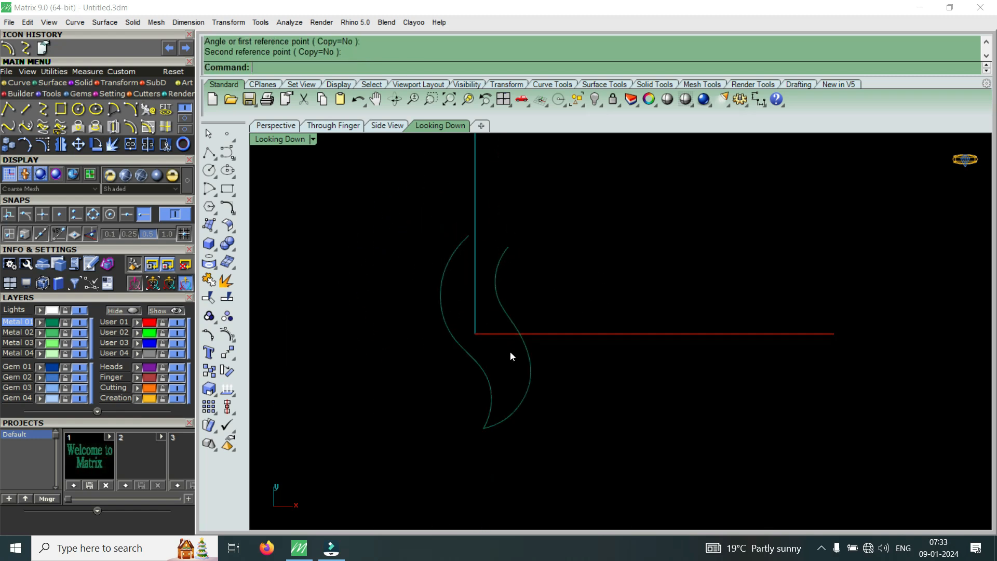
click(534, 362)
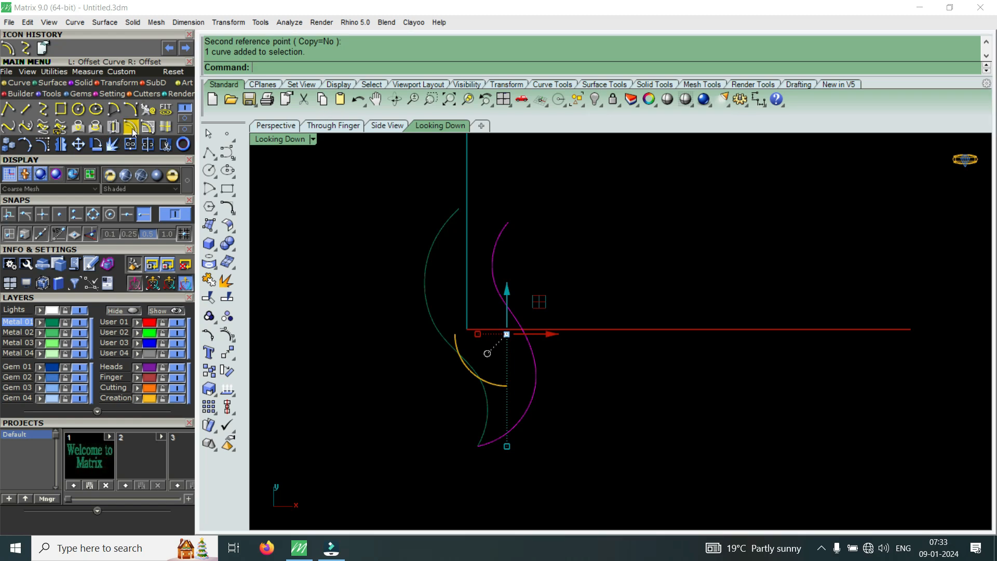
click(129, 145)
text(3)
key(Return)
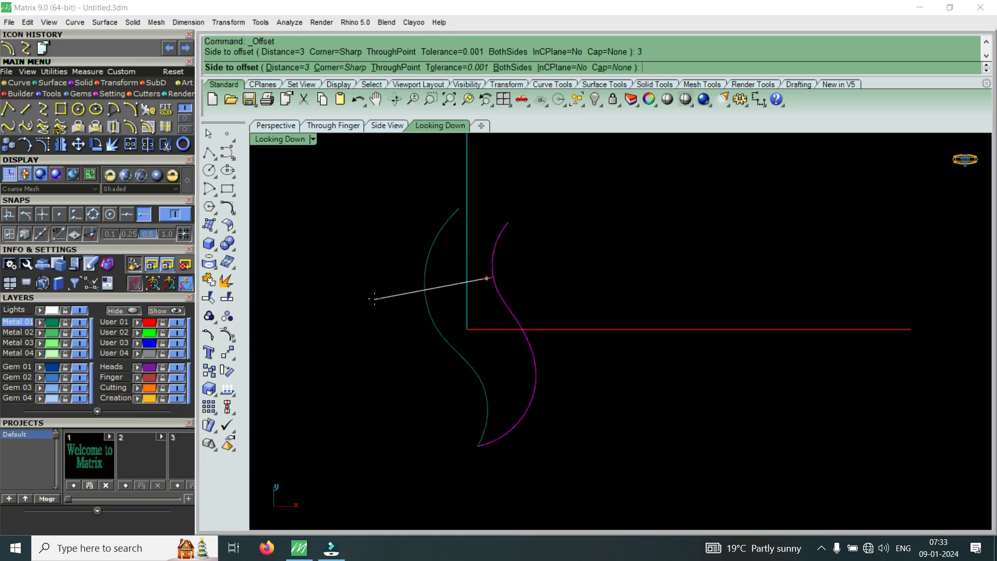
key(Escape)
- Delete both interpolated curves
scroll(455, 283, down, 4)
scroll(494, 275, up, 2)
drag(517, 273, 429, 384)
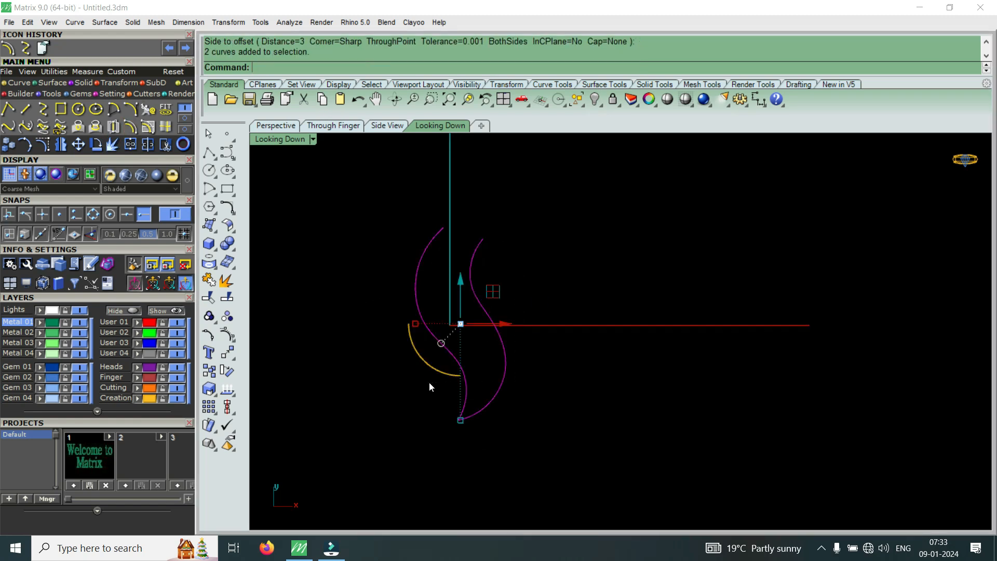
key(Delete)
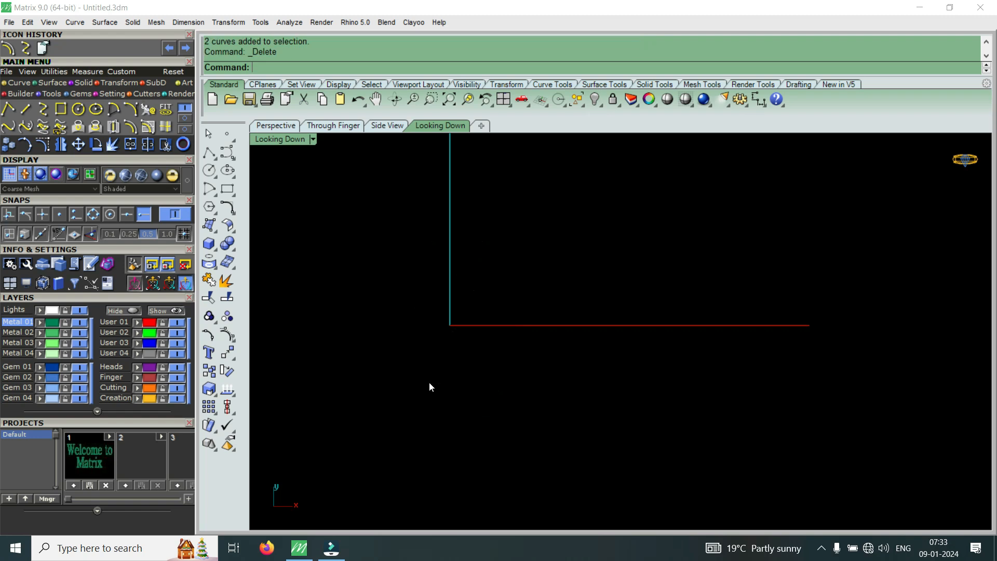
click(61, 109)
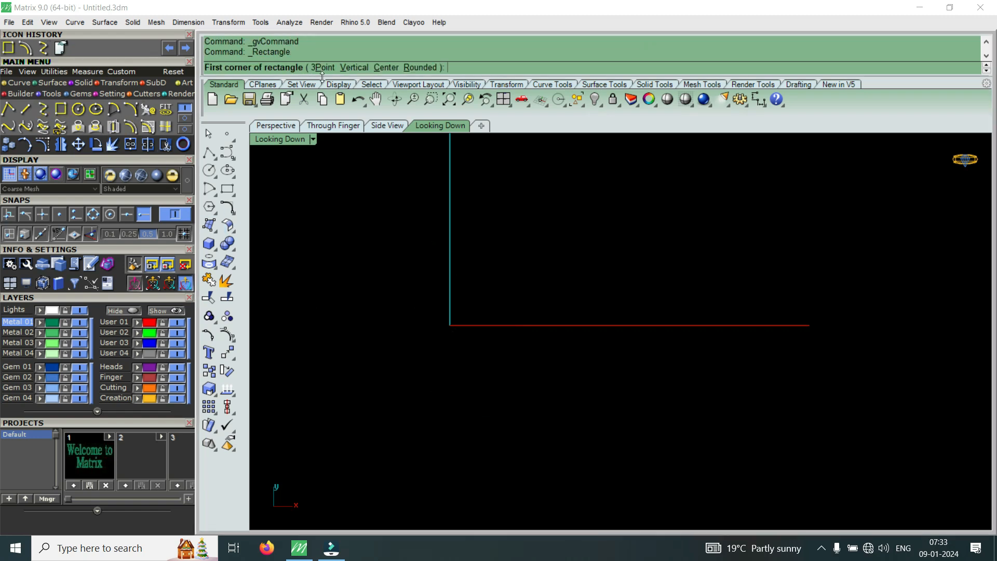
click(378, 67)
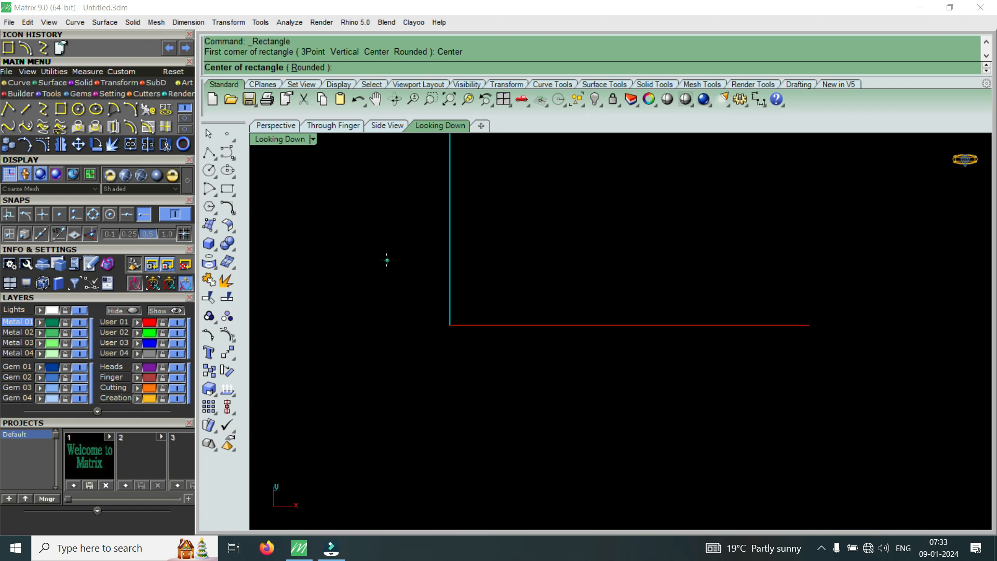
text(20)
key(Return)
key(Escape)
- Draw a 20 by 20 square centred on the origin, using the Rectangle command's Center option
key(Return)
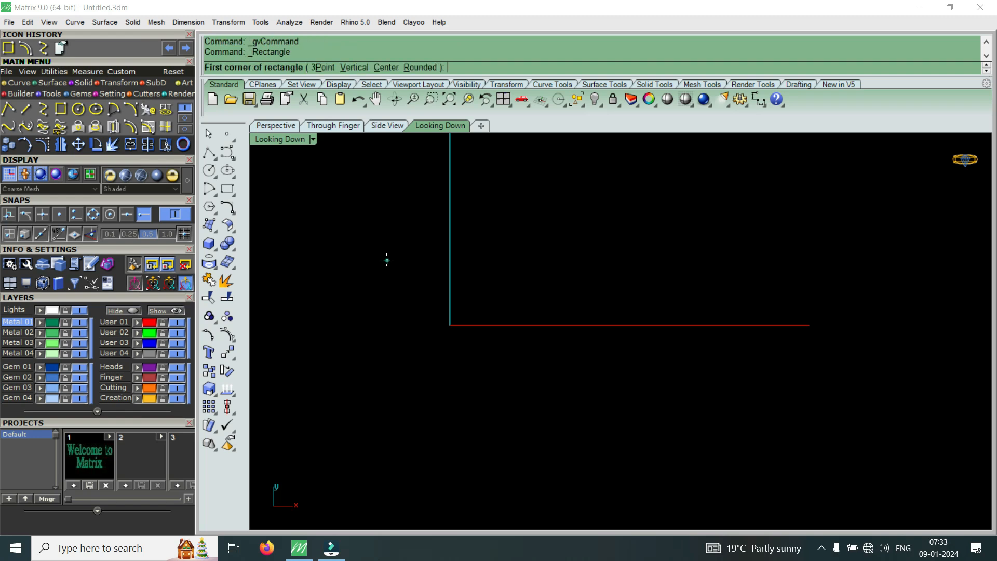
click(386, 67)
text(0)
key(Return)
text(20)
key(Return)
text(20)
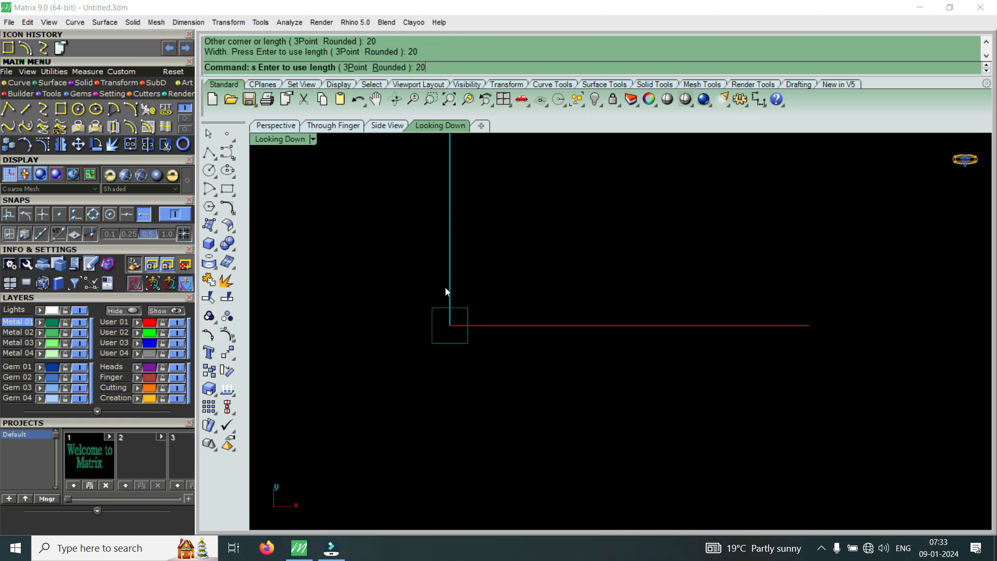
key(Return)
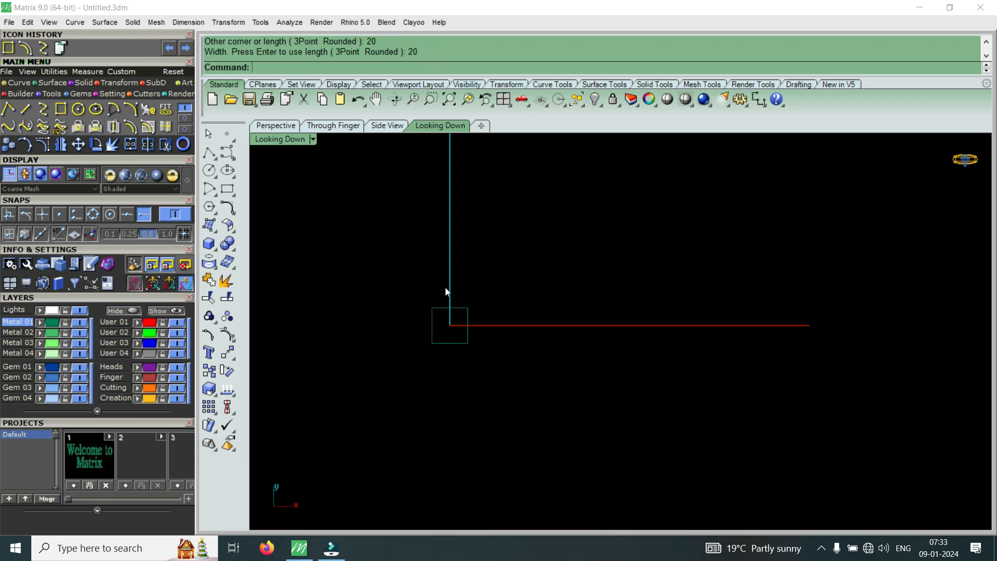
scroll(466, 304, up, 10)
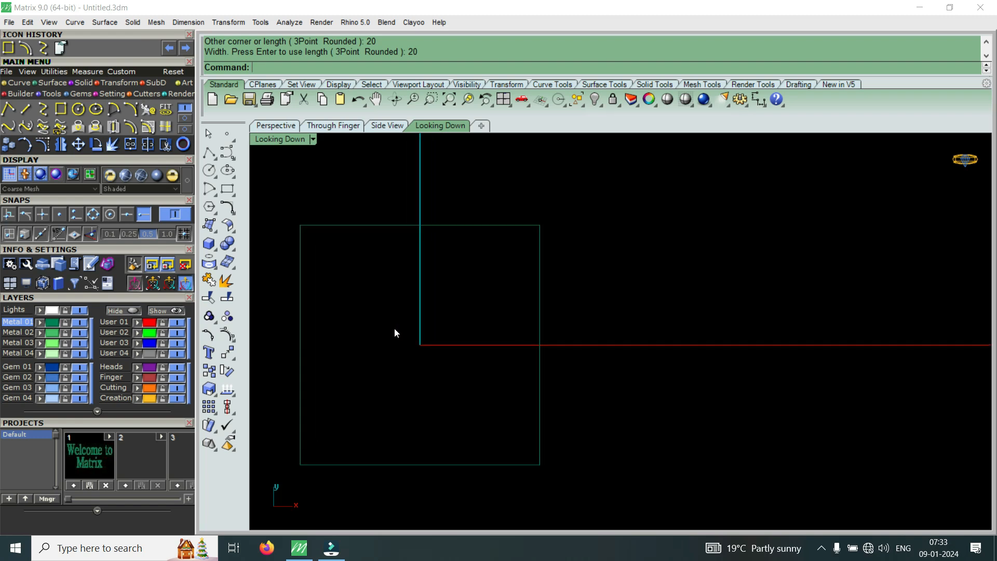
scroll(655, 314, down, 6)
scroll(388, 321, up, 6)
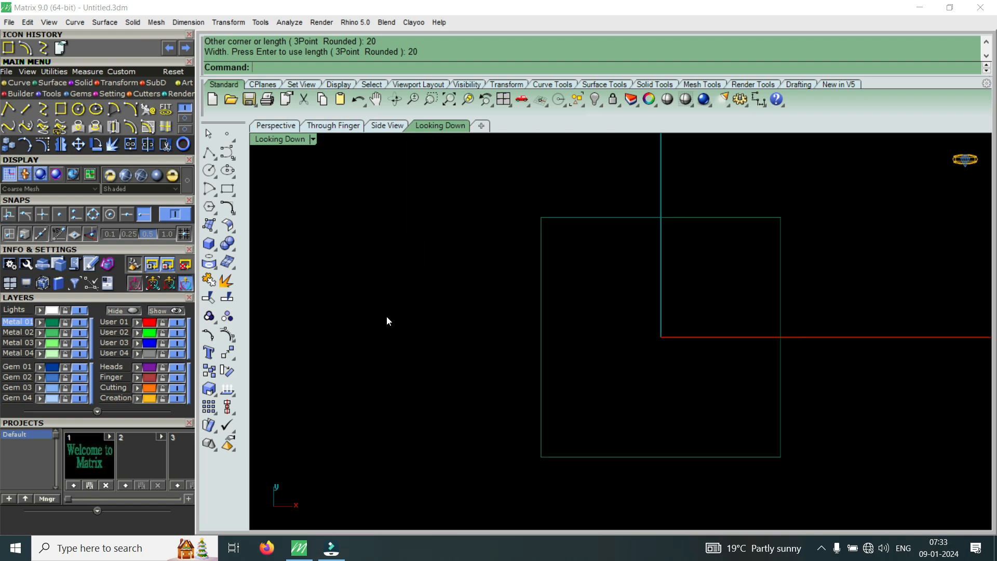
scroll(400, 343, down, 10)
scroll(516, 291, up, 4)
click(462, 304)
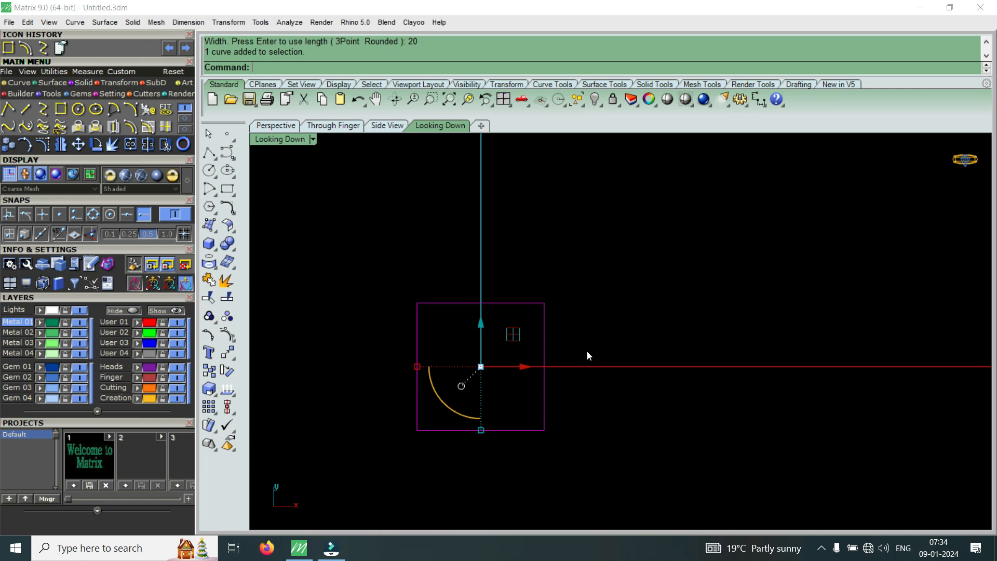
click(566, 341)
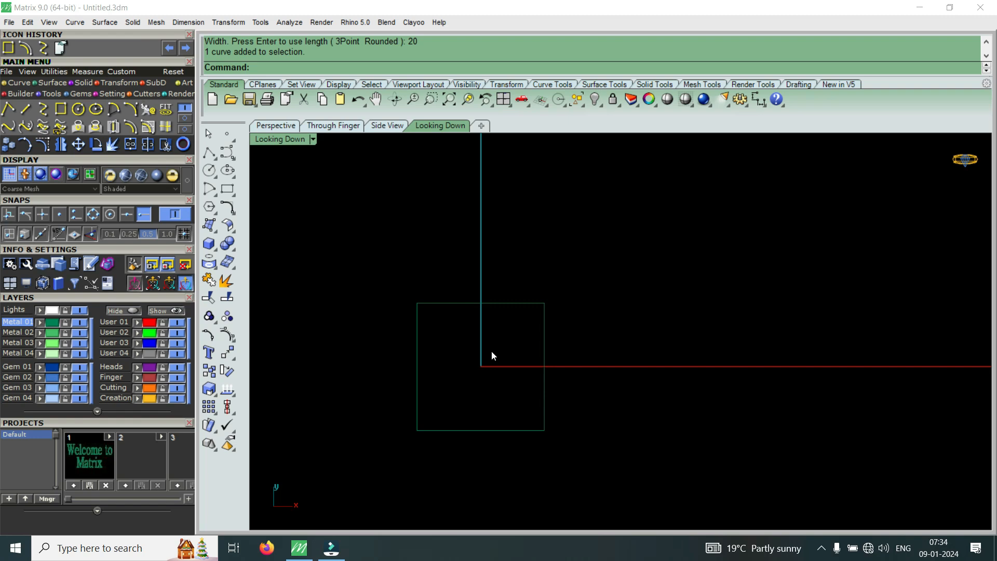
click(43, 108)
scroll(457, 319, up, 3)
scroll(460, 305, down, 2)
scroll(467, 316, up, 1)
scroll(463, 309, down, 3)
scroll(464, 305, up, 1)
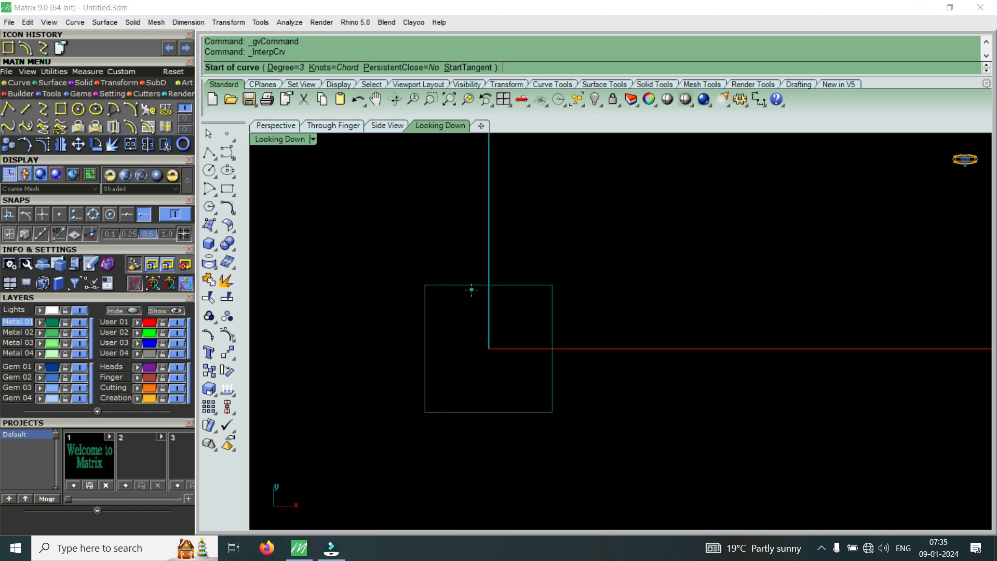
click(471, 289)
click(459, 334)
scroll(483, 387, up, 2)
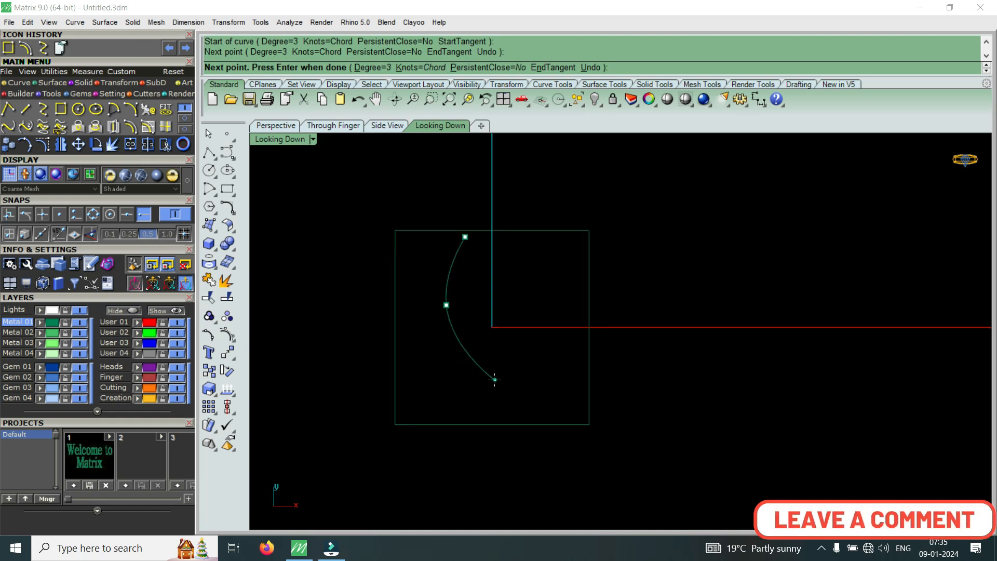
key(Escape)
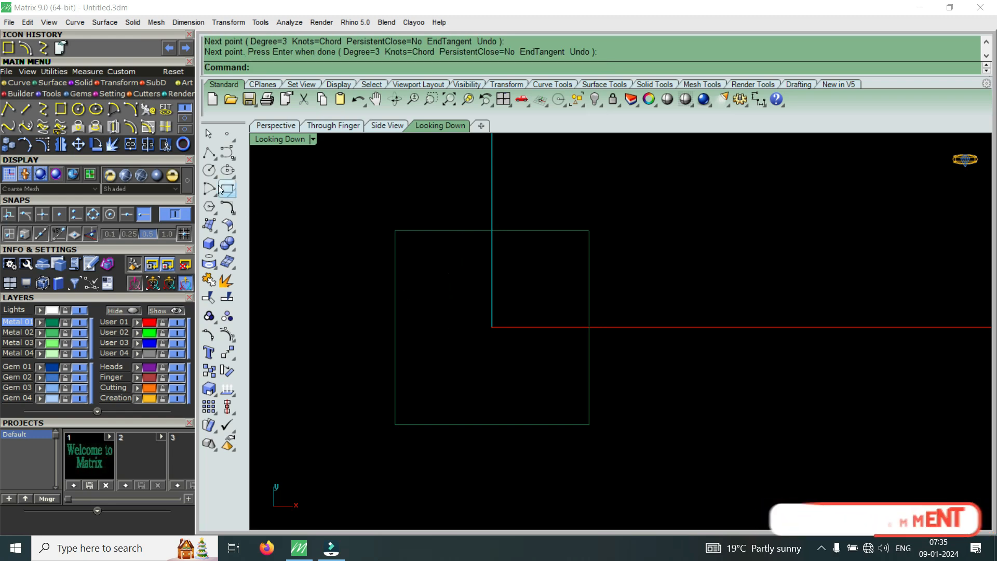
- Draw a 2.5 by 20 rectangle centred on the origin, using the Rectangle command's Center option
click(60, 108)
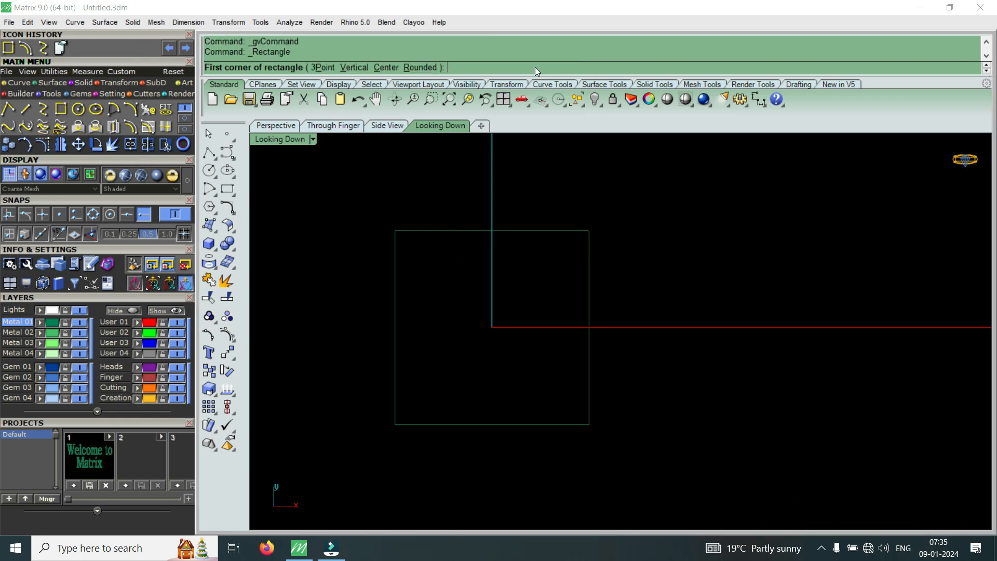
click(385, 67)
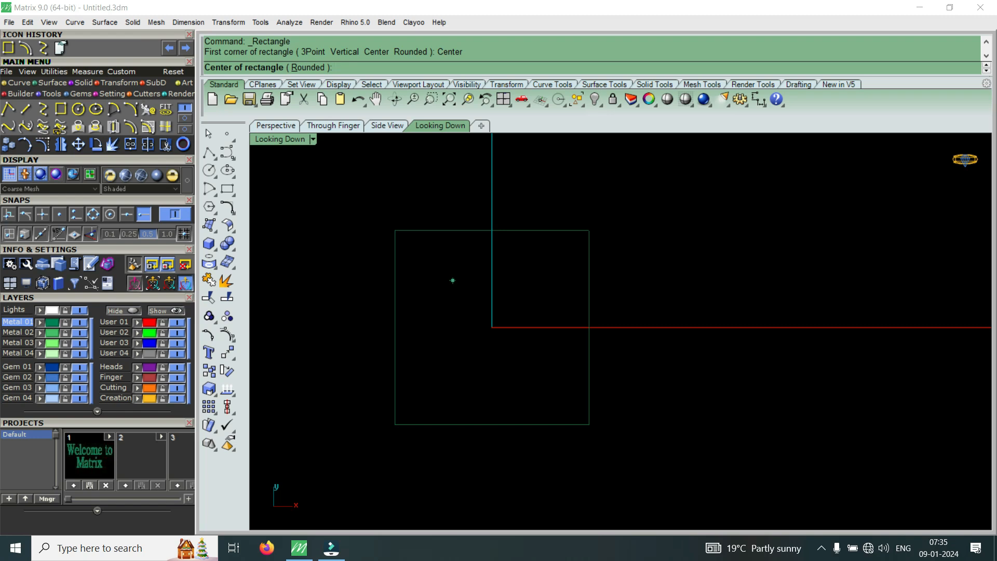
text(0)
key(Return)
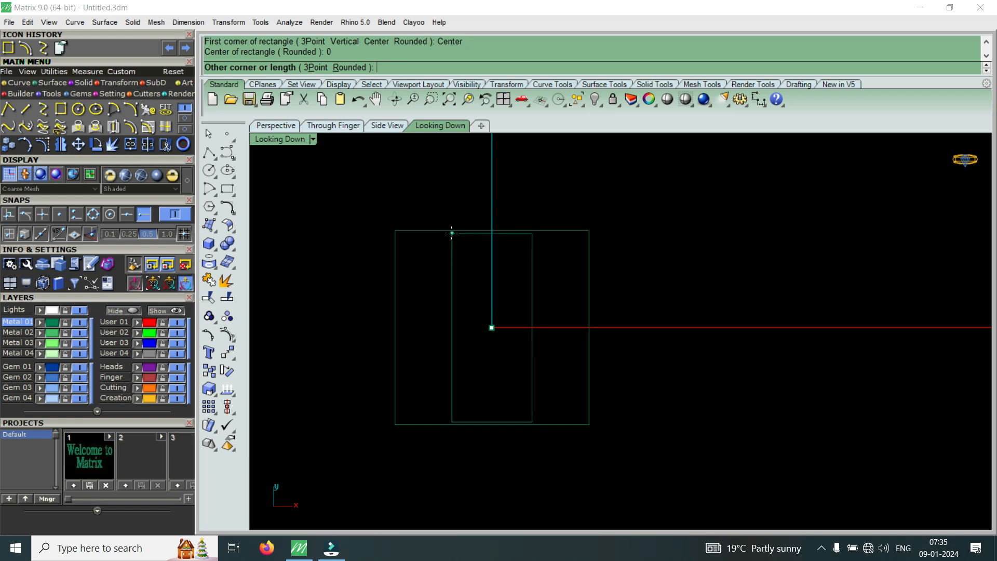
text(2.5)
key(Return)
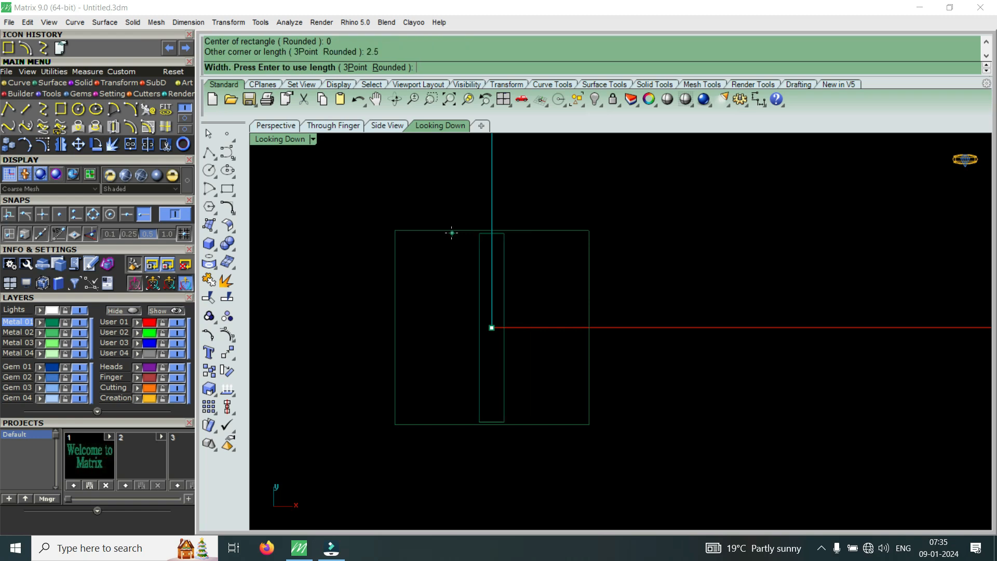
text(20)
key(Return)
- Select the narrow rectangle and switch to a maximised Perspective view, turned to show both rectangles at an angle
click(498, 323)
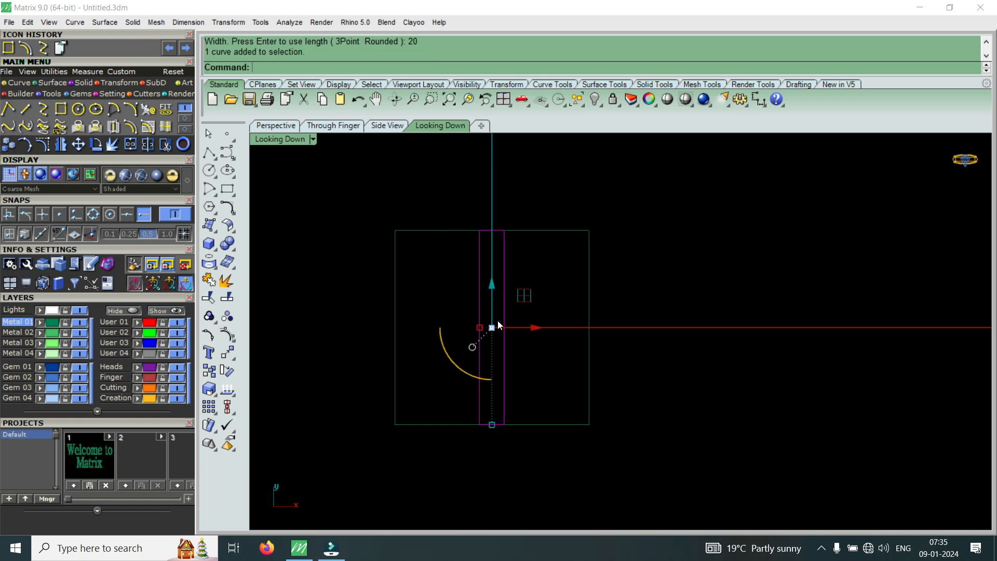
double_click(300, 139)
click(645, 140)
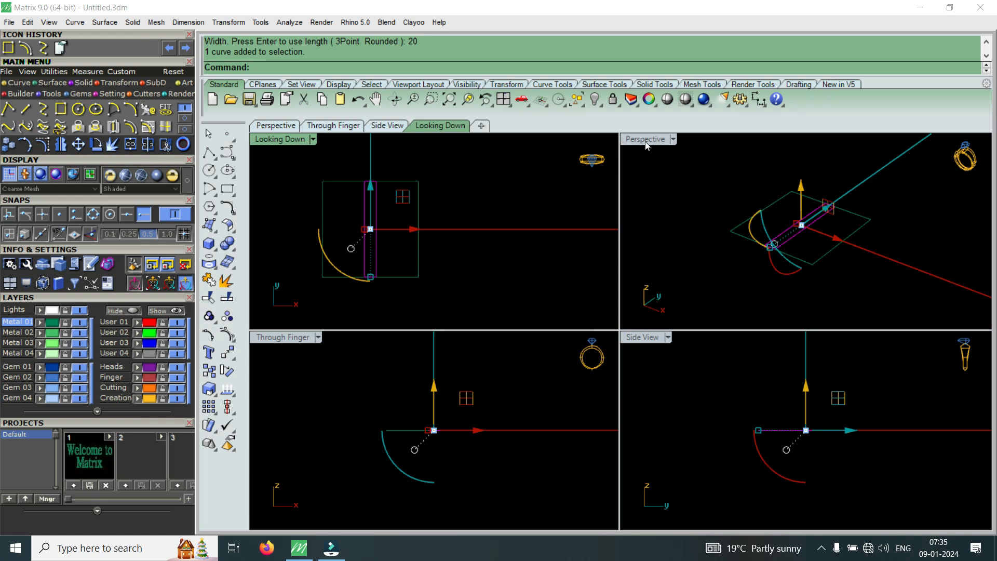
double_click(645, 140)
right_drag(575, 349, 870, 358)
scroll(610, 337, up, 4)
right_drag(611, 337, 666, 343)
click(666, 332)
drag(678, 304, 671, 318)
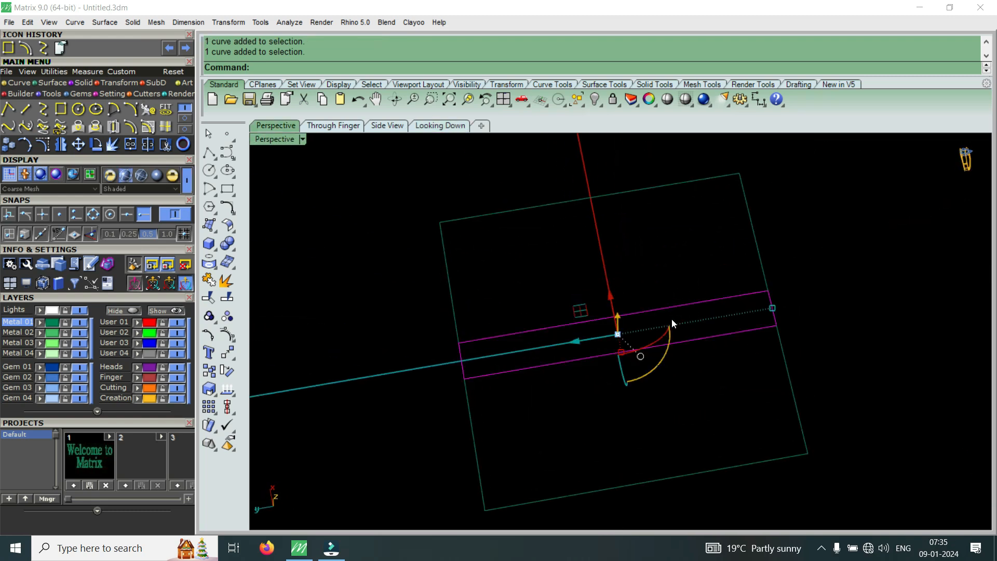
scroll(520, 376, up, 4)
scroll(572, 340, down, 4)
right_drag(622, 396, 575, 371)
- Extrude the narrow rectangle straight as a solid with BothSides=No and a distance of -1
click(83, 83)
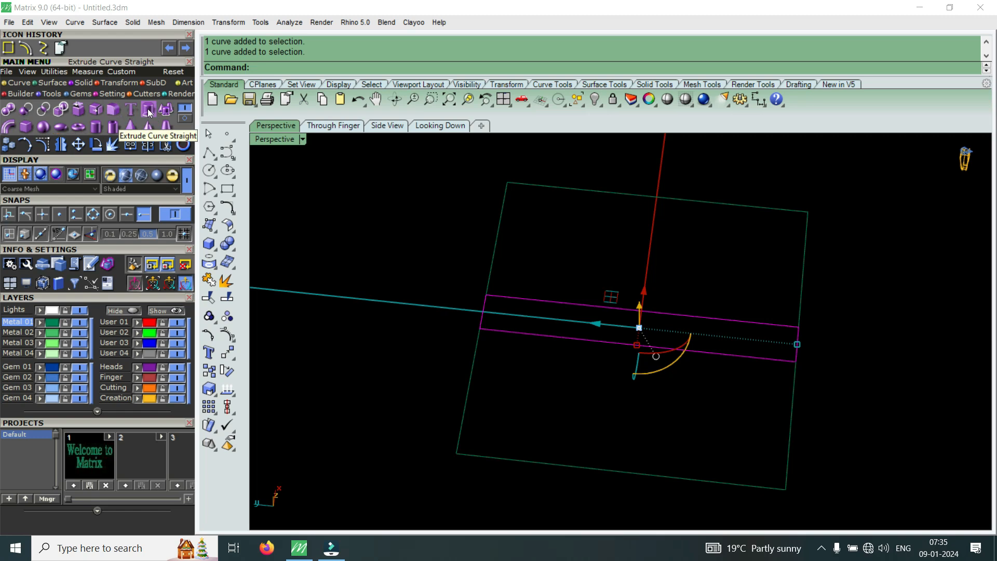
click(149, 113)
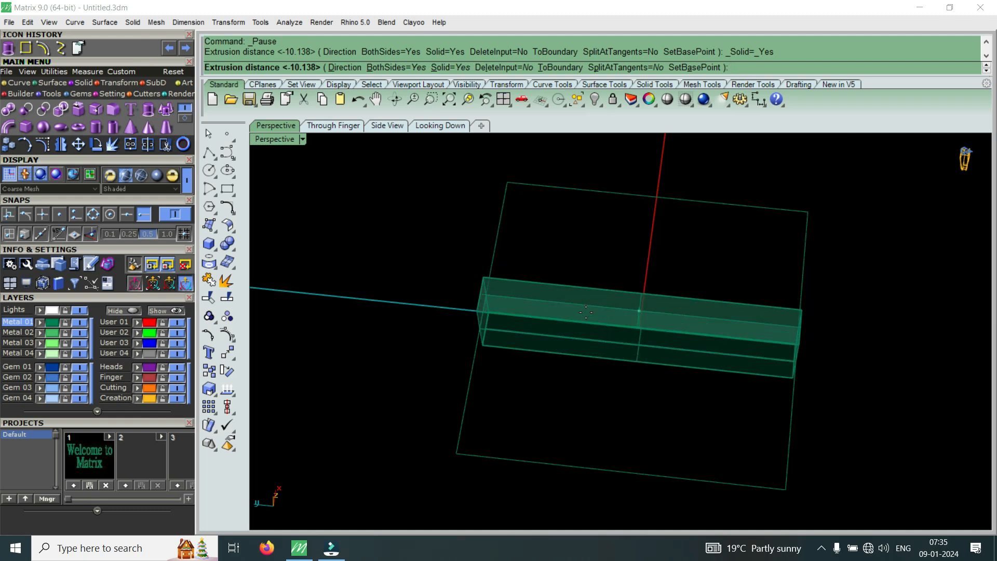
right_drag(585, 311, 613, 238)
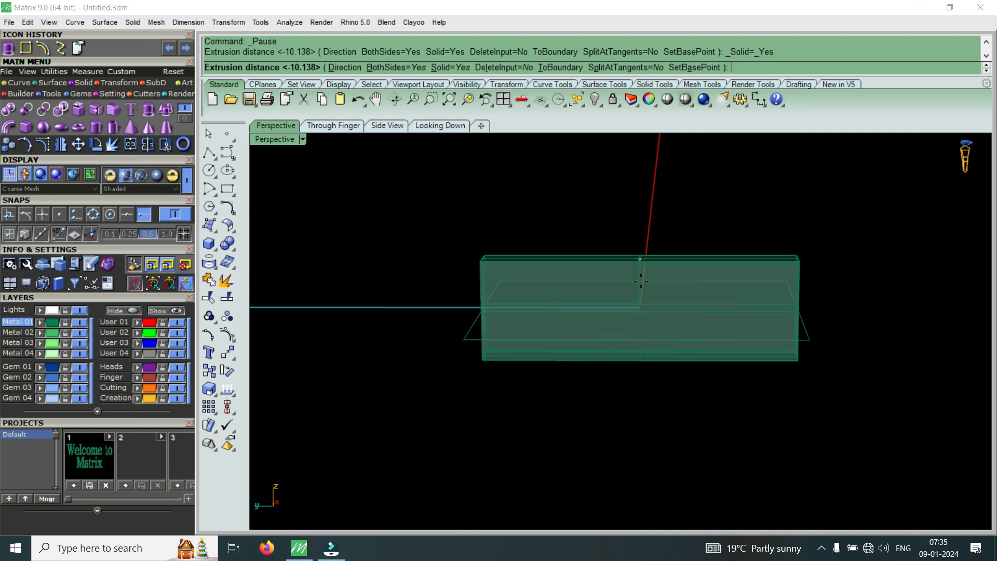
scroll(585, 306, up, 4)
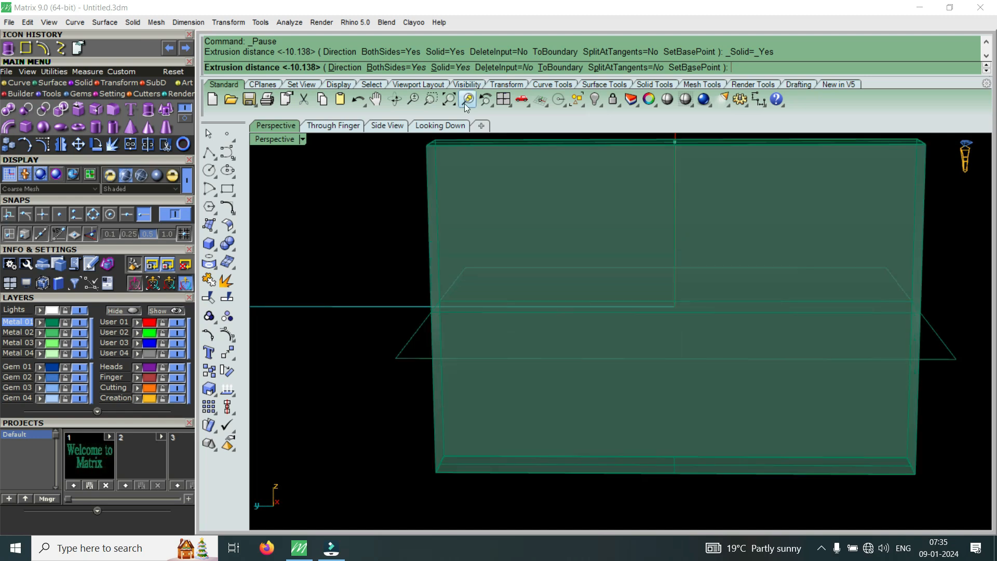
click(387, 68)
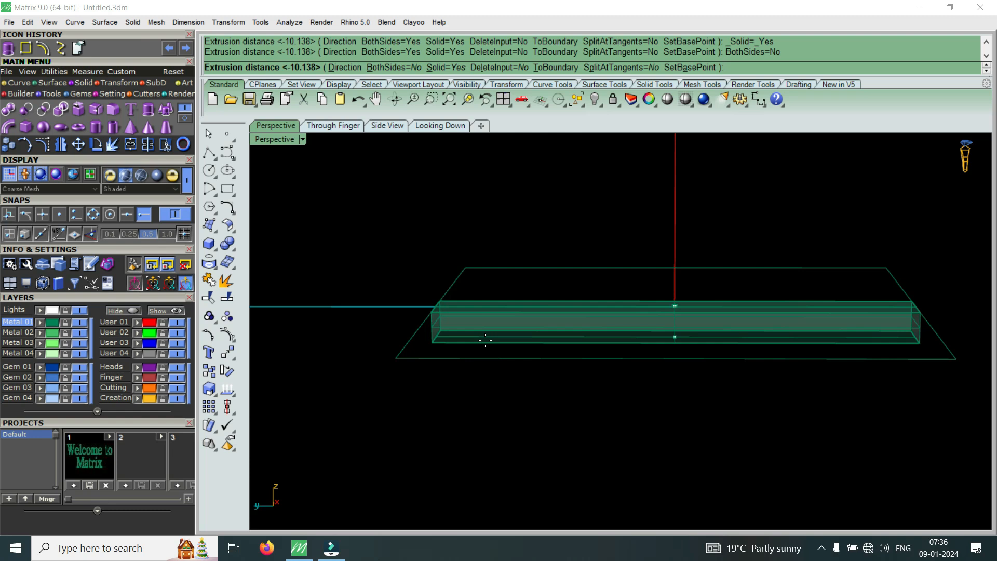
text(-1)
key(Return)
- Inspect the end of the extruded bar, then undo the downward extrusion
scroll(486, 343, up, 4)
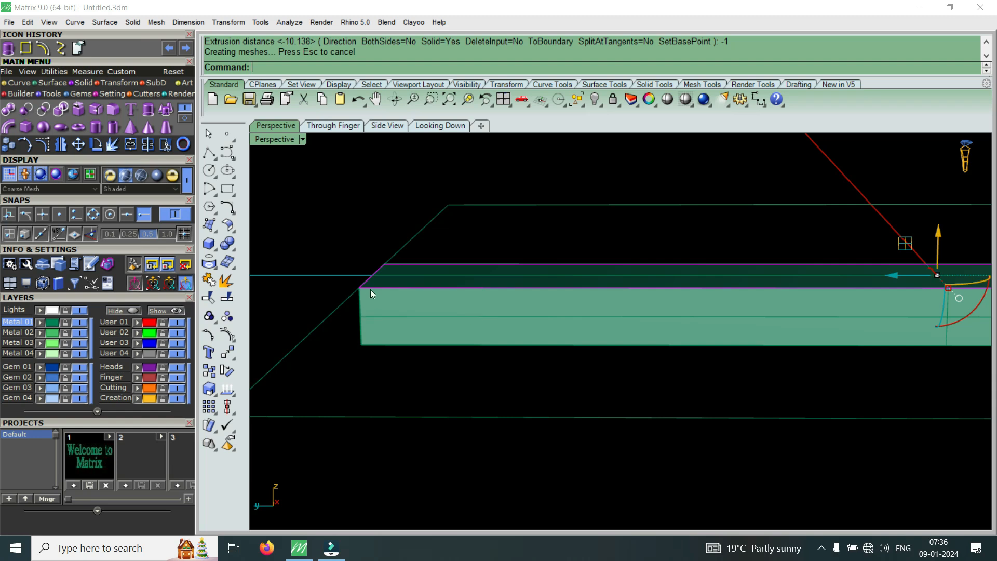
scroll(369, 289, up, 4)
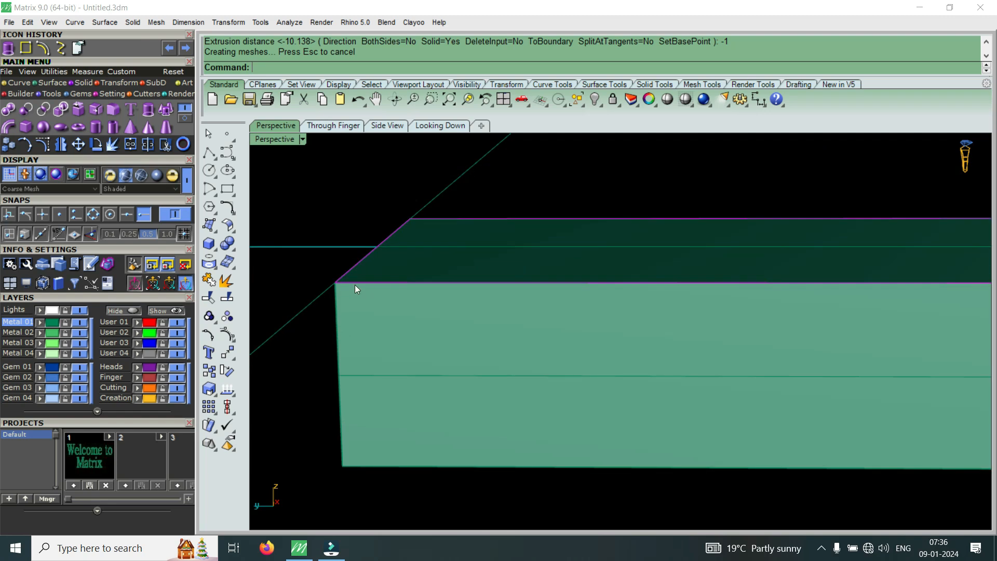
click(372, 341)
scroll(362, 330, down, 3)
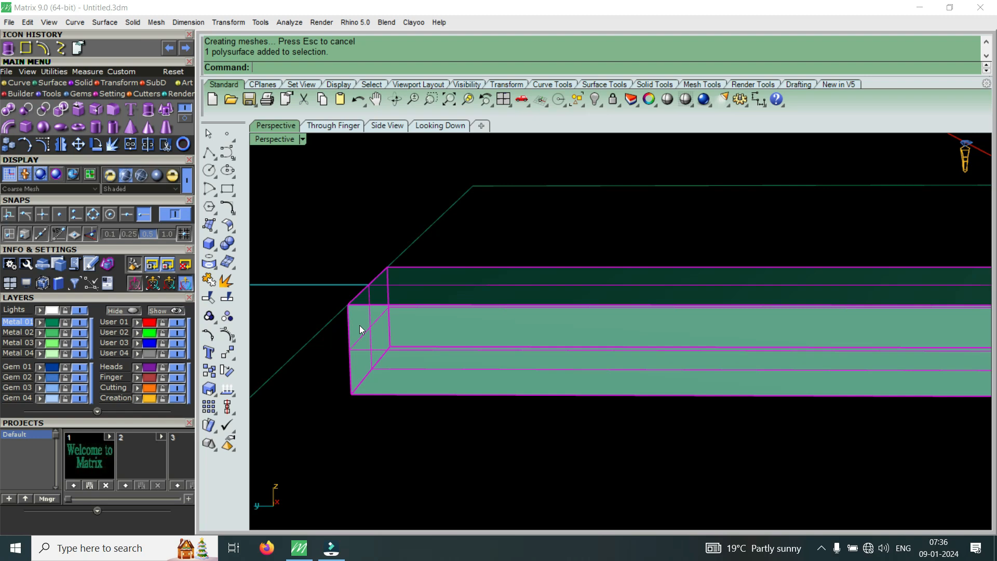
key(ctrl+z)
- Extrude the narrow rectangle upward as a solid by 1
click(381, 305)
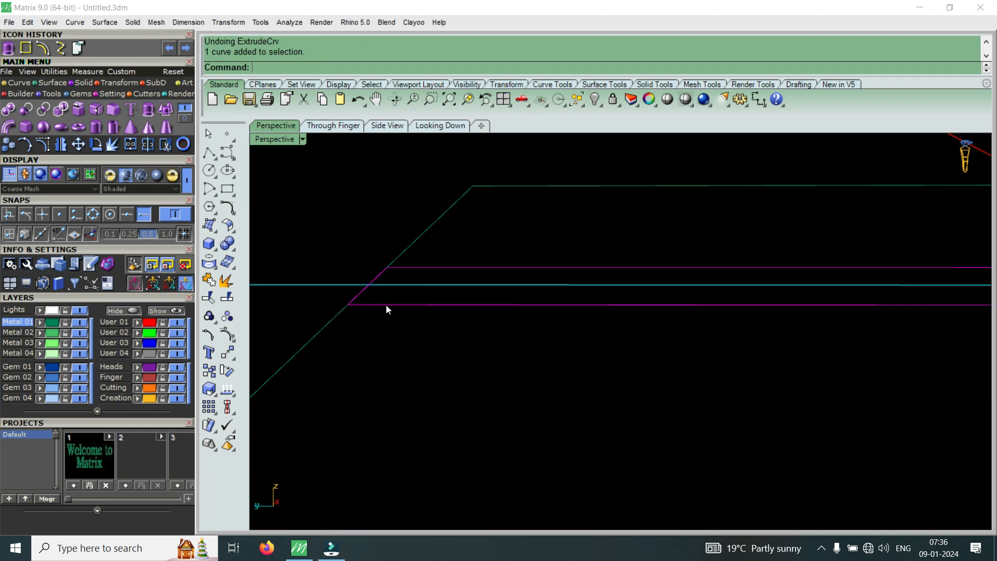
click(149, 110)
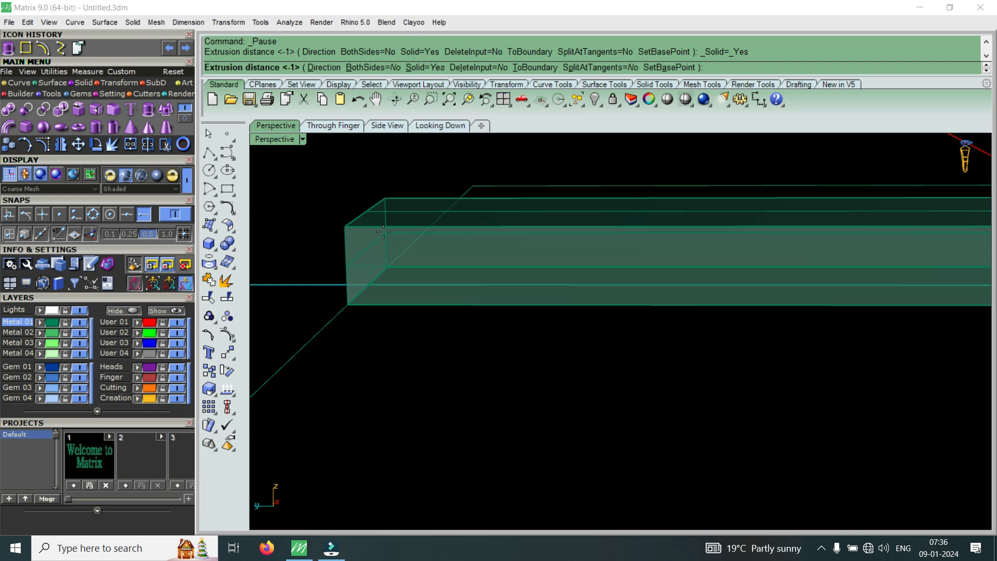
text(1)
key(Return)
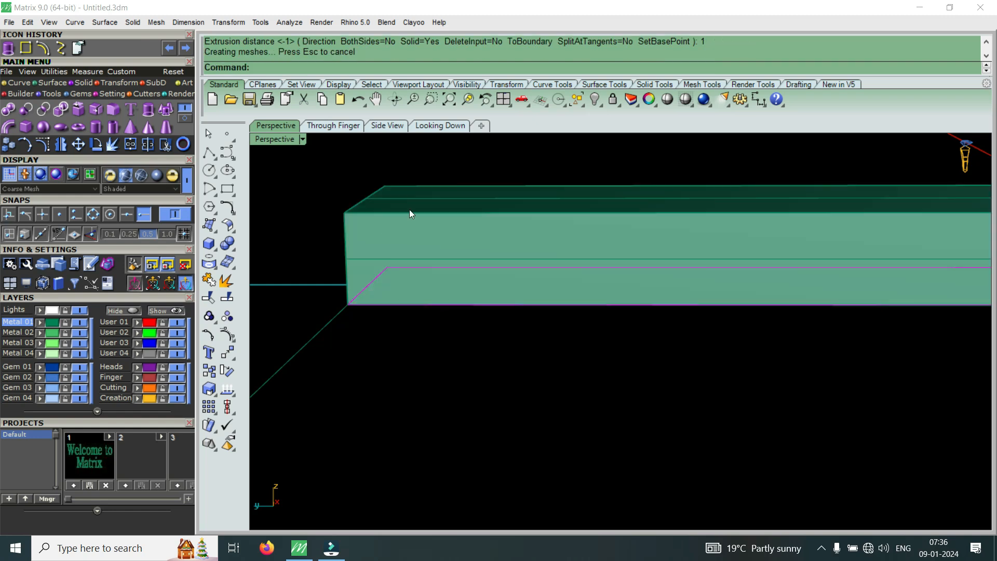
- Undo the upward extrusion and clear the curve selection
click(435, 211)
right_drag(373, 251, 497, 250)
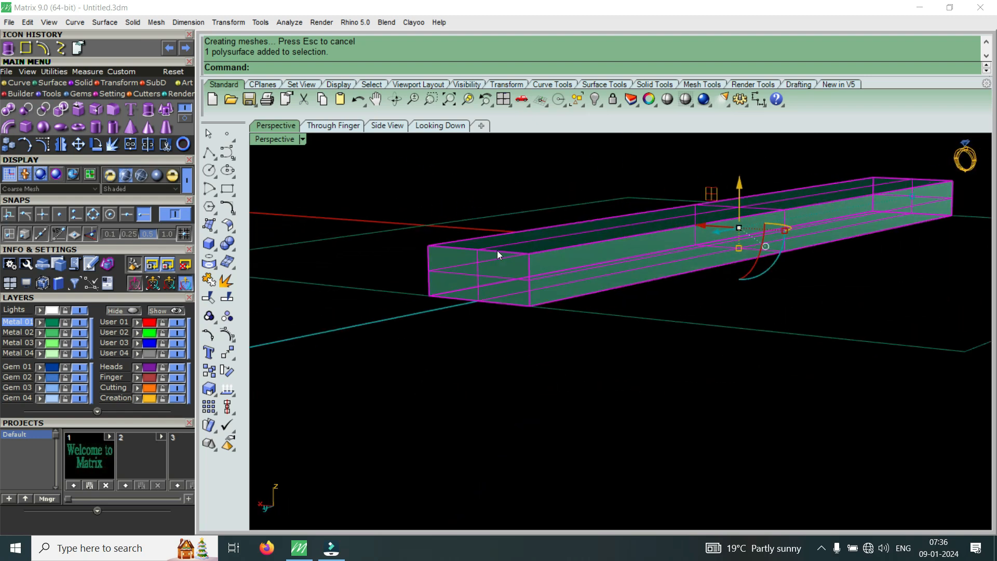
key(ctrl+z)
click(572, 298)
right_drag(615, 296, 486, 294)
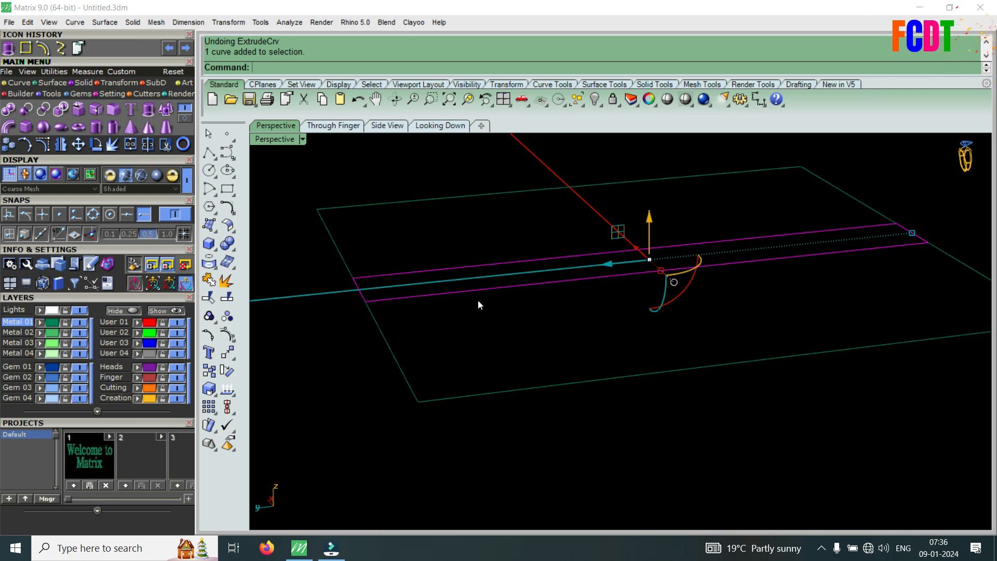
scroll(390, 289, up, 3)
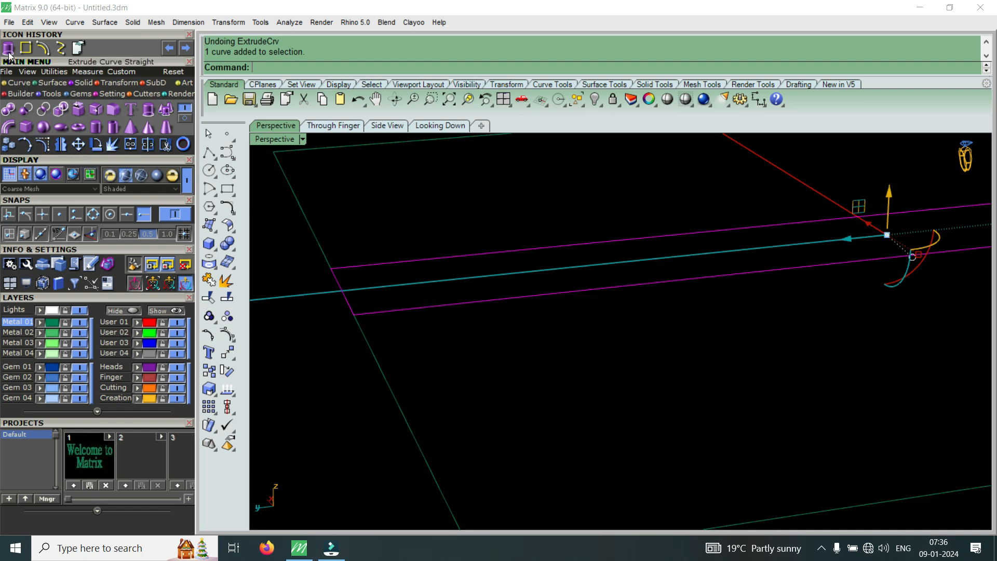
right_drag(383, 240, 416, 341)
scroll(416, 341, down, 8)
scroll(416, 341, up, 6)
click(425, 341)
key(Escape)
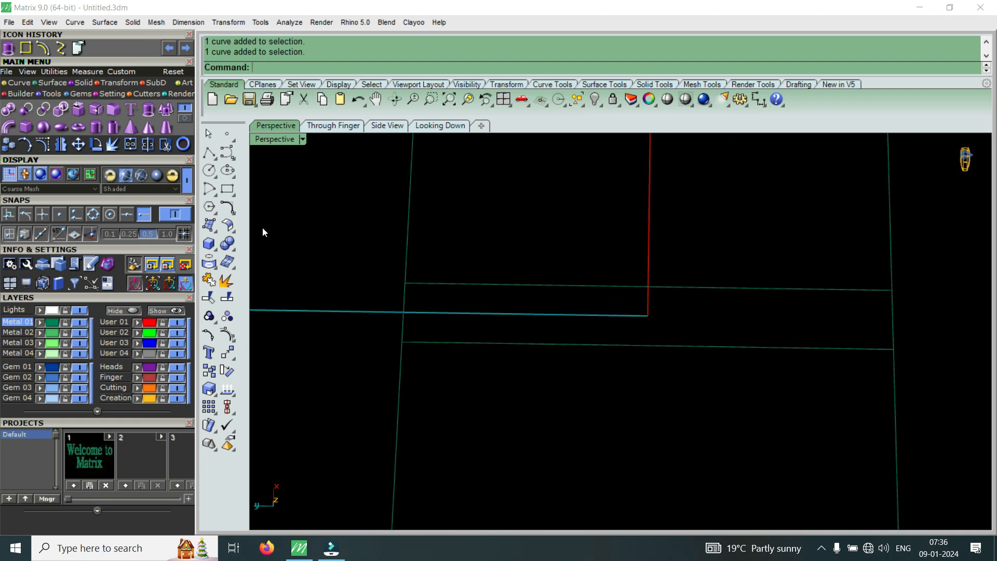
- Trace both long sides of the narrow rectangle with separate lines snapped to its corner points
click(16, 83)
click(25, 109)
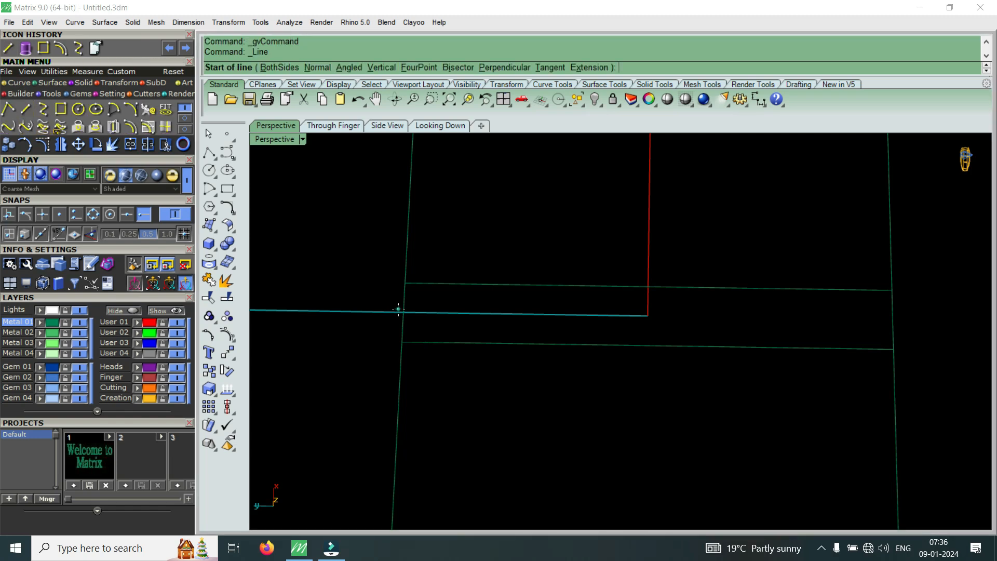
click(402, 341)
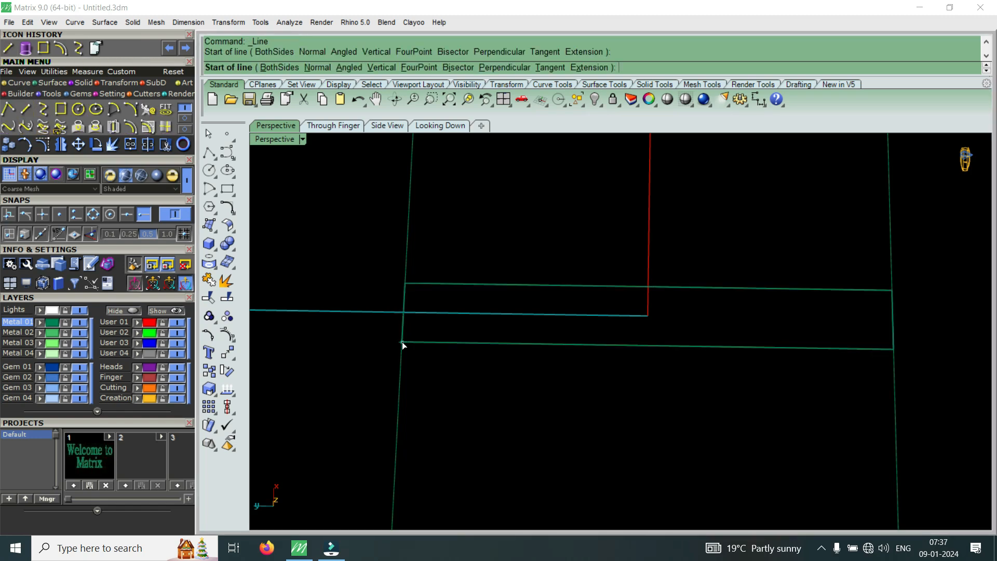
click(889, 348)
scroll(467, 273, up, 2)
key(Return)
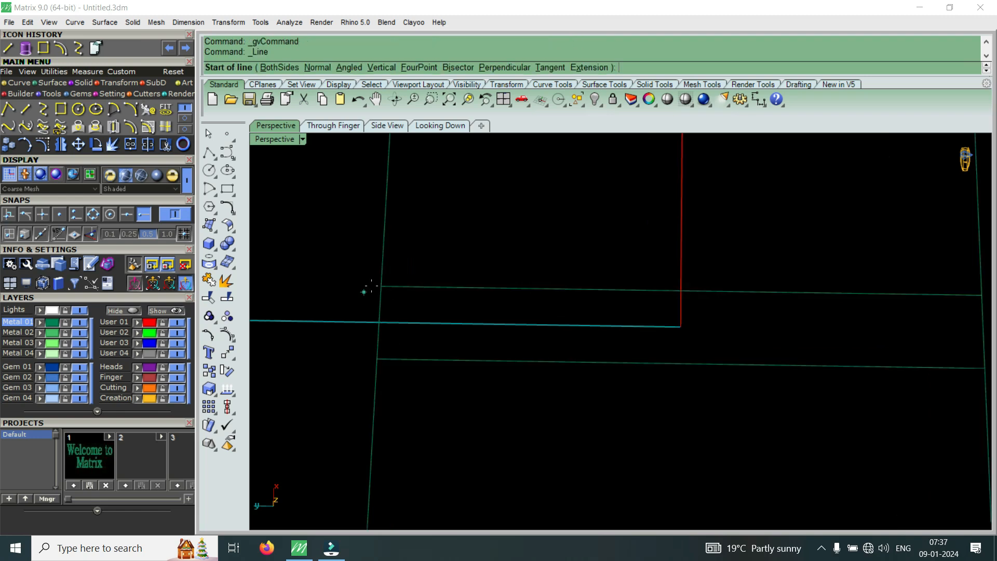
click(378, 285)
scroll(727, 301, up, 2)
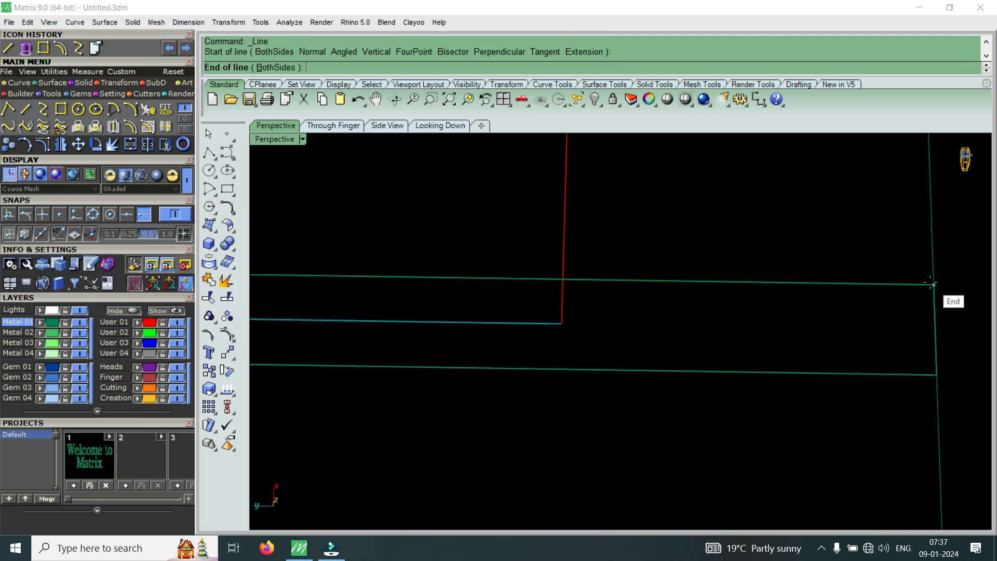
click(932, 284)
- Trace both short ends of the narrow rectangle with separate lines between its corner points
scroll(615, 299, down, 5)
scroll(388, 303, up, 4)
key(Return)
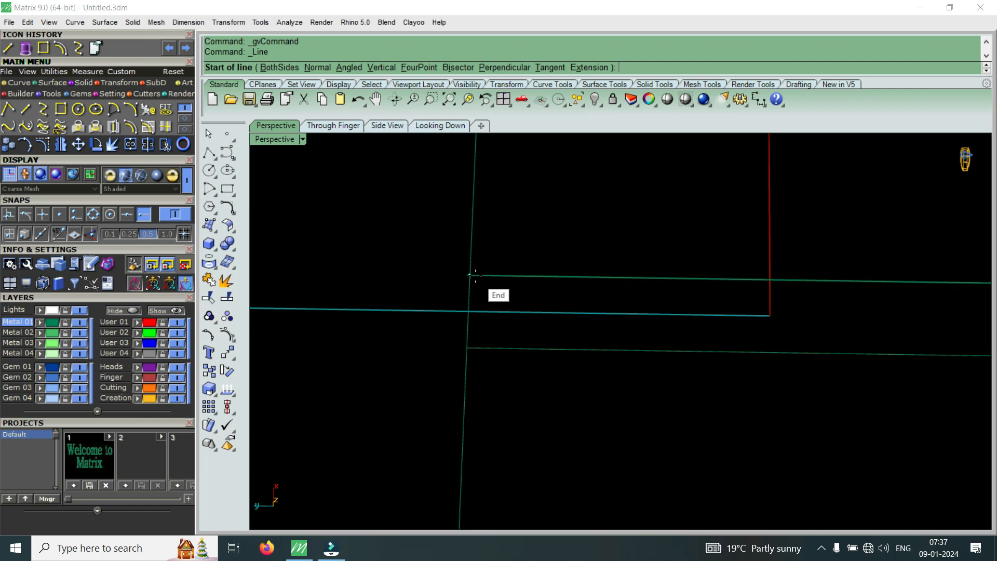
click(469, 275)
click(468, 348)
scroll(473, 334, down, 5)
scroll(738, 334, up, 5)
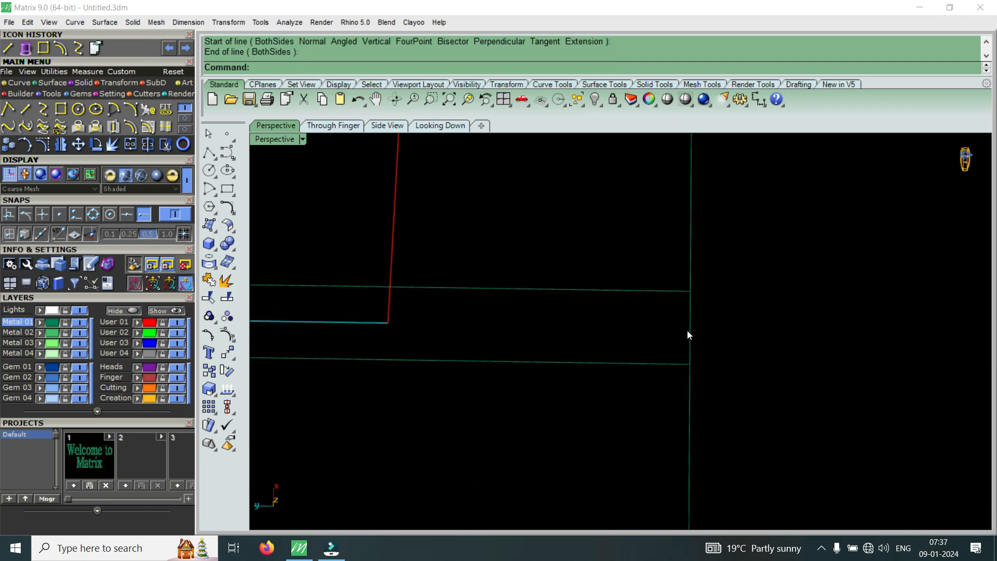
key(Return)
click(690, 290)
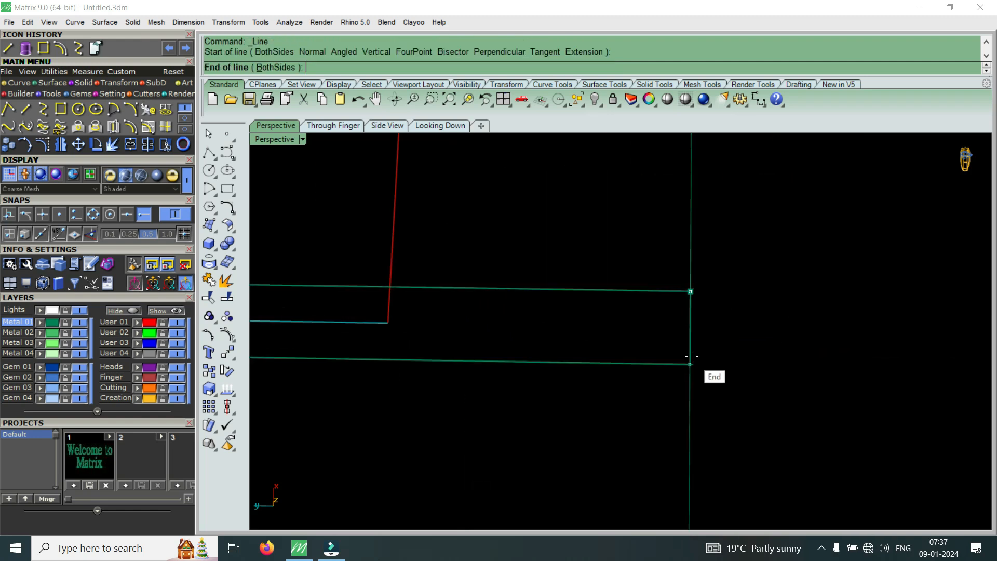
click(690, 364)
- Move the 20 by 20 square to the User 01 layer and turn that layer off
scroll(693, 361, down, 4)
scroll(692, 356, down, 3)
drag(711, 374, 690, 406)
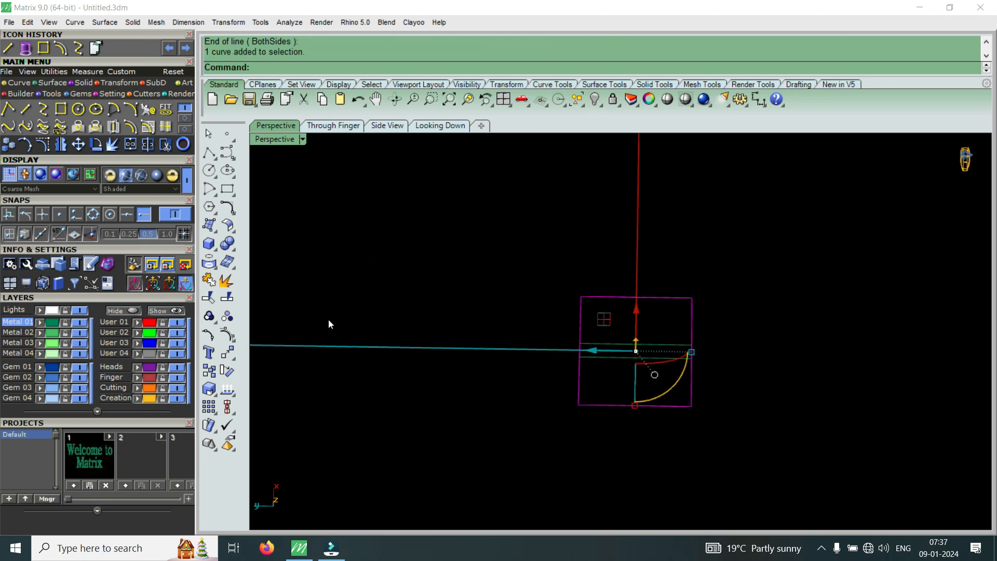
click(135, 322)
scroll(660, 334, up, 4)
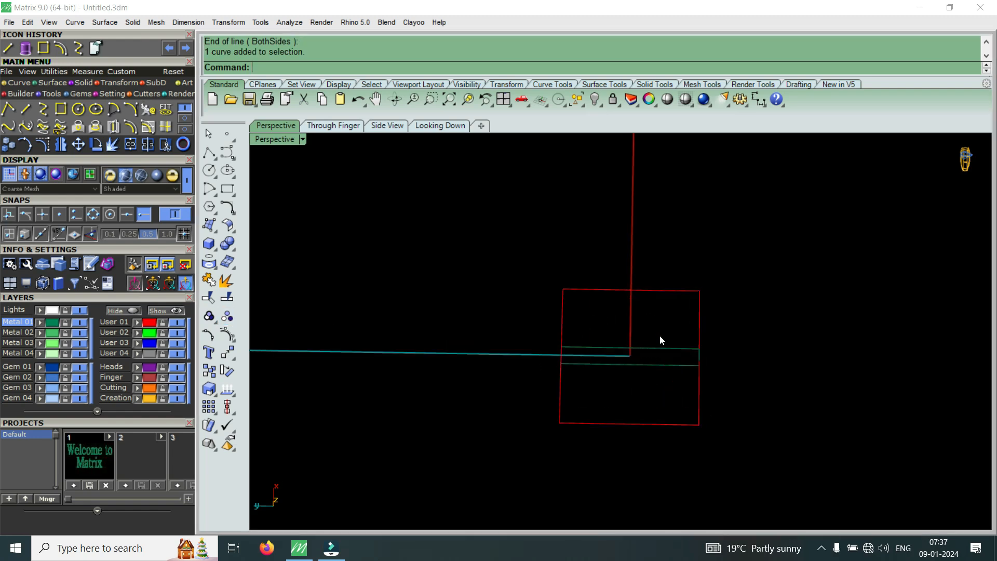
click(177, 324)
scroll(579, 364, up, 3)
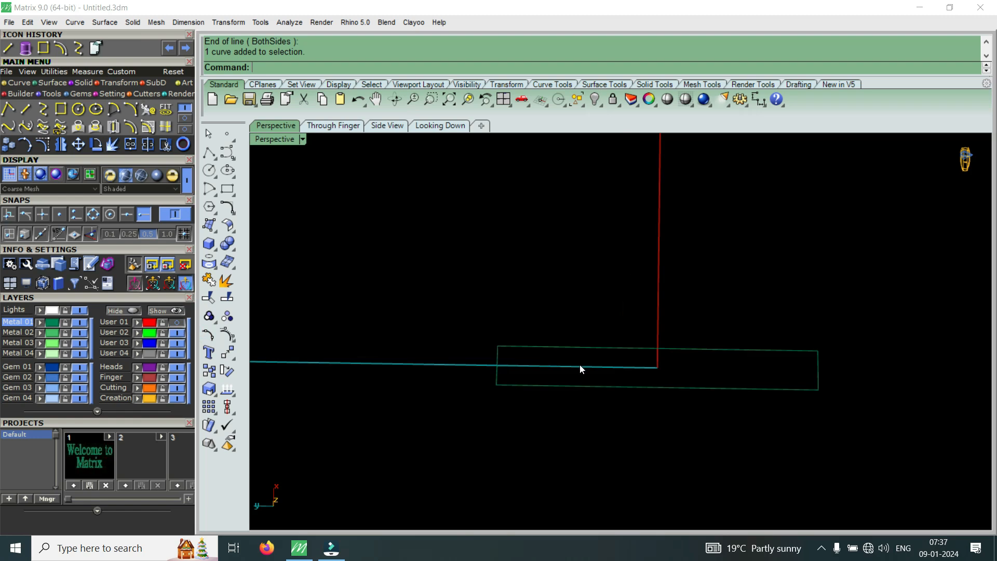
- Delete the original narrow rectangle curve lying under the traced lines
click(593, 390)
click(636, 423)
key(Delete)
- Try to extrude the four traced outline lines straight into a solid bar
right_drag(525, 363, 468, 232)
drag(466, 230, 765, 354)
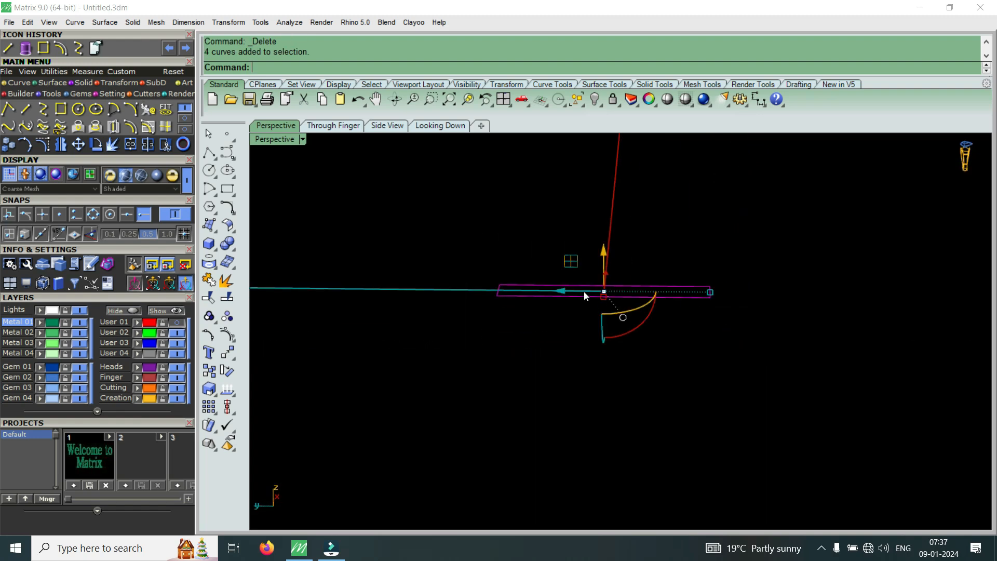
right_drag(571, 285, 529, 299)
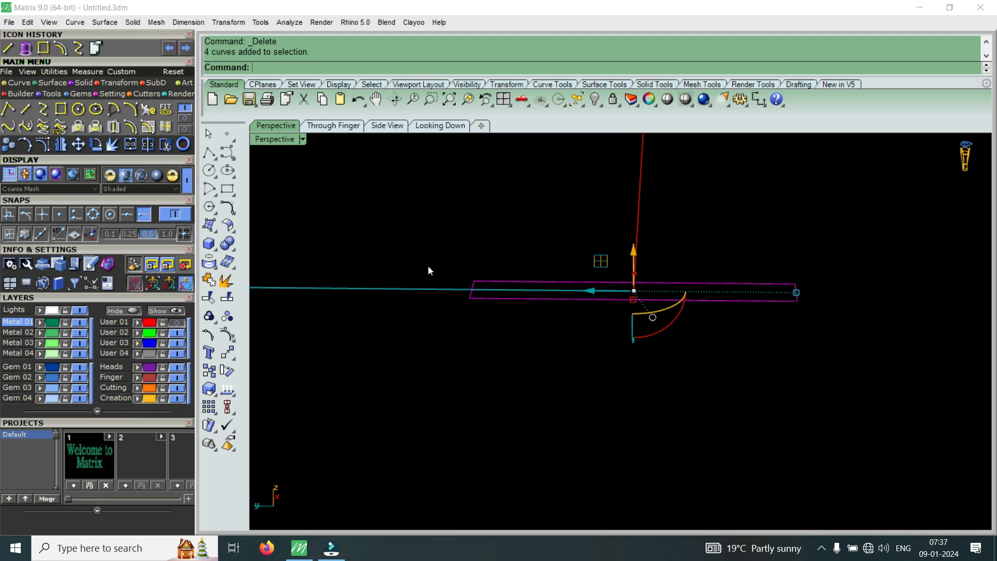
click(25, 50)
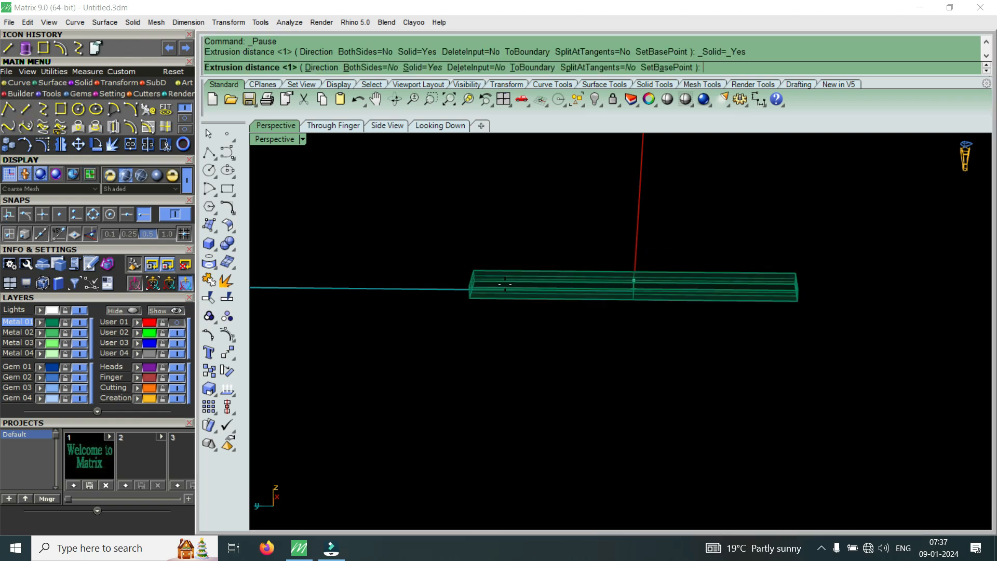
click(494, 329)
scroll(580, 271, up, 2)
scroll(432, 291, down, 2)
scroll(501, 300, up, 1)
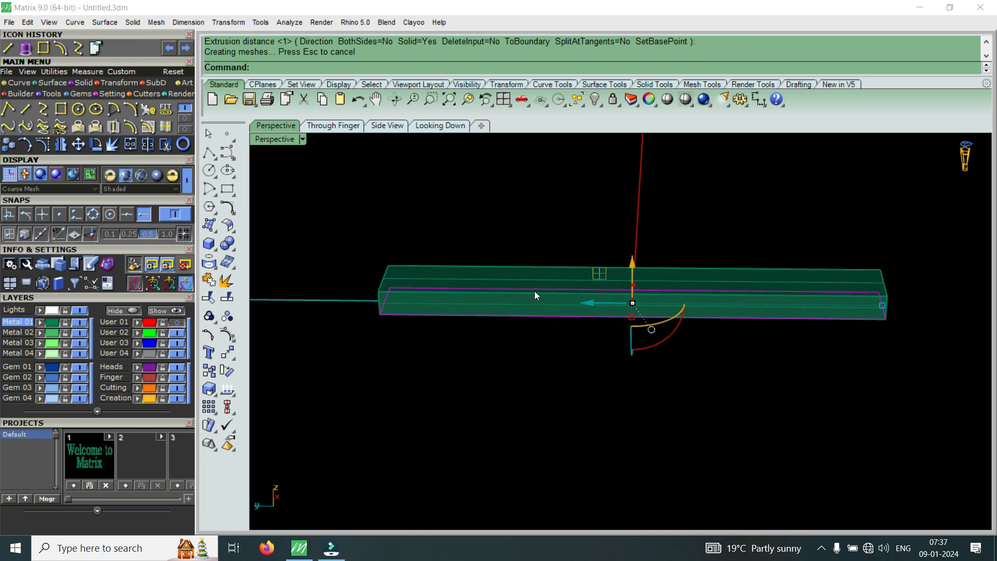
key(ctrl+z)
right_drag(509, 259, 493, 343)
click(459, 342)
text(S2)
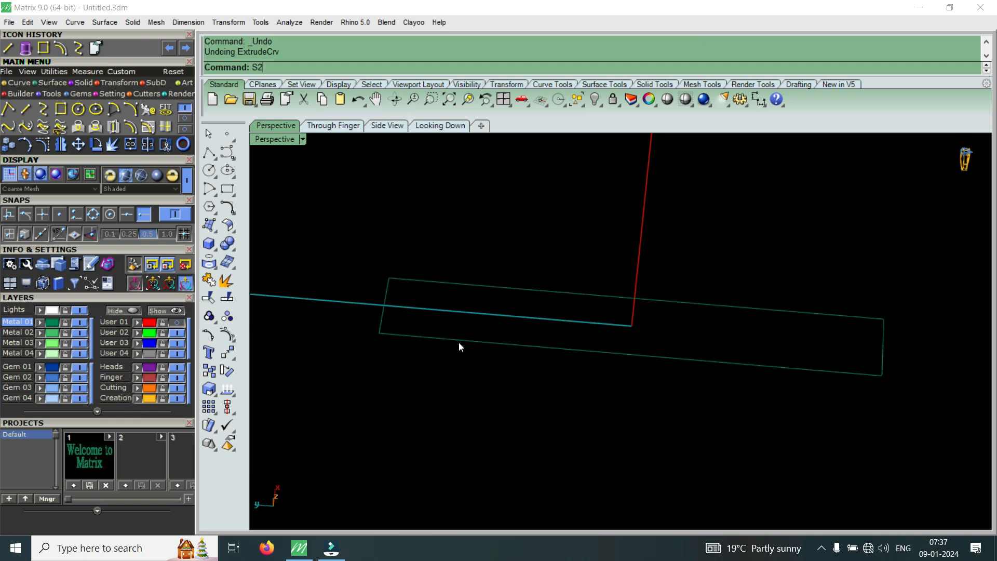
click(268, 79)
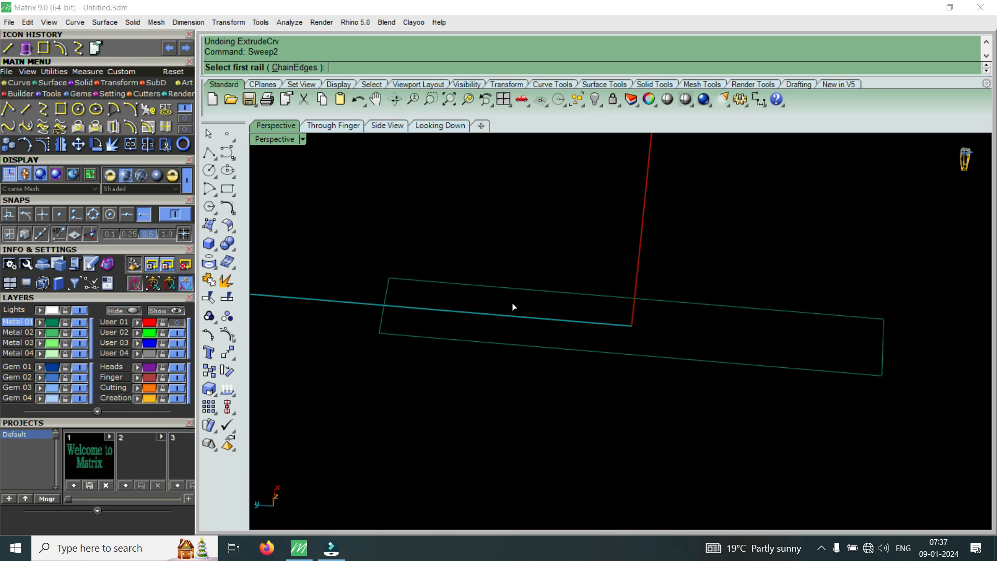
key(Escape)
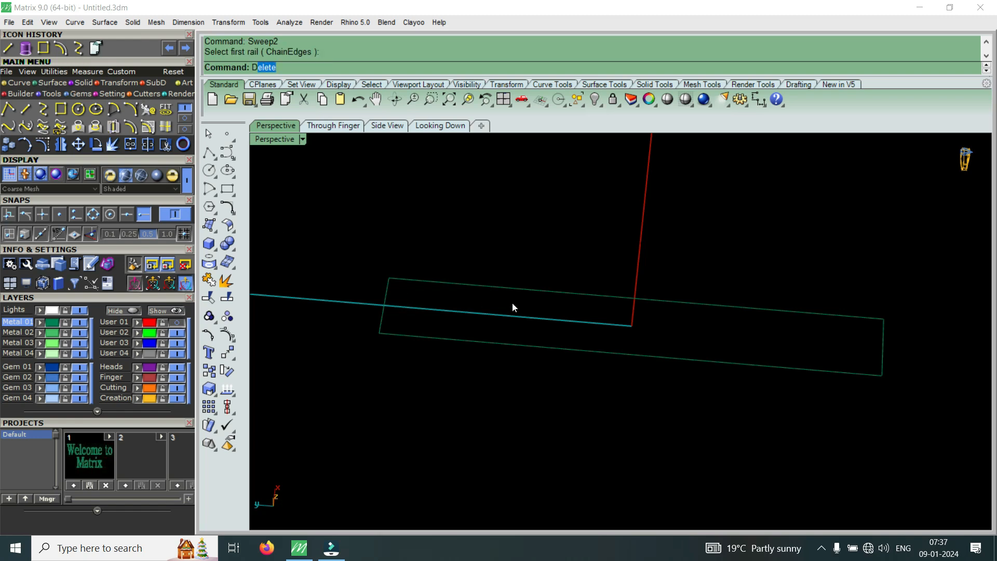
- Sweep a surface along the two long lines with Sweep2, using both short end lines as cross sections
text(S2)
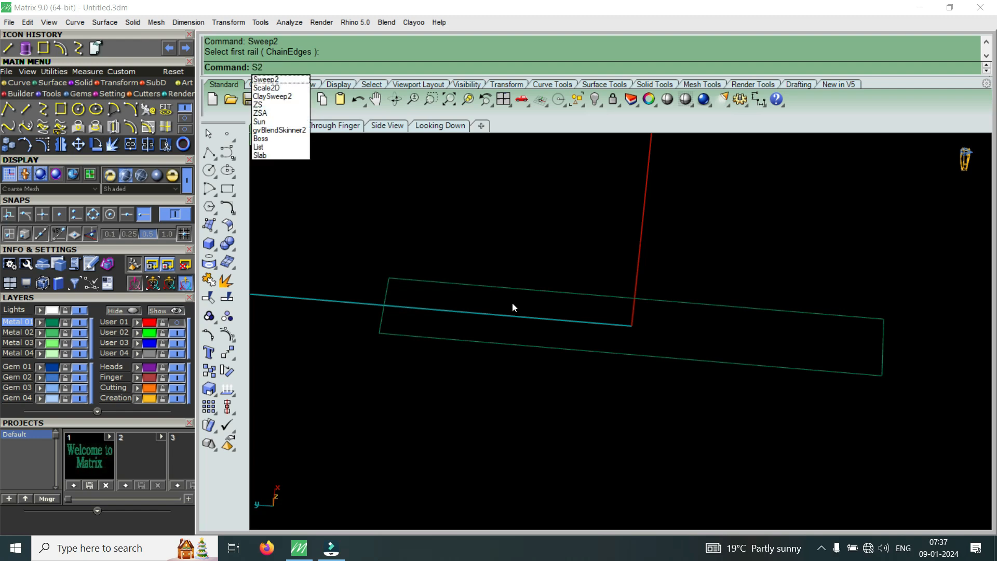
click(294, 84)
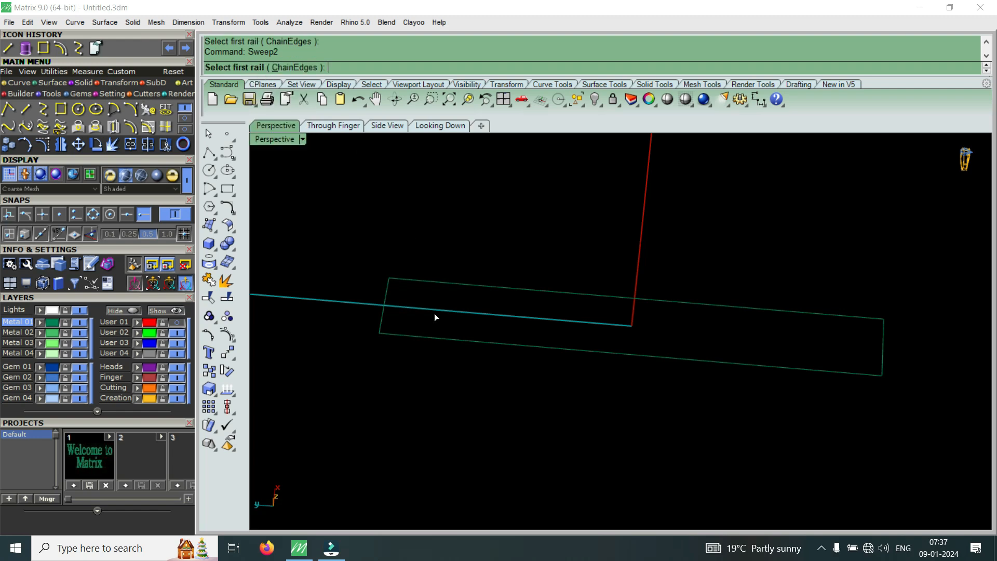
click(445, 342)
click(446, 285)
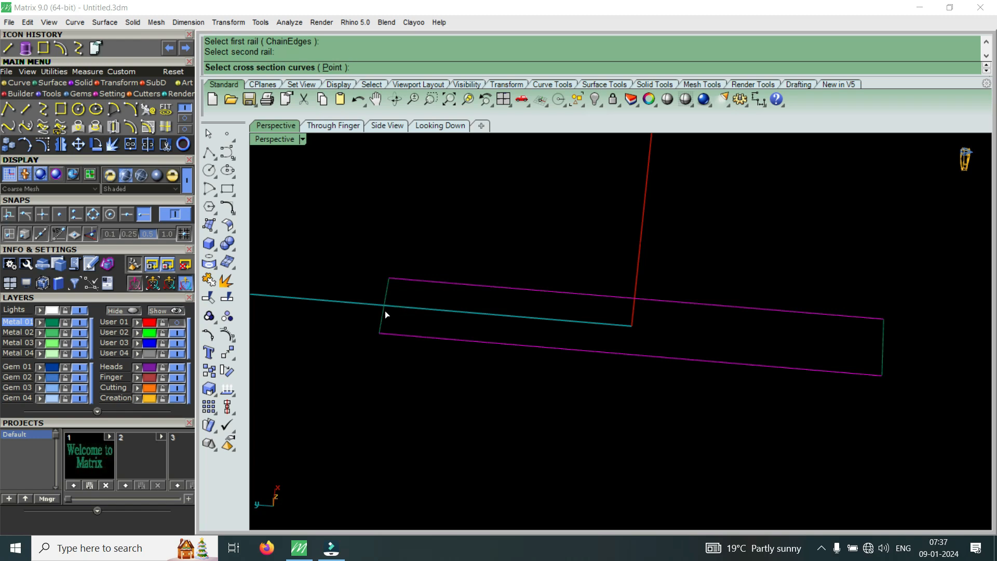
click(385, 313)
click(883, 341)
key(Return)
key(Return)
scroll(751, 343, down, 2)
scroll(750, 344, down, 3)
scroll(738, 345, up, 3)
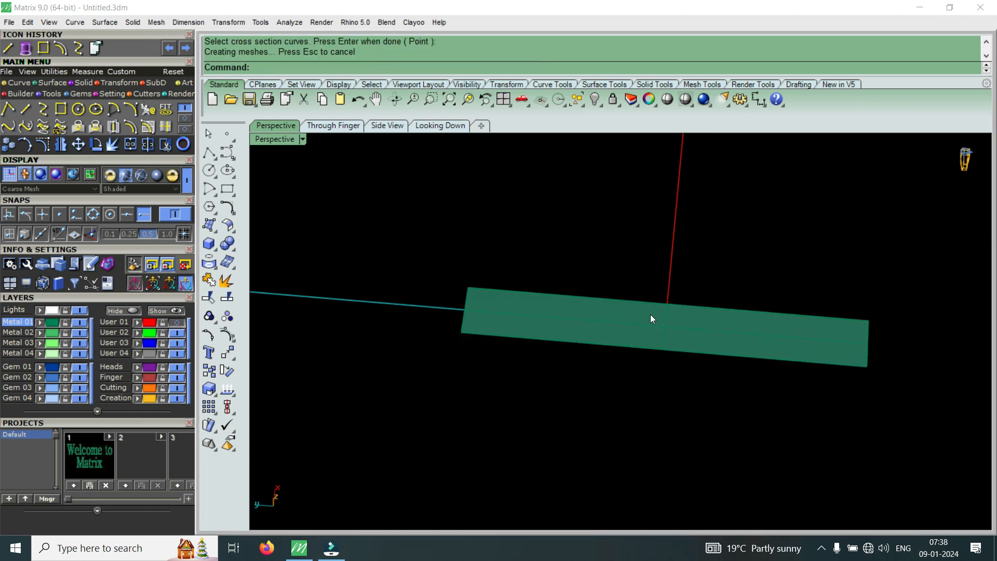
- Delete the swept surface, keeping the four outline lines
click(577, 321)
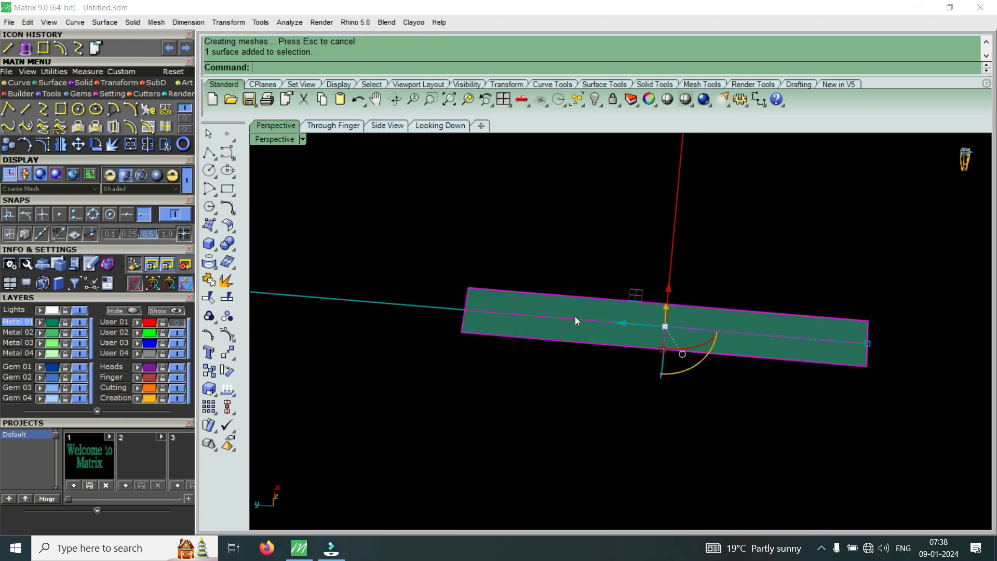
key(Delete)
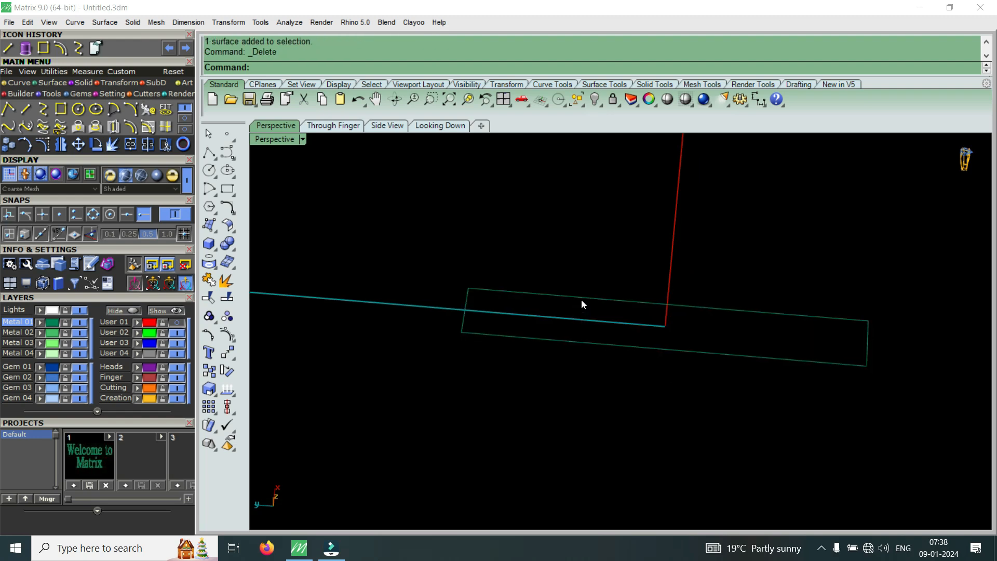
click(581, 299)
click(571, 338)
key(Escape)
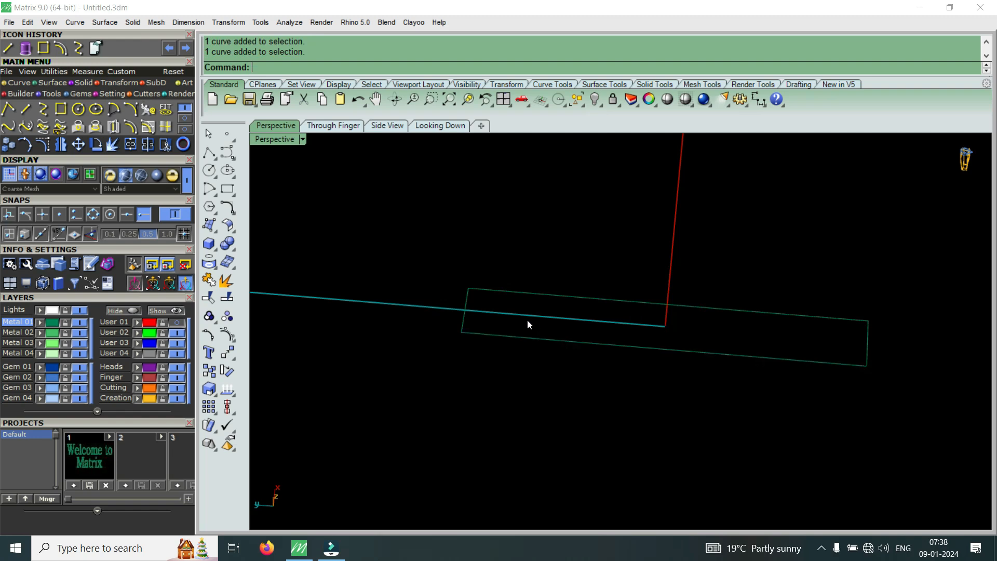
- Create a flat surface with Sweep2, using the two long lines as rails and the short end line as cross section
text(S2)
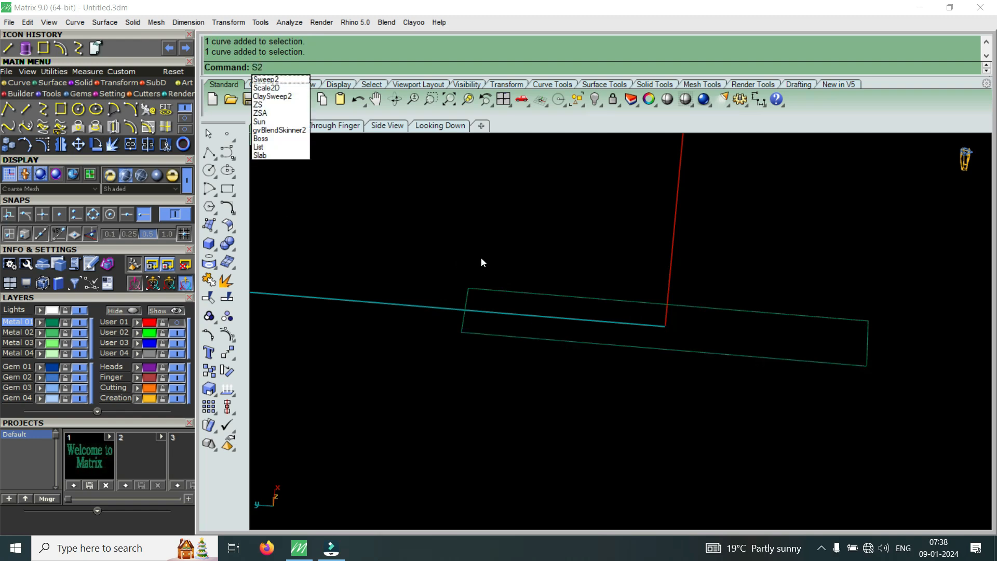
click(304, 85)
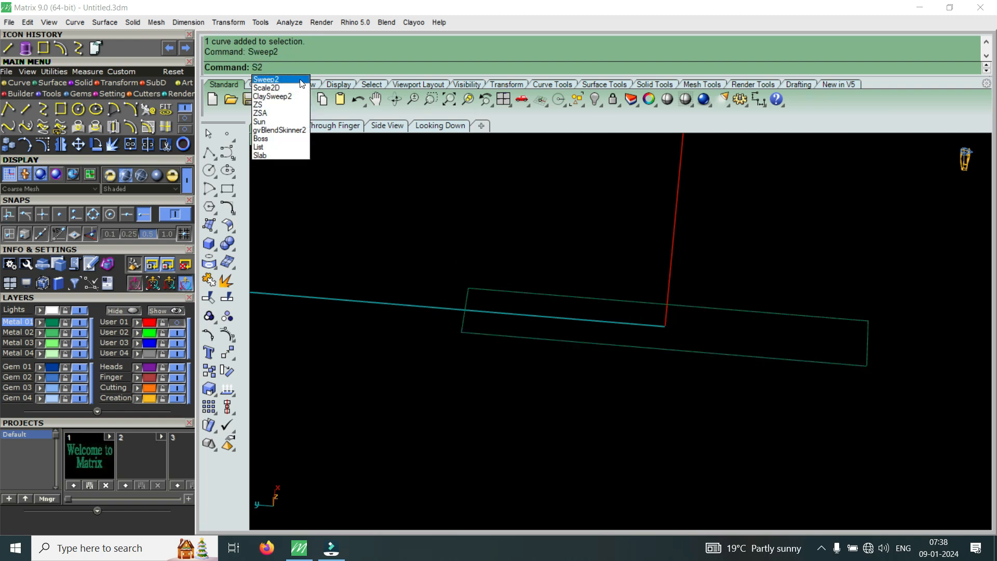
click(498, 291)
click(504, 334)
click(463, 327)
key(Return)
key(Return)
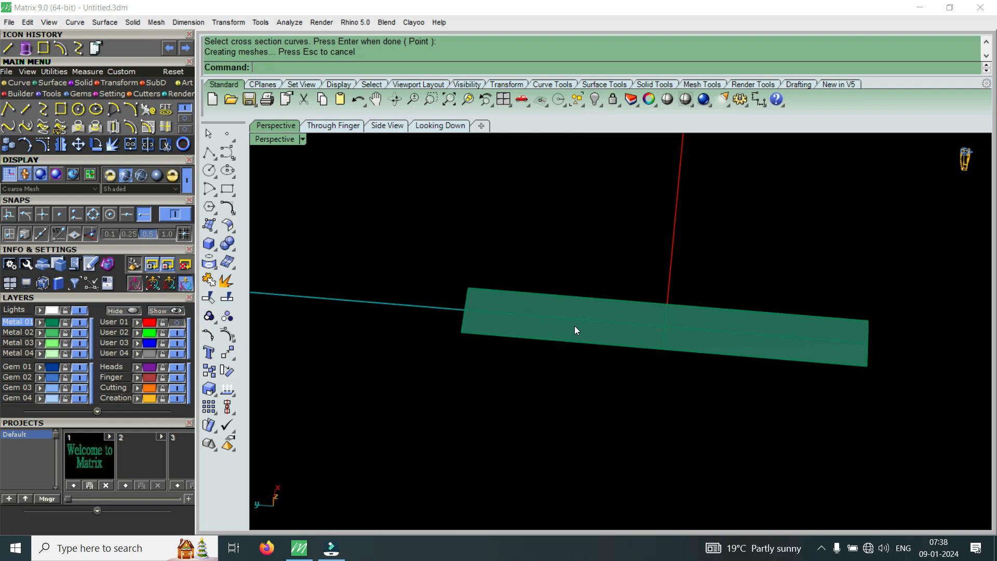
click(575, 325)
right_drag(699, 366, 608, 260)
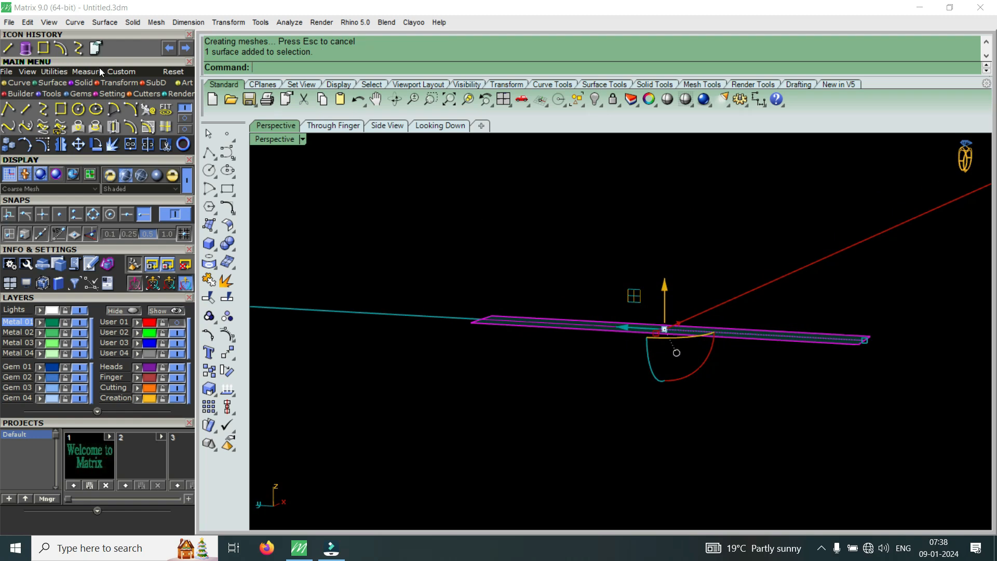
click(25, 48)
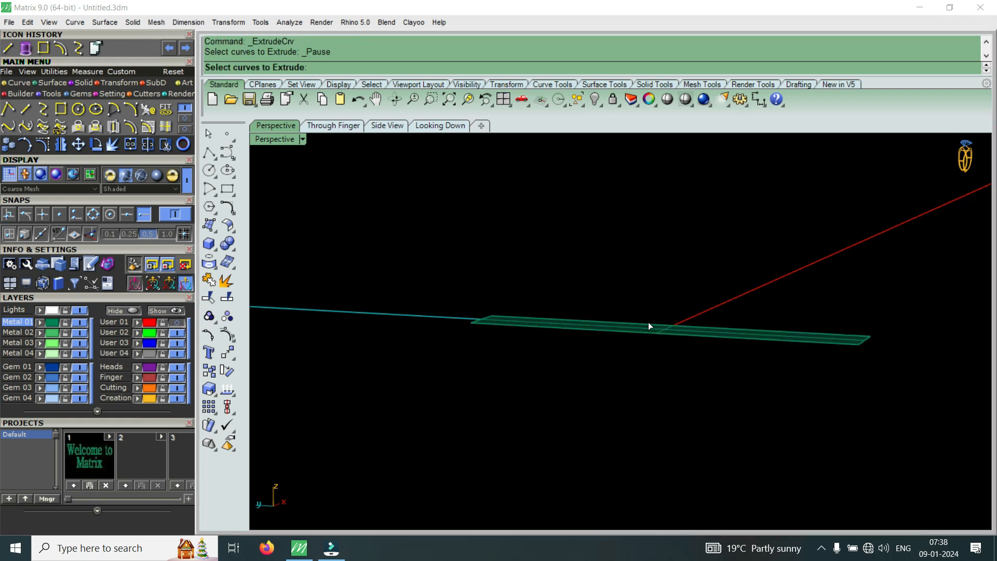
right_drag(650, 327, 701, 405)
key(Escape)
- Try a straight solid extrusion of the flat surface, previewing it in both vertical directions
scroll(739, 310, up, 3)
click(739, 314)
scroll(737, 313, down, 3)
scroll(723, 326, up, 2)
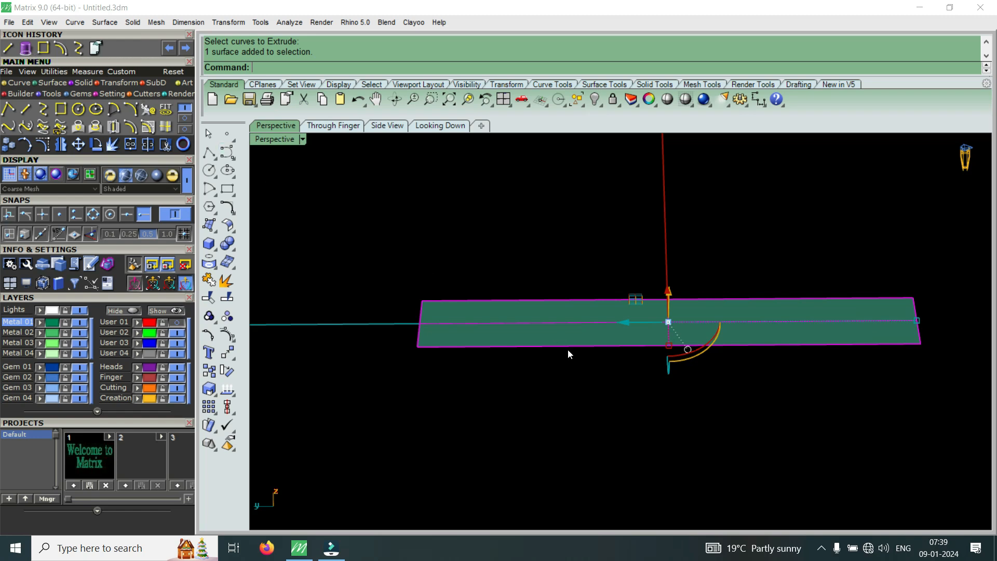
scroll(609, 319, up, 2)
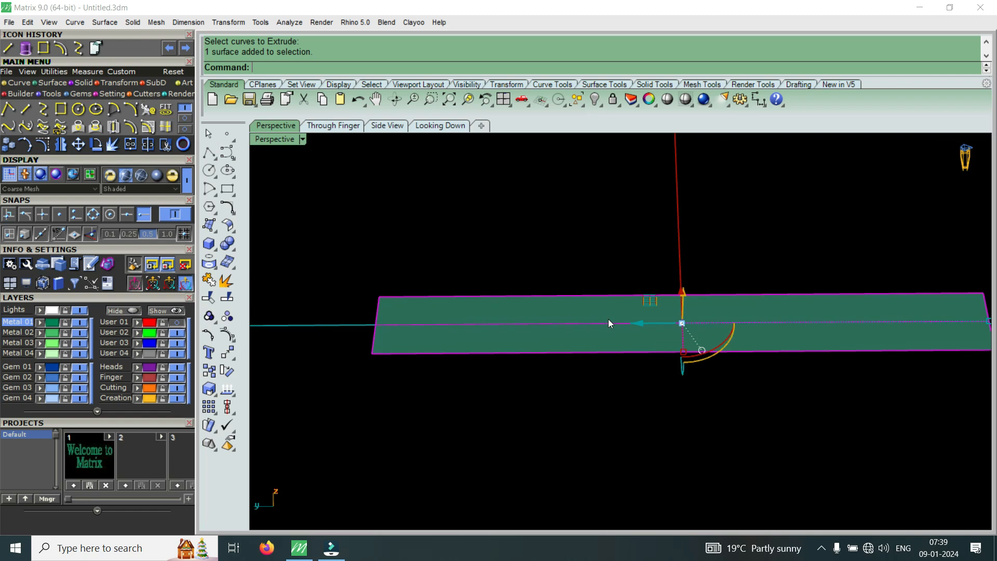
click(134, 23)
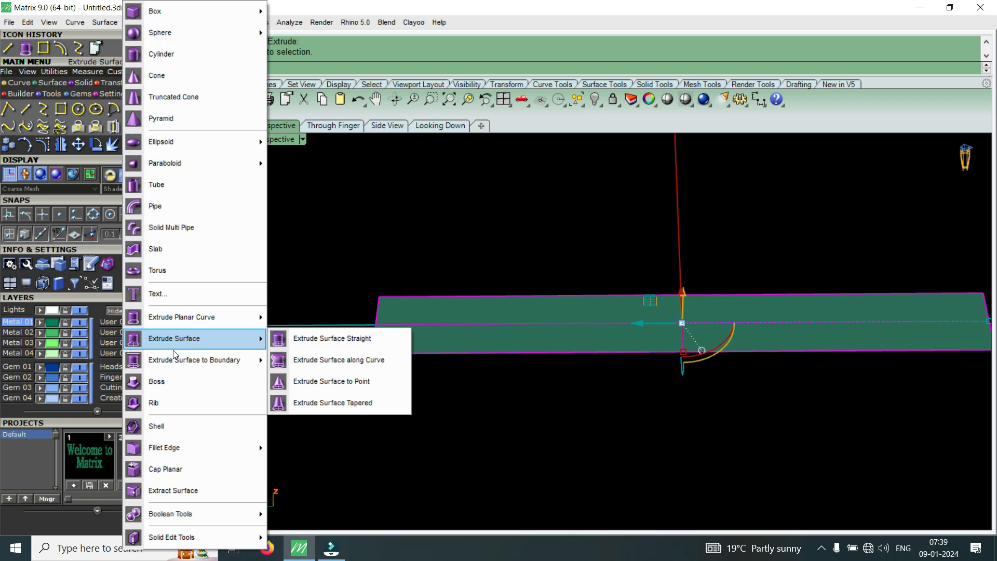
mouse_move(189, 341)
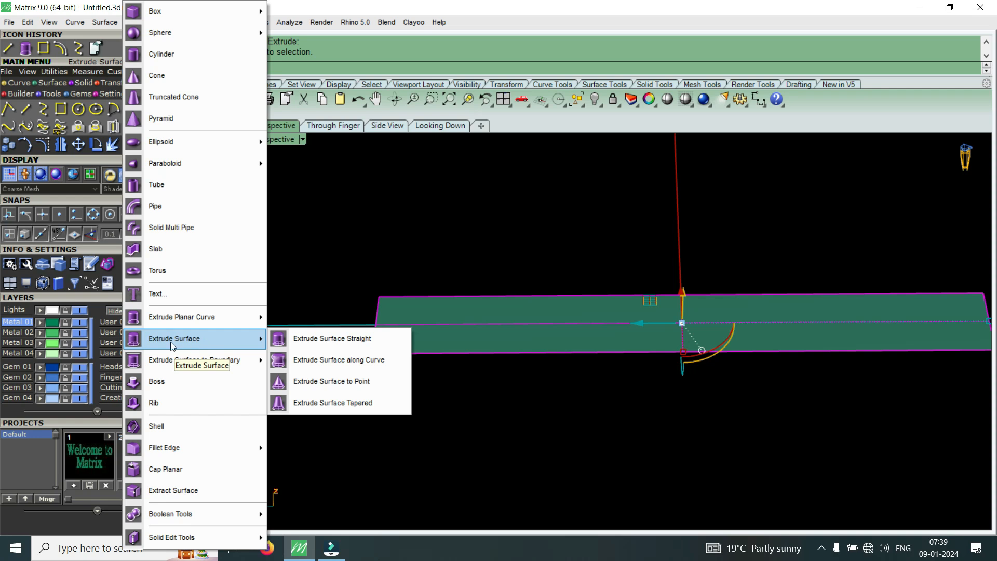
click(311, 343)
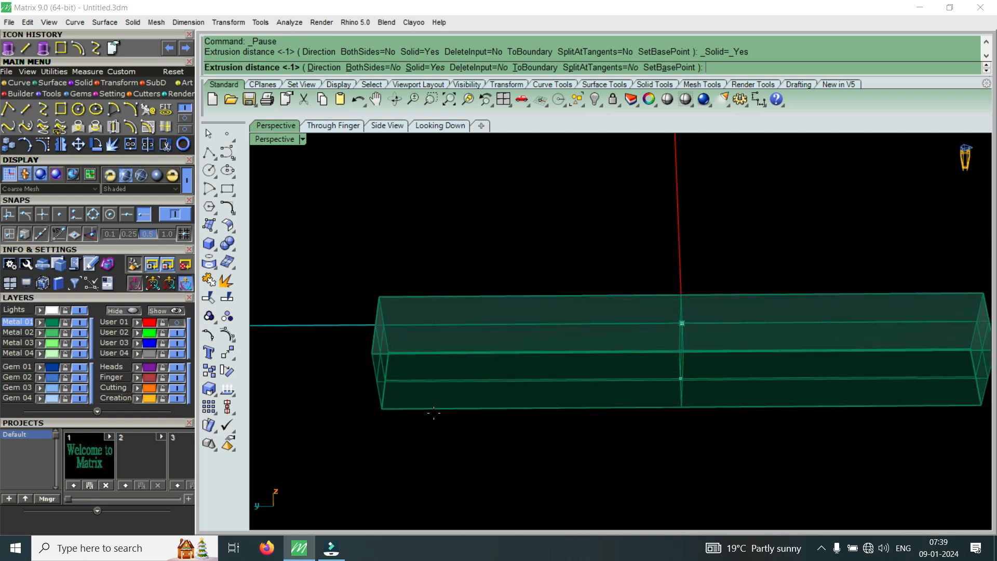
right_drag(434, 416, 427, 335)
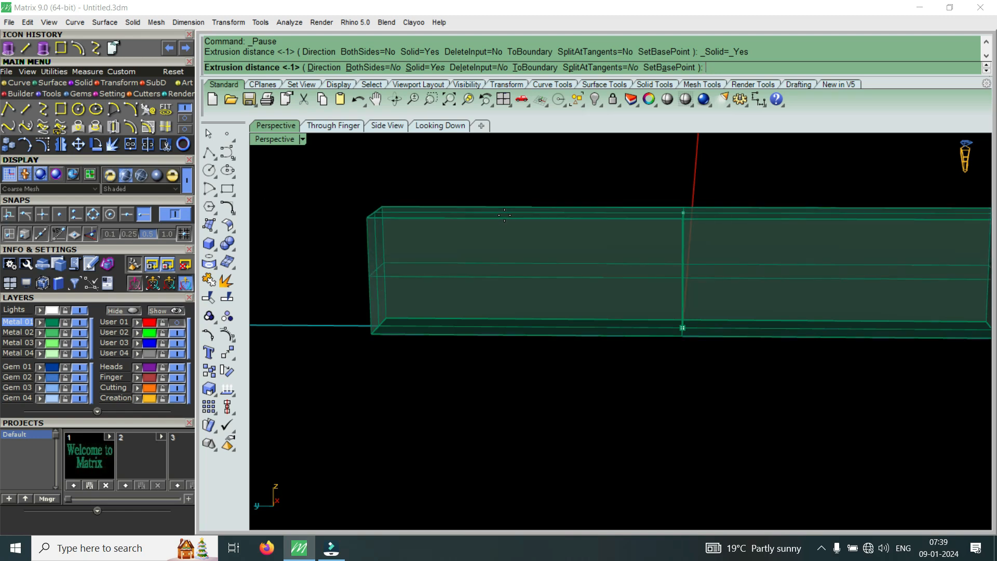
key(Escape)
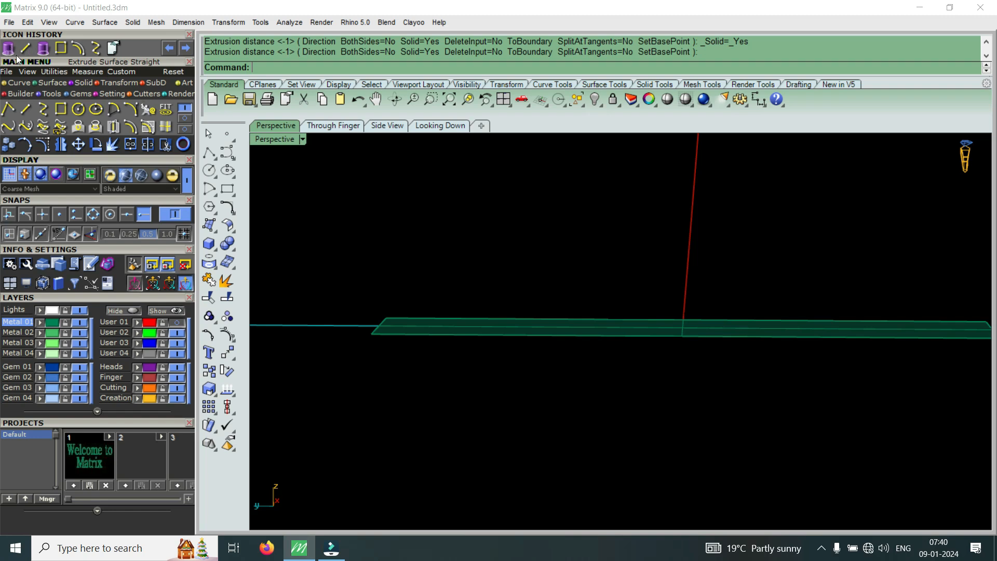
- Extrude the flat surface straight into a solid with a distance of -1
scroll(665, 309, up, 5)
click(642, 320)
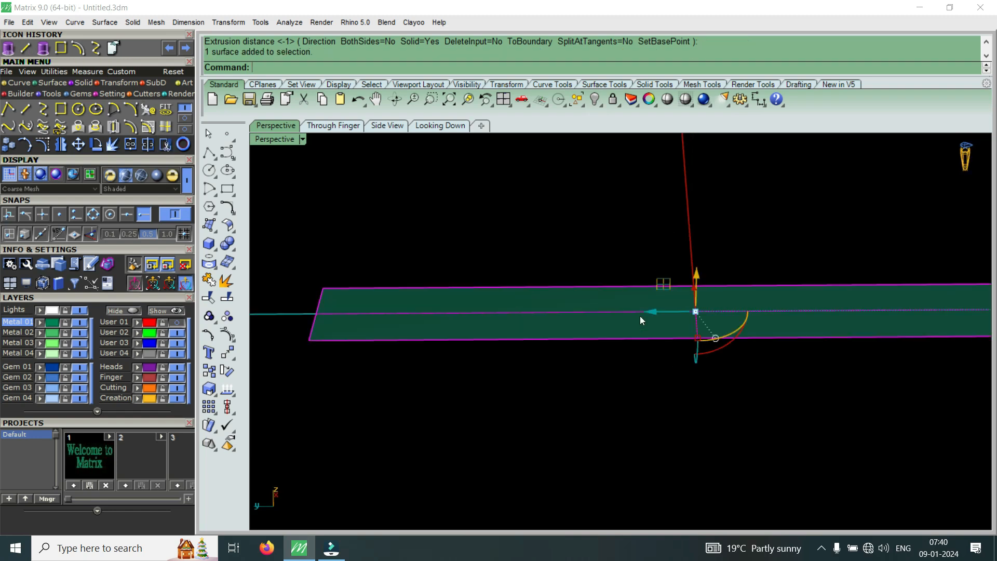
click(8, 48)
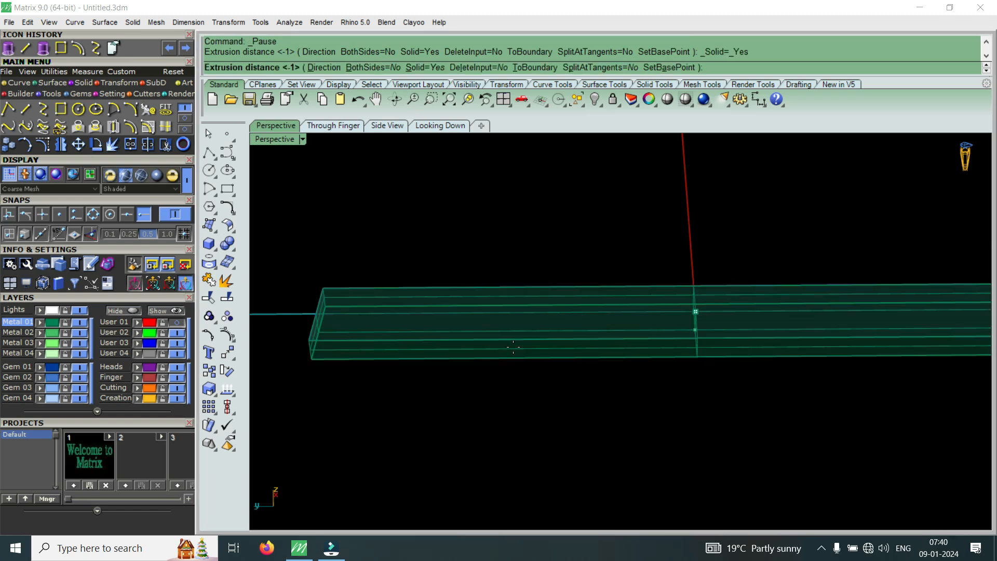
text(-)
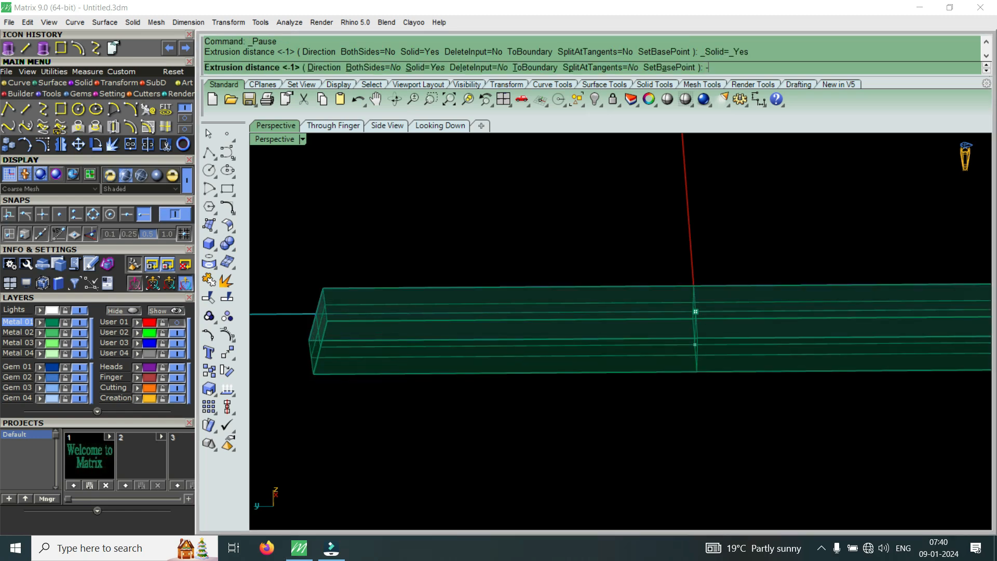
text(1)
key(Return)
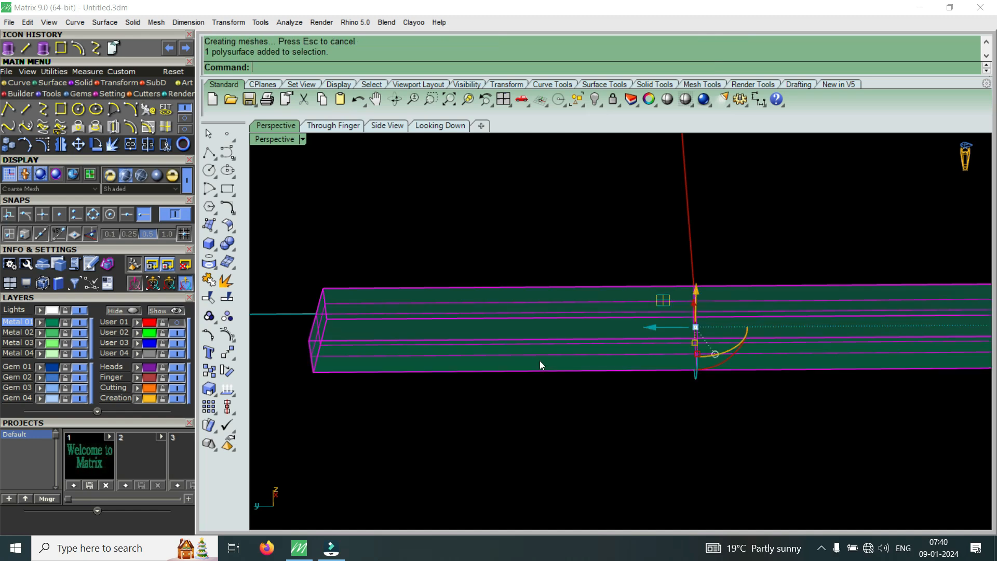
- Move the extruded solid bar to the Metal 02 layer
click(41, 333)
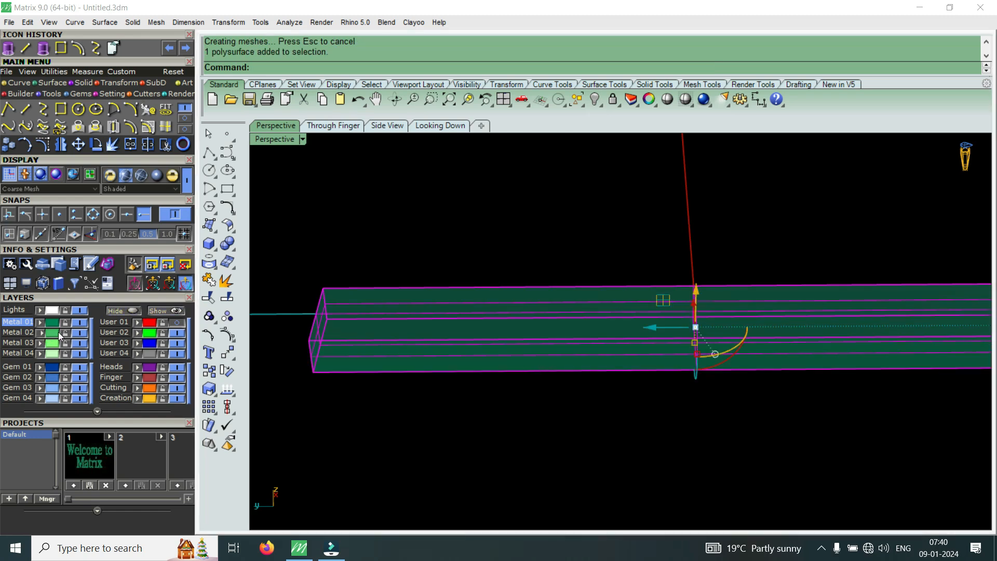
right_drag(556, 323, 509, 348)
click(543, 335)
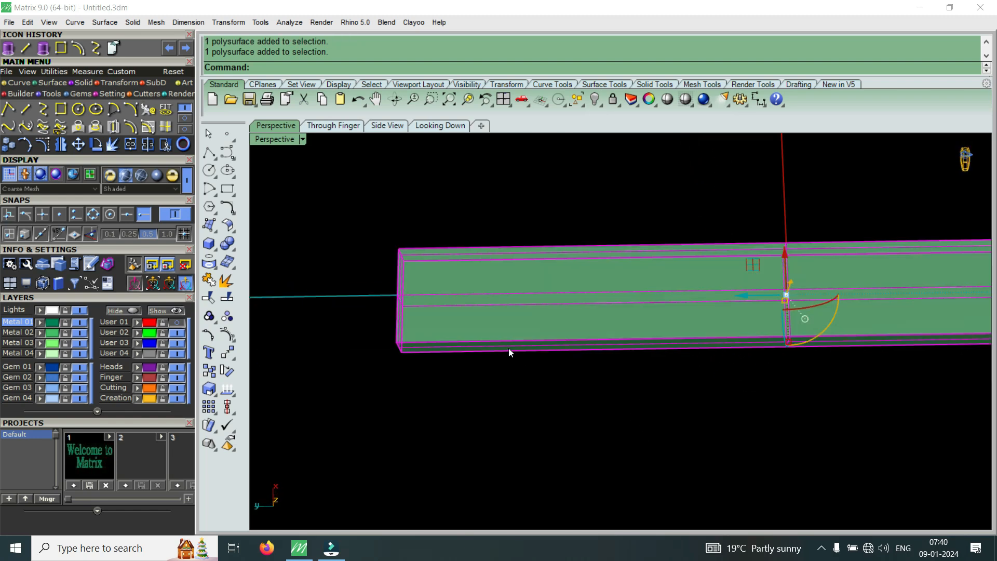
- Hide the extruded solid bar, leaving the flat surface shown
right_drag(509, 348, 579, 337)
right_drag(500, 301, 484, 330)
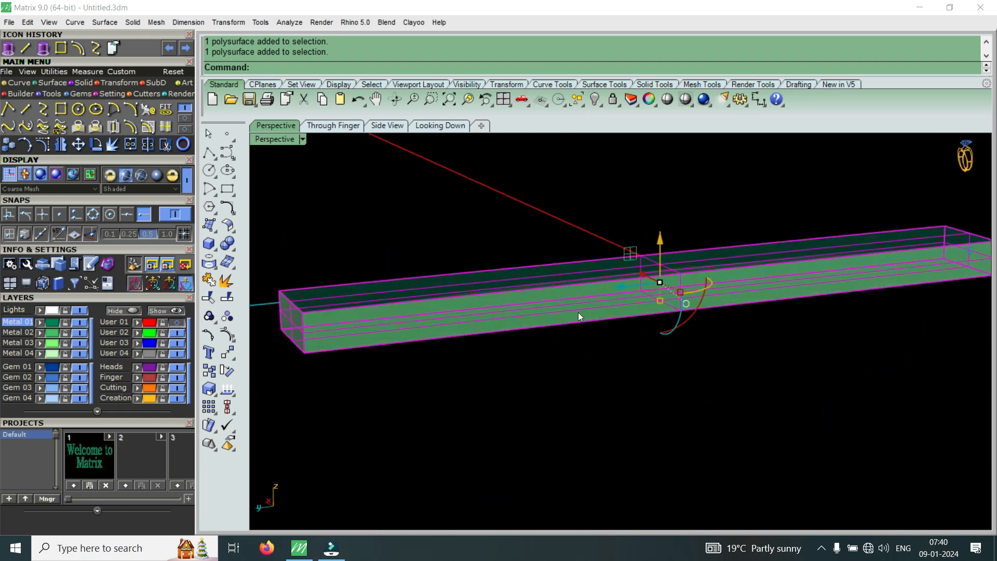
right_drag(578, 313, 519, 329)
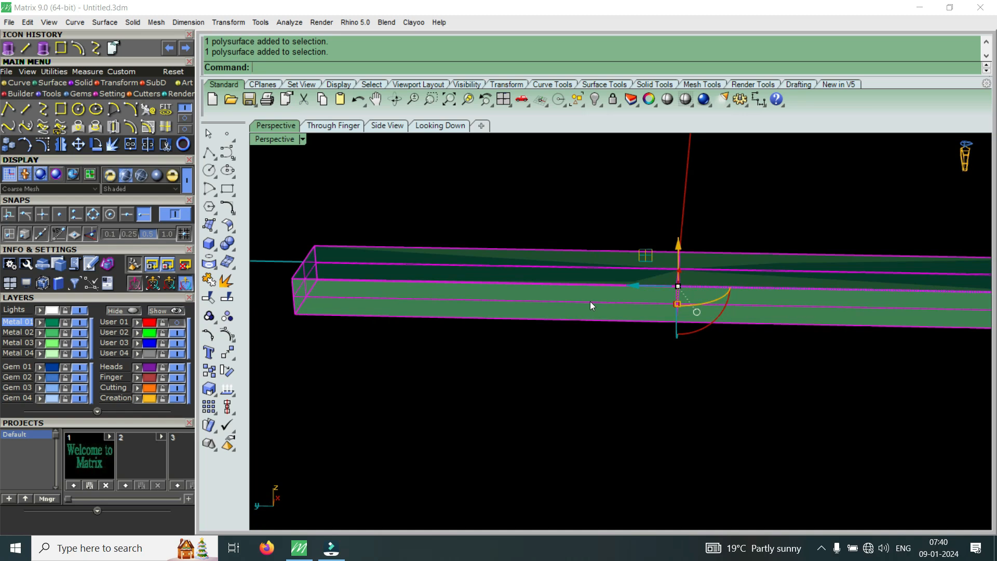
click(595, 100)
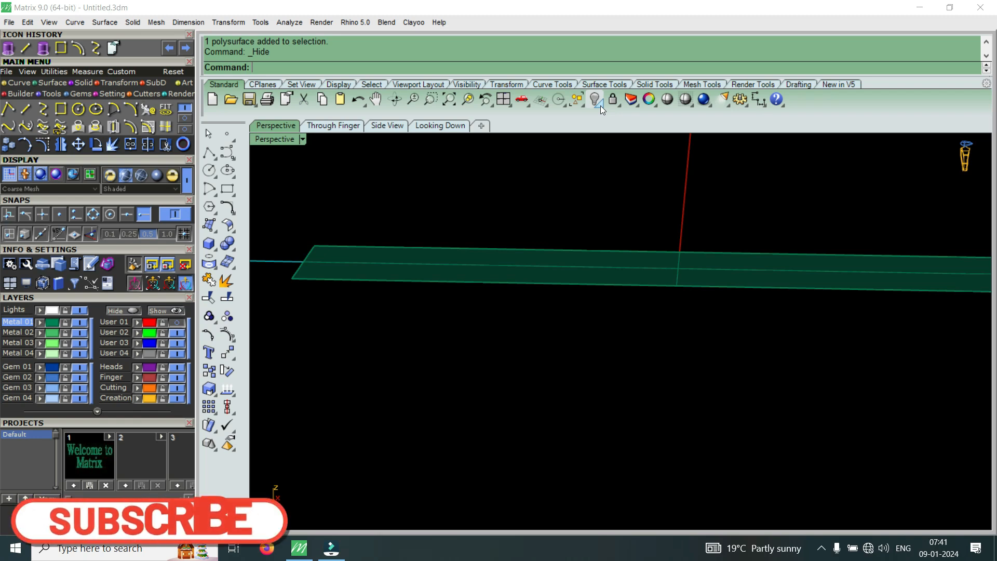
- Show the hidden solid bar together with the flat surface
click(601, 104)
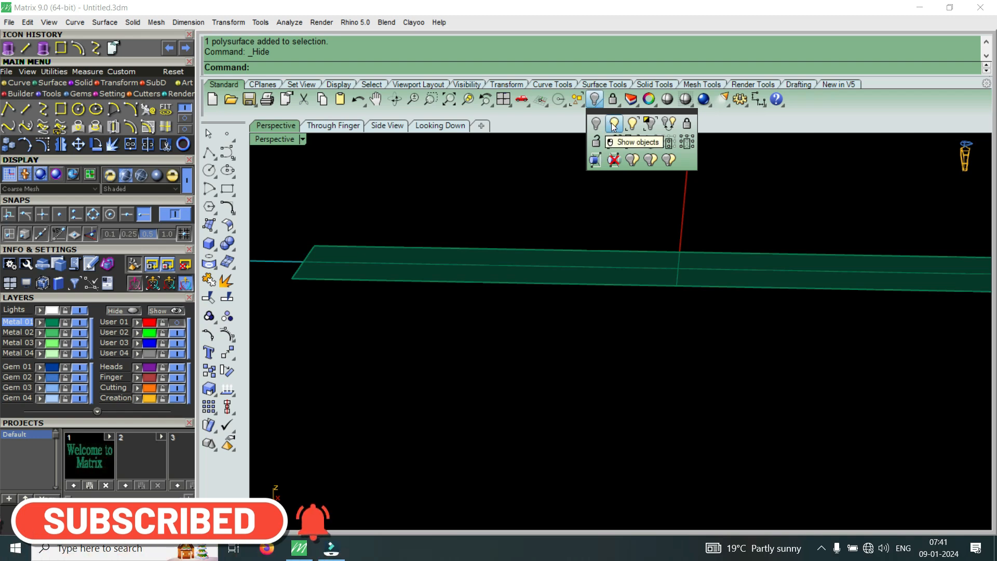
click(614, 124)
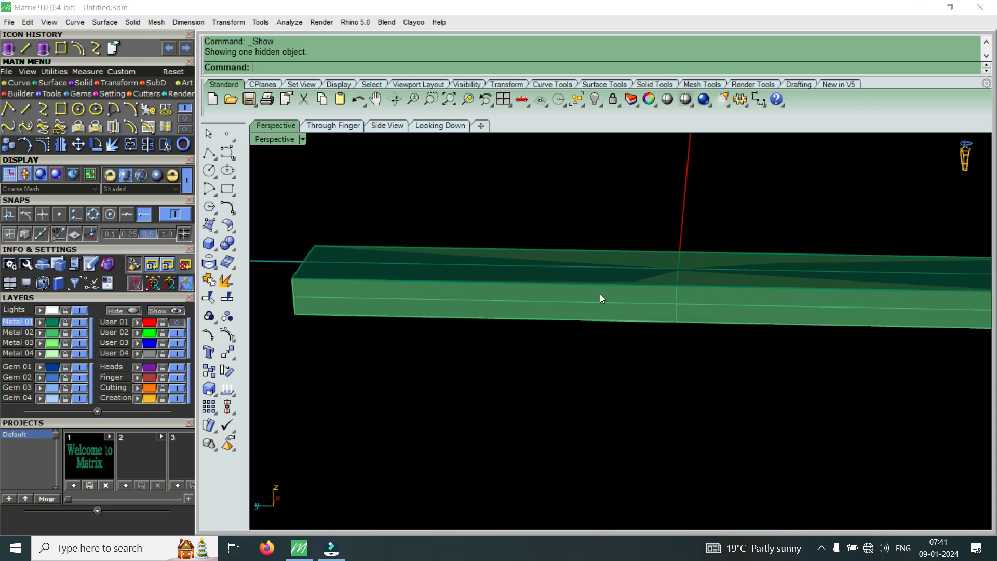
- Examine the solid bar and the flat surface on it from several angles and distances
scroll(612, 318, down, 3)
scroll(612, 318, up, 2)
click(612, 318)
scroll(649, 301, down, 3)
right_drag(649, 299, 628, 337)
scroll(628, 339, up, 5)
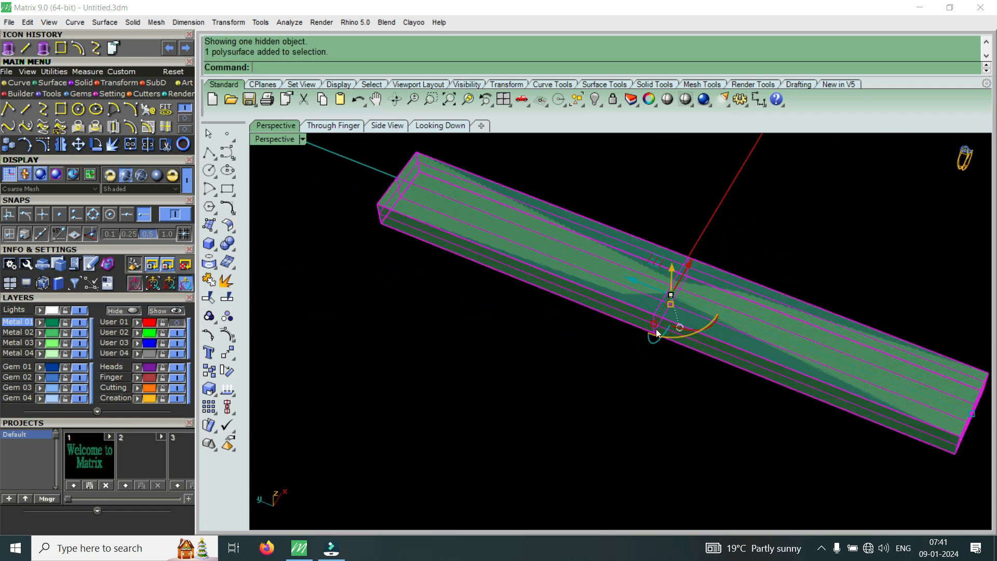
scroll(682, 279, down, 8)
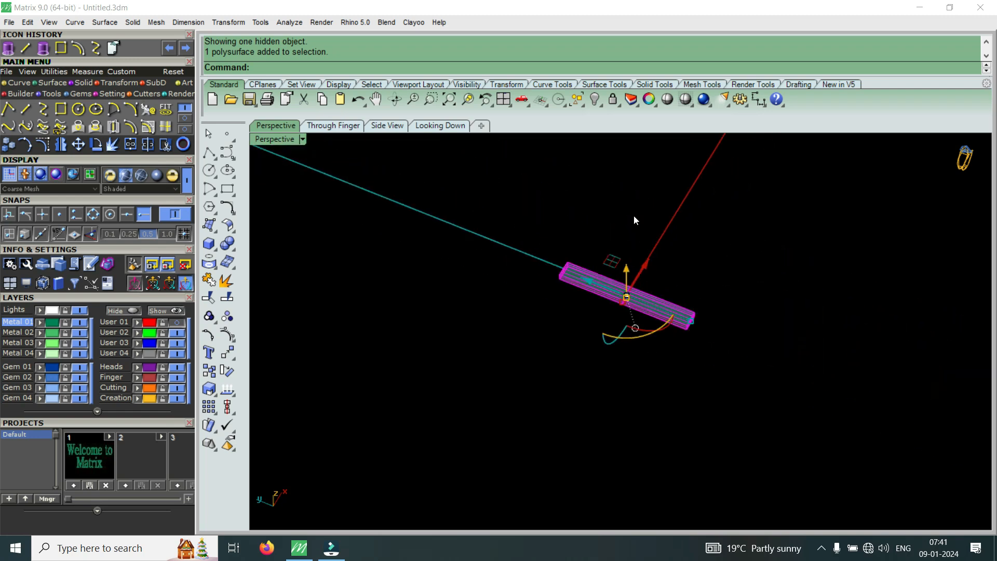
scroll(678, 284, up, 2)
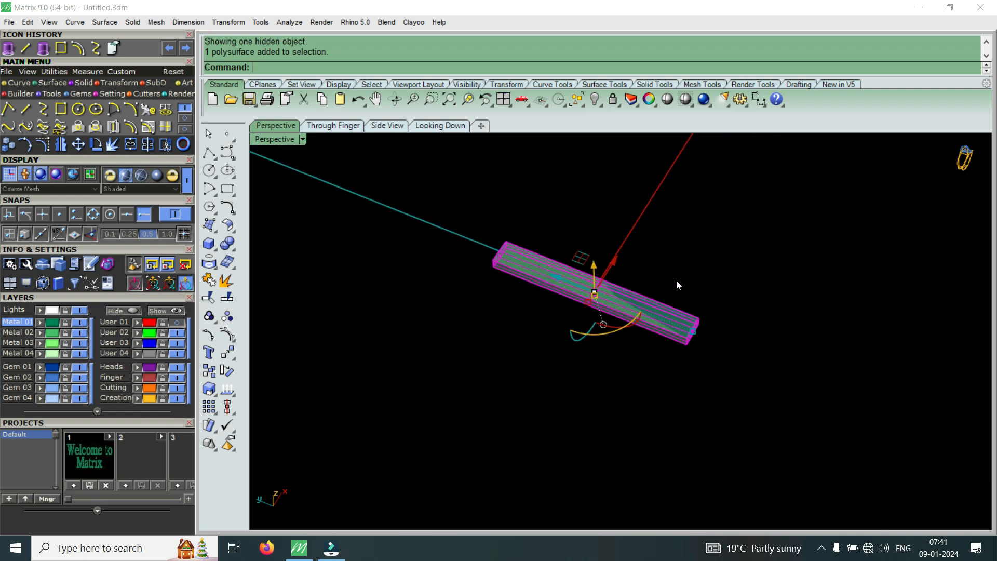
scroll(677, 363, up, 2)
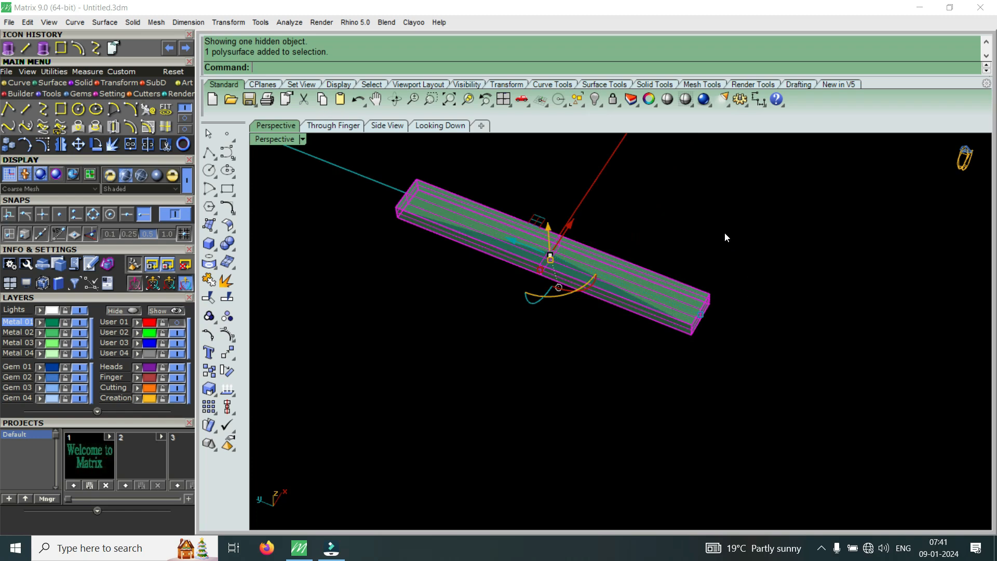
right_drag(589, 304, 690, 263)
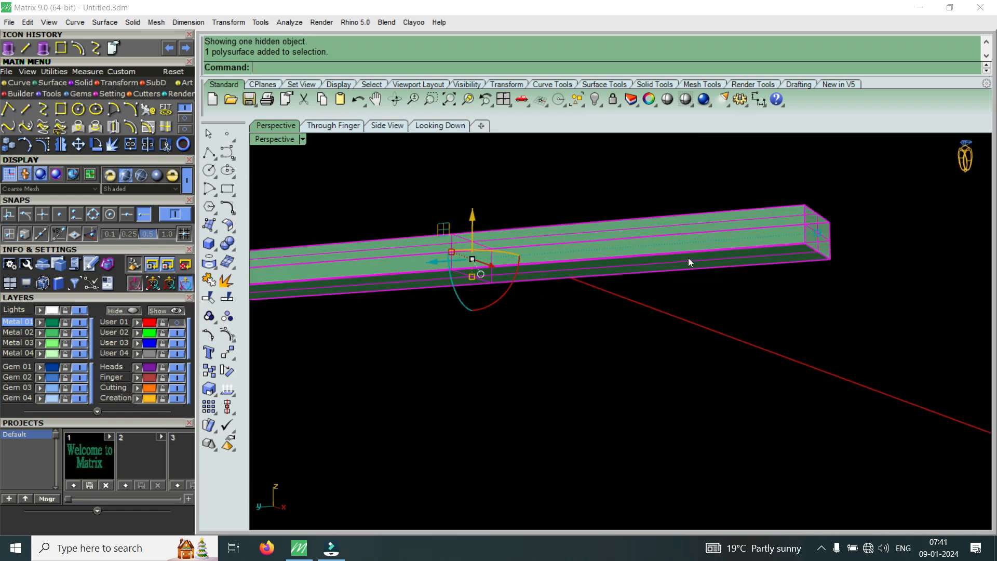
right_drag(632, 276, 788, 255)
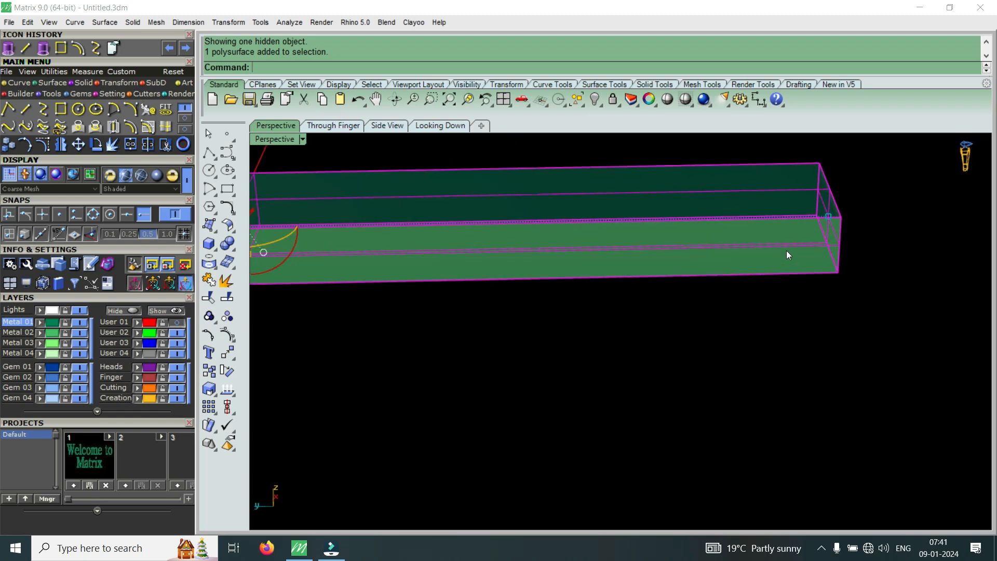
- Hide the solid bar so only the flat surface shows, and show the bar again
key(Escape)
click(786, 251)
click(595, 100)
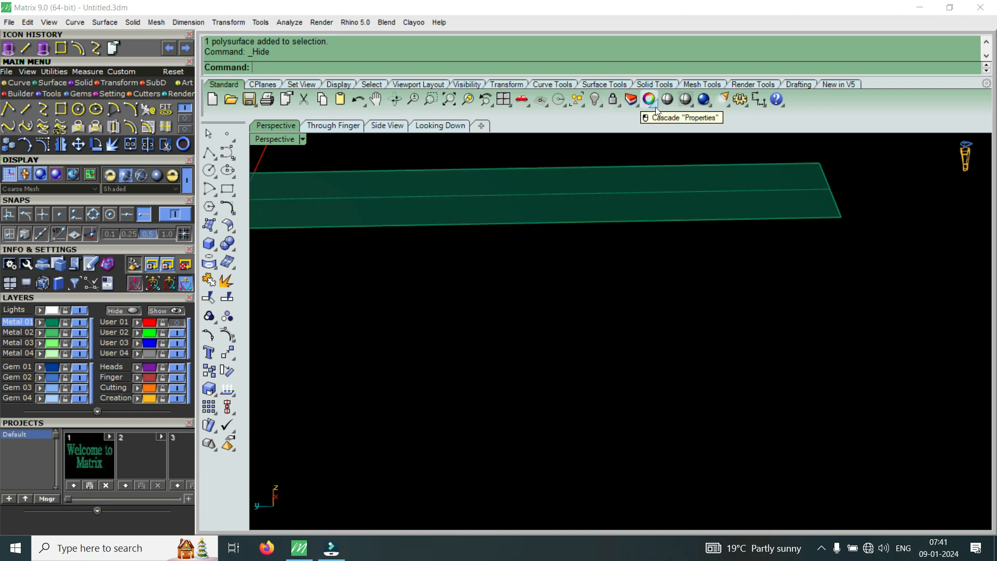
click(602, 107)
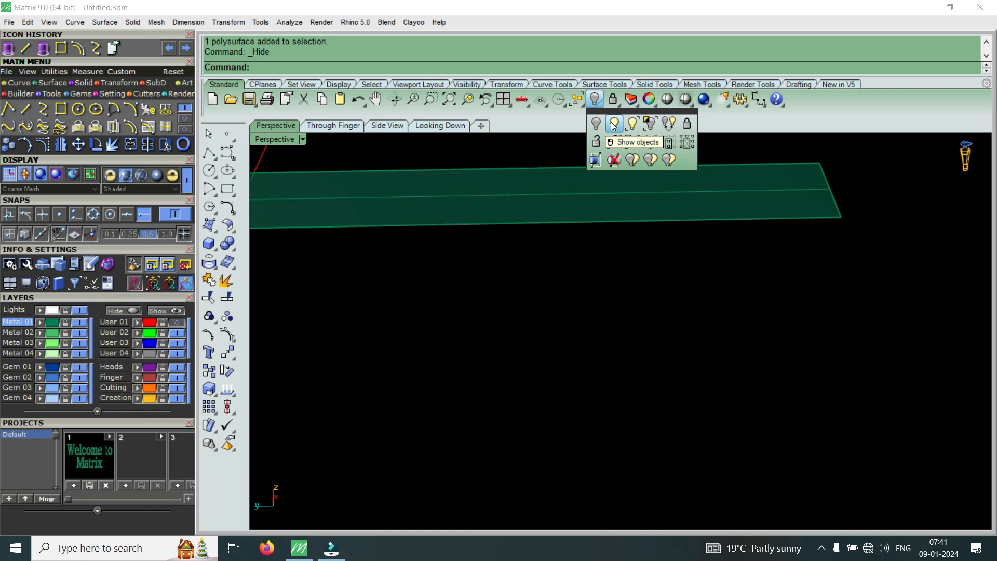
click(613, 126)
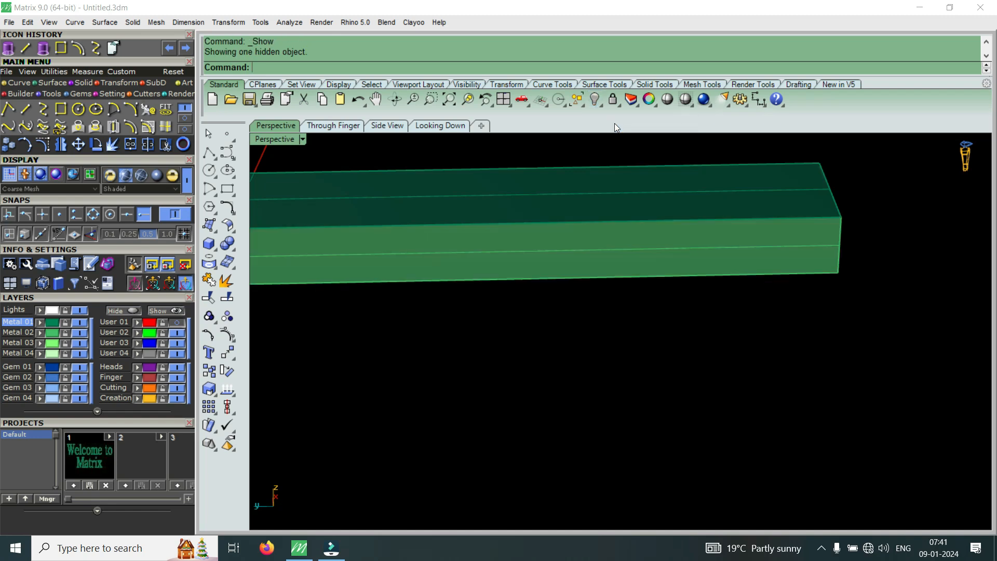
- Copy the solid bar twice along the X axis in the Looking Down view, spacing the copies evenly beside the original
click(791, 246)
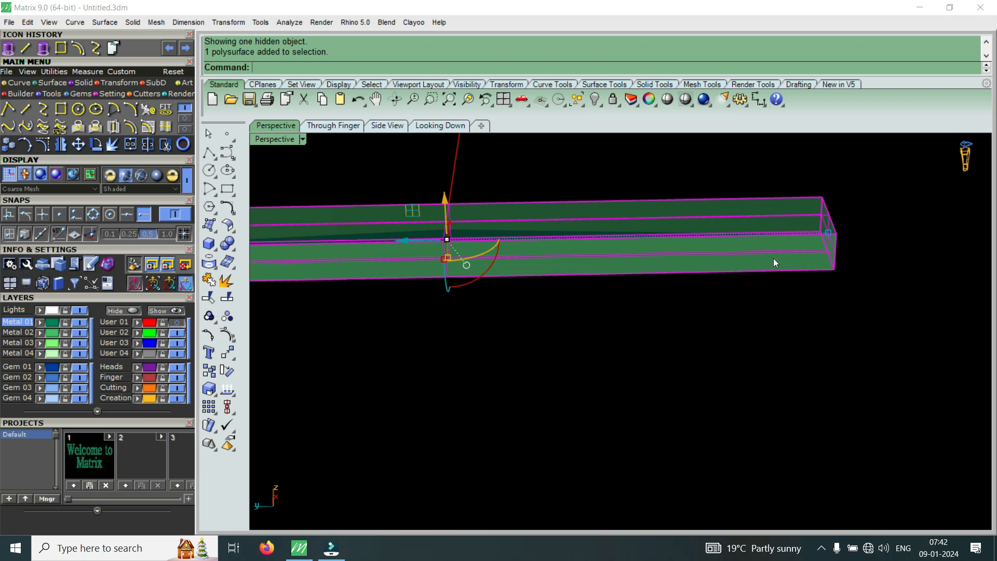
scroll(773, 262, down, 3)
right_drag(766, 271, 590, 227)
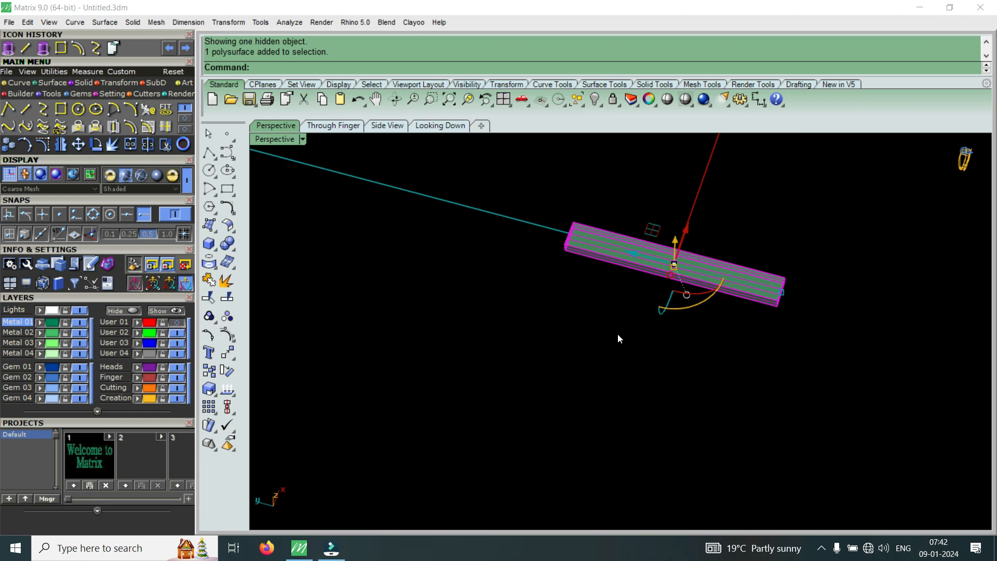
right_drag(630, 346, 635, 341)
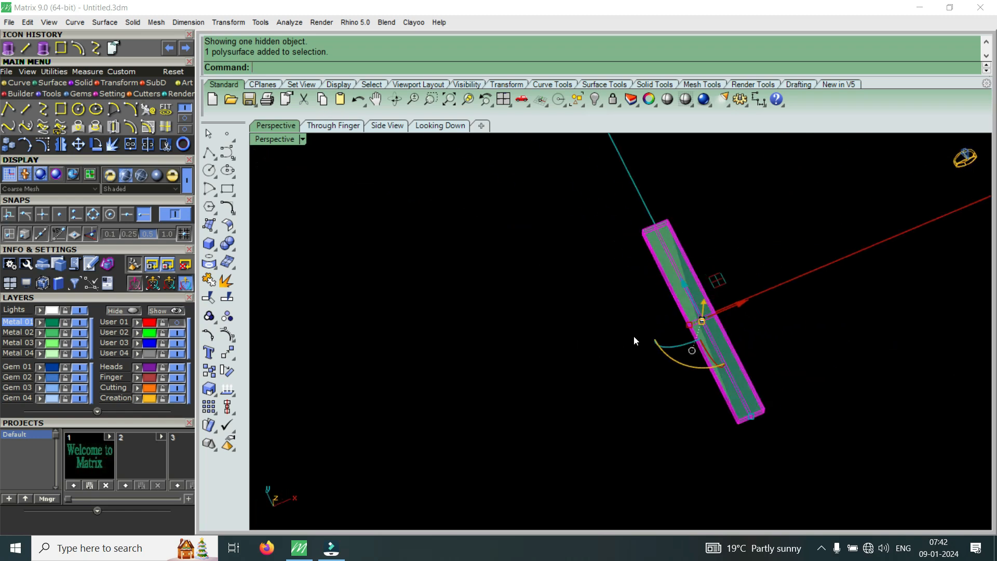
double_click(284, 139)
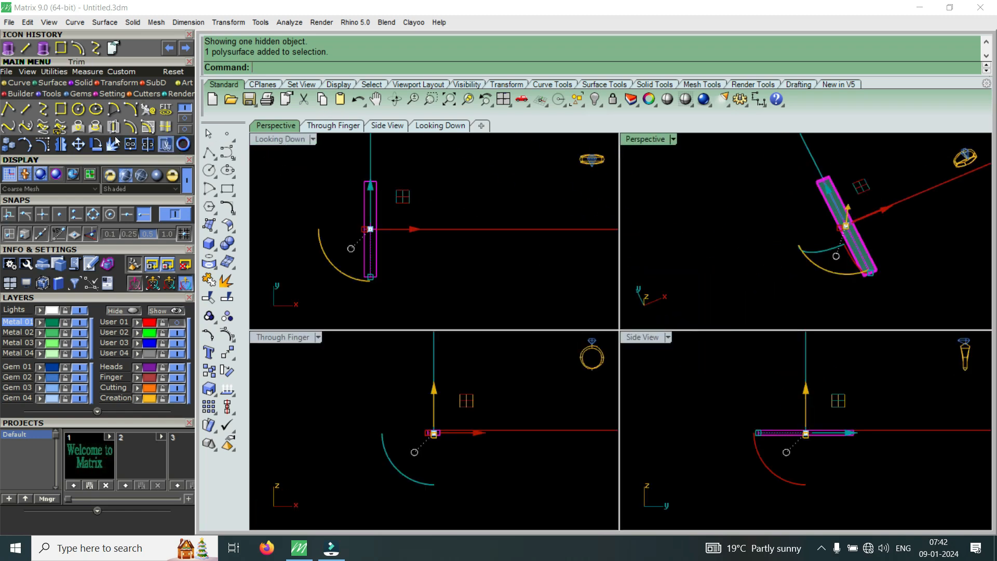
click(8, 144)
click(458, 246)
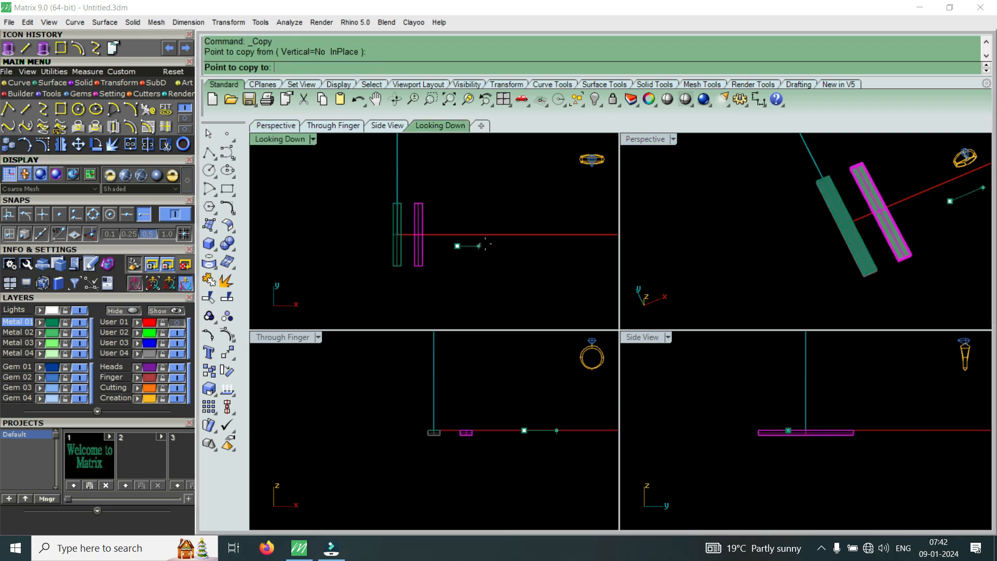
click(485, 246)
click(515, 246)
key(Return)
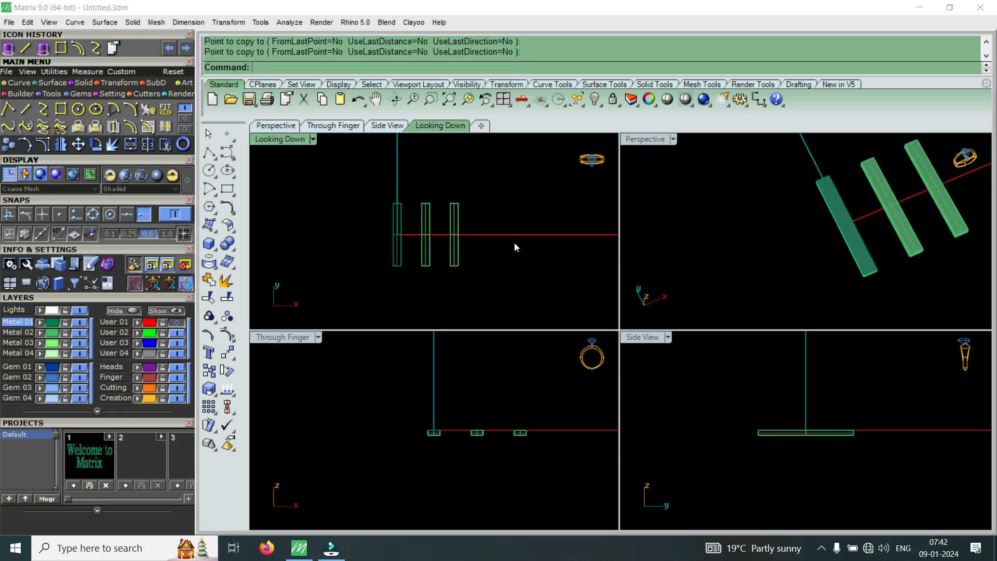
- Turn the nearer bar copy a quarter turn in the horizontal plane and move it so it crosses the original bar
scroll(468, 238, up, 1)
double_click(636, 142)
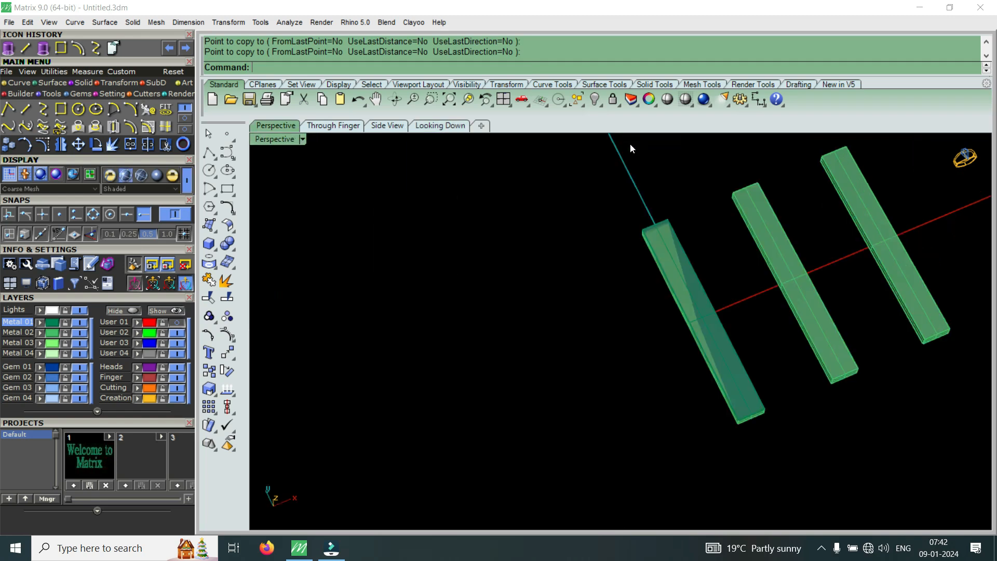
scroll(652, 269, down, 2)
scroll(714, 253, up, 2)
drag(716, 252, 750, 276)
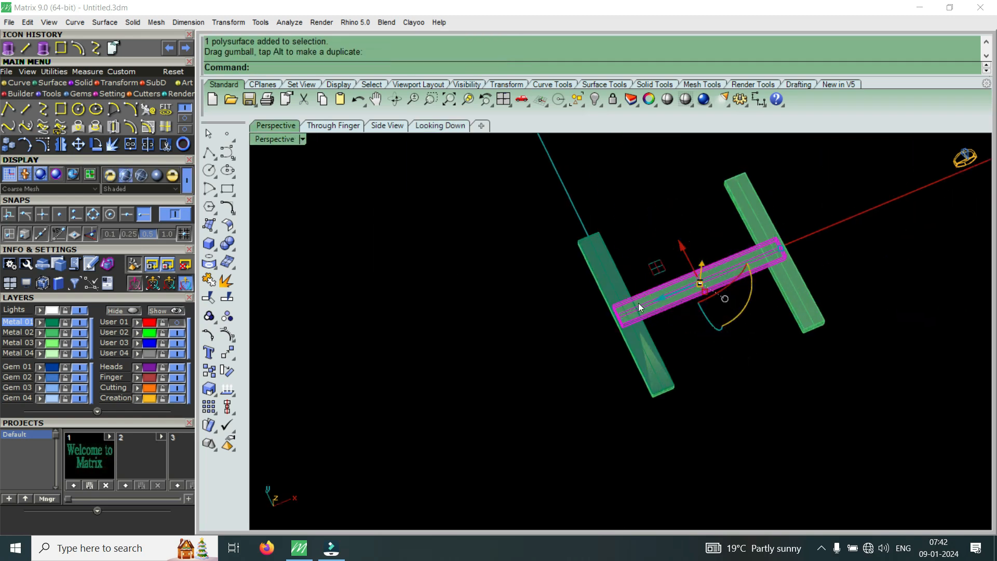
drag(656, 298, 627, 332)
- Move the farther bar copy along the X axis until it overlaps the outer part of the crosswise bar
click(792, 311)
scroll(801, 256, up, 2)
drag(806, 233, 711, 292)
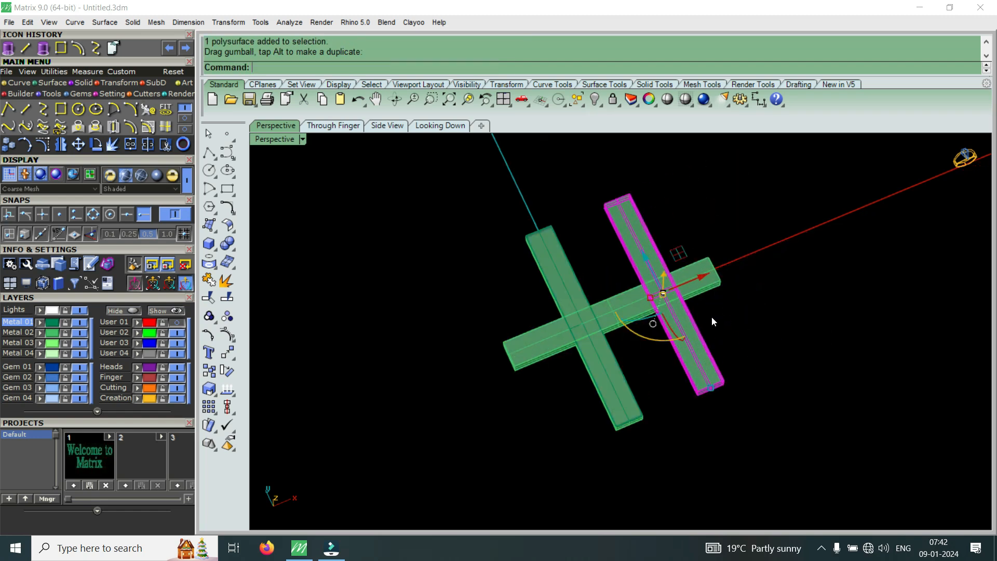
click(711, 316)
- Move the outer bar parallel to the original onto the User 04 layer
scroll(689, 372, up, 4)
right_drag(689, 371, 656, 266)
scroll(659, 272, up, 5)
click(675, 290)
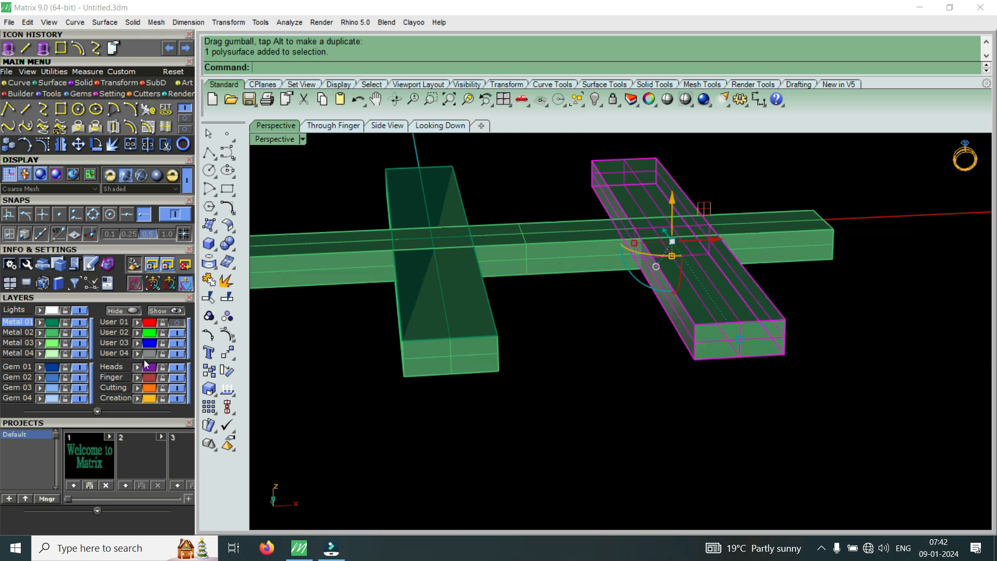
scroll(530, 333, up, 3)
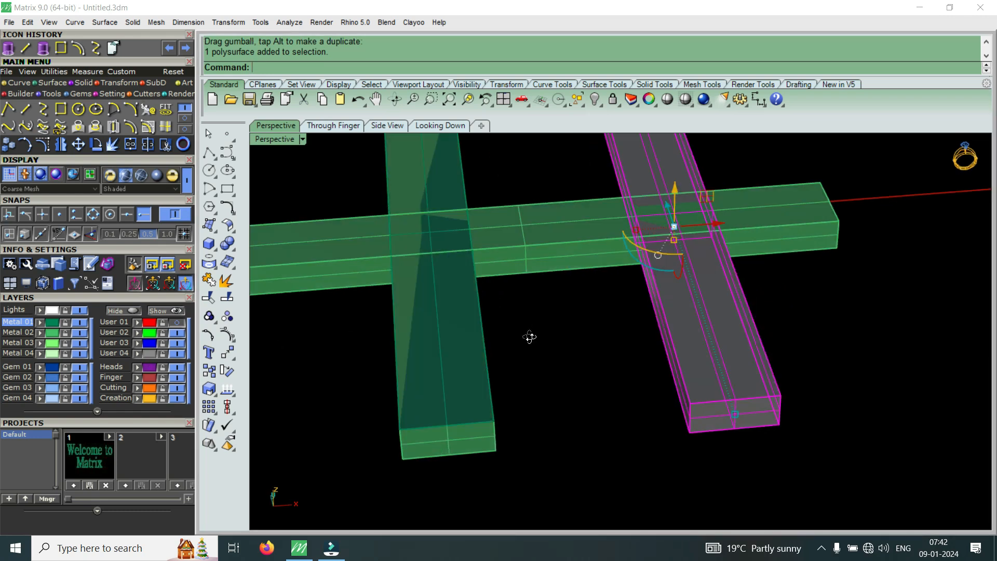
- Move the crosswise bar to the Finger layer
click(526, 306)
click(526, 263)
scroll(525, 342, down, 2)
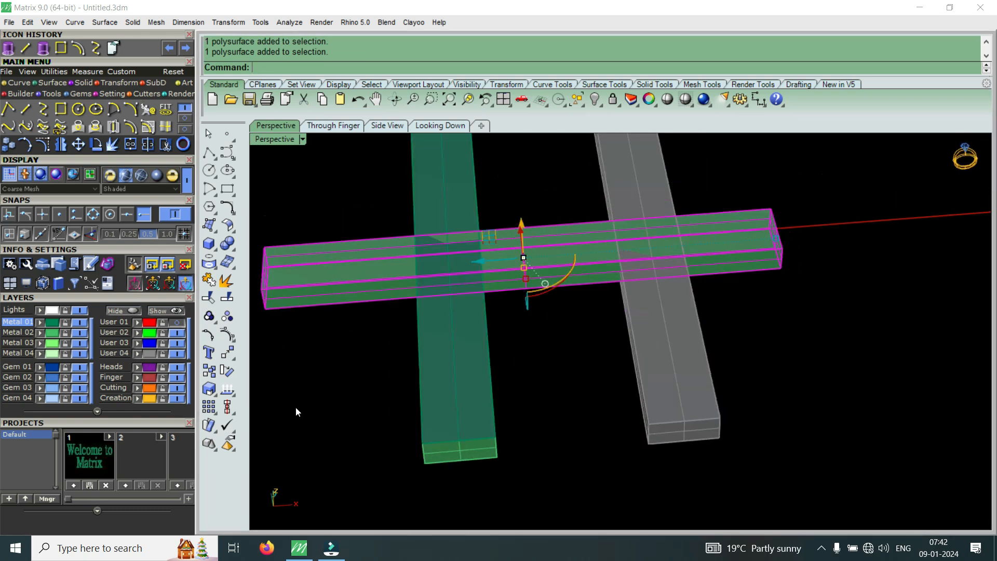
click(137, 380)
- Lock the Finger layer that holds the crosswise bar
scroll(583, 386, down, 4)
right_drag(583, 386, 520, 319)
scroll(601, 301, up, 3)
click(601, 301)
scroll(601, 301, down, 2)
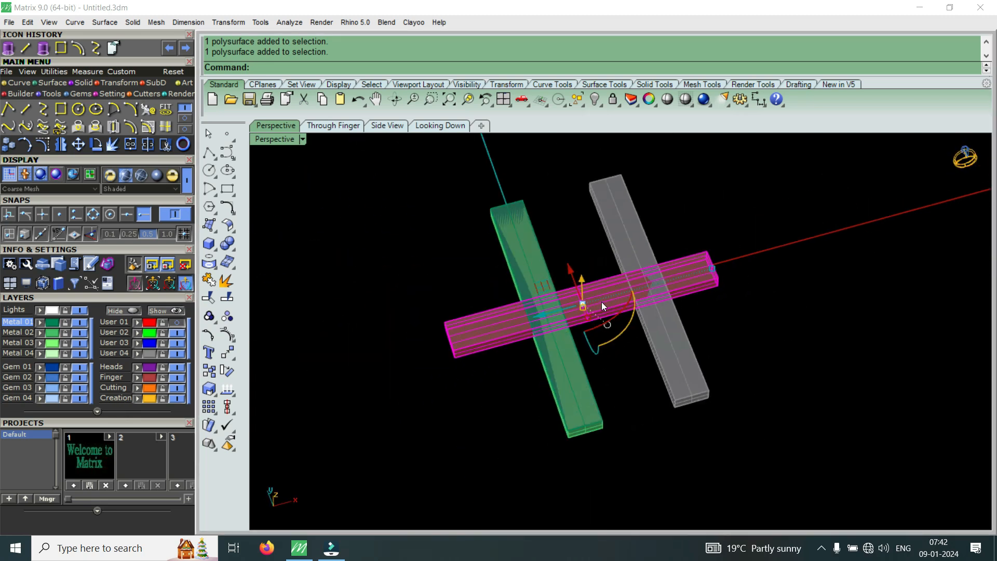
right_drag(497, 336, 702, 342)
scroll(703, 341, up, 4)
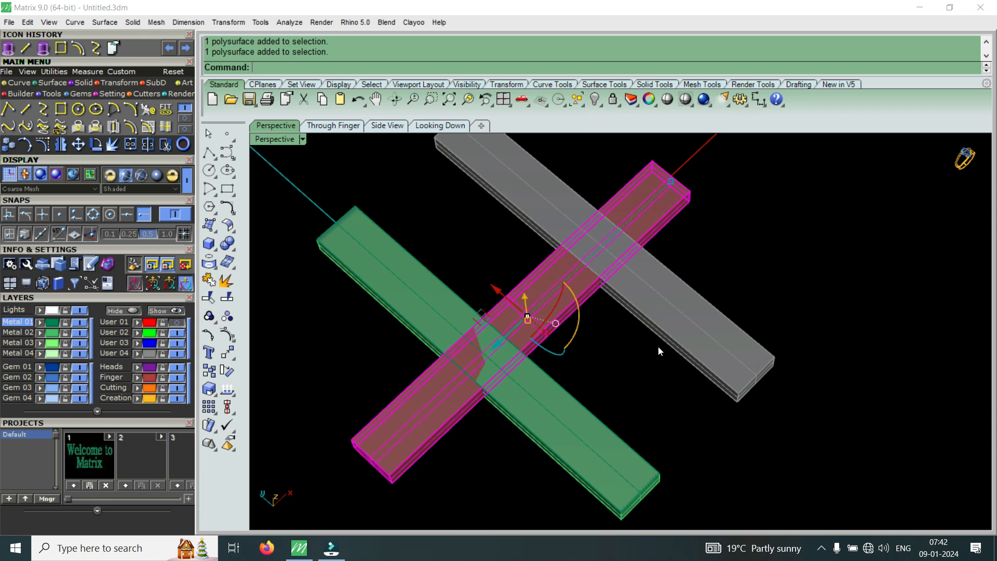
click(407, 341)
click(558, 300)
click(163, 378)
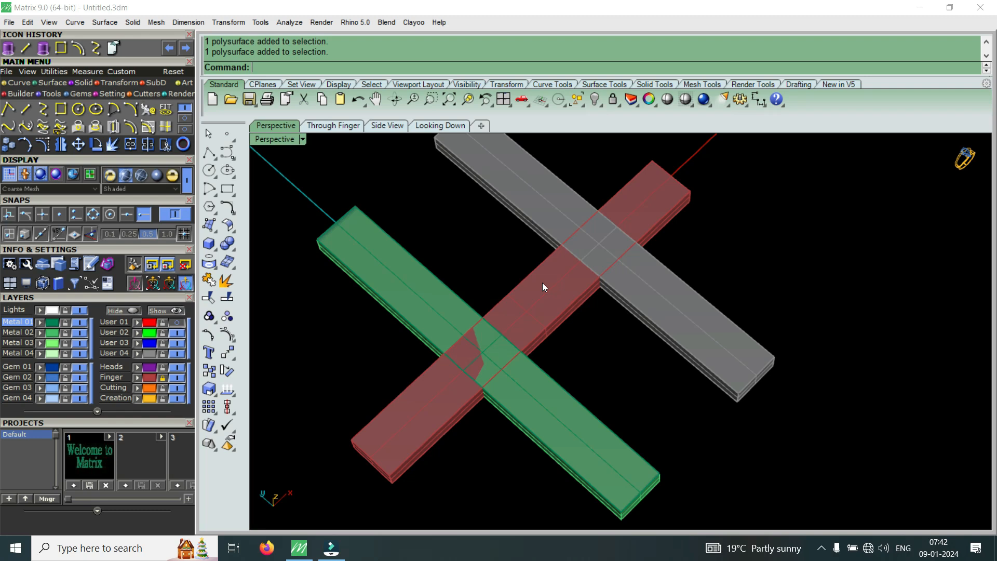
- Examine the crossings of the three bars from low and high angles, checking which bars can be selected
right_drag(659, 295, 578, 207)
scroll(506, 314, up, 5)
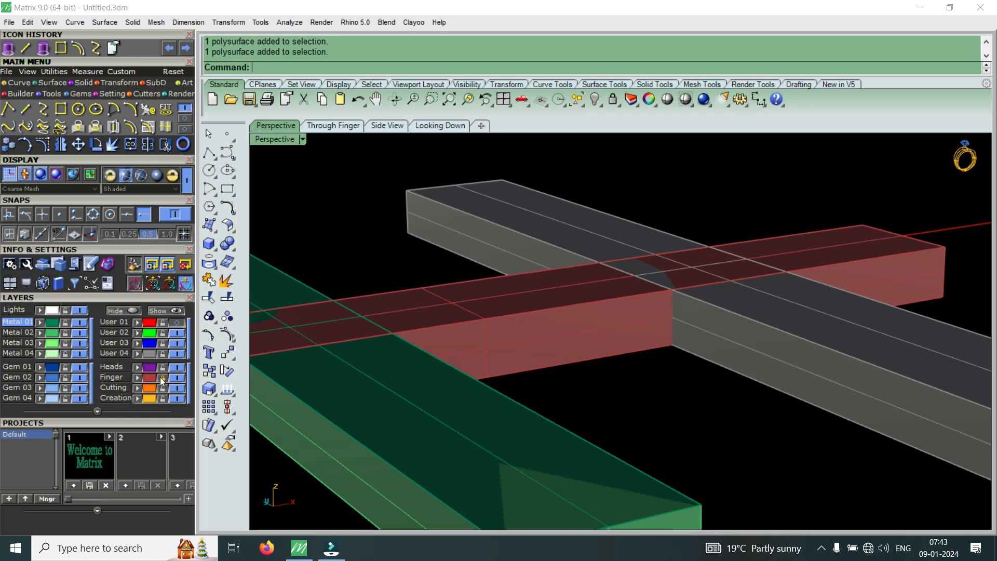
scroll(568, 297, down, 5)
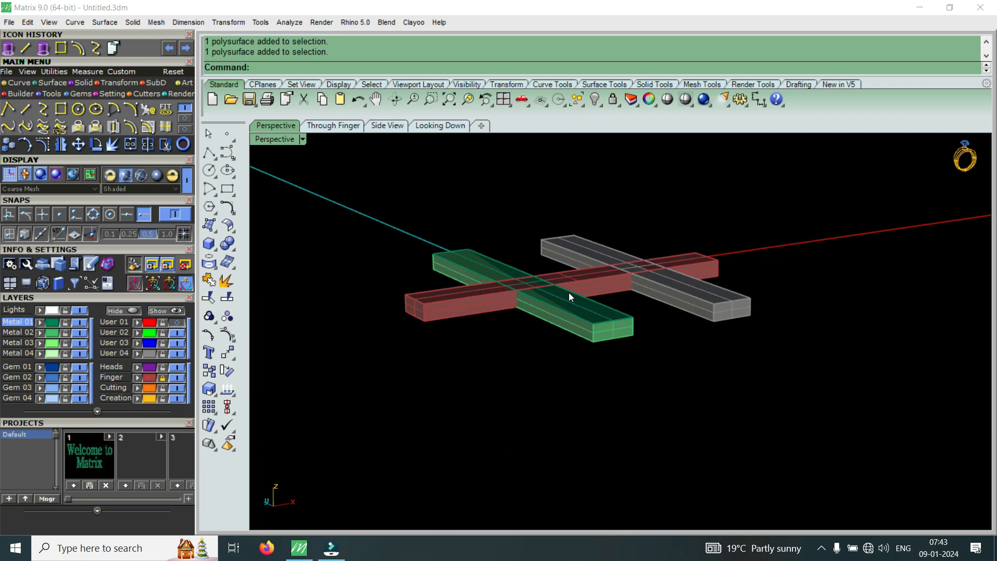
scroll(469, 298, up, 5)
right_drag(485, 306, 597, 410)
scroll(620, 350, down, 7)
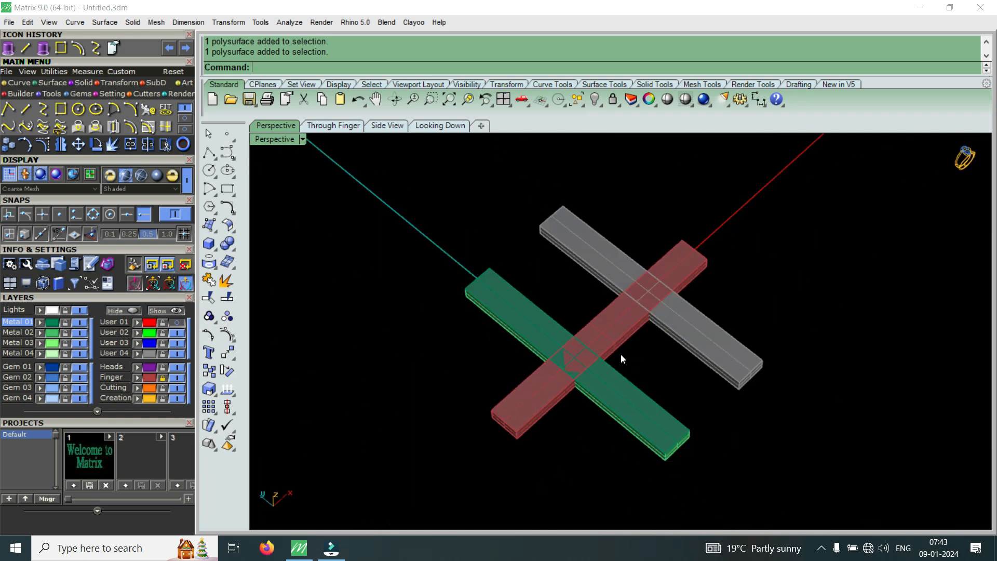
scroll(631, 322, up, 5)
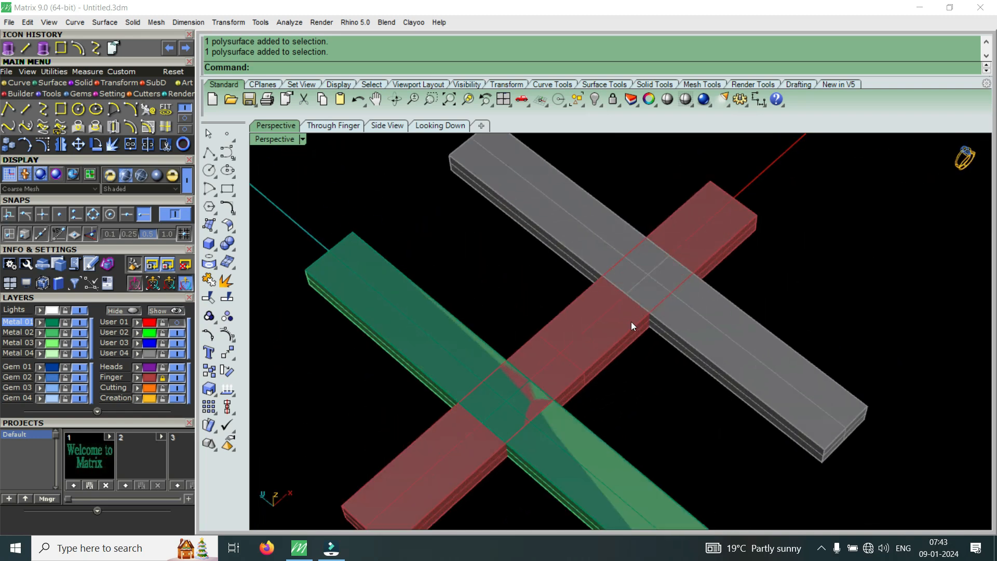
click(575, 227)
right_drag(583, 451, 654, 334)
click(687, 294)
right_drag(688, 294, 715, 388)
key(Escape)
- Select the original green bar's polysurface rather than the overlapping surface, and inspect it where it crosses the locked bar
click(731, 382)
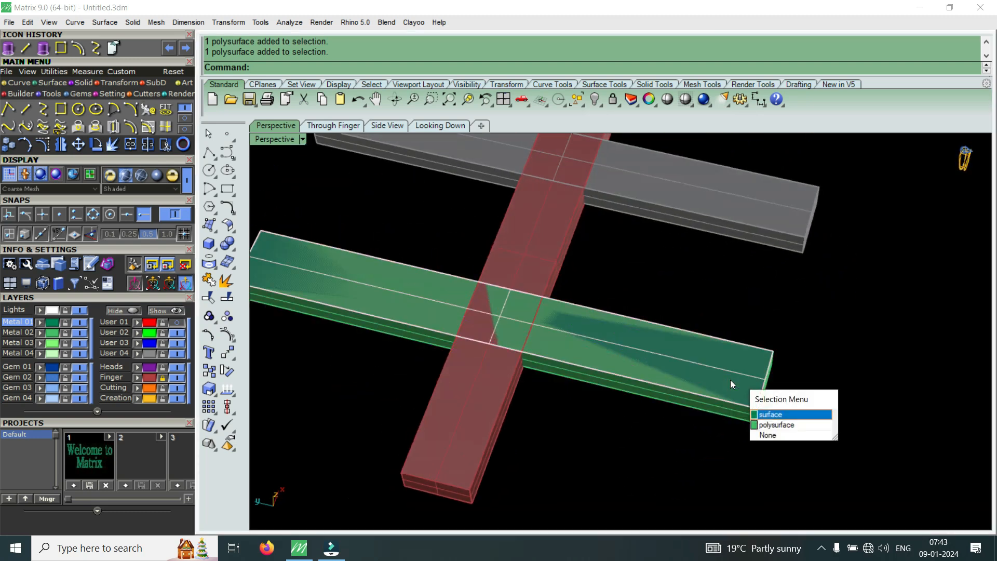
click(777, 424)
right_drag(737, 400, 305, 414)
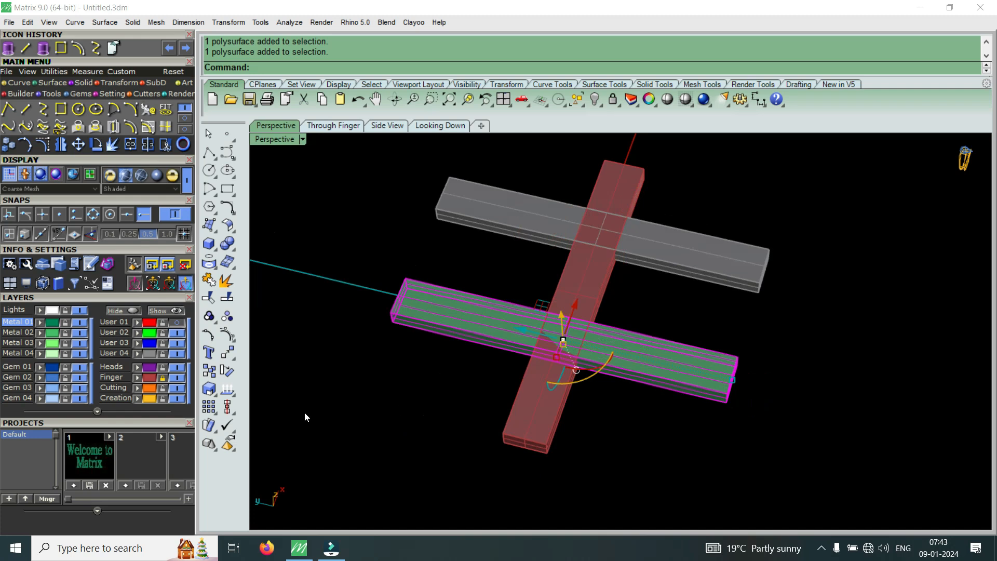
right_drag(540, 301, 509, 315)
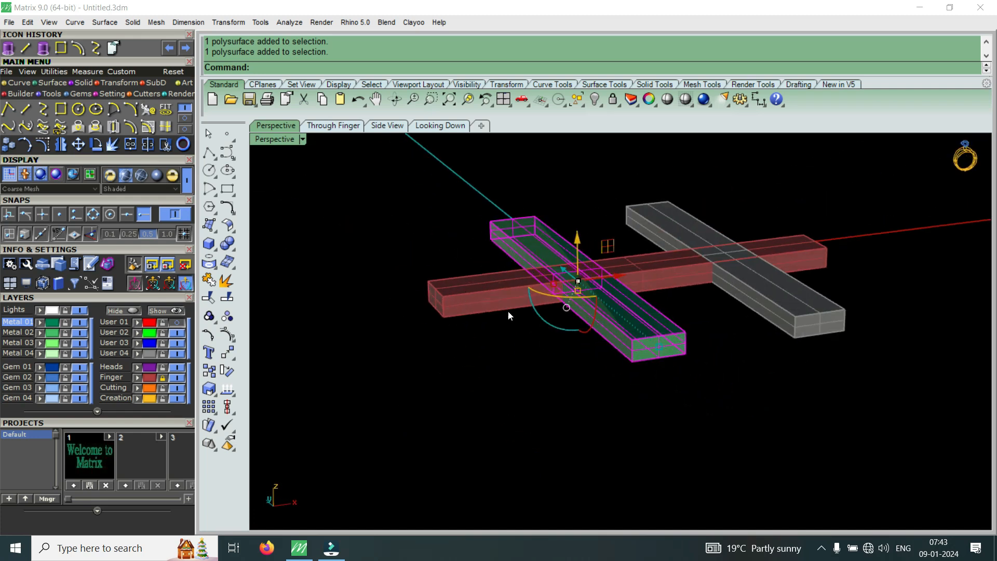
right_drag(410, 346, 687, 276)
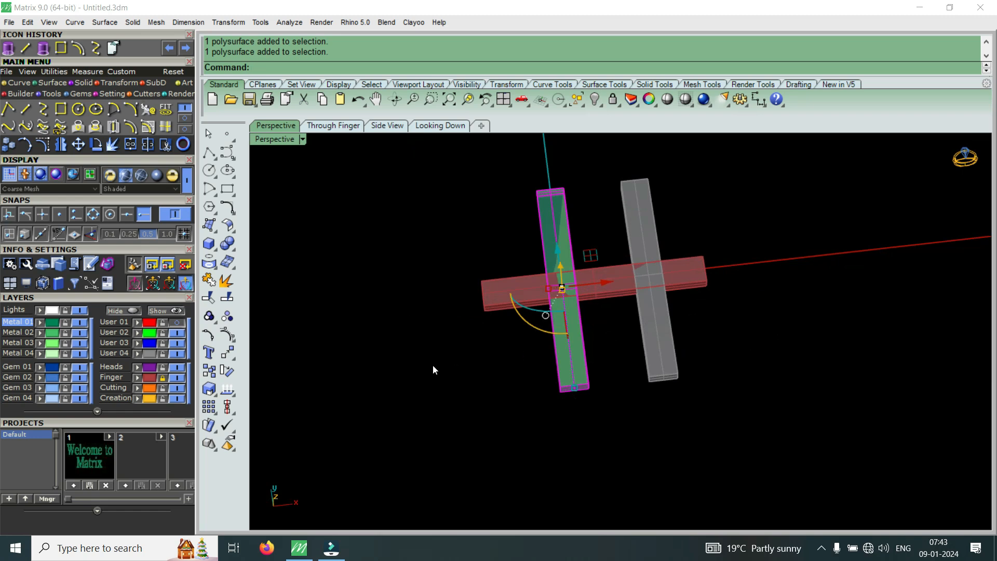
scroll(623, 274, up, 4)
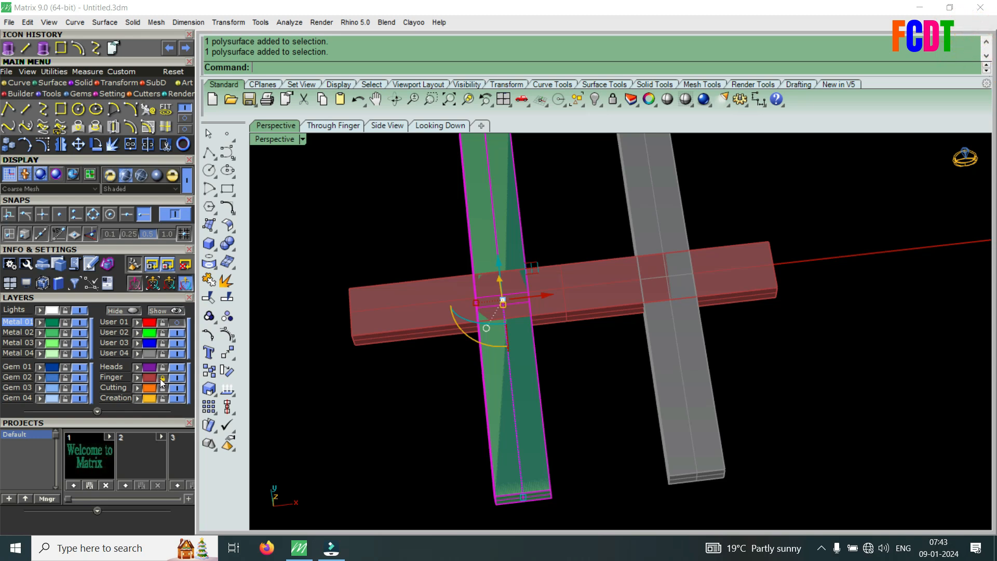
- Lock the User 04 layer that holds the grey bar
click(612, 279)
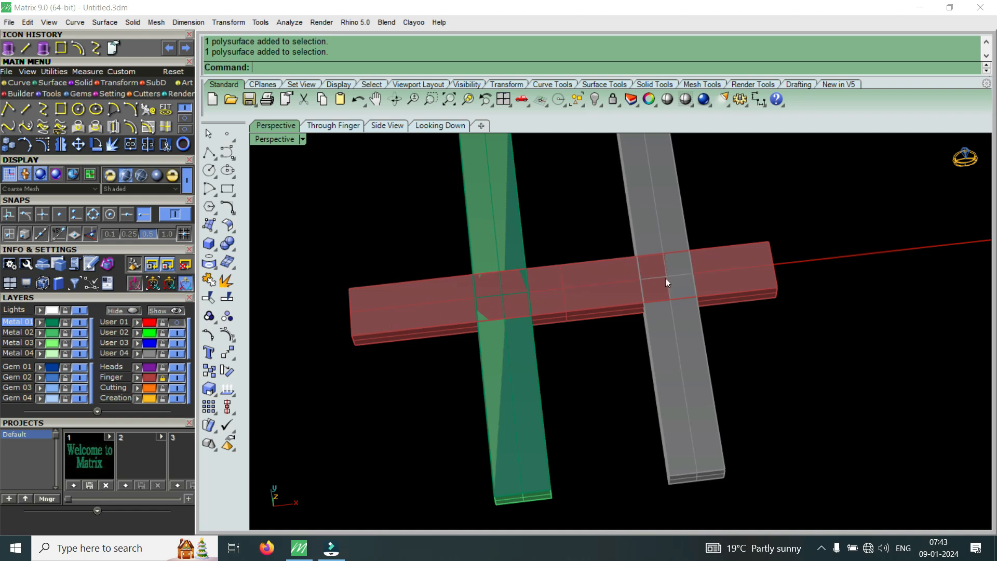
click(681, 341)
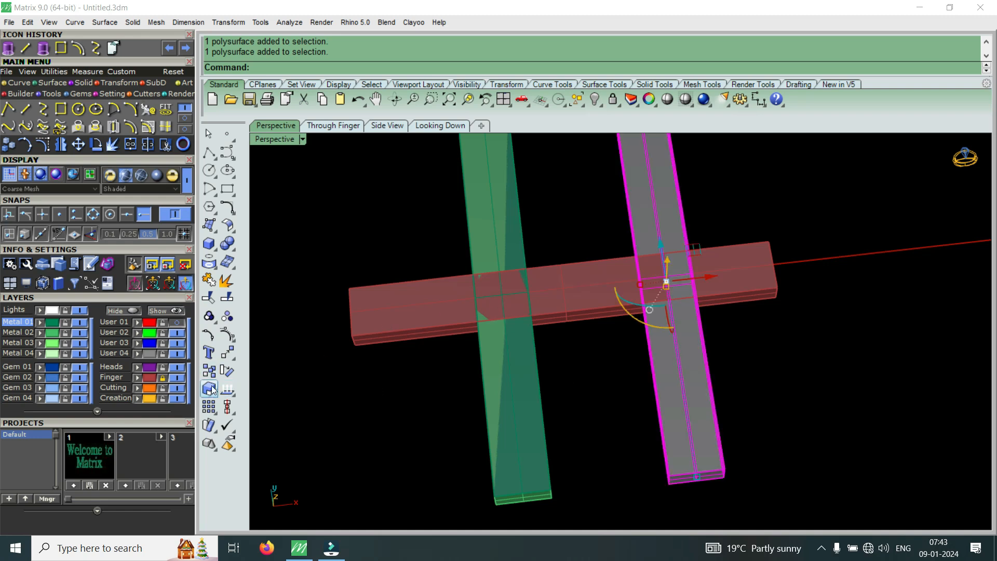
click(163, 354)
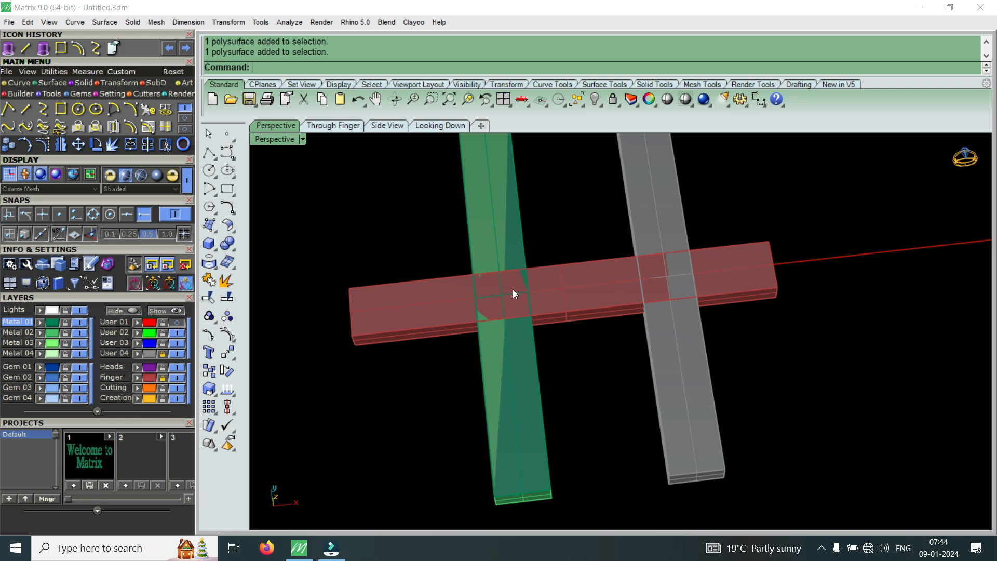
- Window-select across the three bars and view them from high and low angles to check which objects can be selected with two layers locked
scroll(693, 272, down, 4)
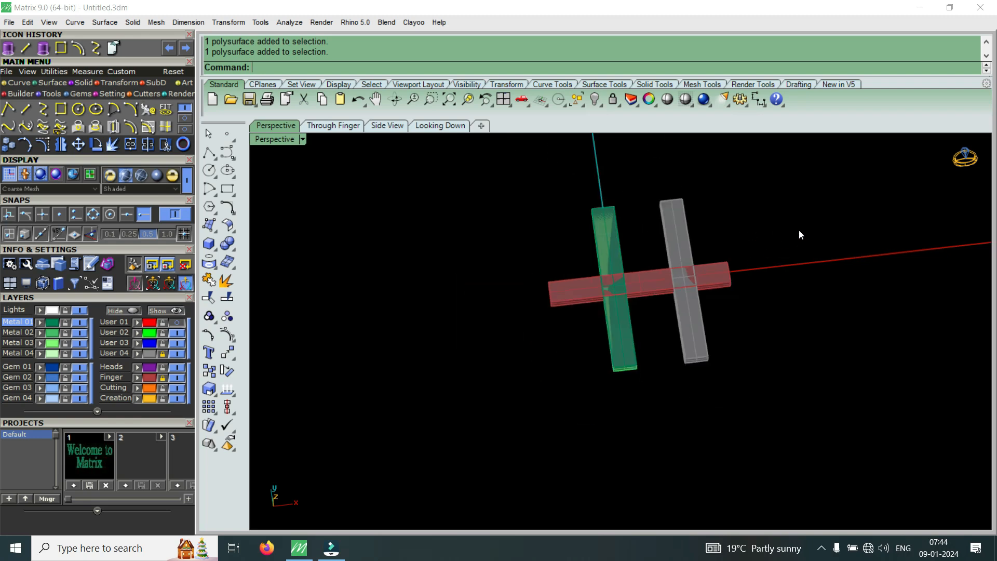
drag(818, 384, 597, 291)
drag(796, 231, 608, 408)
drag(806, 212, 564, 425)
scroll(582, 421, up, 4)
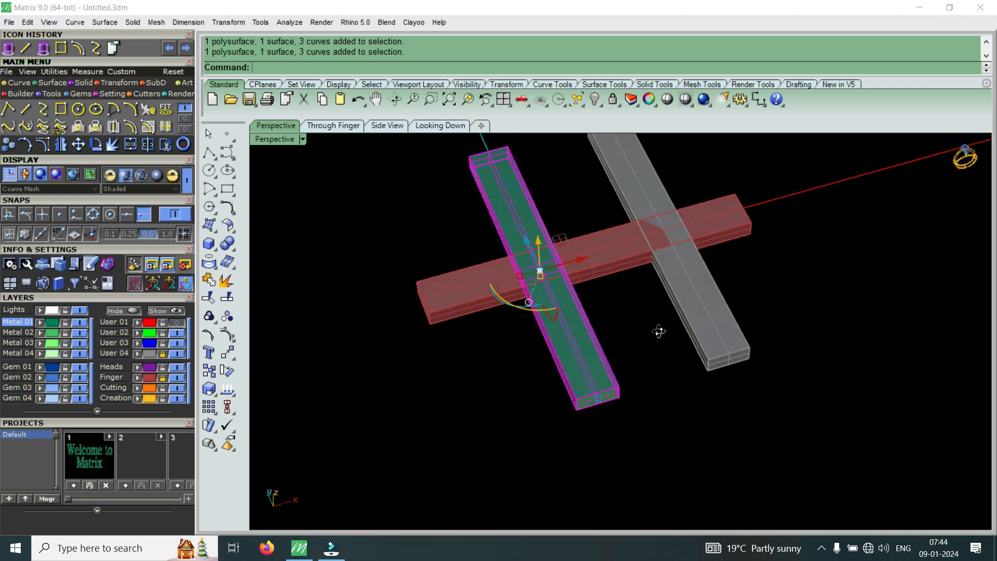
right_drag(659, 331, 678, 302)
click(679, 303)
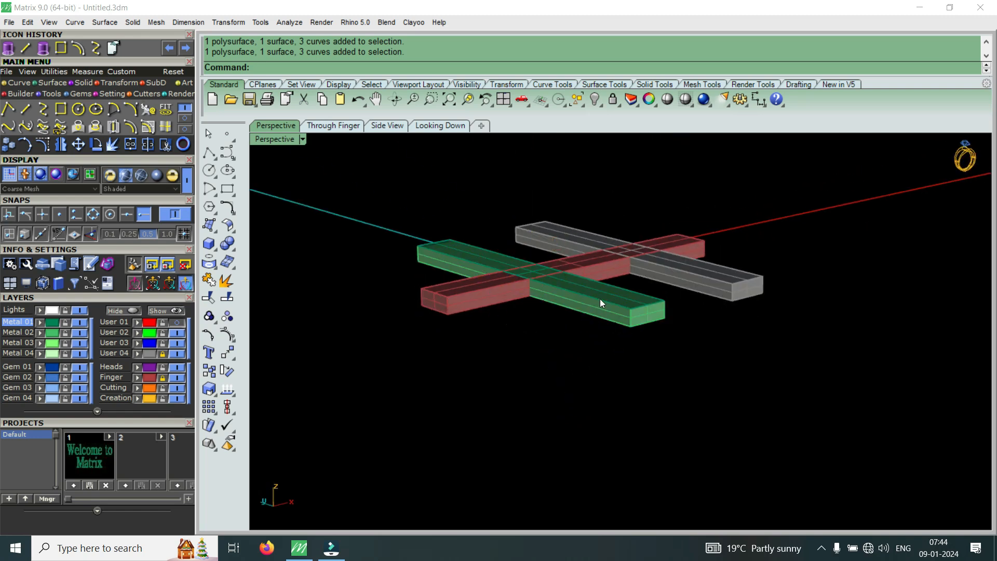
right_drag(670, 278, 684, 385)
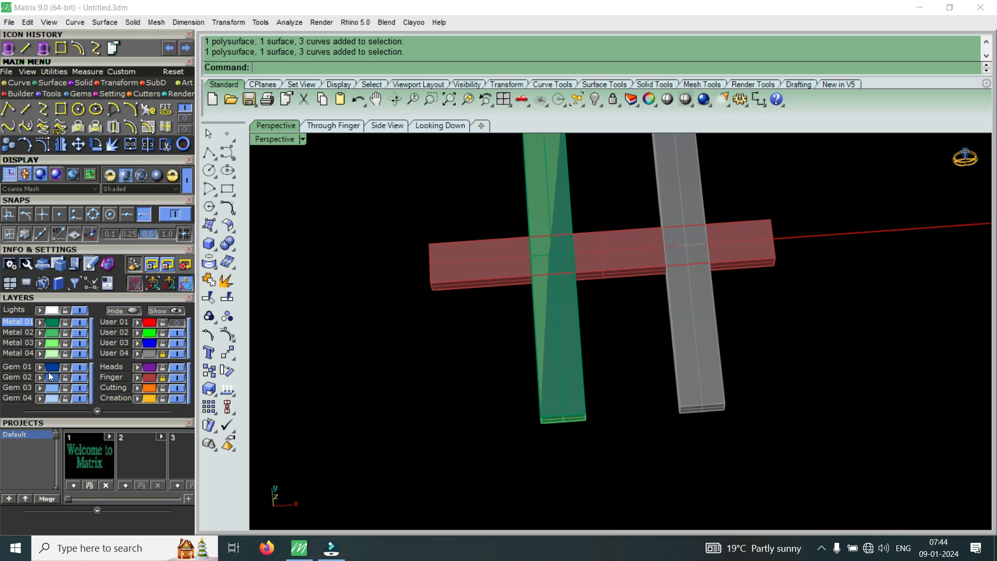
- Unlock the User 04 and Finger layers, and select the bars in turn to check that they respond
click(164, 354)
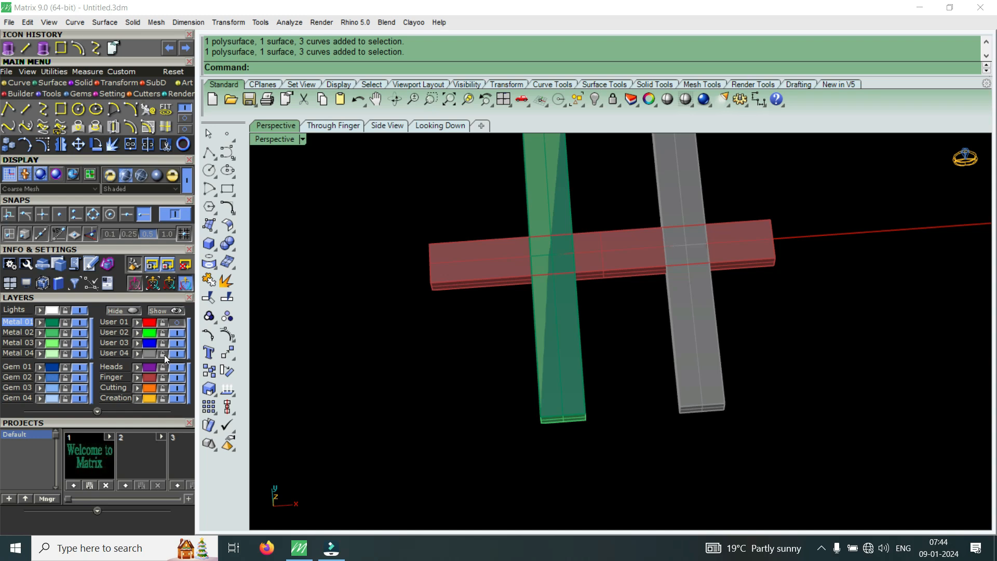
click(684, 287)
click(612, 251)
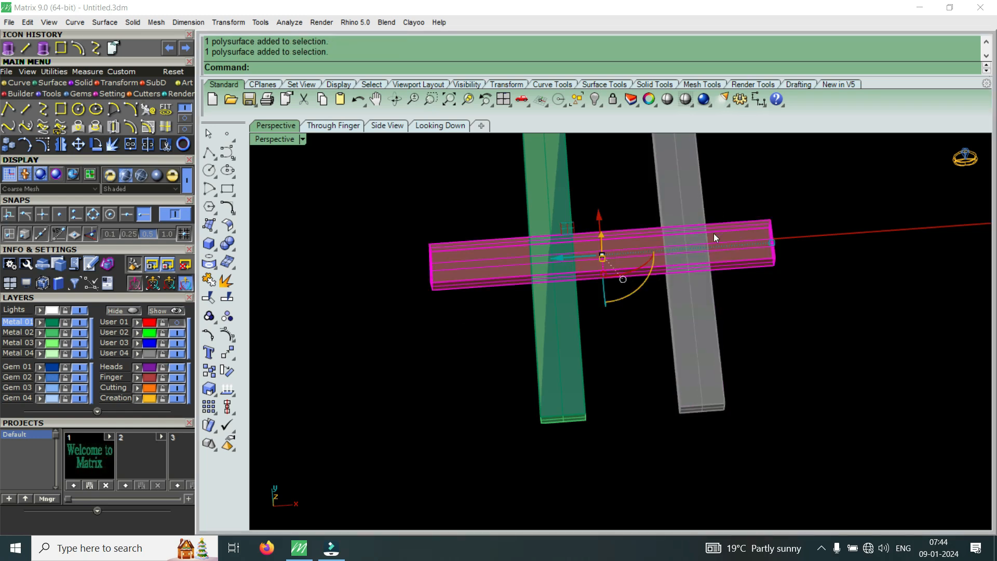
click(668, 349)
right_drag(431, 367, 527, 362)
click(532, 362)
scroll(724, 261, down, 5)
right_drag(649, 314, 599, 432)
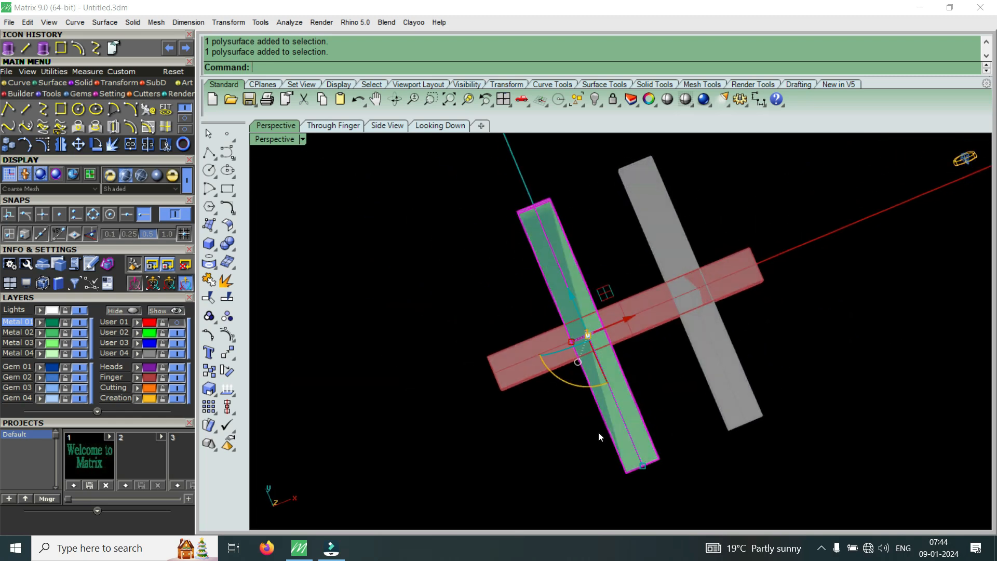
- Delete the red crosswise bar and the grey bar, keeping only the original green bar
click(598, 433)
scroll(706, 322, up, 2)
drag(668, 337, 666, 340)
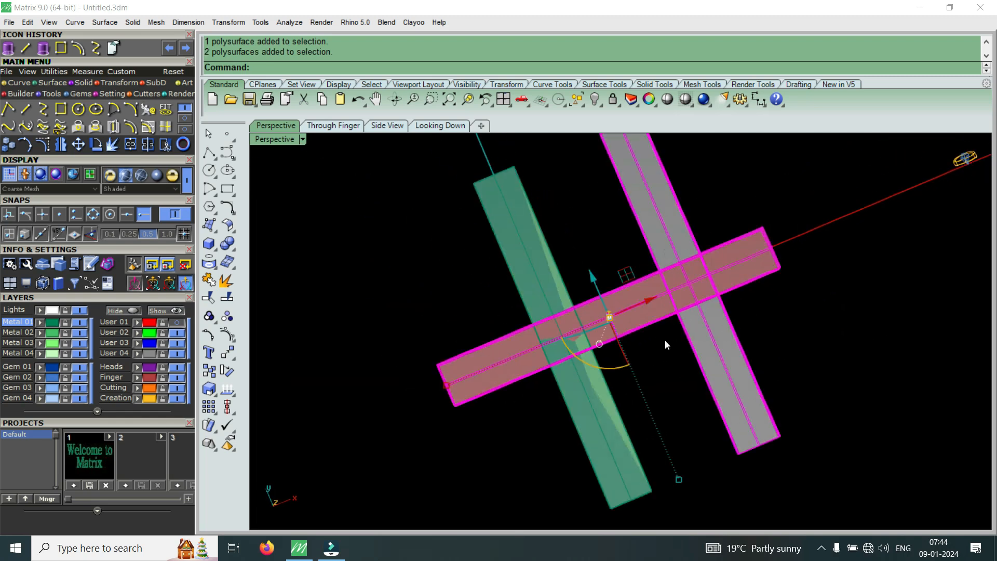
key(Delete)
- Examine the remaining green bar's end, side faces and top surface from several angles
right_drag(518, 395, 639, 289)
scroll(635, 275, up, 2)
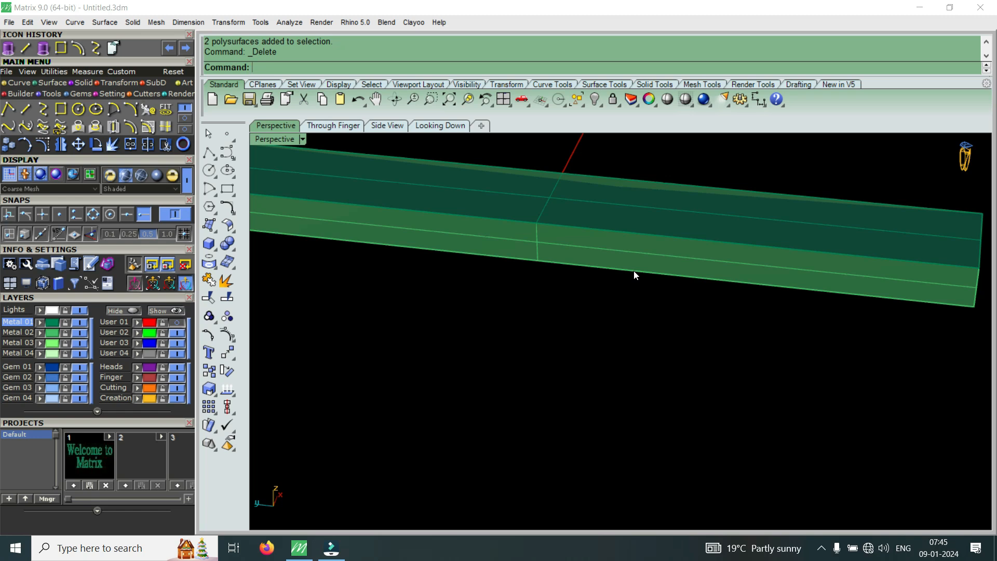
scroll(702, 325, down, 2)
right_drag(728, 328, 683, 301)
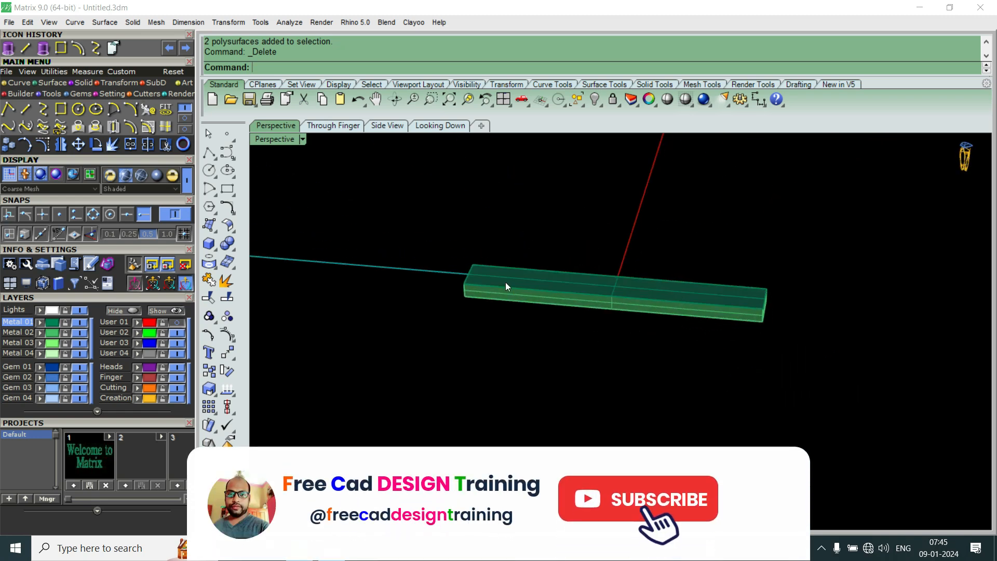
scroll(507, 285, up, 3)
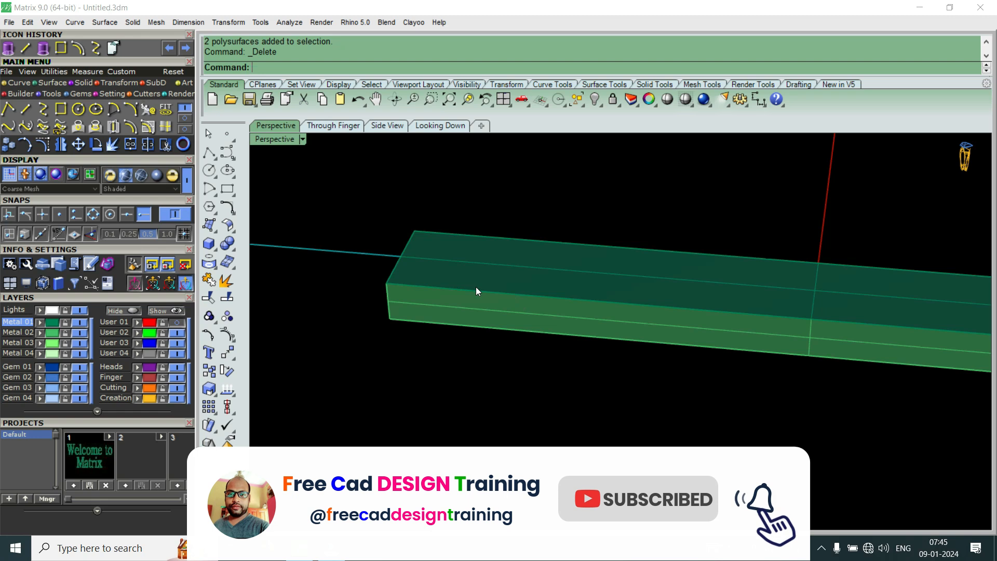
scroll(476, 285, down, 3)
mouse_move(422, 295)
right_down()
mouse_move(465, 380)
mouse_move(436, 338)
mouse_move(469, 260)
mouse_move(663, 296)
mouse_move(489, 379)
mouse_move(432, 293)
right_up()
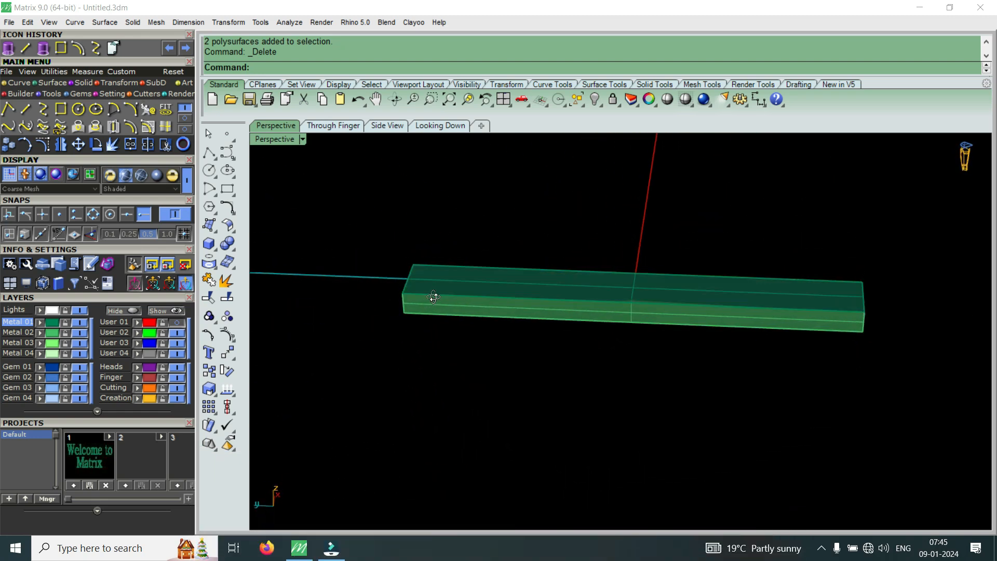
scroll(450, 303, up, 2)
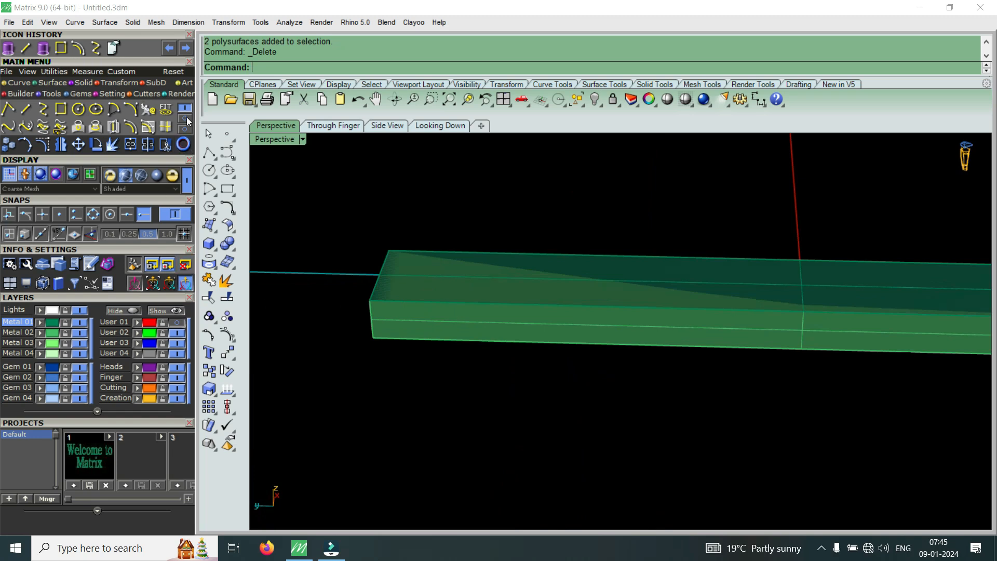
scroll(451, 266, down, 4)
right_drag(452, 269, 511, 359)
right_drag(445, 329, 446, 256)
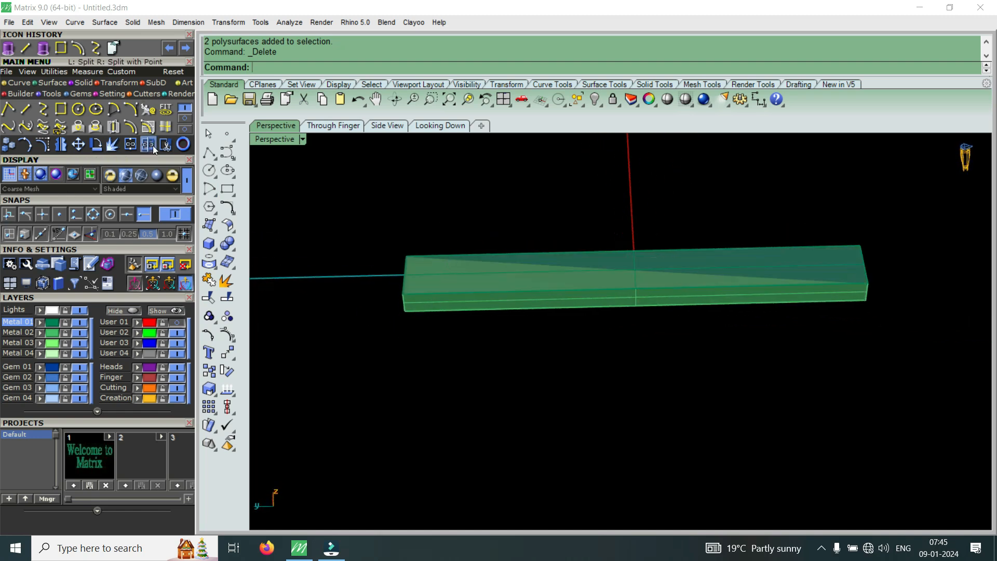
- Duplicate the border of the surface on top of the green bar, choosing the surface rather than the polysurface
click(186, 119)
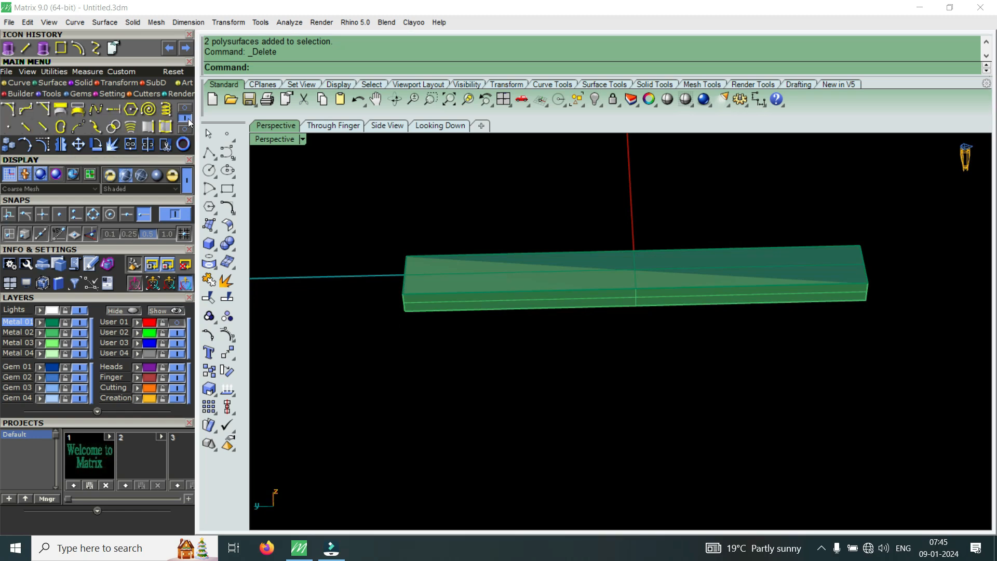
click(164, 129)
scroll(424, 292, up, 5)
click(429, 289)
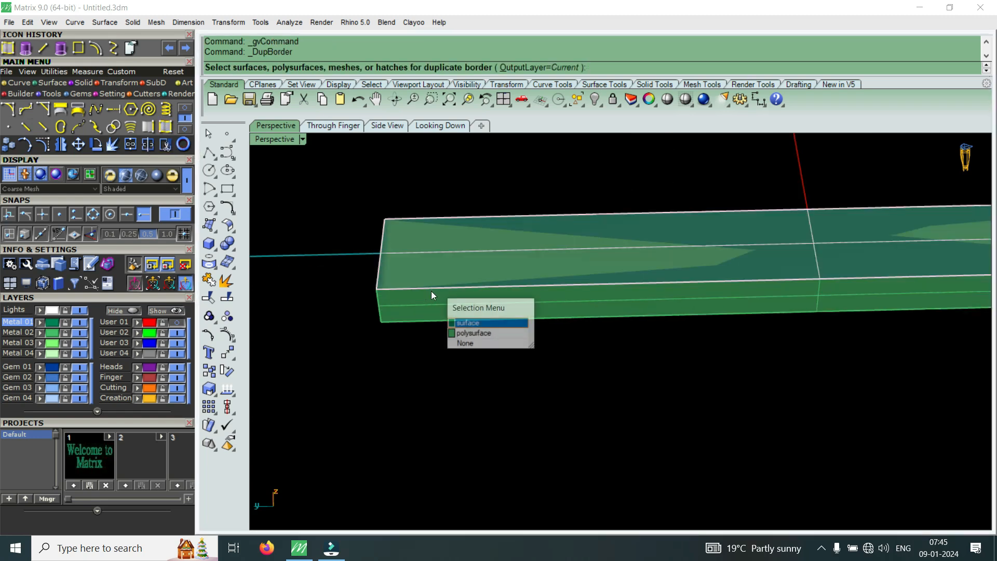
click(465, 323)
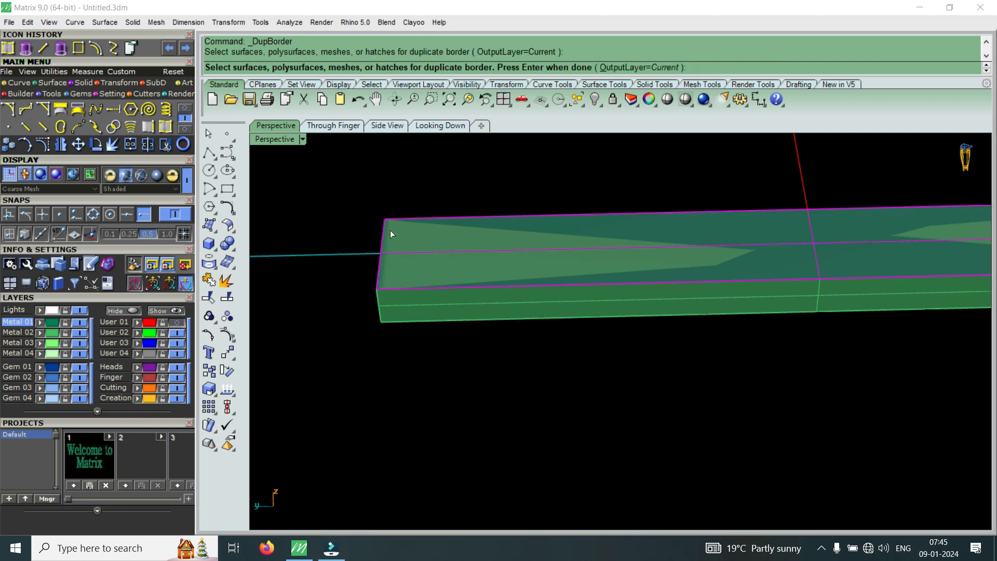
key(Return)
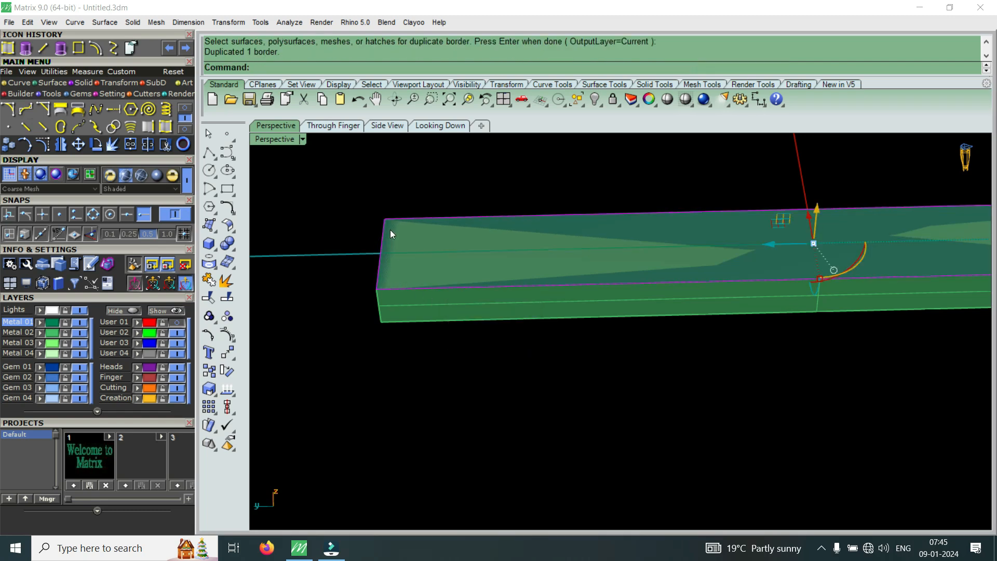
- Select one of the overlapping curves around the bar's top face and inspect its outline at both ends
scroll(383, 250, up, 3)
click(408, 289)
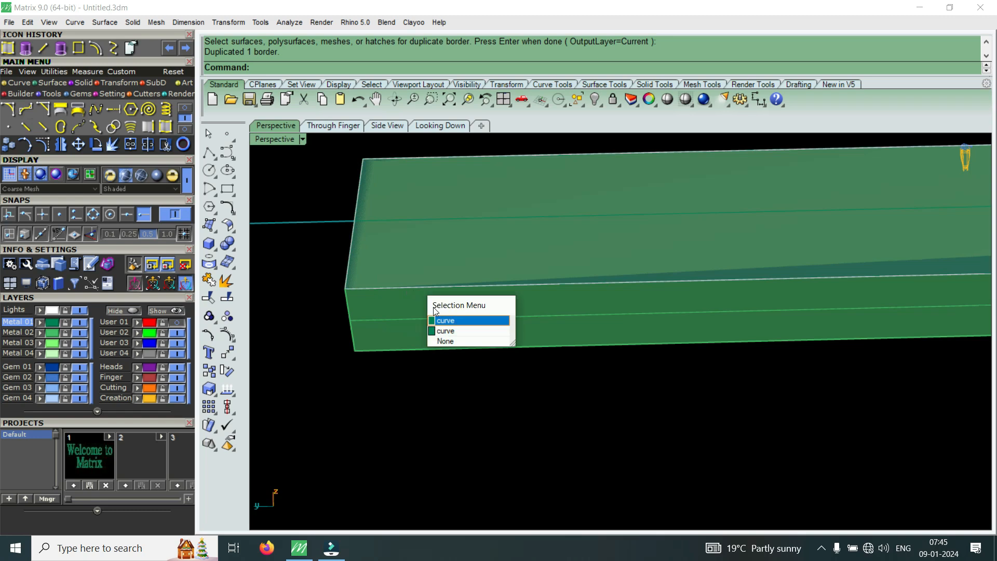
click(447, 320)
scroll(380, 268, down, 5)
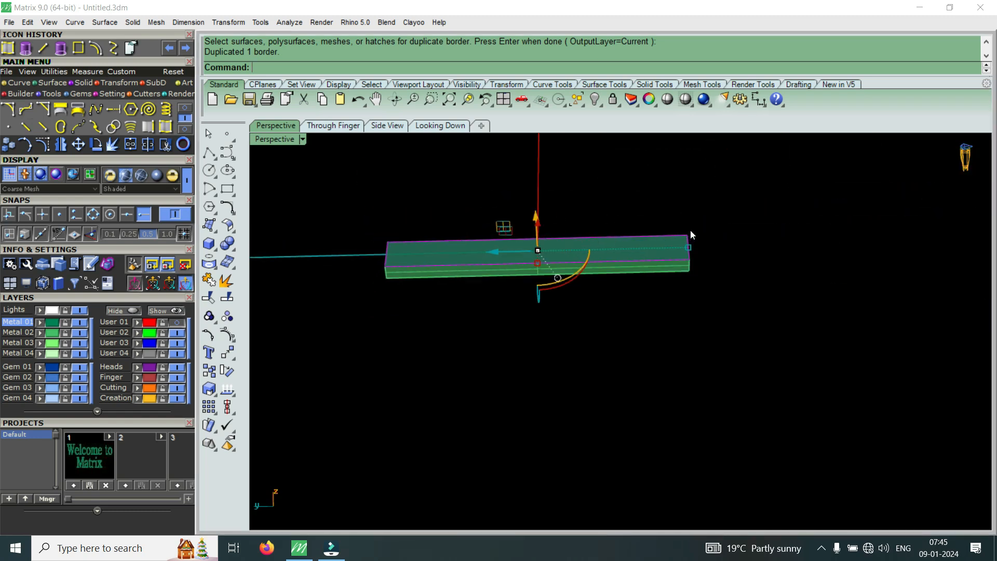
scroll(690, 235, up, 3)
scroll(703, 296, down, 5)
scroll(372, 303, up, 3)
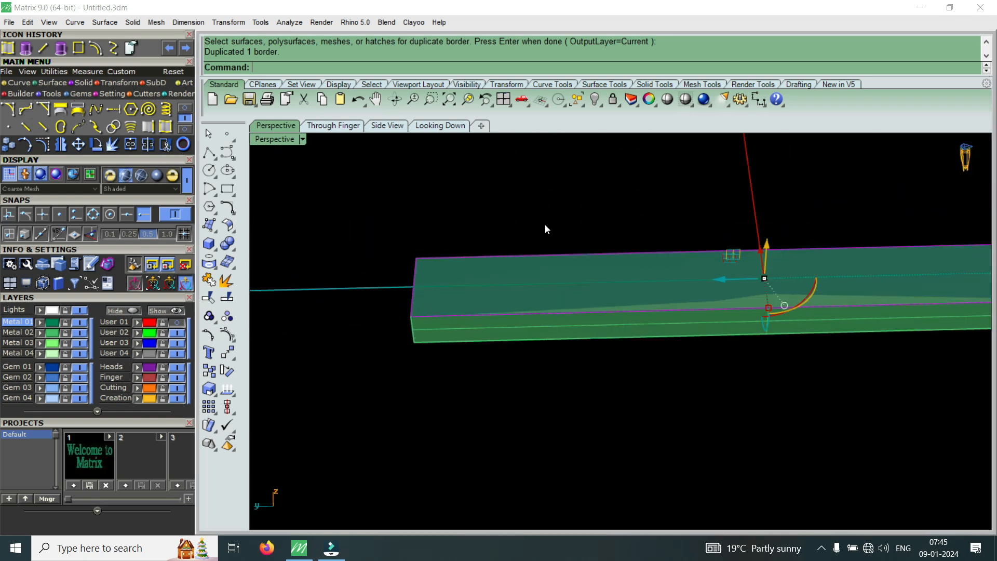
scroll(545, 228, down, 5)
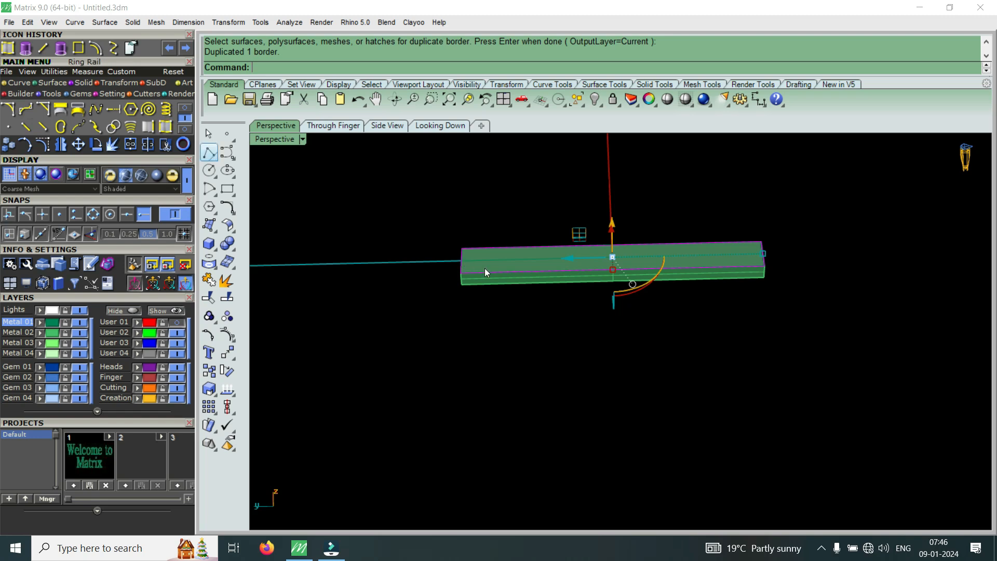
scroll(494, 266, up, 4)
right_drag(514, 360, 437, 234)
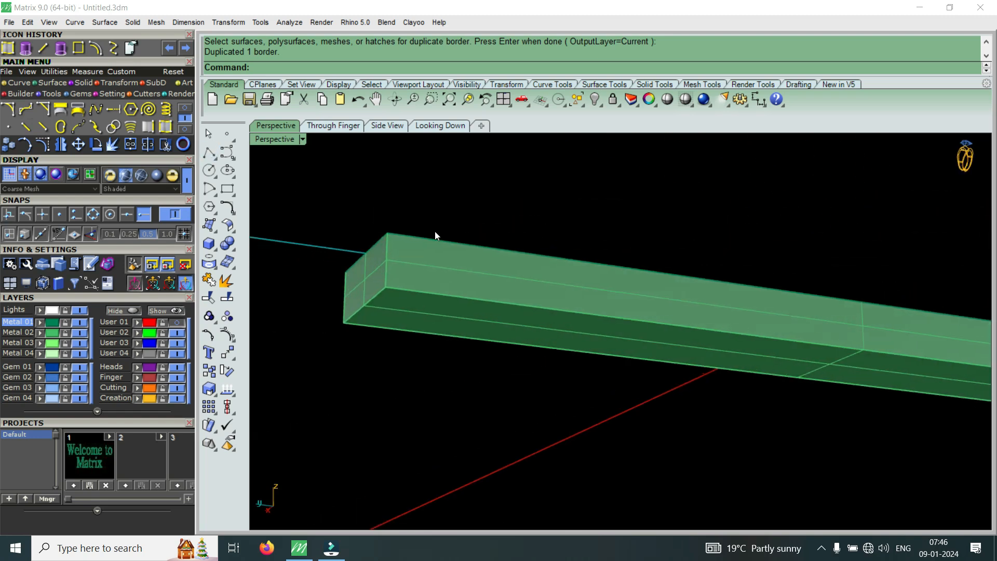
click(152, 128)
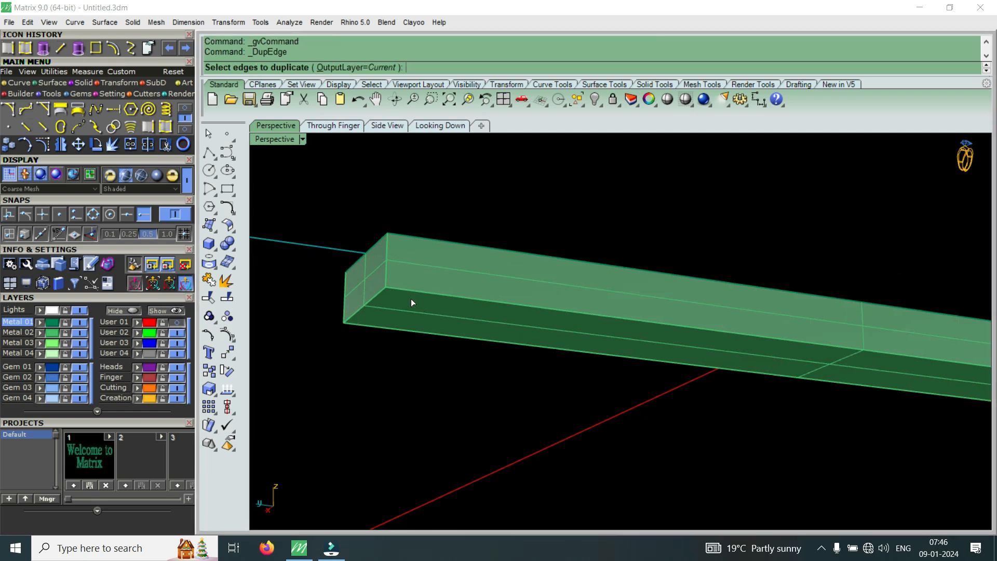
click(445, 294)
right_drag(446, 293, 514, 412)
click(392, 300)
click(729, 335)
click(531, 397)
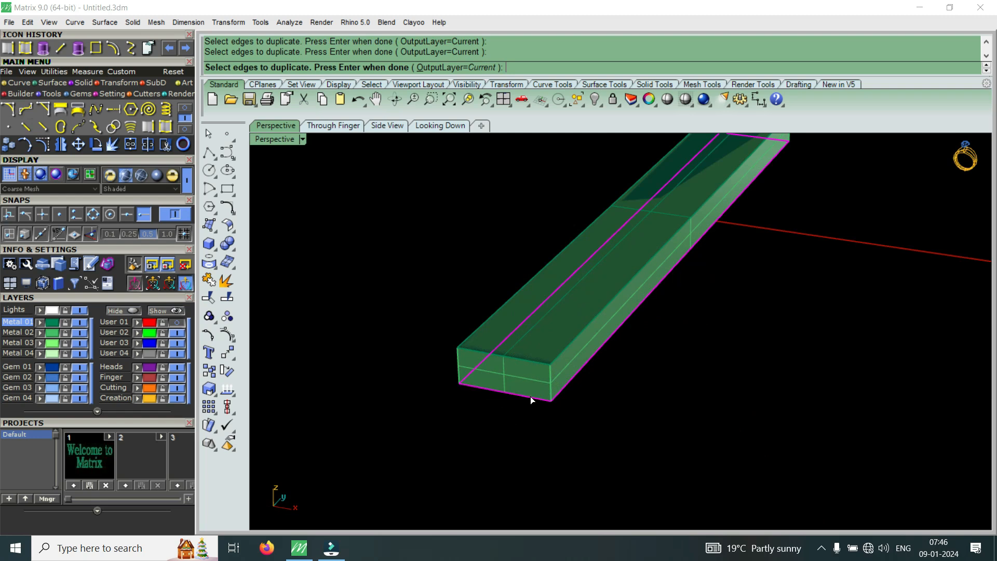
right_drag(583, 396, 669, 300)
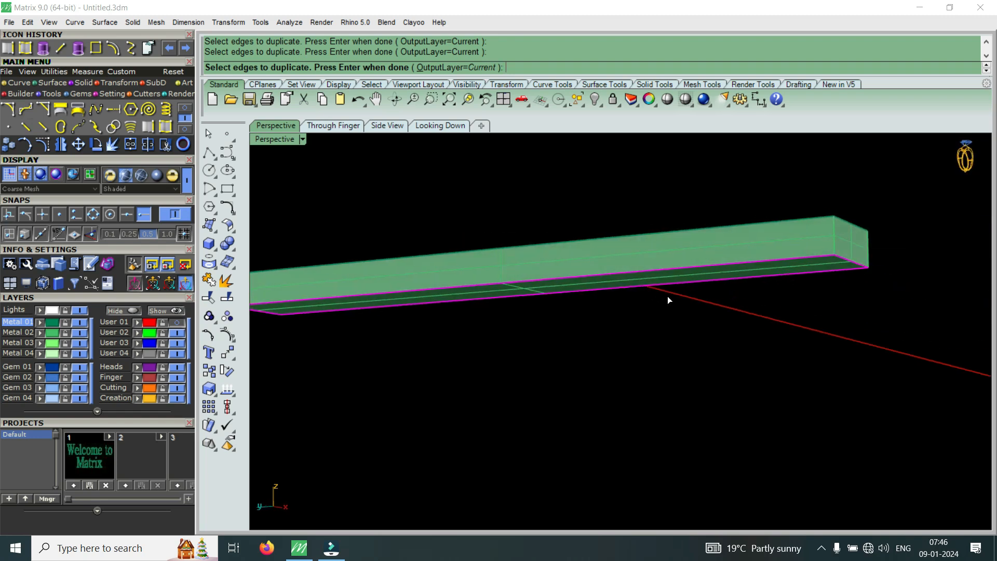
scroll(818, 283, down, 5)
scroll(528, 294, up, 7)
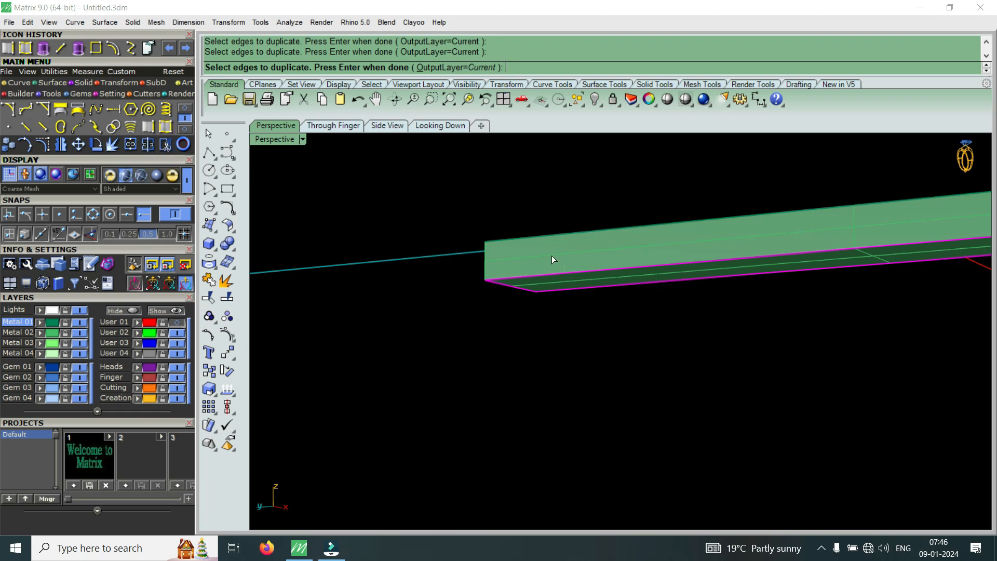
mouse_move(551, 255)
right_down()
mouse_move(575, 363)
mouse_move(560, 269)
right_up()
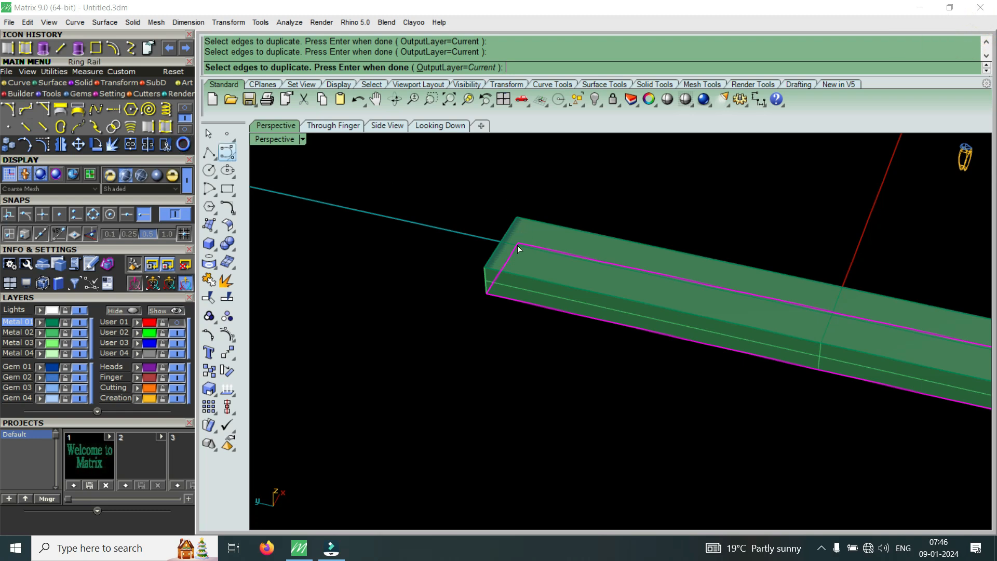
key(Escape)
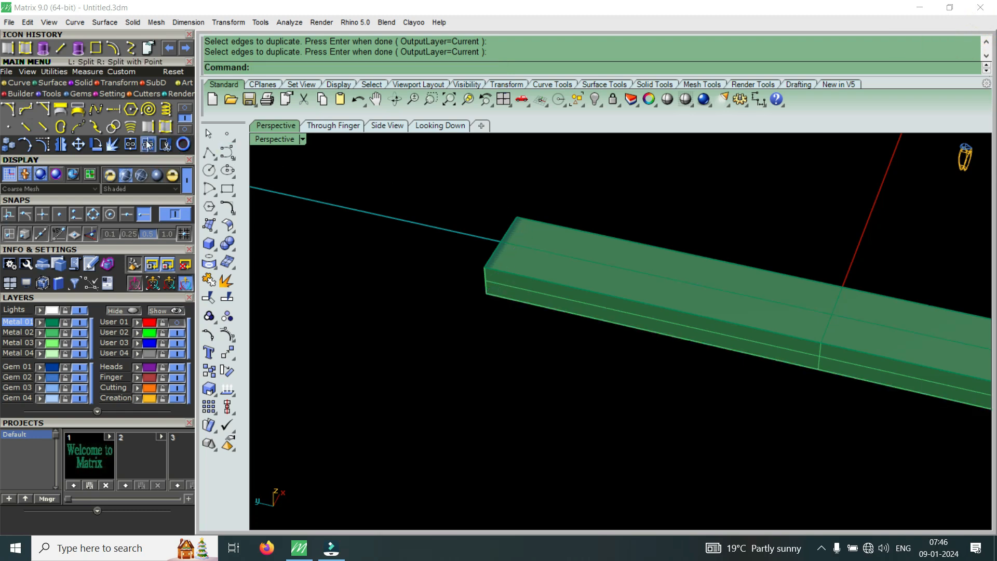
- Duplicate the border of the bar's top surface once more and select one of the overlapping curves along its edge
click(162, 128)
click(501, 273)
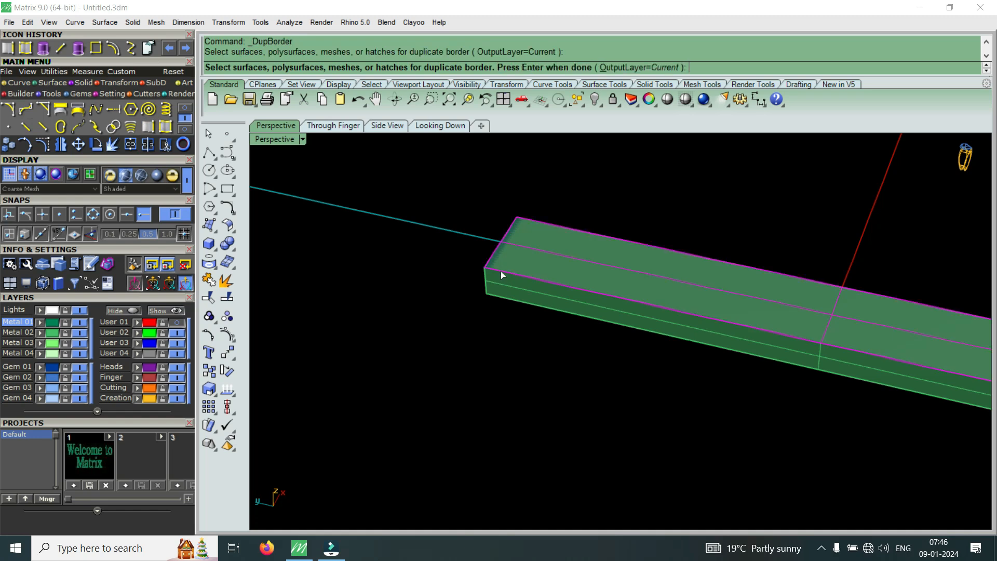
key(Return)
scroll(500, 270, up, 3)
click(503, 270)
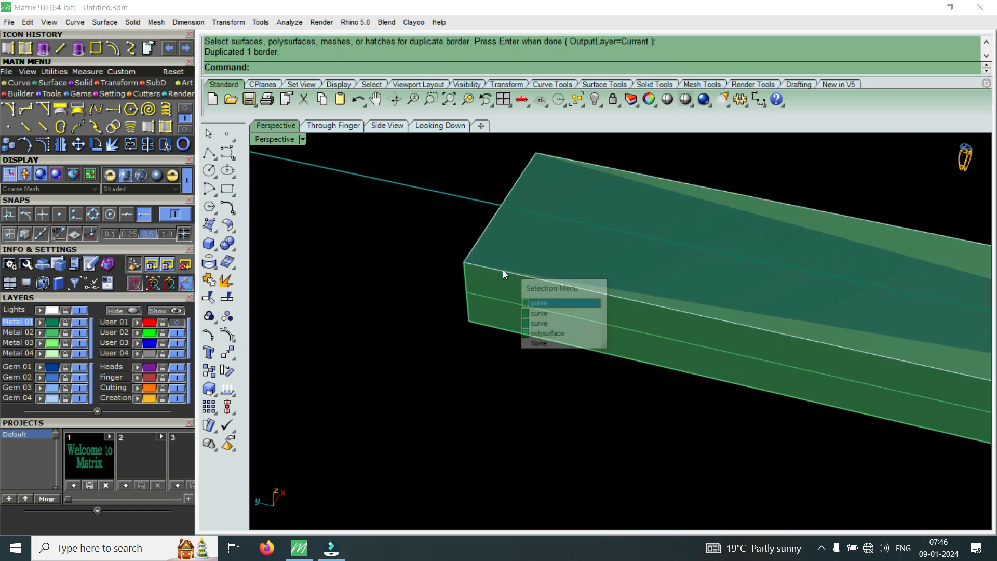
click(535, 304)
scroll(446, 247, down, 4)
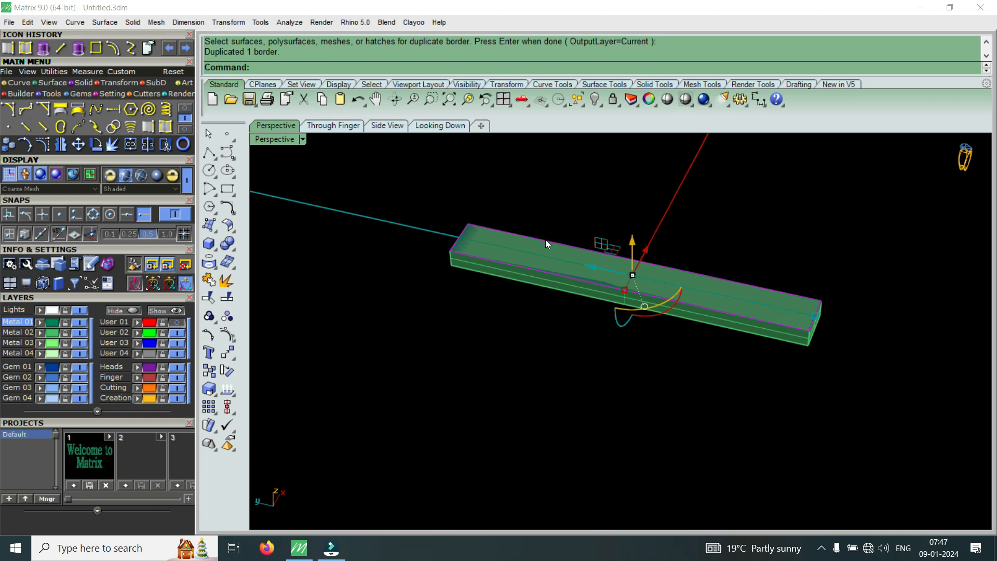
- Assign the separate surface on top of the green bar to the Finger layer, choosing the surface rather than the polysurface
scroll(546, 244, up, 5)
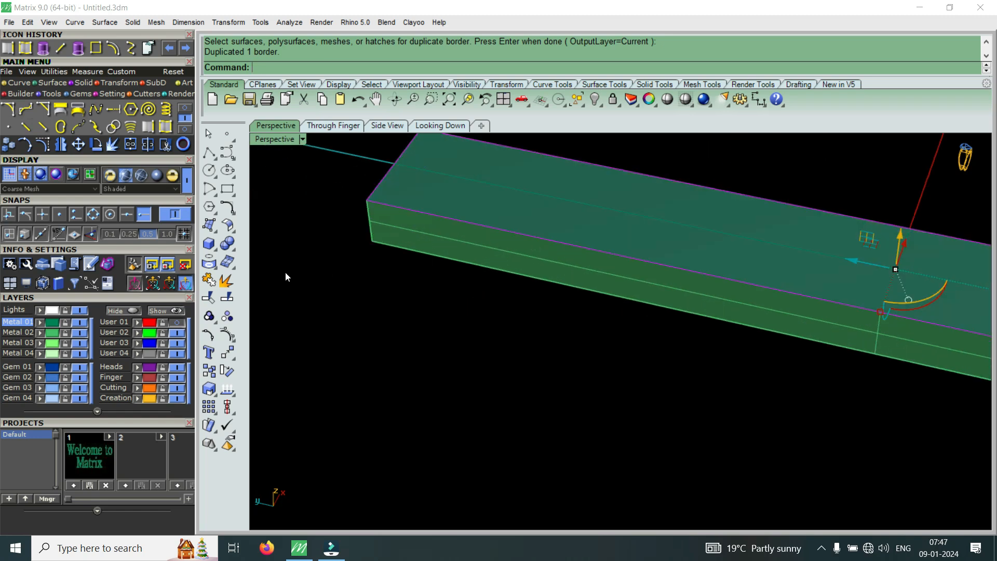
click(472, 205)
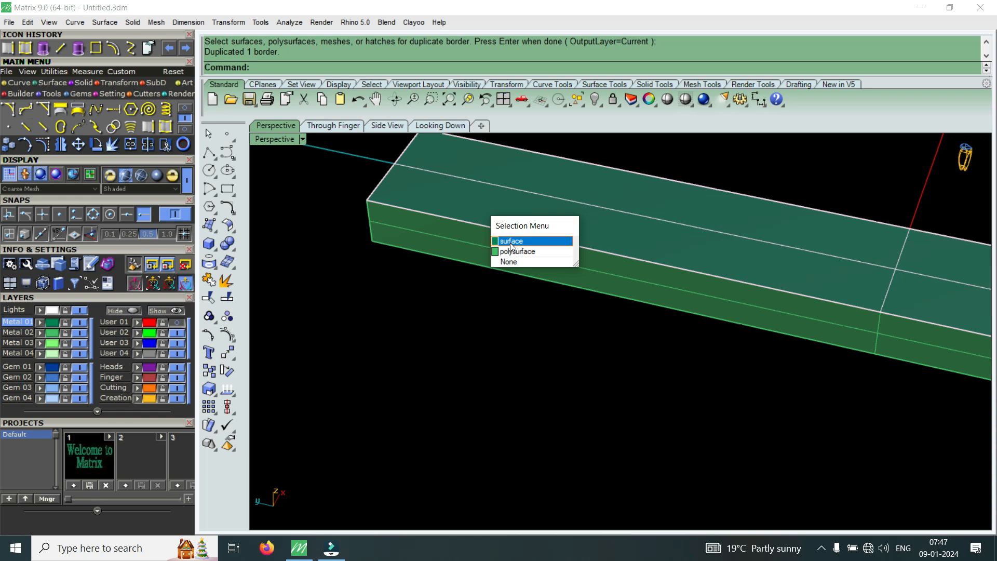
click(512, 238)
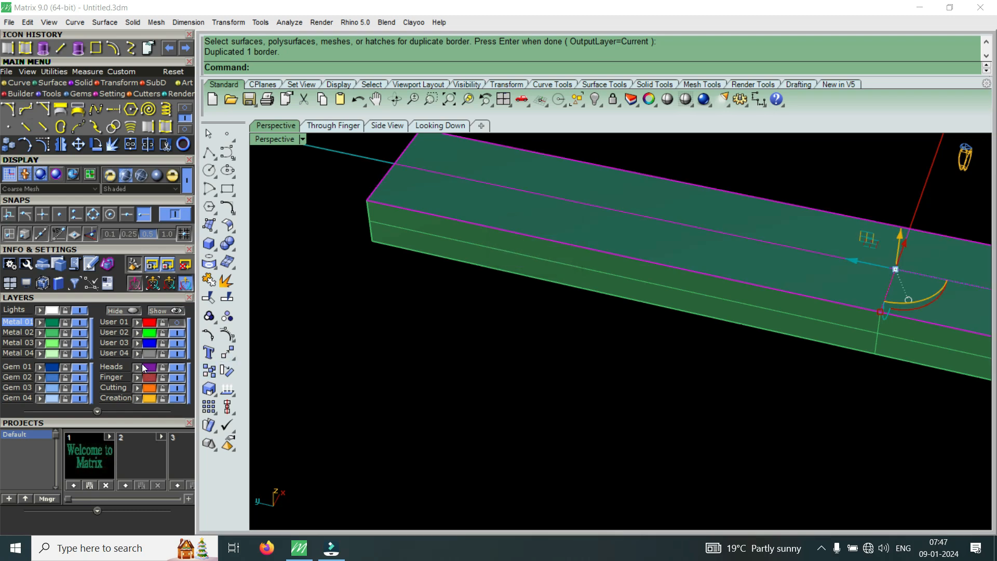
click(139, 377)
scroll(419, 250, down, 2)
scroll(493, 244, up, 5)
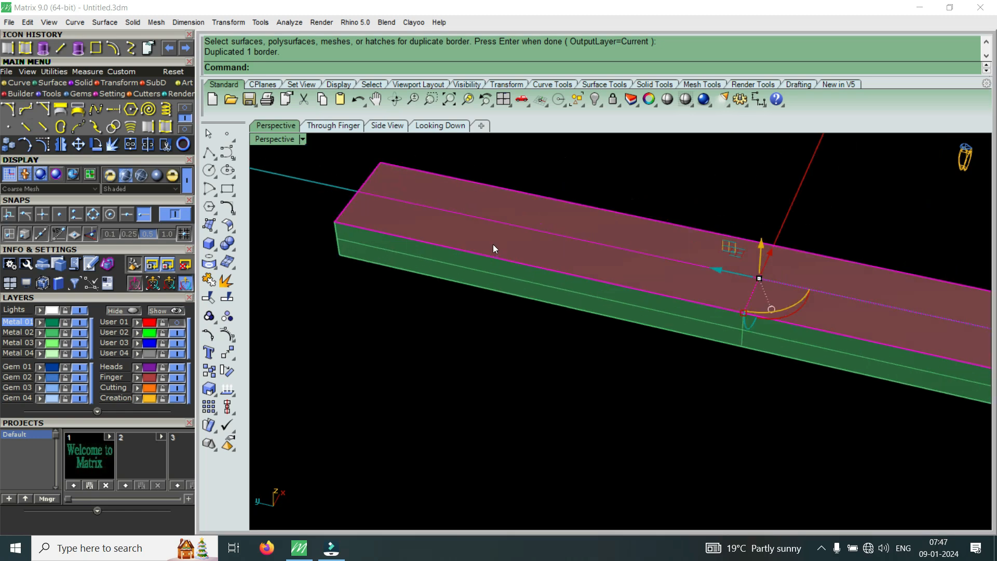
- Delete one of the overlapping border curves running around the bar's top surface
click(514, 264)
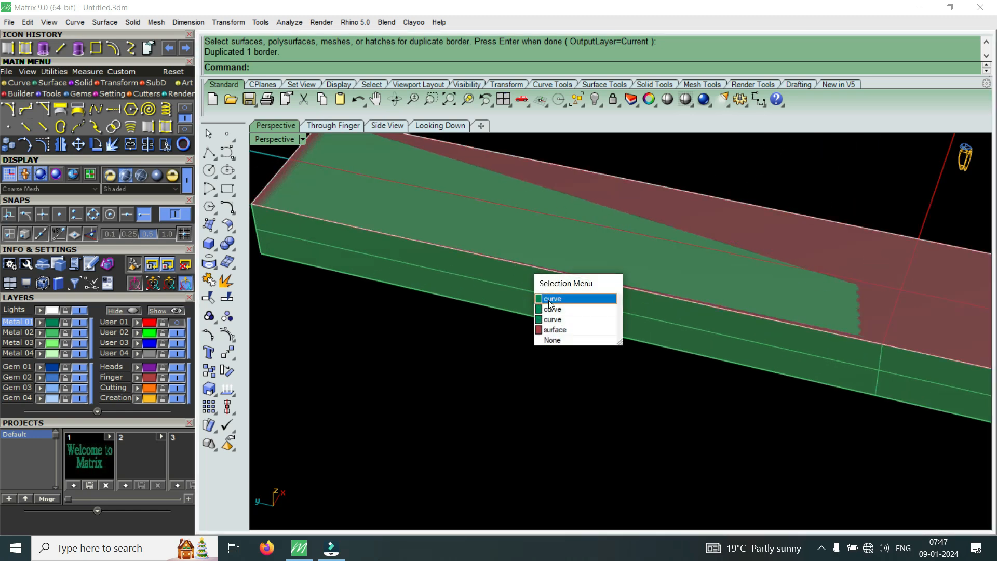
click(532, 294)
scroll(532, 294, down, 2)
scroll(429, 259, up, 5)
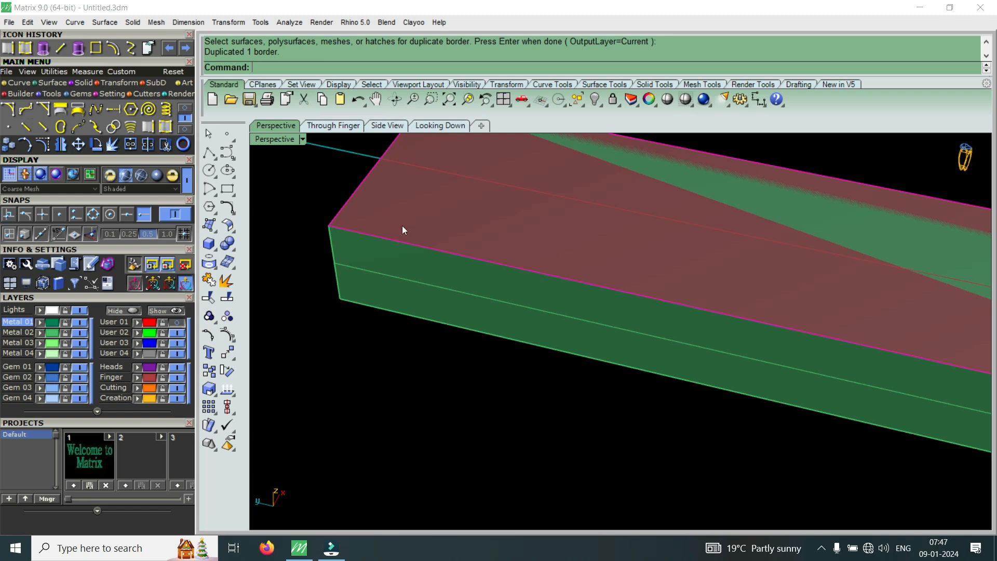
click(429, 249)
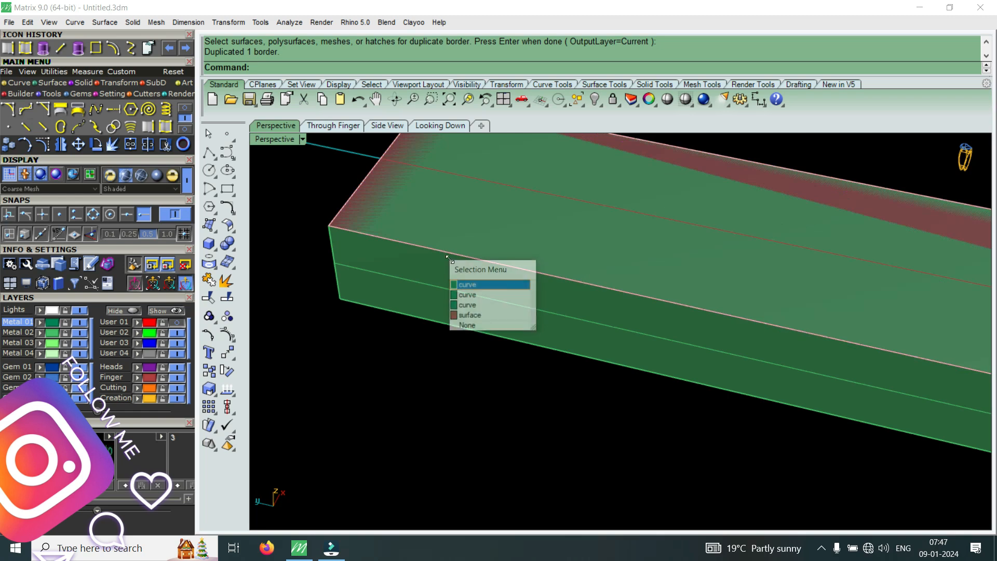
click(478, 281)
scroll(478, 281, down, 1)
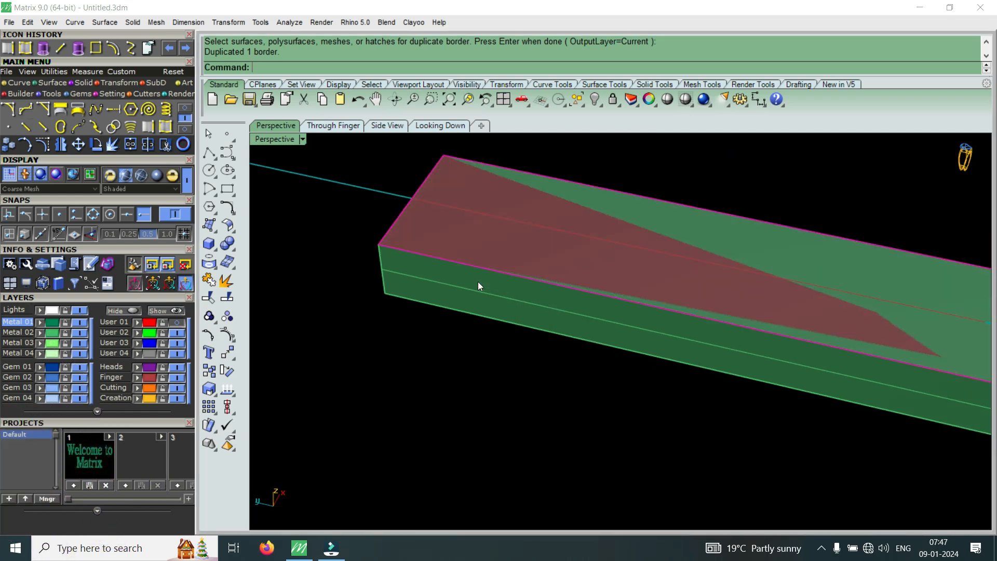
key(Delete)
- Offset a remaining border curve inward by 0.3 on the bar's top surface, using the separate surface as base
click(493, 269)
click(519, 305)
scroll(471, 277, down, 4)
scroll(488, 263, up, 3)
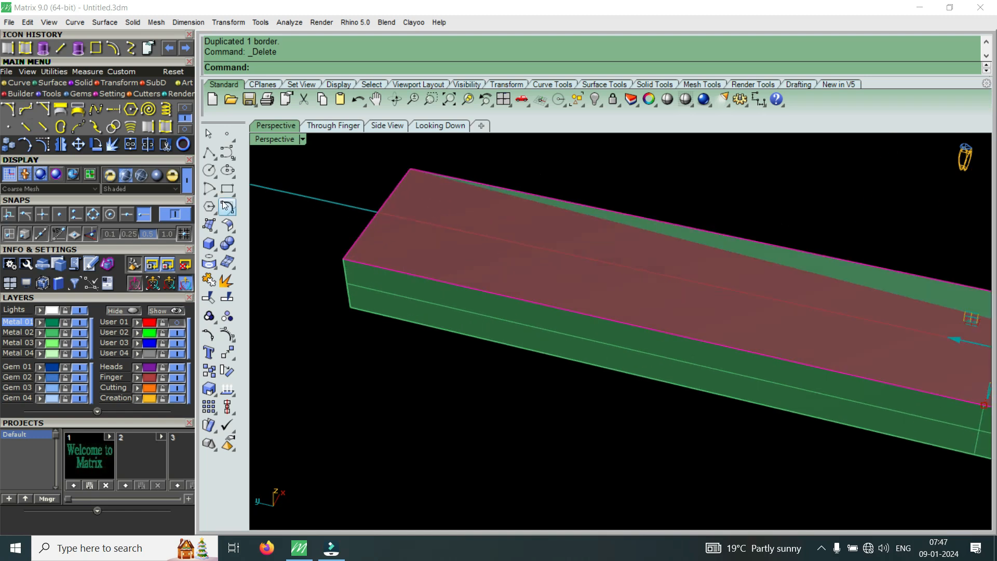
click(186, 115)
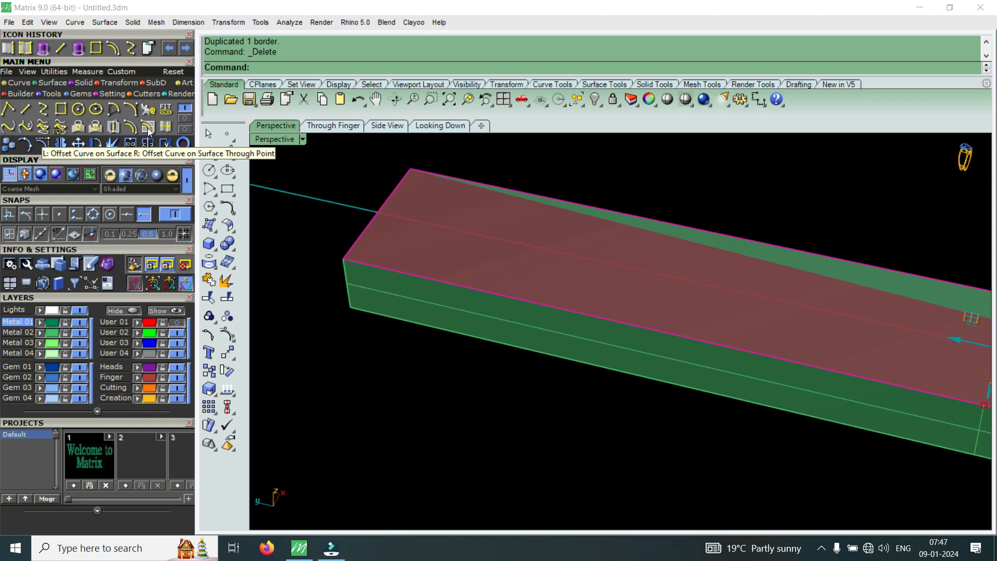
click(149, 131)
click(536, 305)
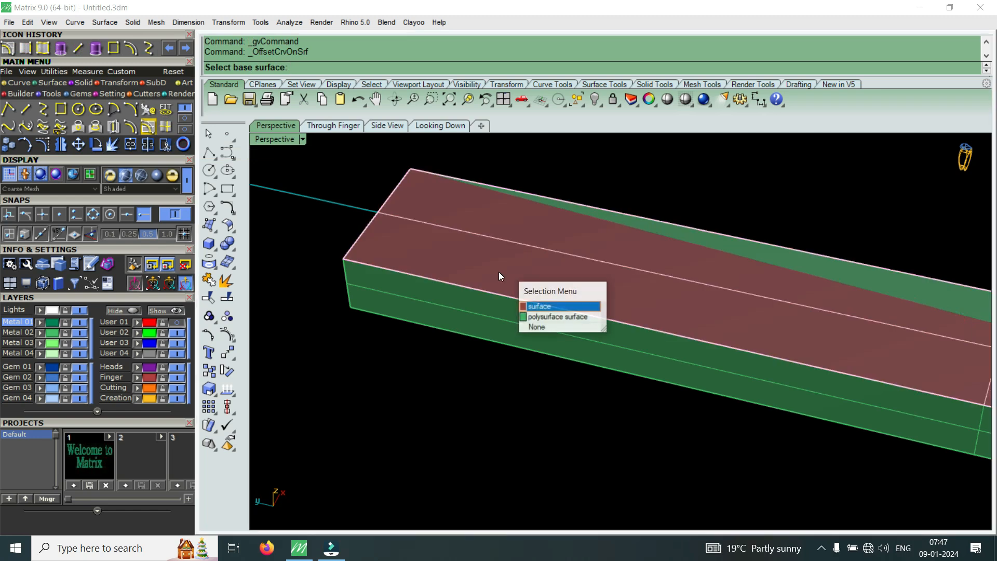
click(539, 306)
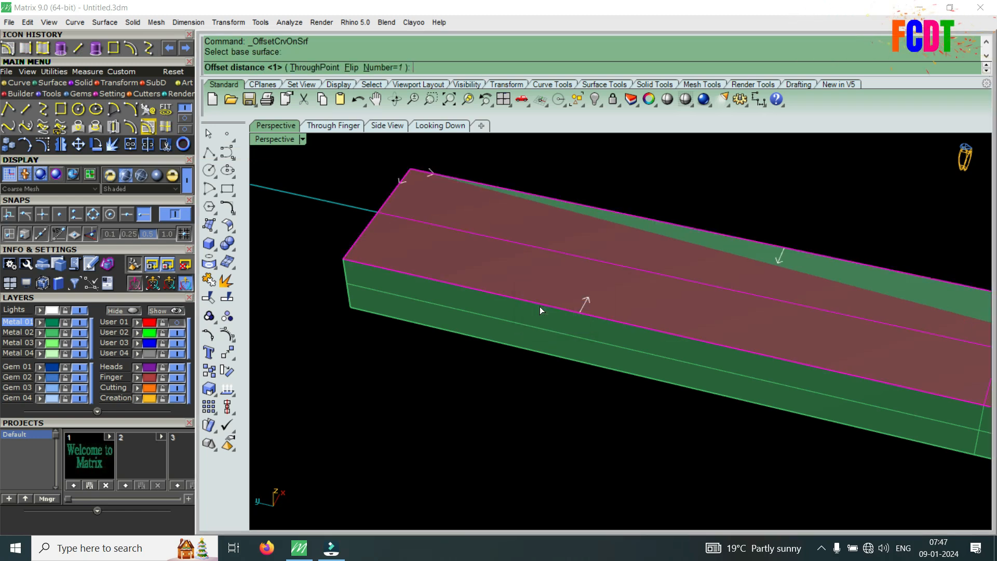
text(.3)
key(Return)
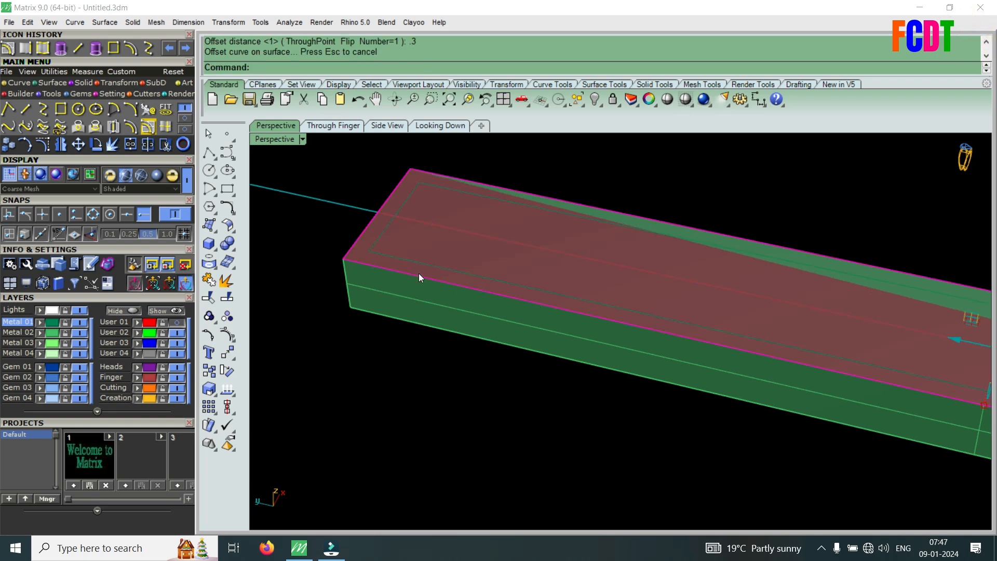
- Inspect the inset curve at both ends of the bar's top surface and select it
scroll(425, 186, up, 3)
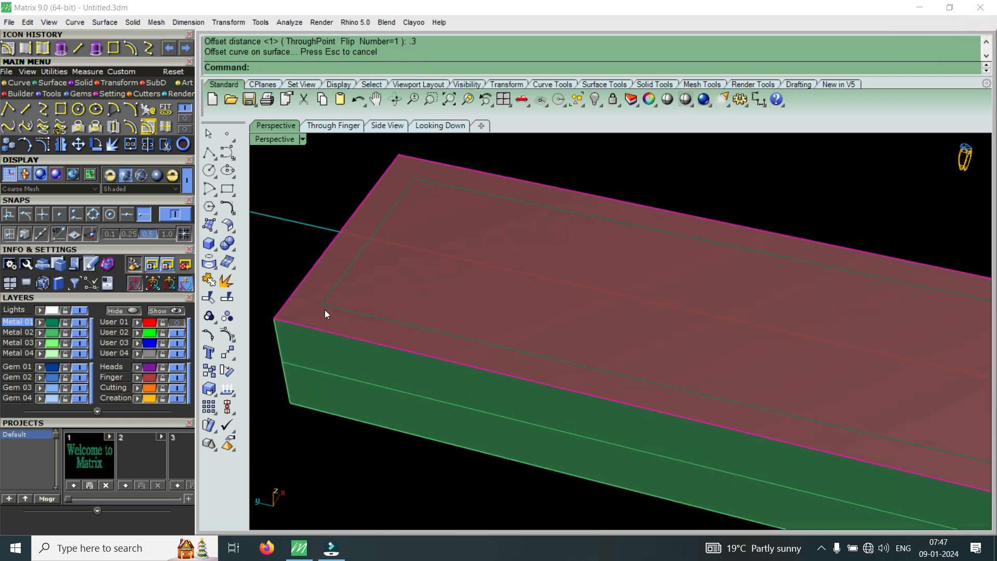
scroll(341, 310, down, 6)
scroll(412, 313, up, 3)
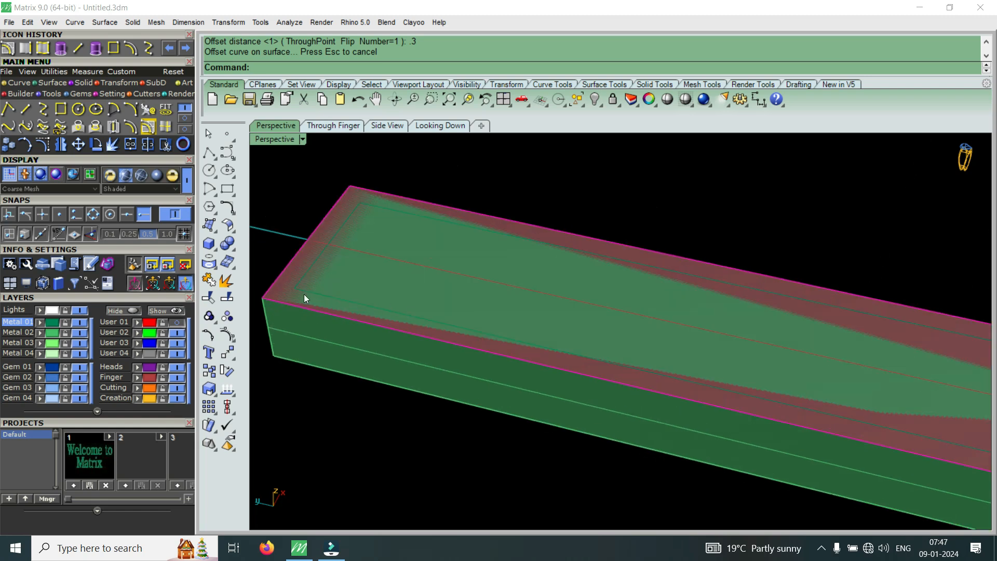
scroll(306, 289, down, 4)
scroll(390, 290, up, 4)
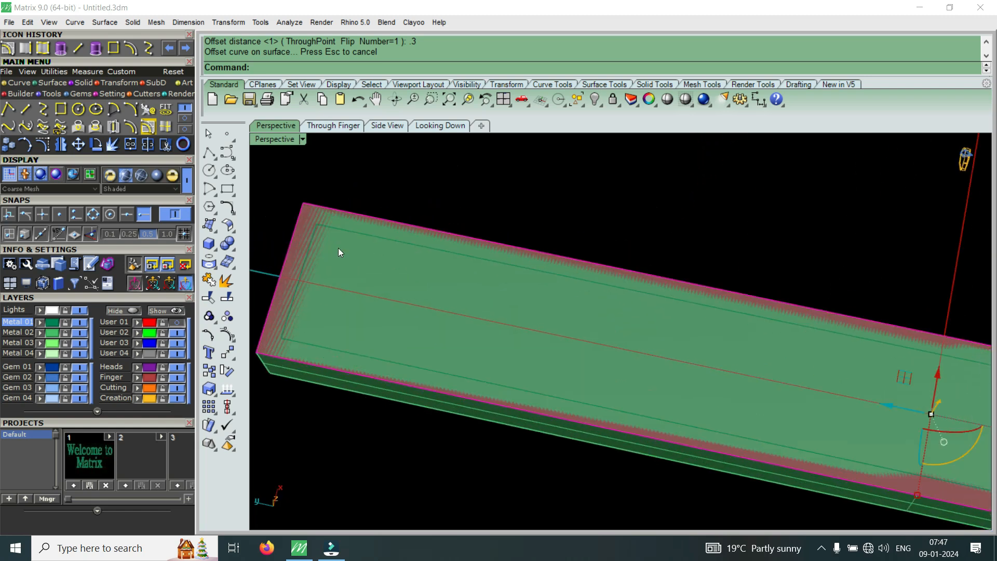
scroll(456, 226, down, 4)
scroll(948, 369, up, 3)
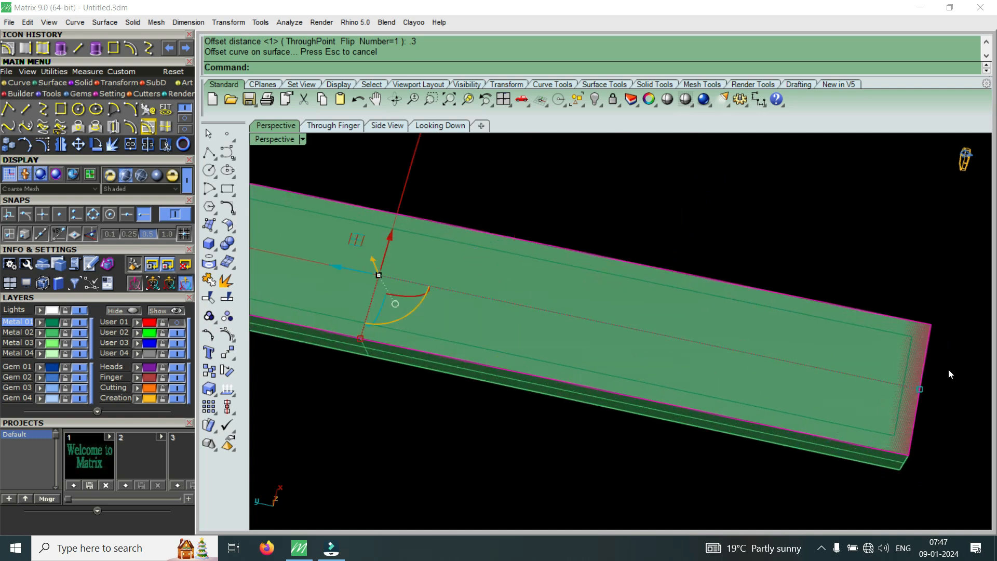
click(869, 431)
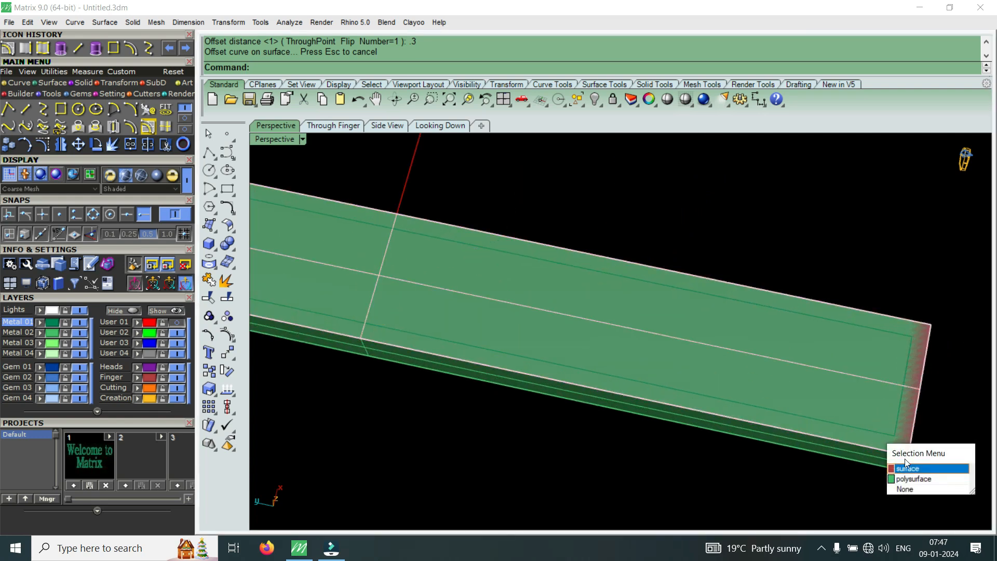
click(864, 427)
scroll(905, 367, up, 6)
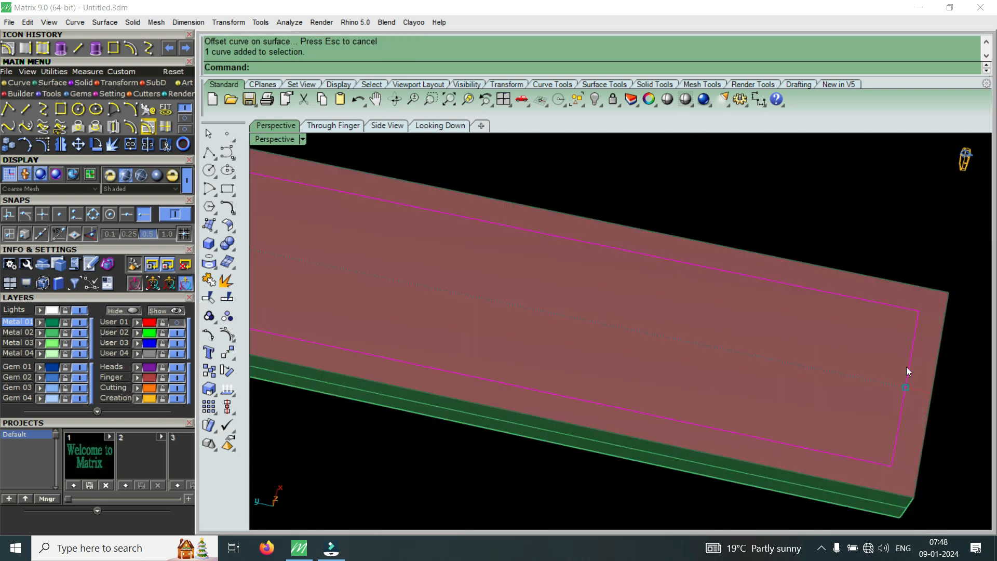
- Duplicate the long and short edges around the bar's underside face as separate curves
scroll(883, 360, down, 4)
right_drag(855, 373, 596, 330)
key(Delete)
right_drag(589, 292, 592, 177)
scroll(589, 311, up, 5)
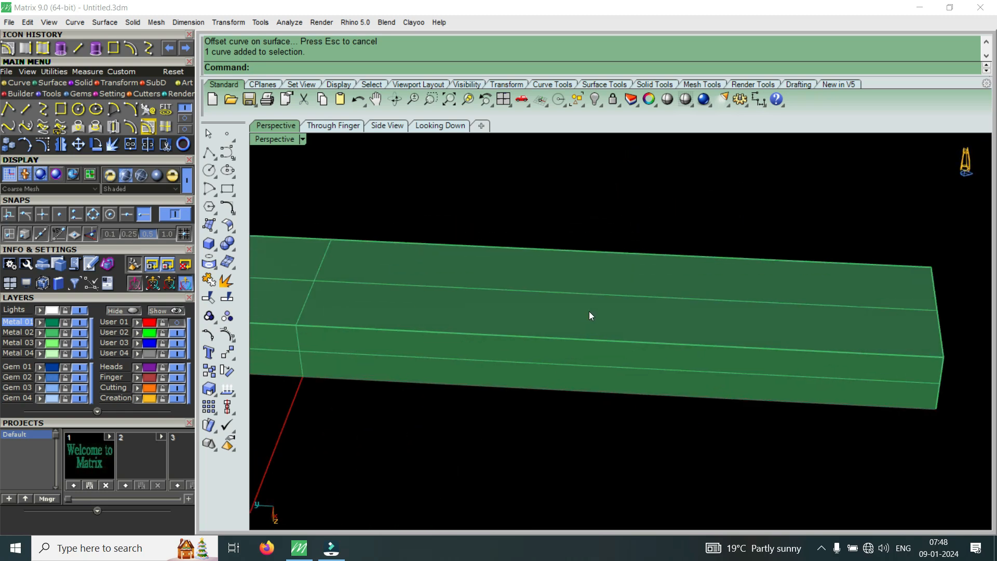
click(27, 48)
click(482, 333)
right_drag(482, 332, 798, 299)
click(725, 335)
right_drag(724, 318, 456, 243)
scroll(405, 295, up, 5)
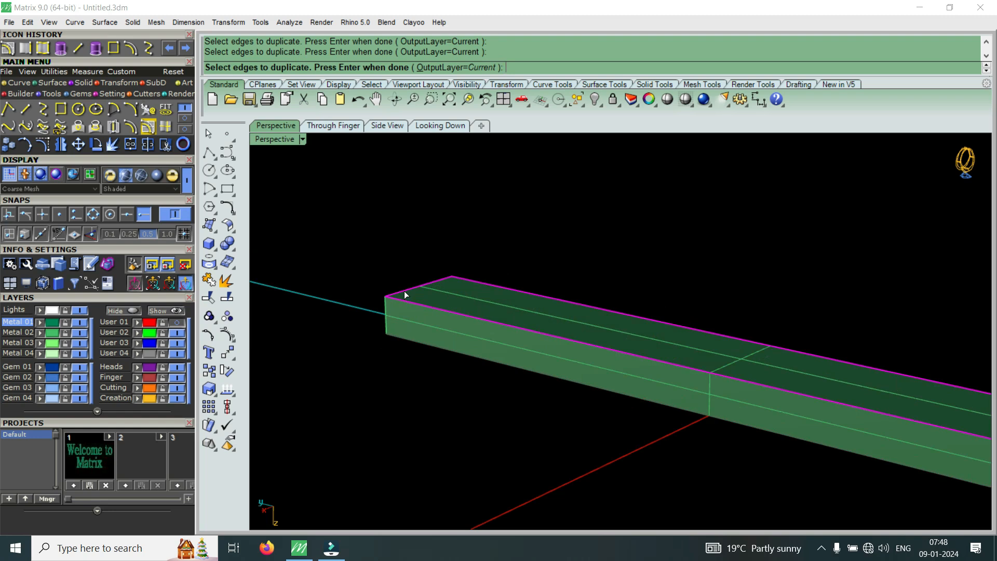
key(Return)
- Offset one long edge curve by 0.3 onto the bar's underside face
scroll(406, 294, down, 4)
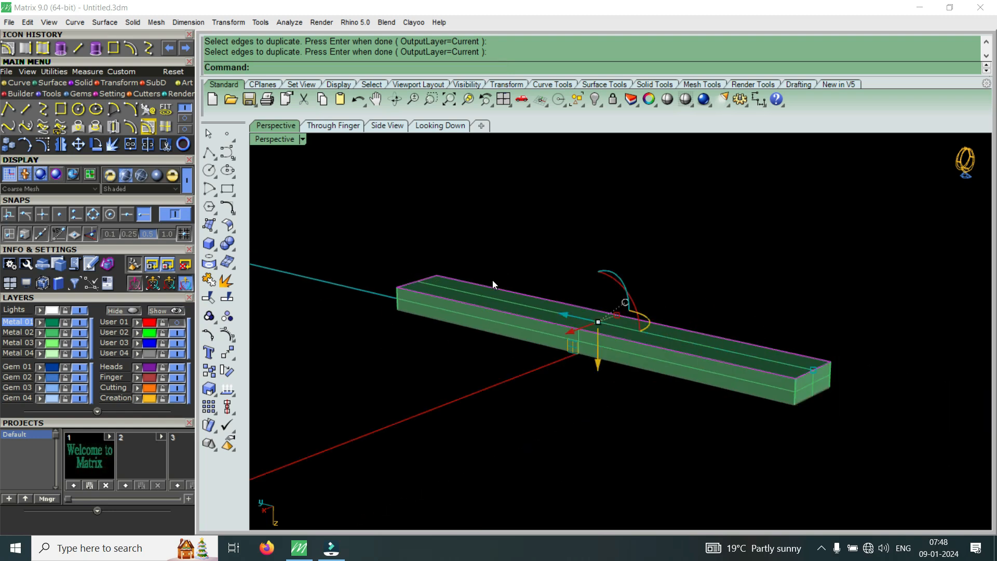
right_drag(591, 349, 413, 366)
scroll(448, 327, up, 4)
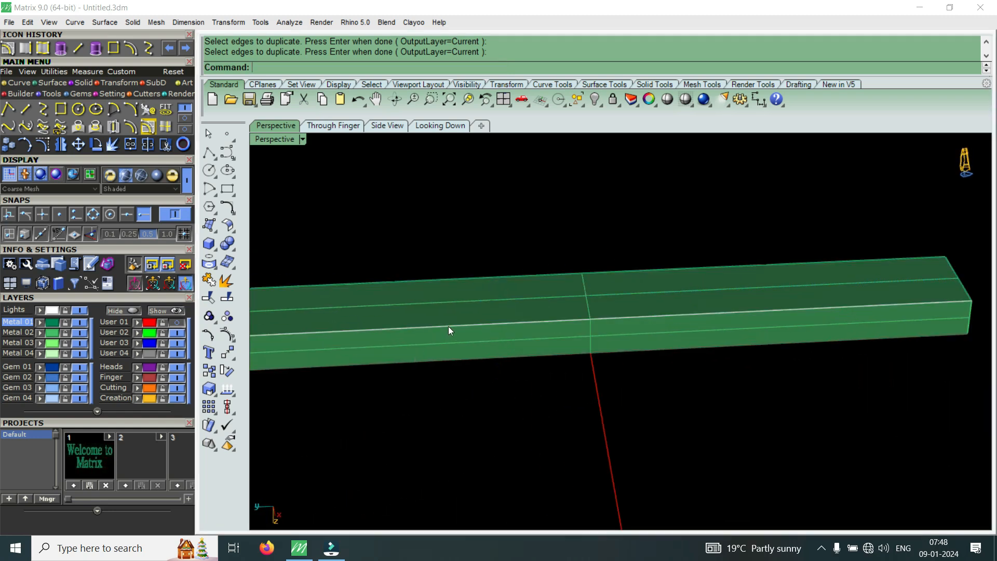
click(447, 326)
click(483, 361)
scroll(529, 314, down, 3)
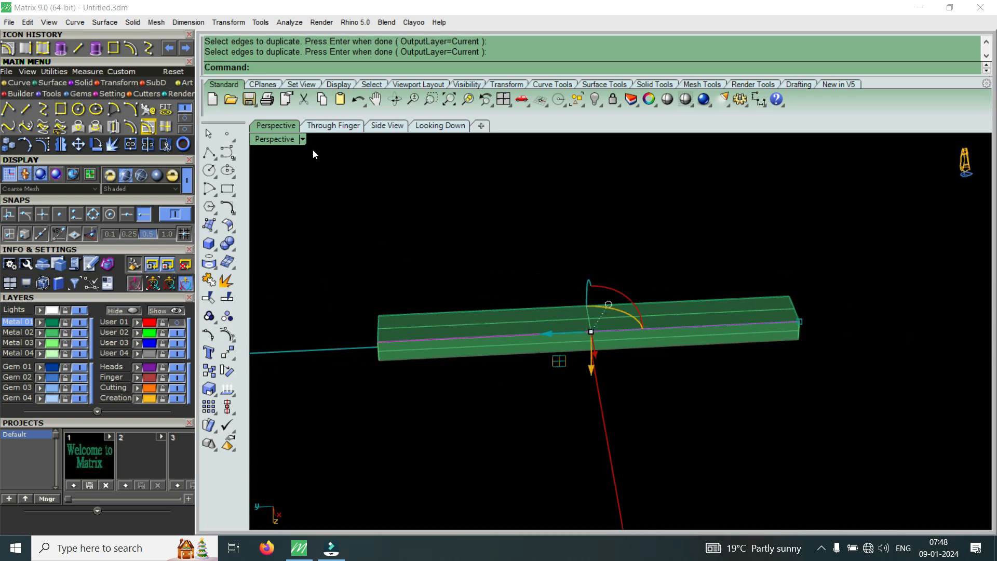
click(8, 50)
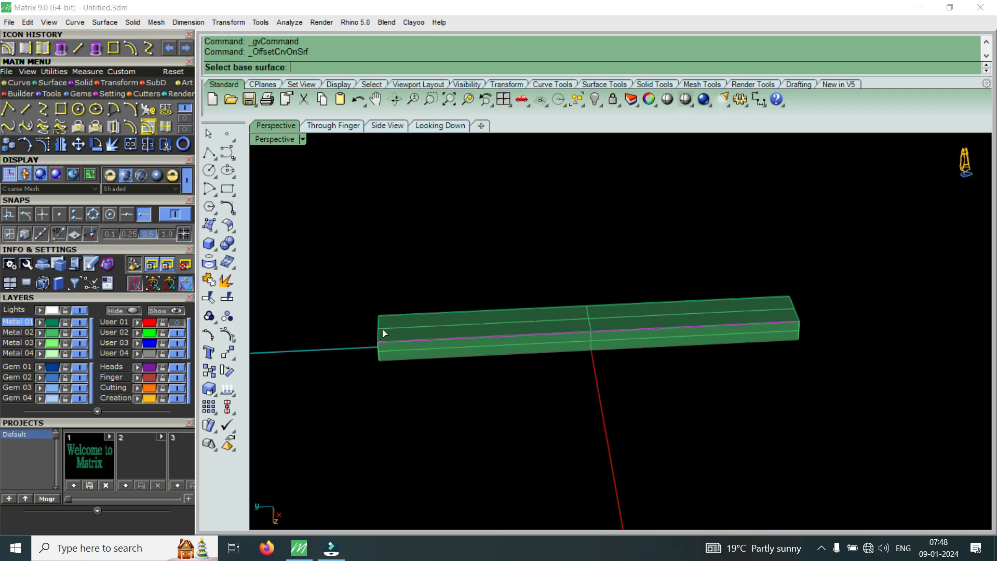
scroll(422, 381, up, 5)
click(423, 380)
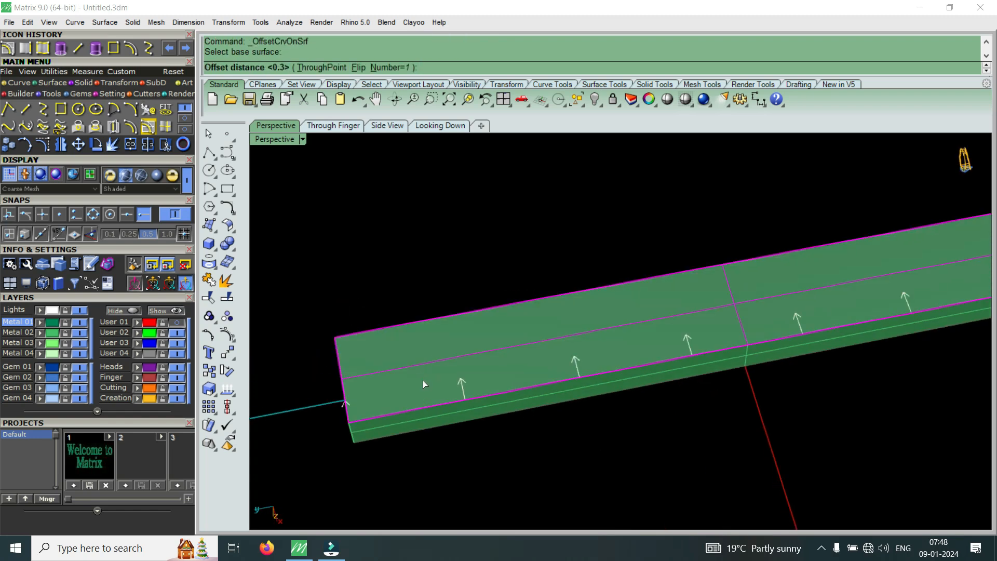
key(Return)
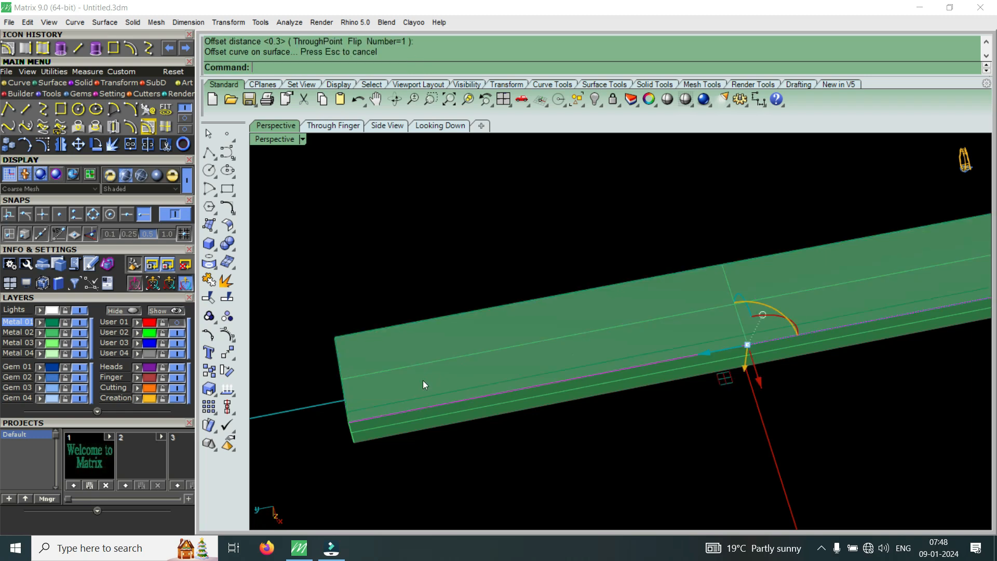
- Offset the short edge curve at one end of the bar by 0.3 onto the underside face
scroll(336, 382, up, 2)
scroll(335, 382, up, 2)
scroll(786, 329, down, 4)
right_drag(786, 330, 493, 275)
scroll(640, 322, up, 4)
click(627, 323)
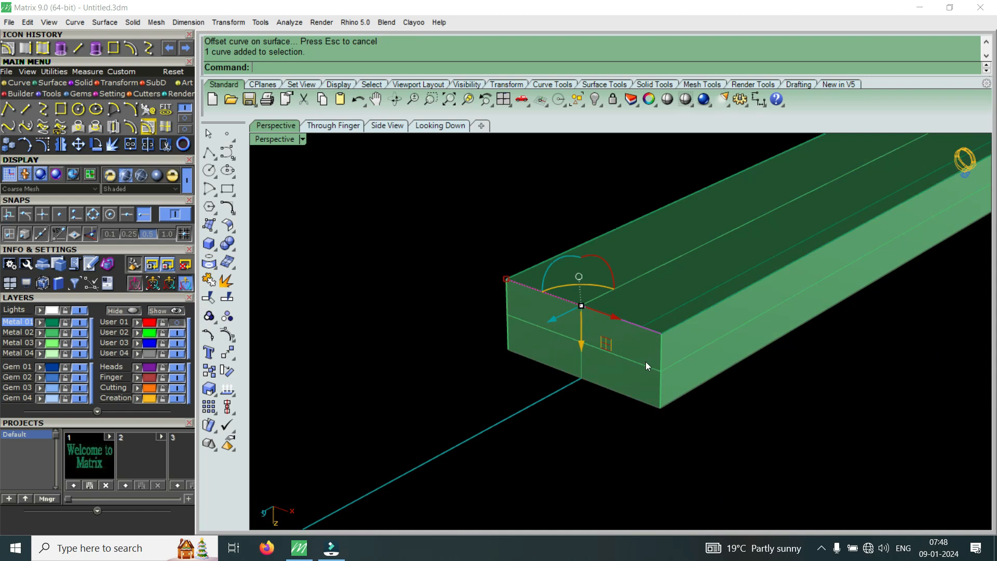
right_click(641, 303)
click(641, 303)
right_click(641, 304)
- Offset the opposite long edge curve by 0.3 onto the underside face
right_drag(475, 333, 668, 293)
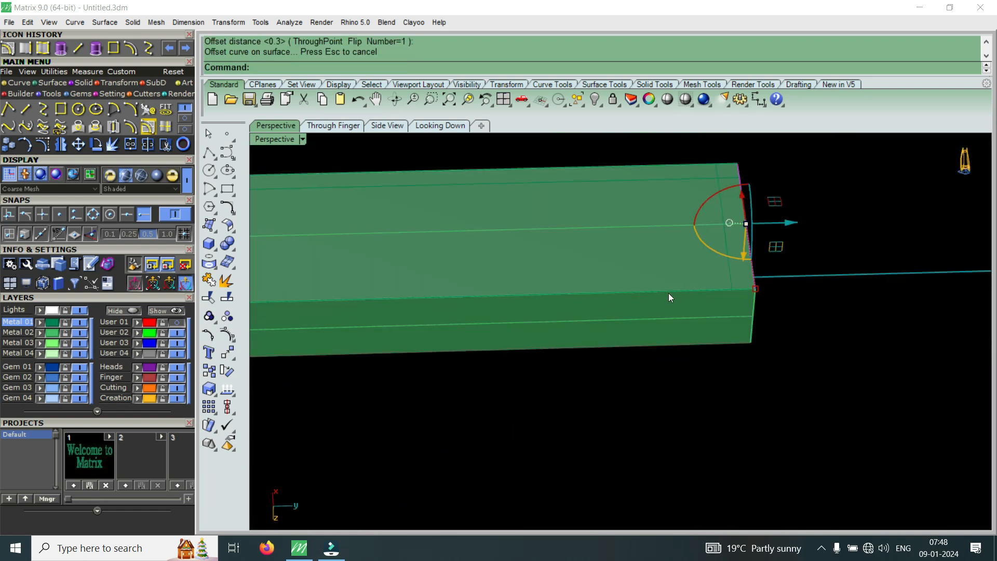
click(668, 293)
click(707, 328)
right_click(666, 269)
click(661, 264)
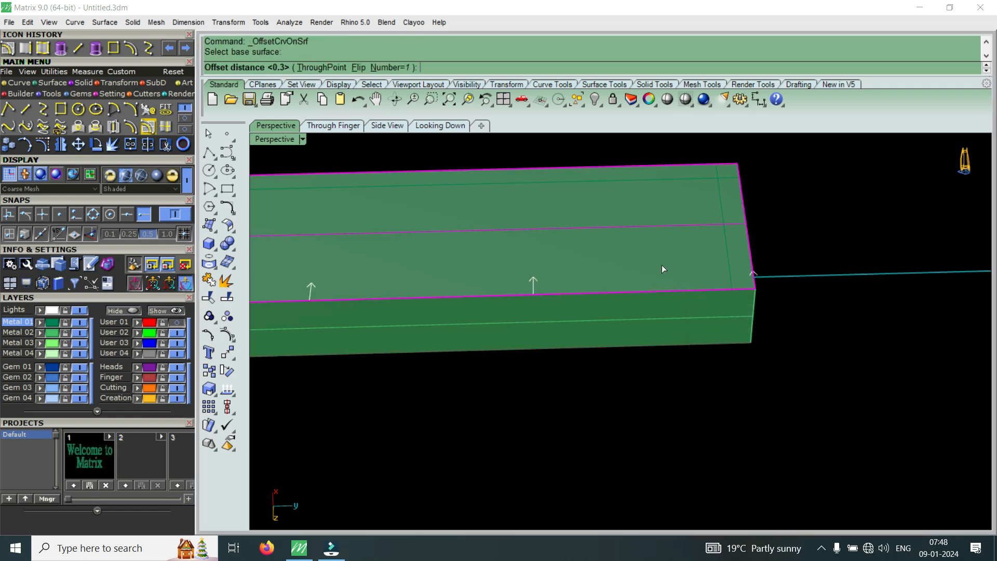
right_click(740, 277)
- Offset the short edge curve at the bar's other end by 0.3 onto the underside face
right_drag(739, 277, 614, 369)
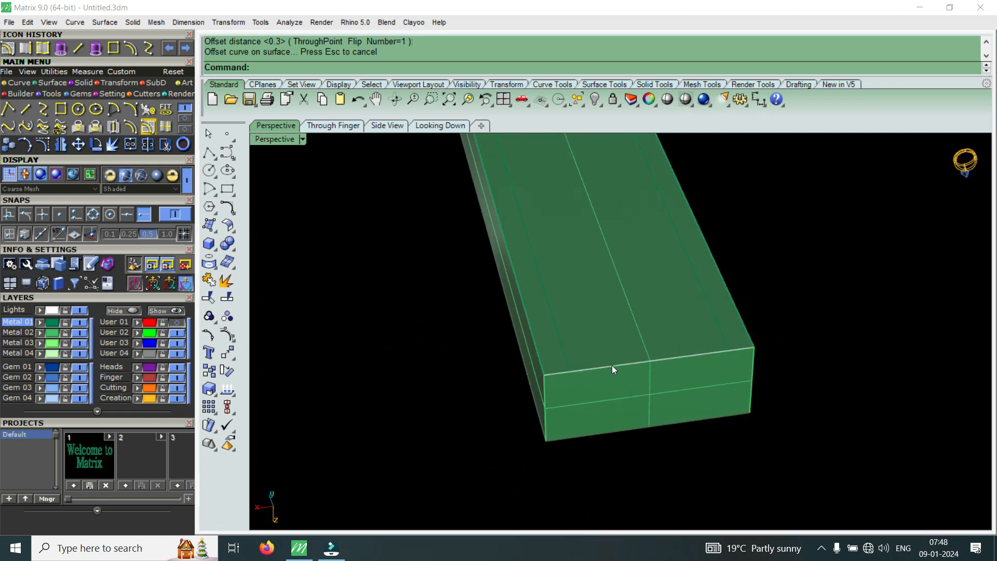
click(611, 366)
click(649, 401)
click(621, 325)
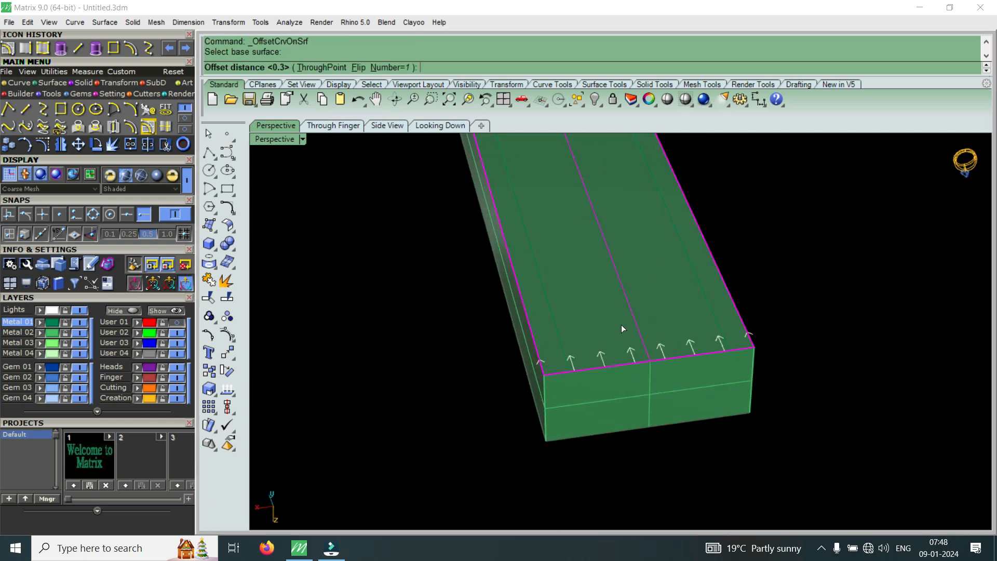
key(Return)
- Examine how the individually offset edge curves cross at the corners of the bar's underside face
right_drag(626, 355, 565, 374)
scroll(565, 371, down, 3)
right_drag(554, 296, 544, 378)
scroll(488, 367, up, 3)
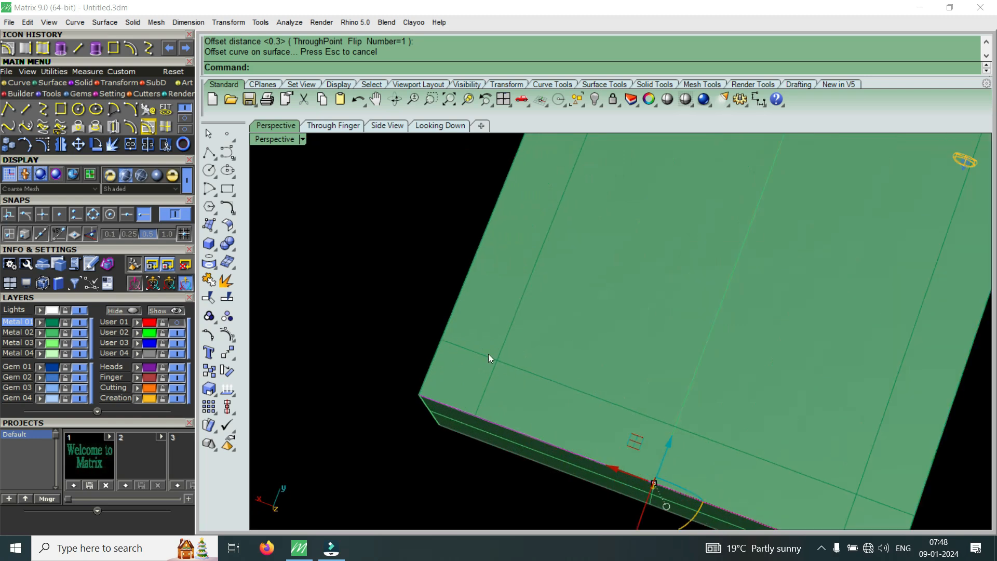
scroll(494, 364, up, 2)
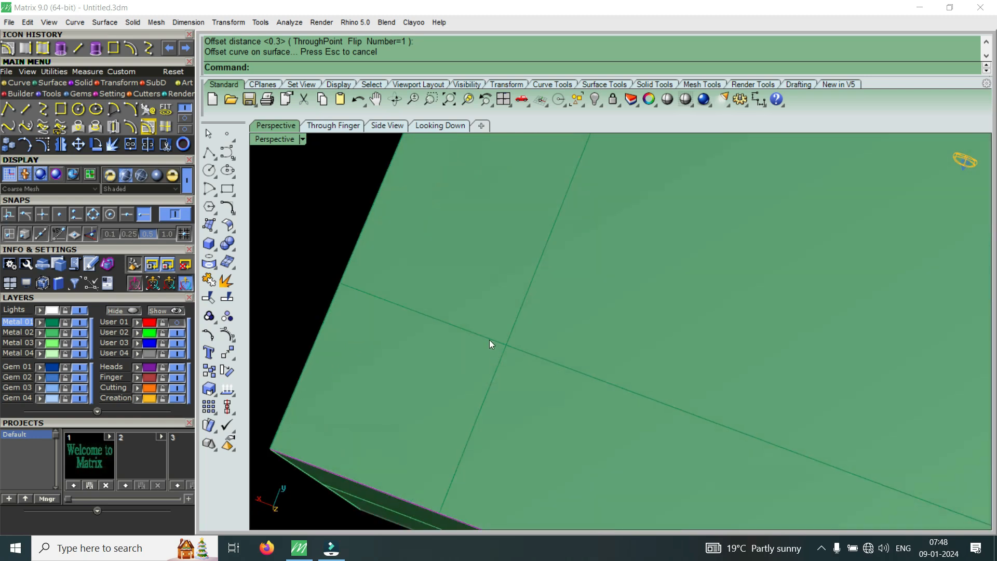
scroll(475, 346, down, 6)
scroll(706, 419, up, 4)
scroll(664, 482, down, 8)
right_drag(665, 475, 778, 188)
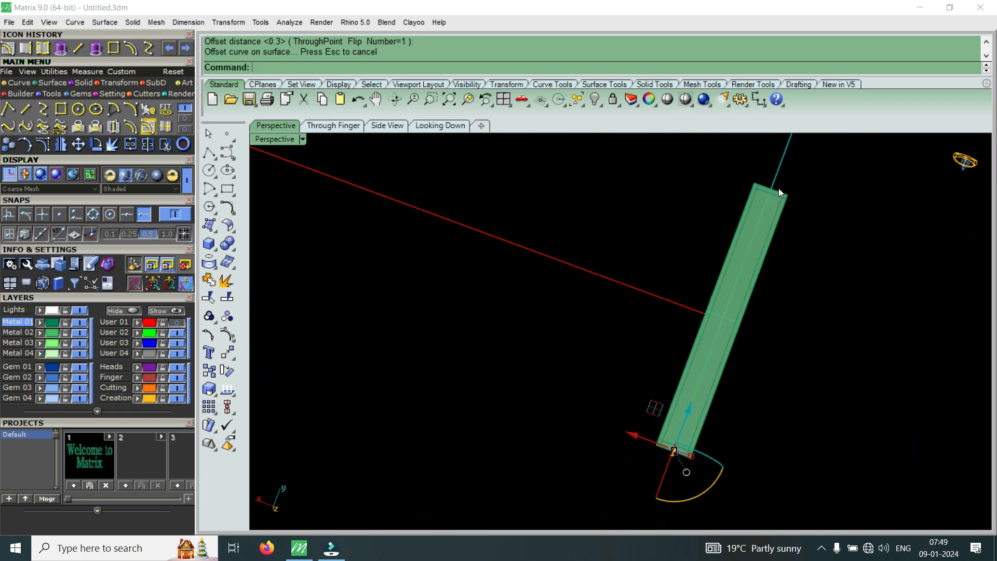
- Compare the closed offset border on the bar's top face with the crossing offset curves on its underside
scroll(784, 195, up, 5)
scroll(765, 225, up, 2)
scroll(786, 241, down, 14)
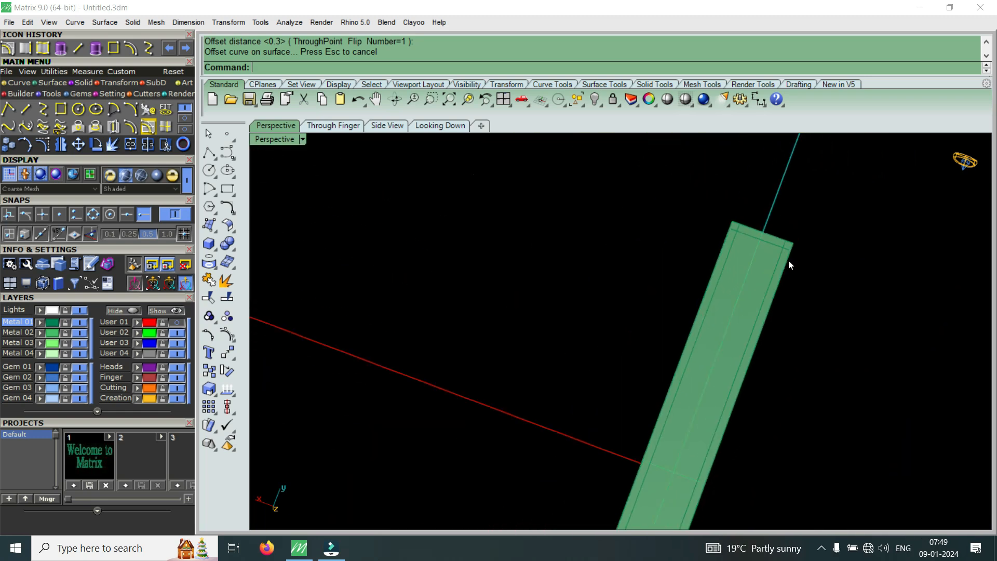
scroll(624, 423, up, 4)
right_drag(621, 438, 729, 208)
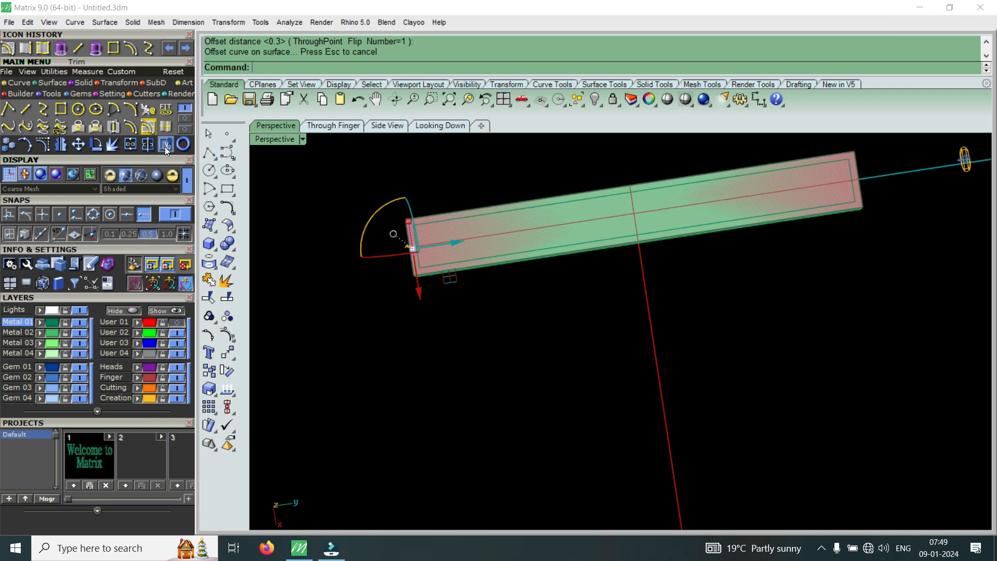
scroll(498, 280, up, 4)
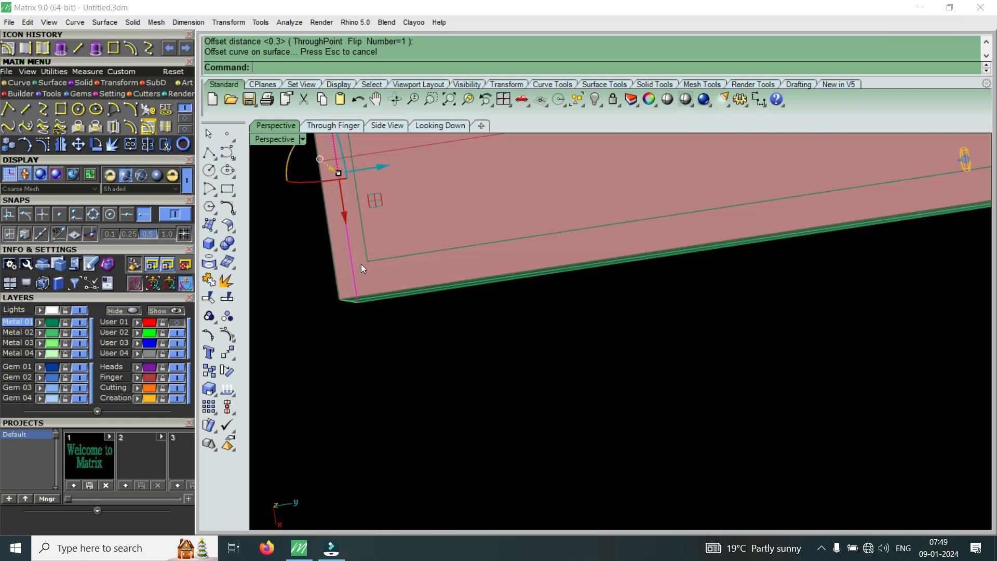
right_drag(394, 278, 493, 250)
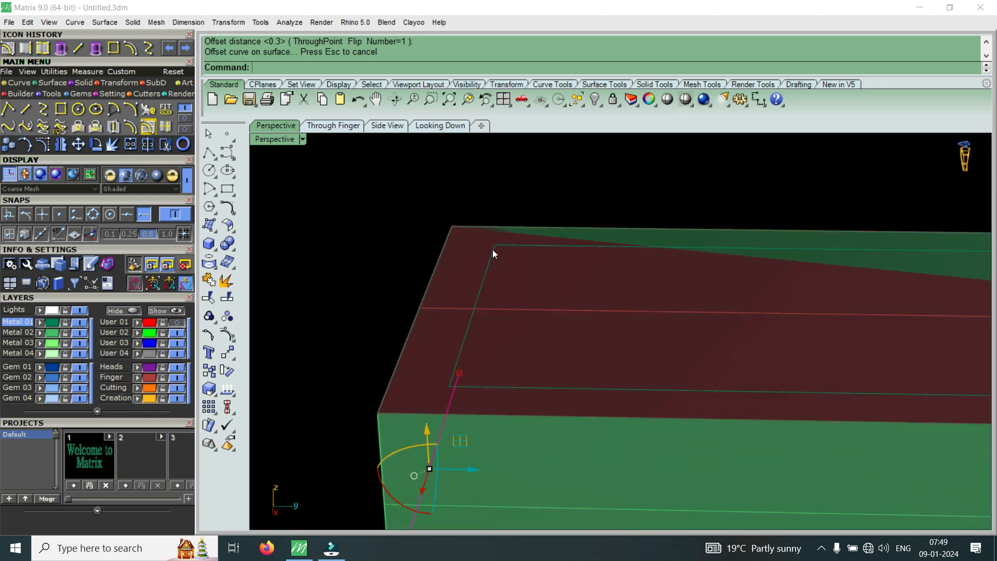
right_drag(440, 376, 456, 345)
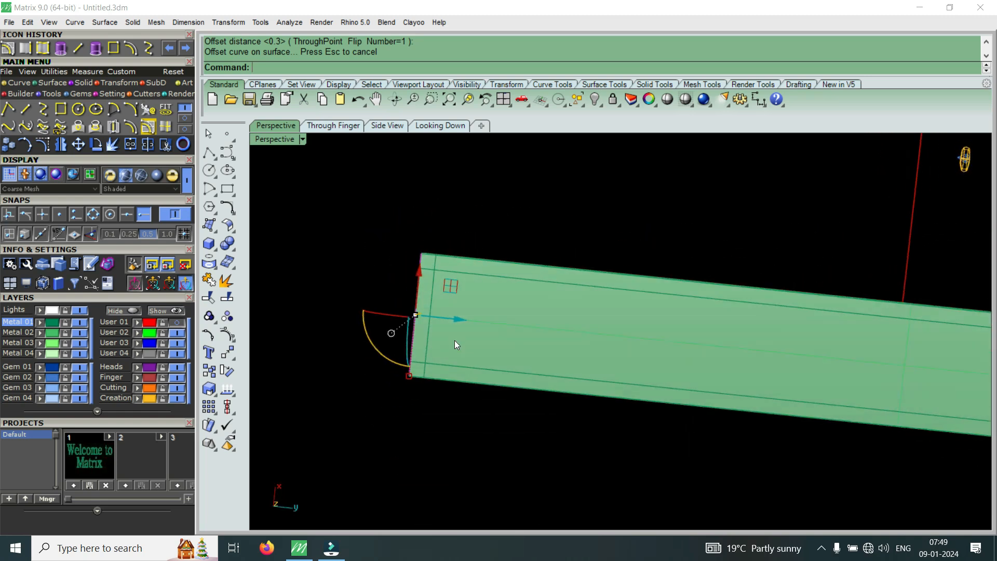
key(Escape)
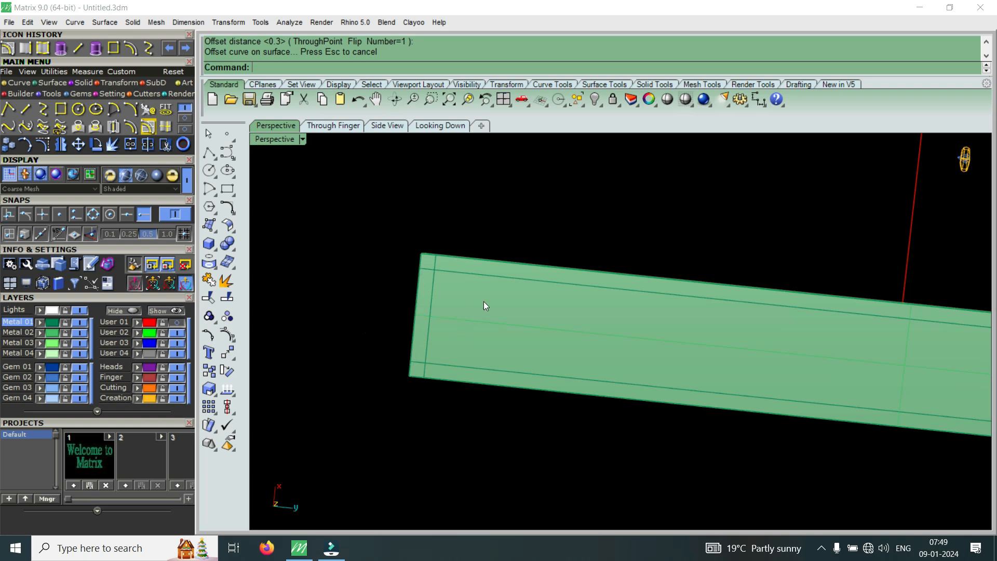
right_drag(574, 238, 446, 391)
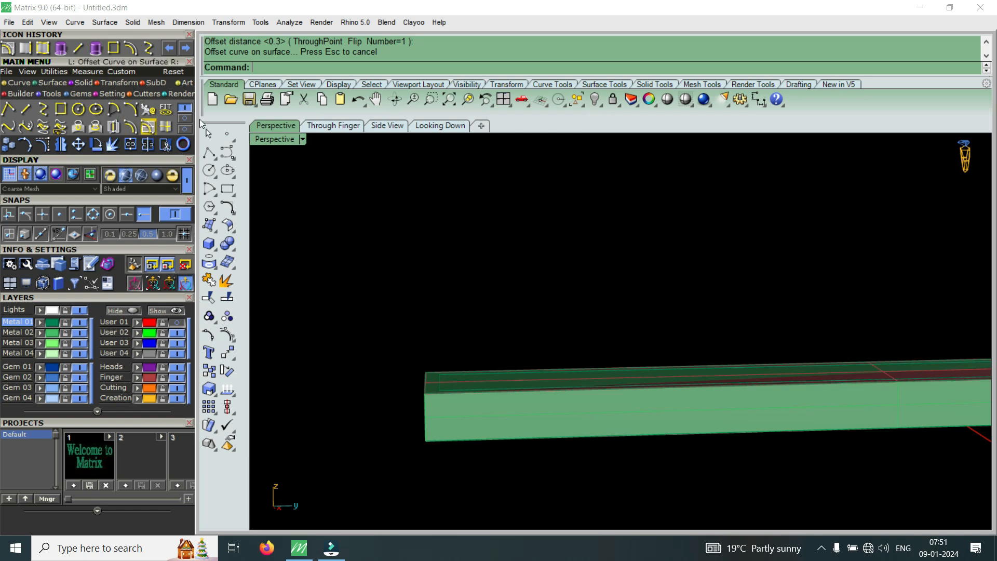
click(185, 119)
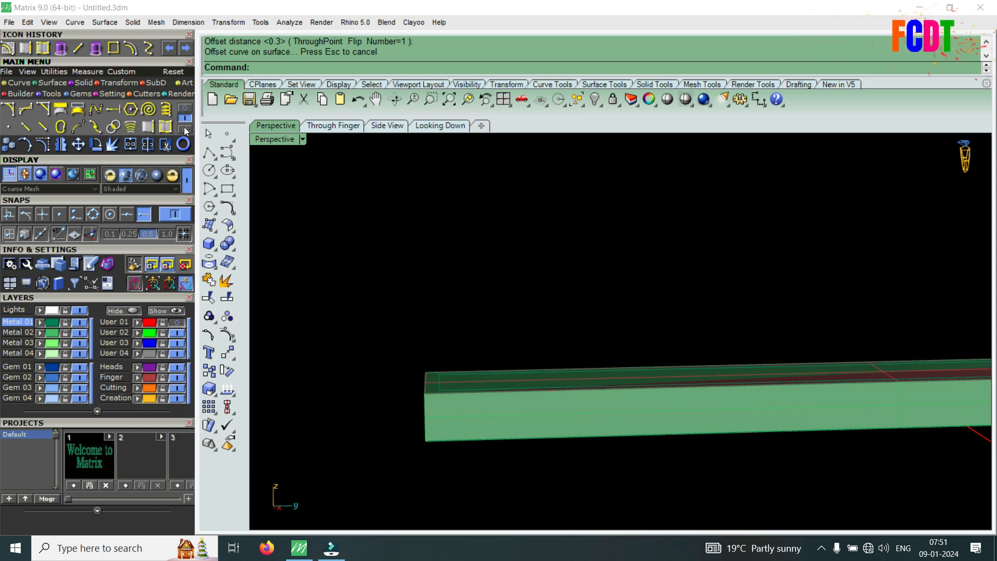
click(52, 83)
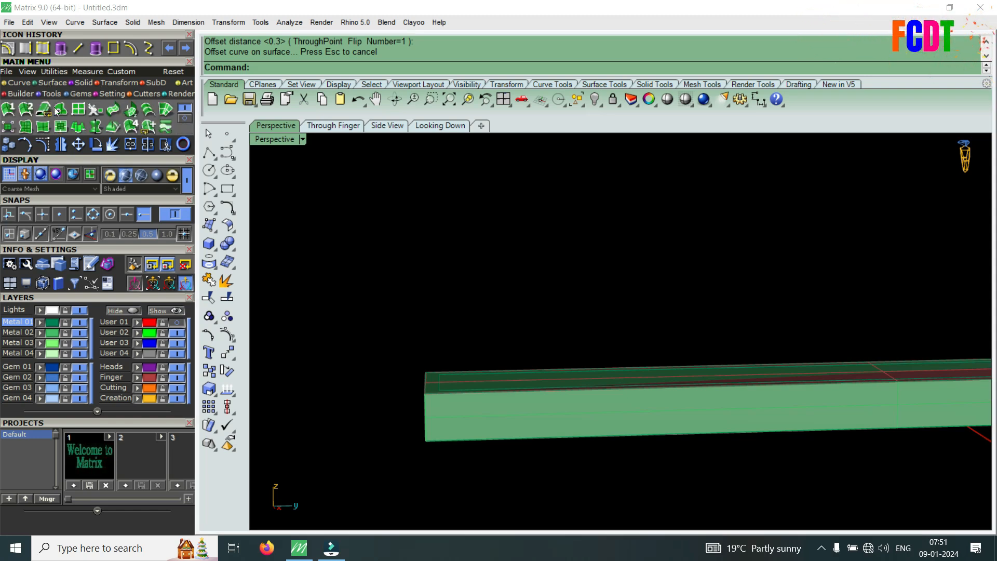
click(82, 84)
click(119, 83)
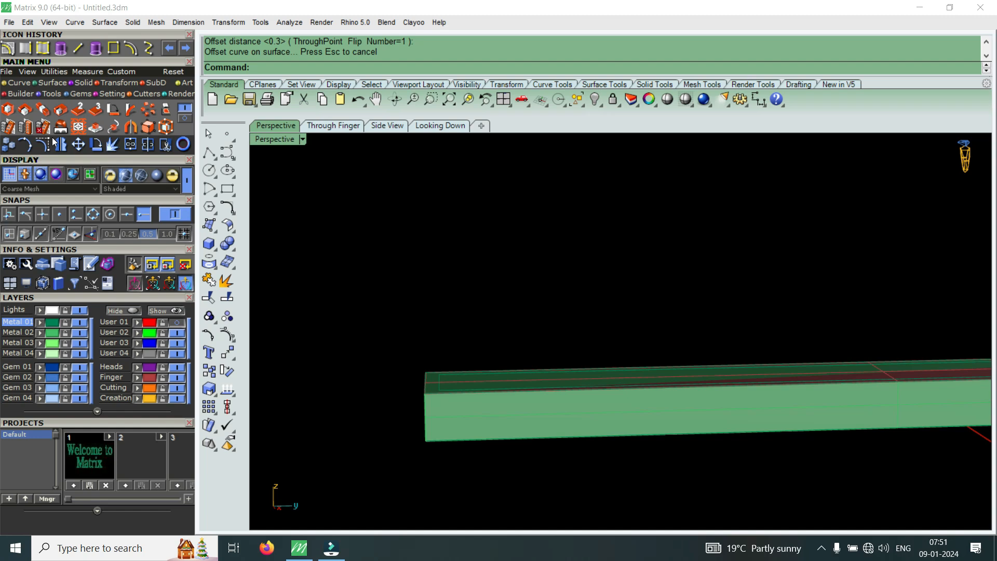
scroll(451, 319, down, 1)
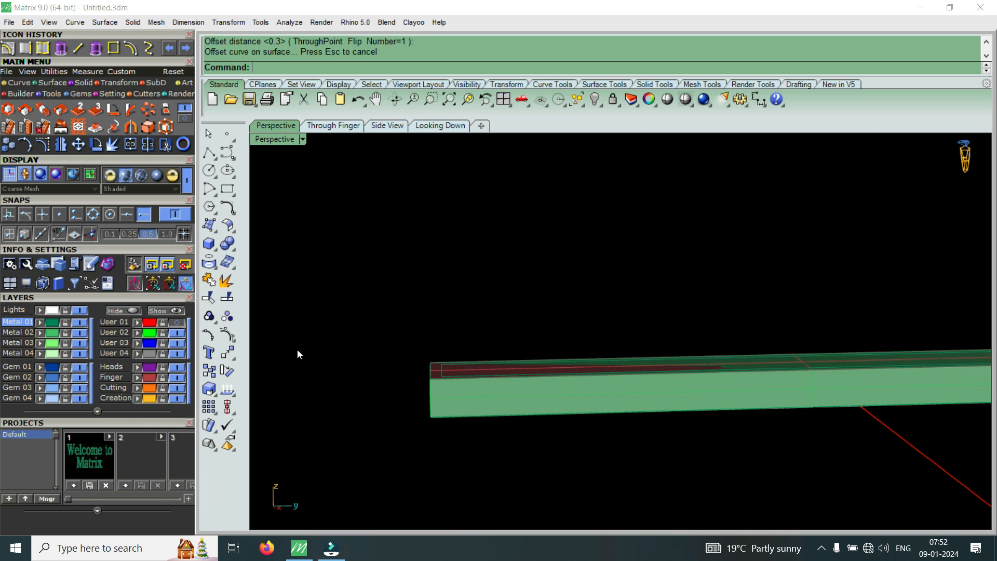
- Isolate the red surface on the bar's top face by hiding the Metal 02 layer
right_drag(491, 354, 508, 398)
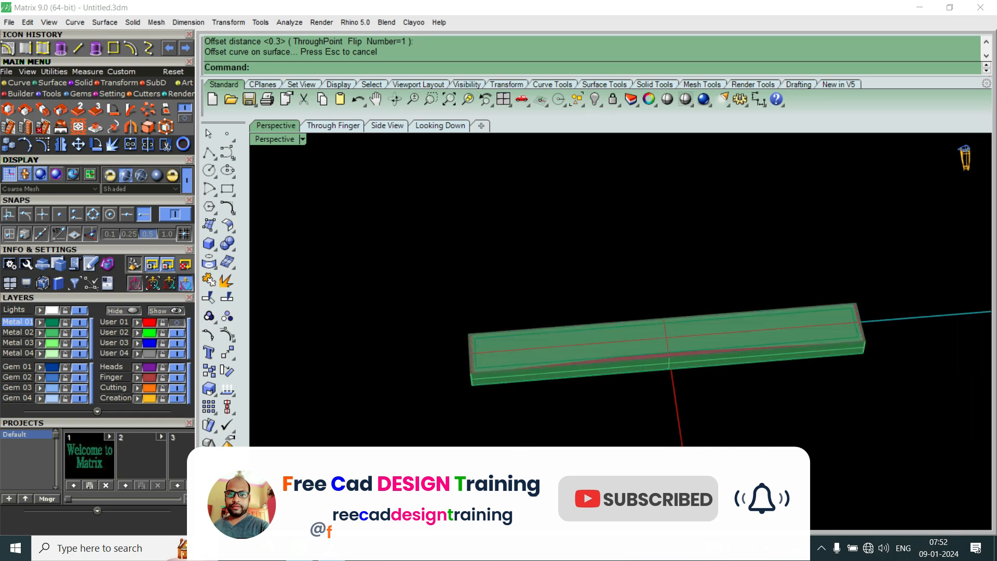
scroll(501, 382, up, 2)
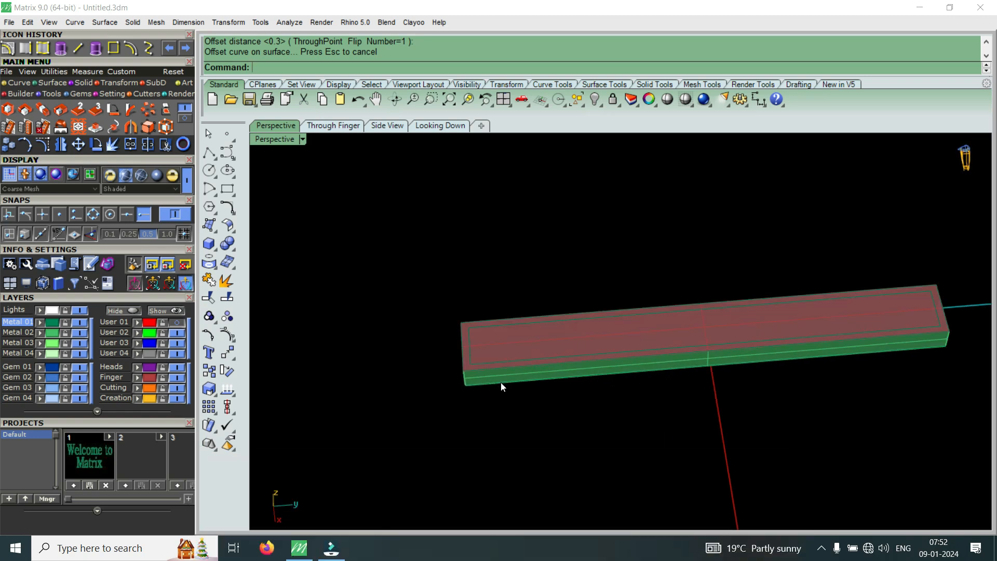
scroll(517, 379, up, 3)
click(432, 345)
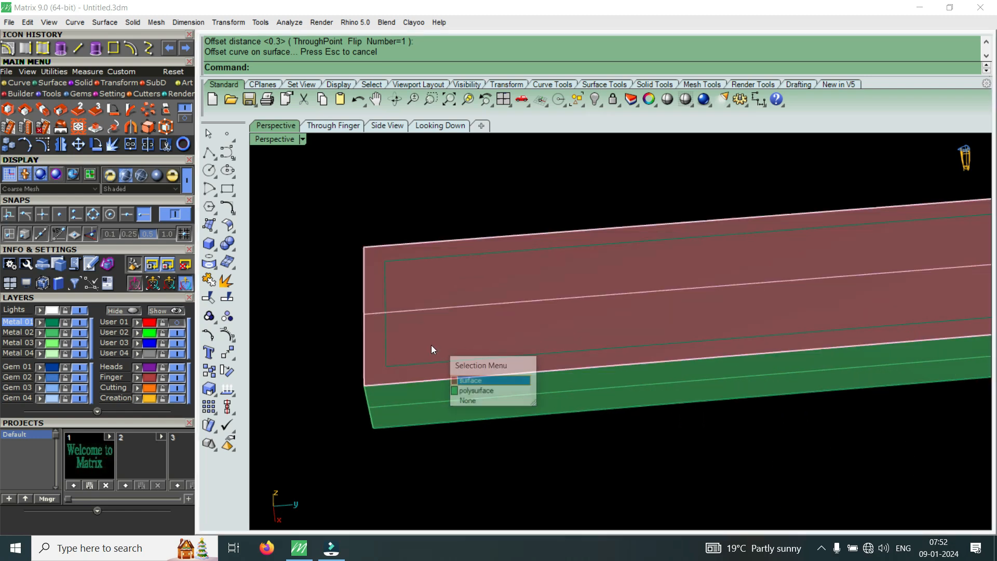
click(485, 379)
right_drag(485, 380, 462, 413)
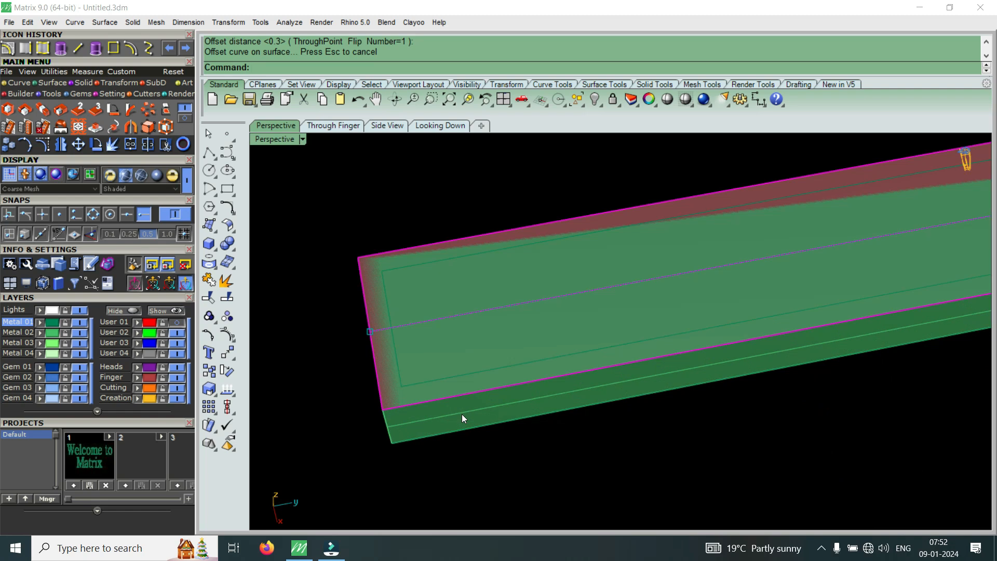
click(79, 334)
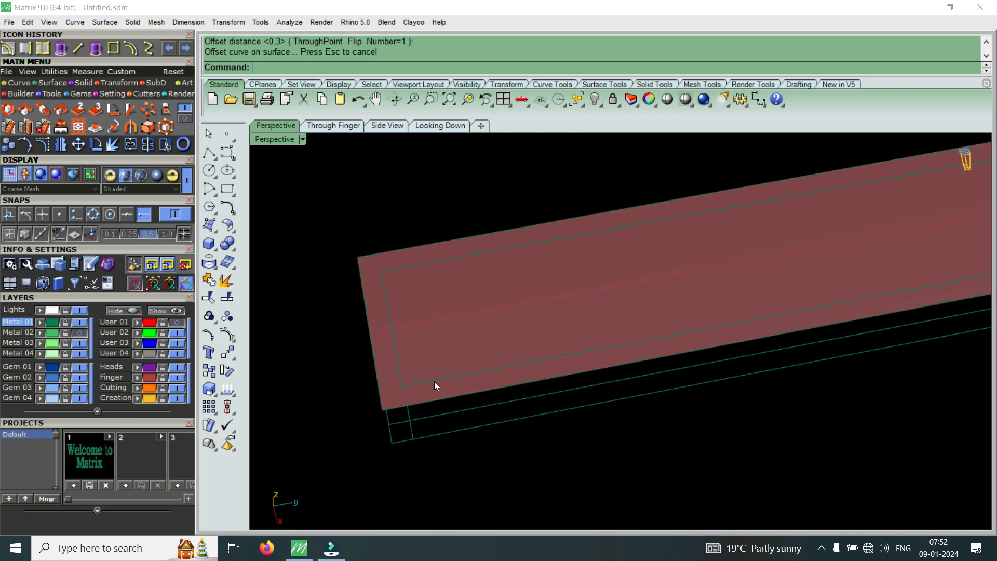
- Trim away the outer strip of the red top surface using the closed offset curve as the cutter
click(455, 393)
click(484, 416)
click(161, 146)
click(441, 391)
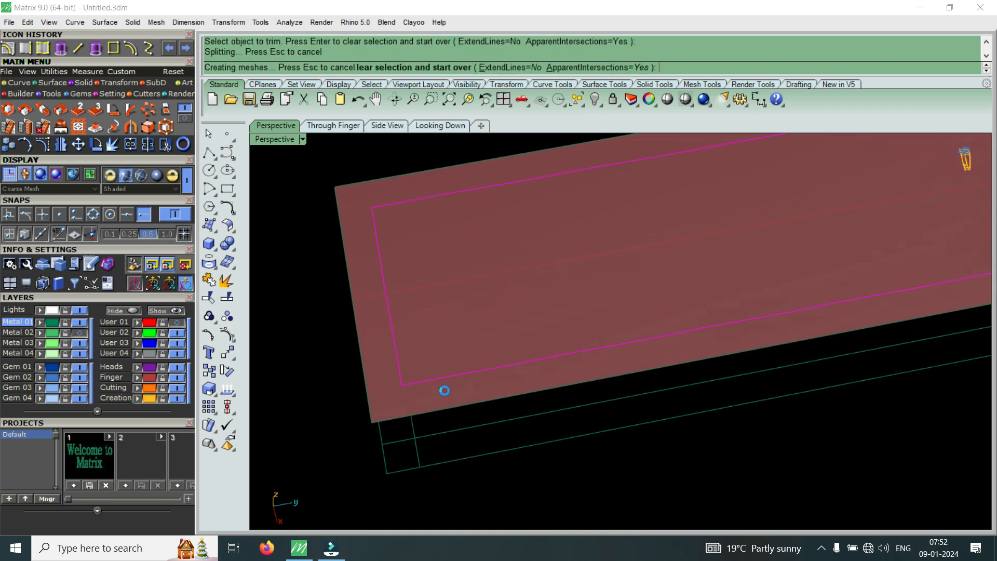
- Show the Metal 02 layer again and extrude the trimmed surface by 0.4 to both sides as a solid
click(460, 348)
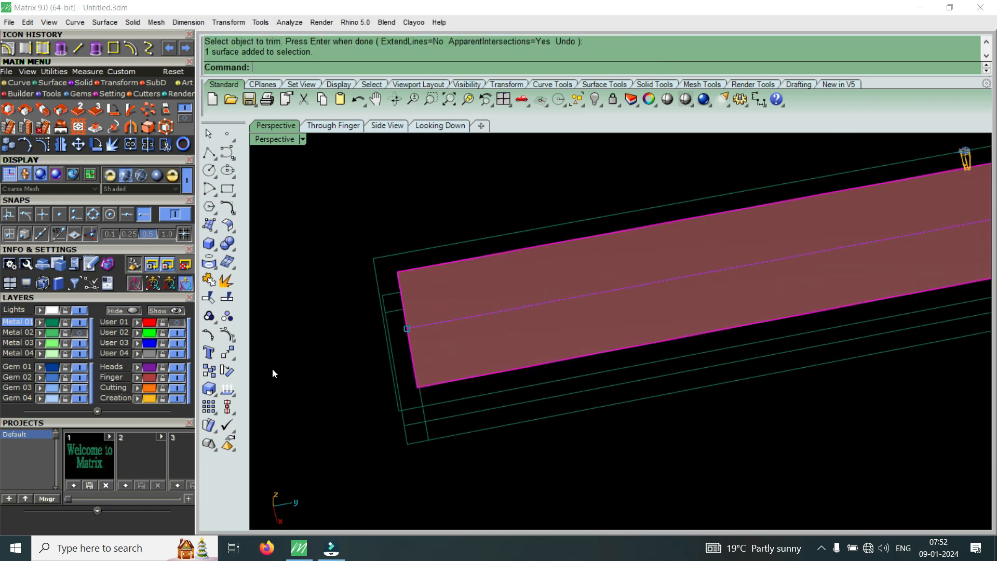
click(80, 332)
right_drag(555, 415, 560, 326)
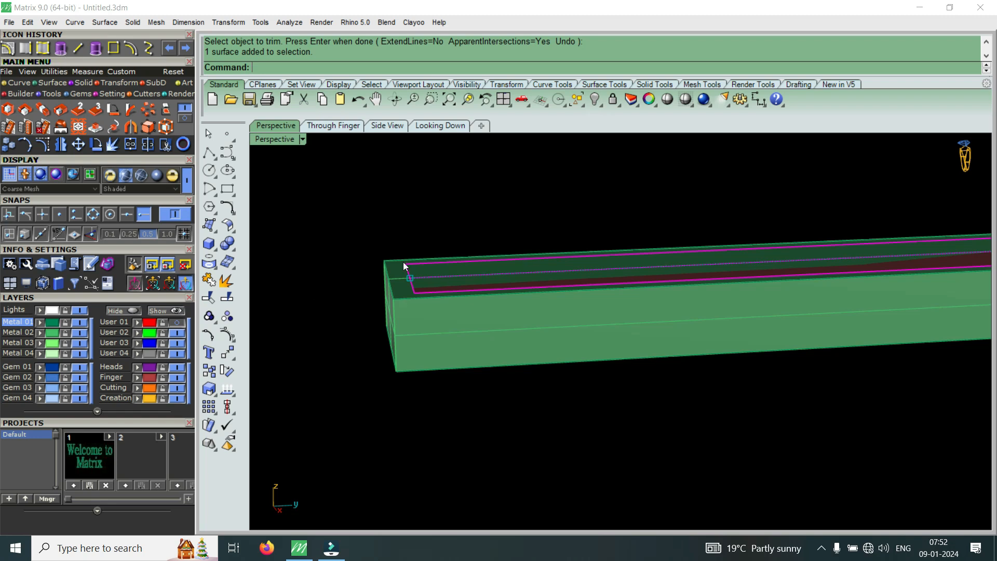
click(61, 50)
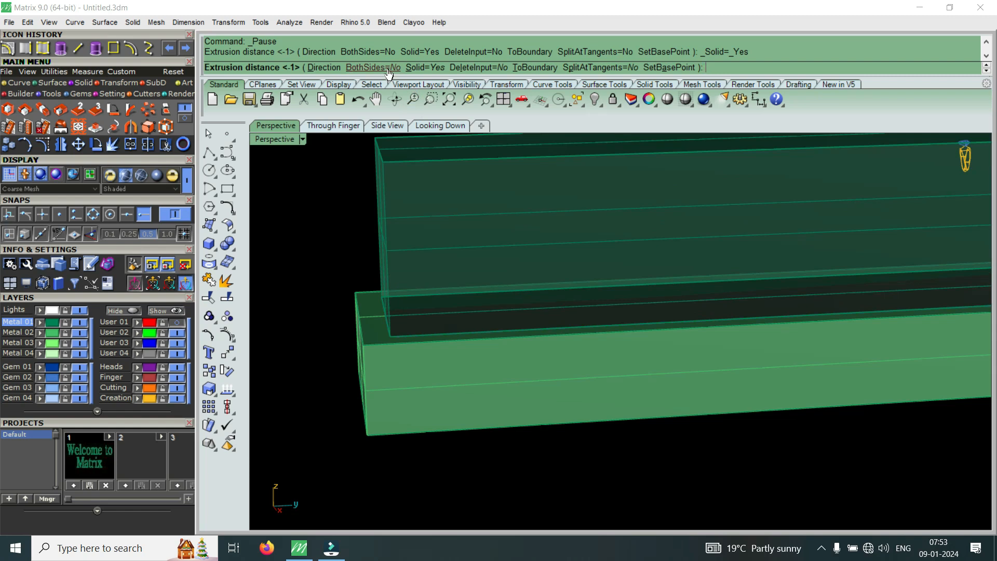
click(387, 70)
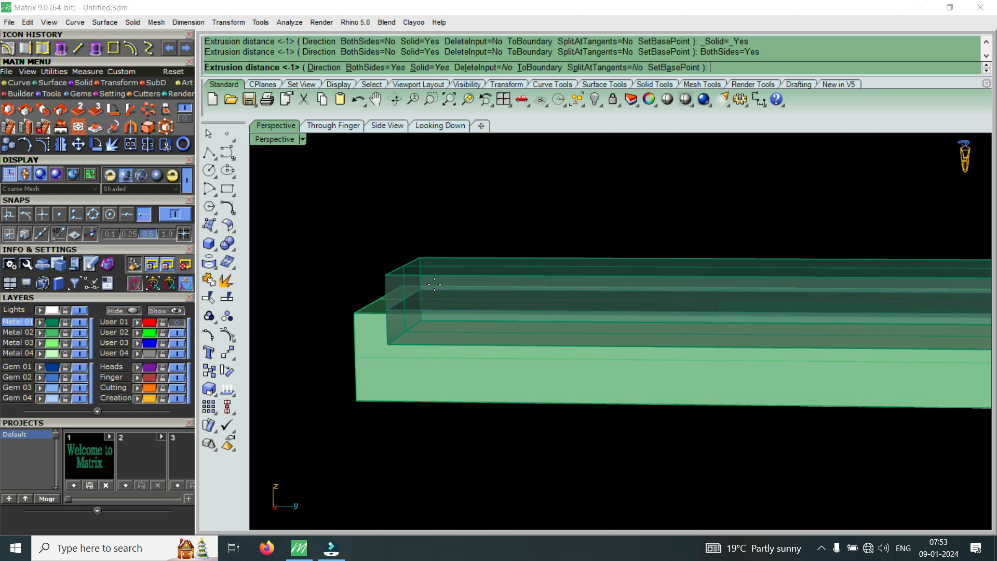
text(.4)
key(Return)
- Delete the leftover trimmed surface and inspect how the extruded block overlaps the bar
right_drag(434, 288, 413, 347)
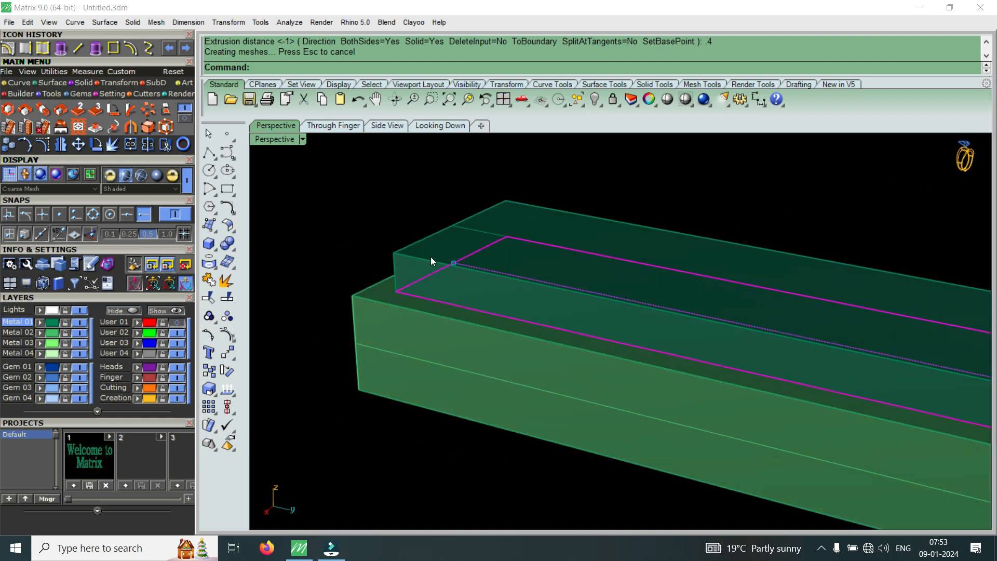
key(Delete)
click(439, 279)
right_drag(438, 280, 383, 246)
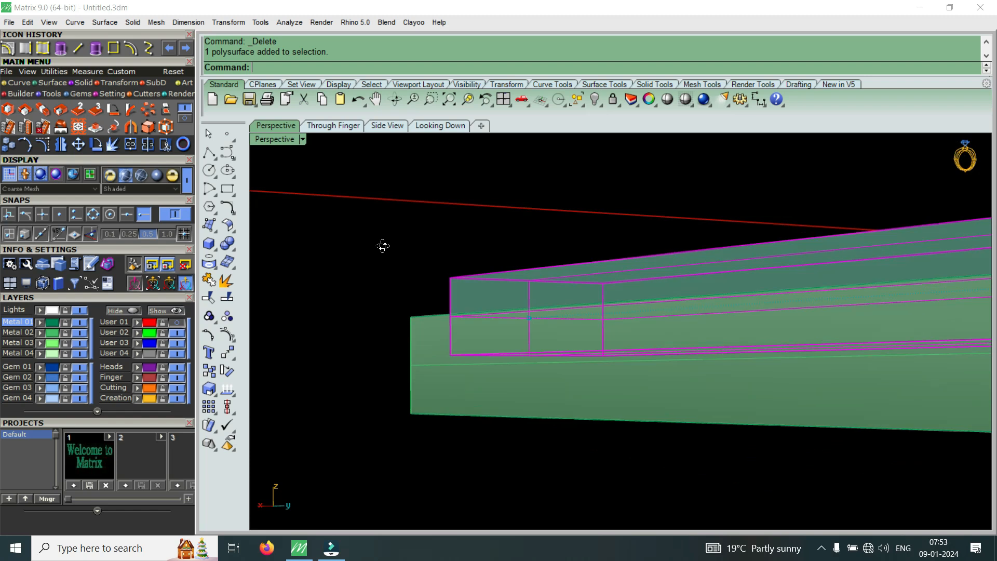
right_drag(448, 331, 454, 288)
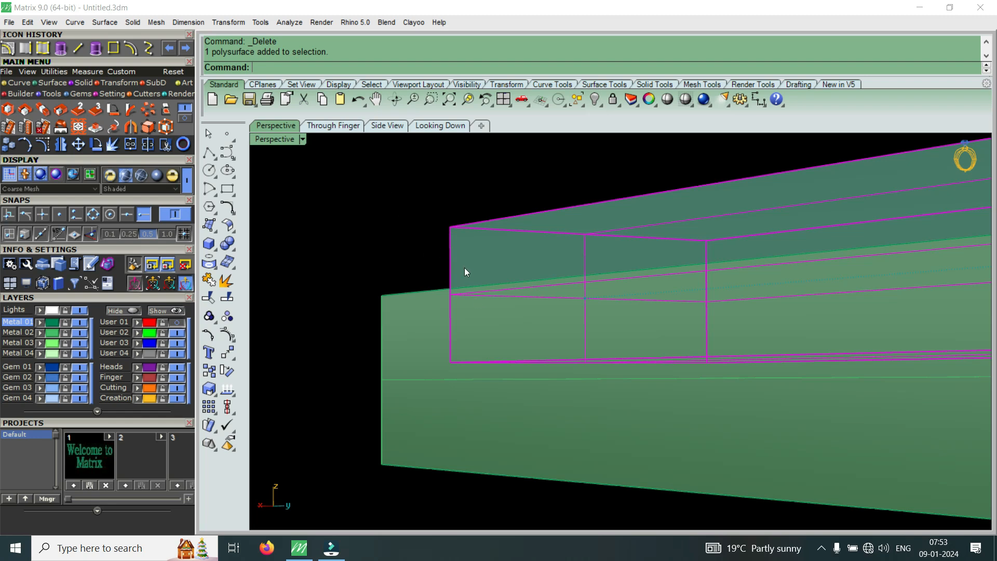
click(422, 372)
right_drag(416, 383, 497, 387)
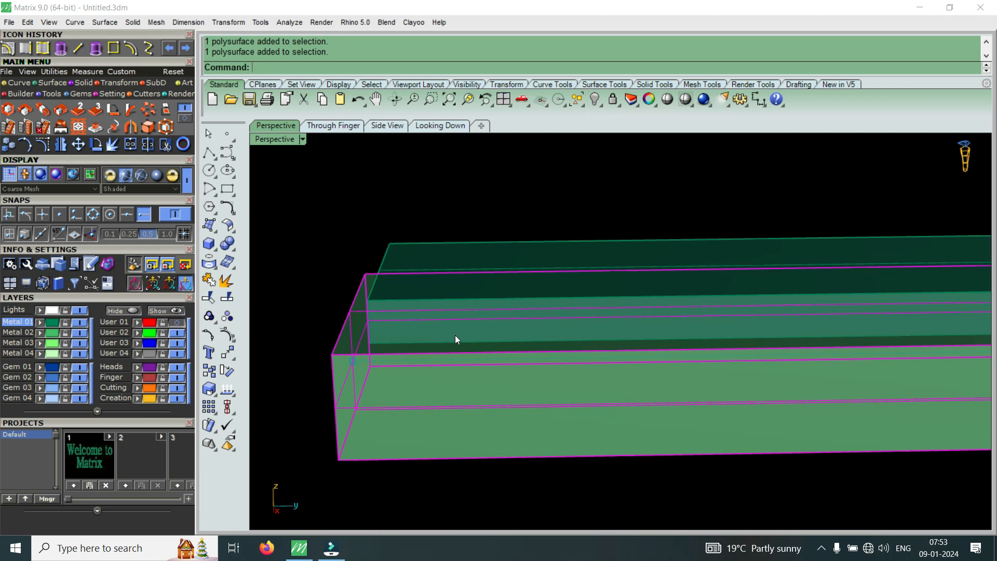
key(Escape)
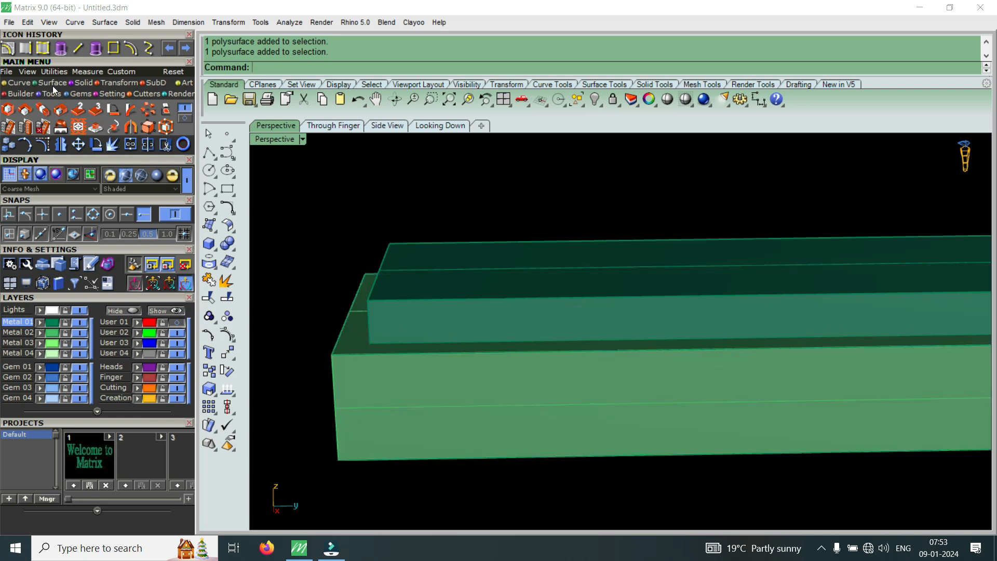
click(81, 85)
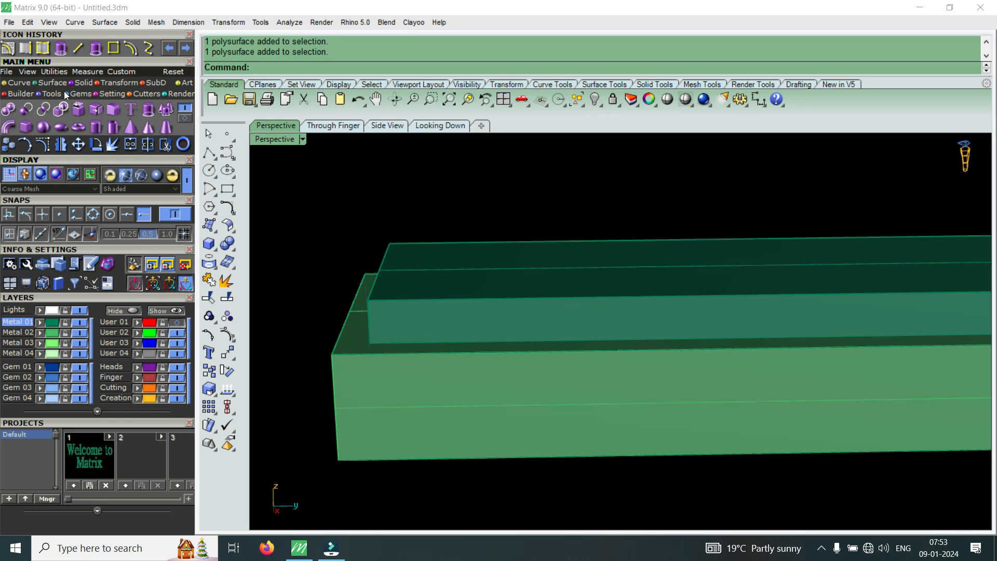
click(28, 111)
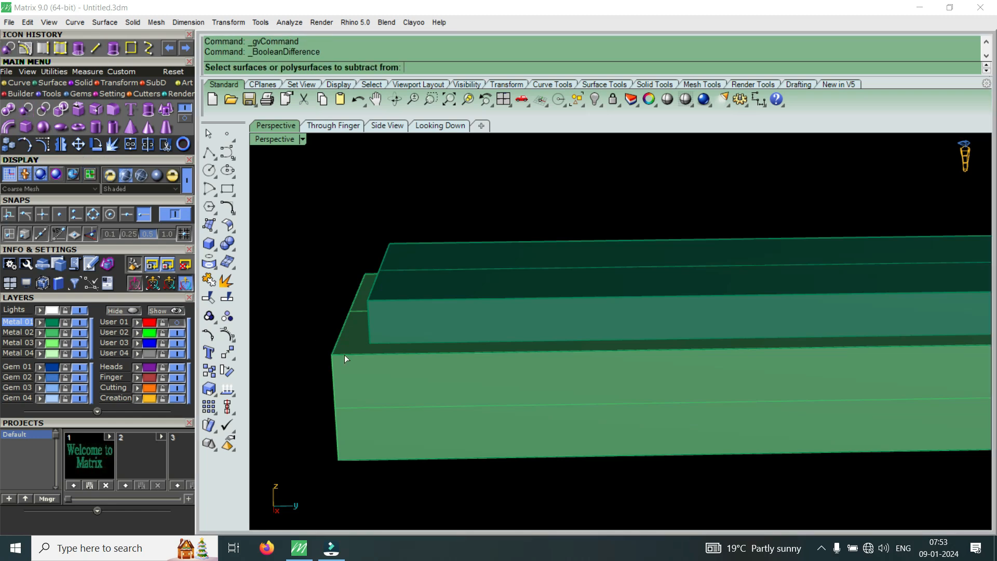
click(396, 386)
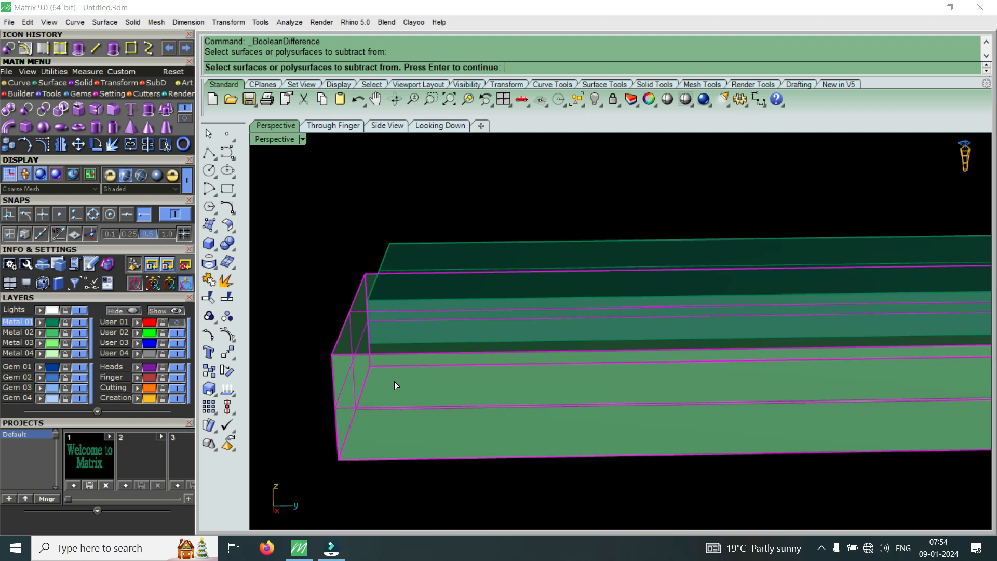
key(Return)
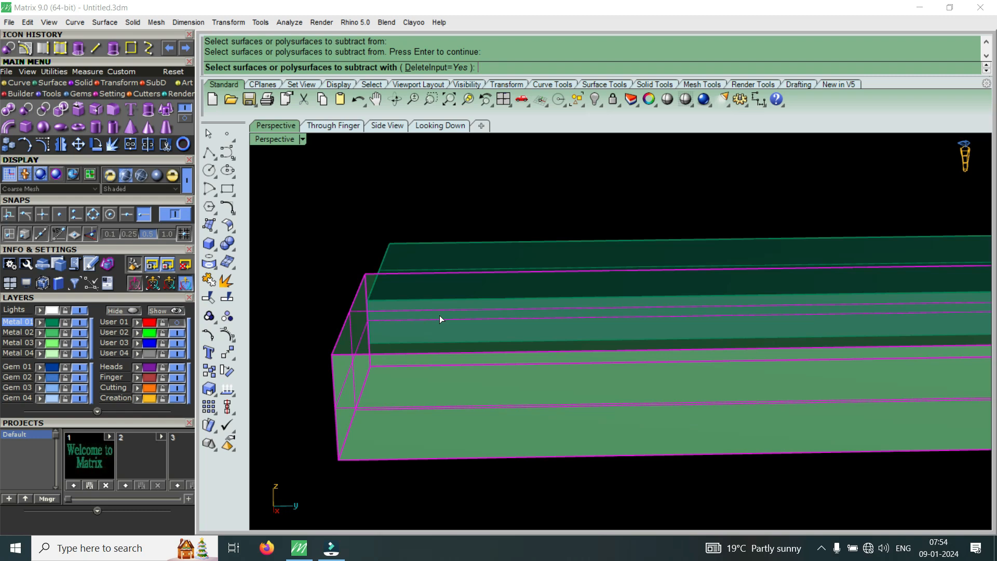
key(Return)
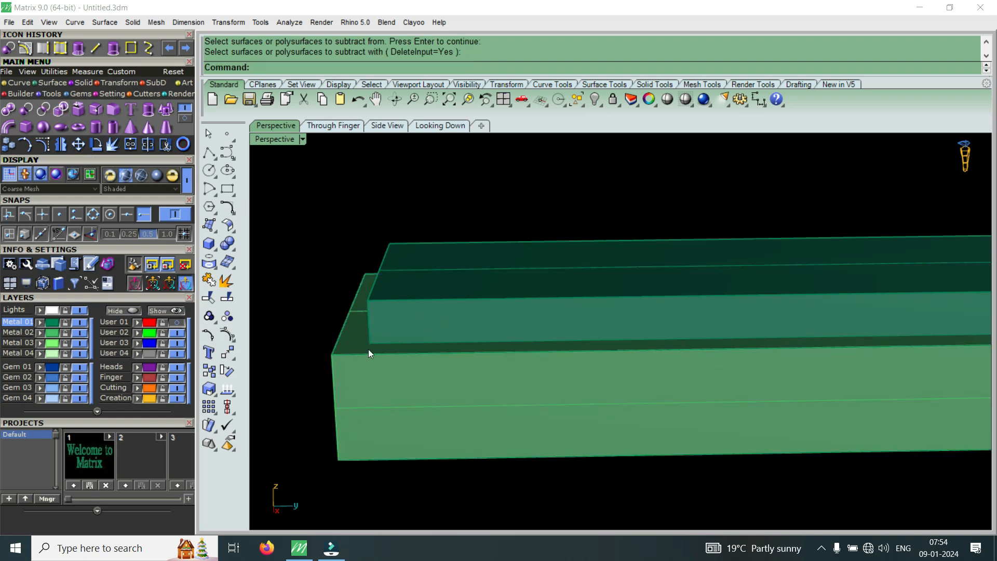
- Try to subtract the extruded block from the bar with Boolean Difference
click(10, 49)
click(403, 385)
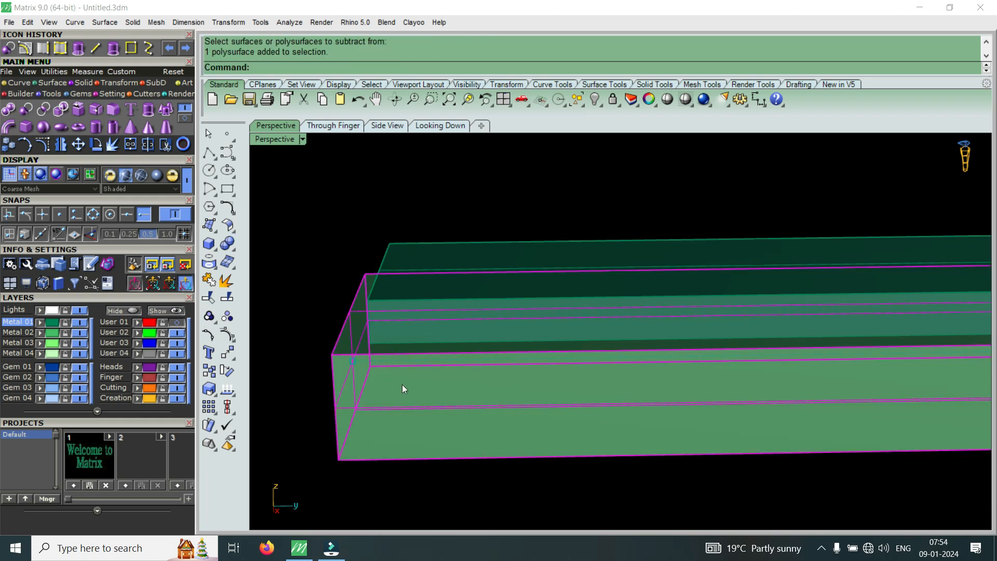
click(437, 388)
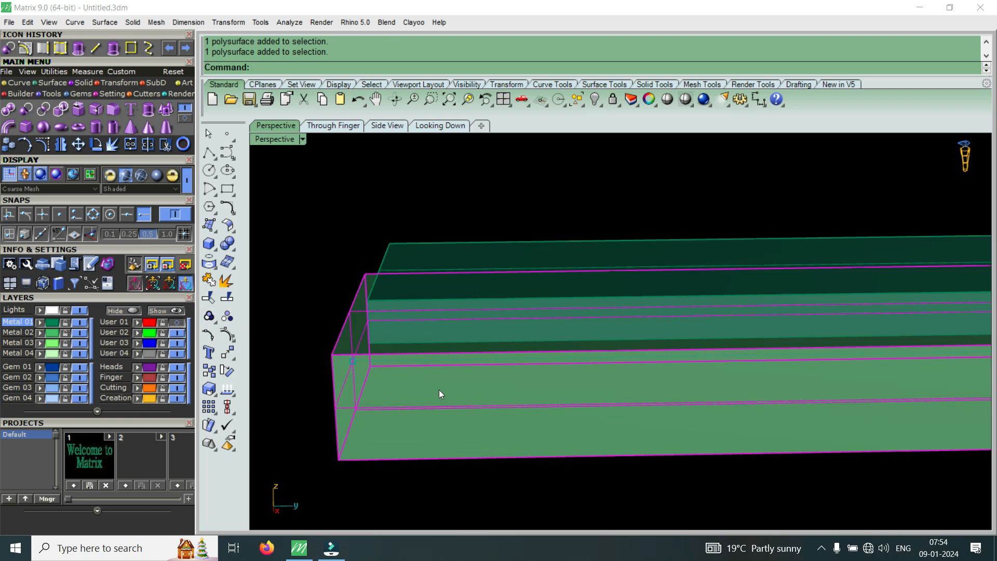
click(7, 48)
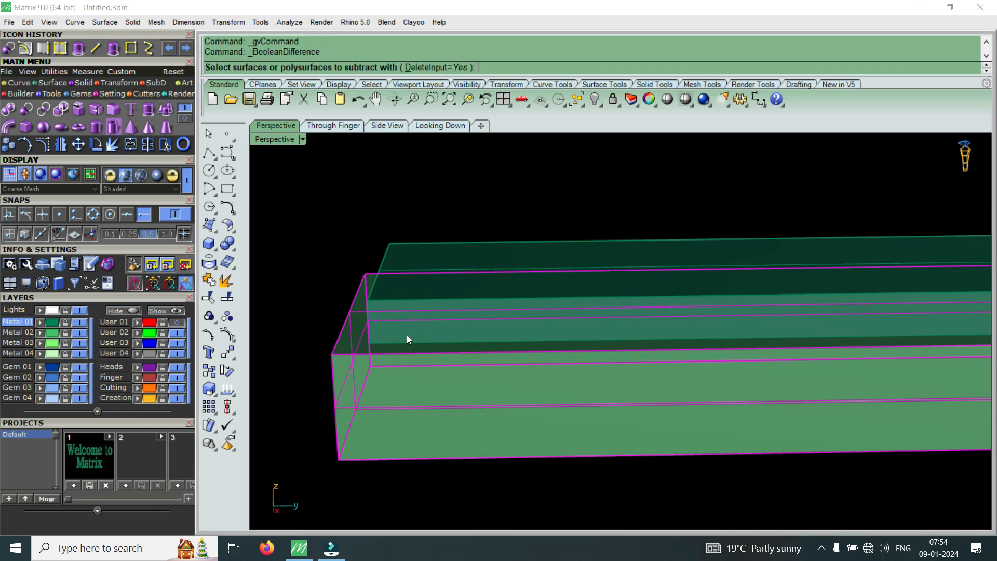
click(464, 315)
right_click(464, 313)
right_click(468, 337)
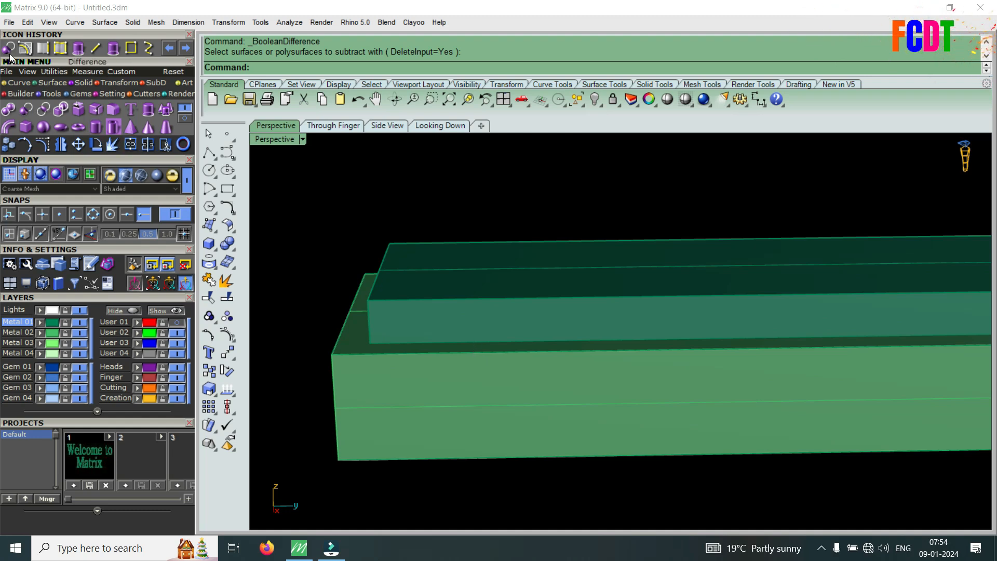
- Subtract the extruded block from the bar with Boolean Difference and undo the cut
click(77, 83)
click(499, 394)
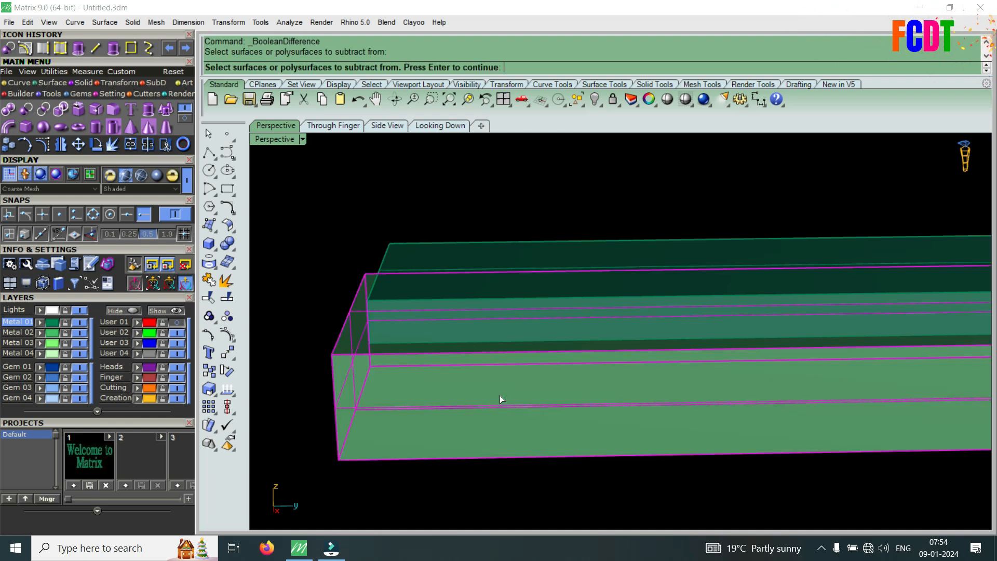
right_click(499, 394)
click(508, 302)
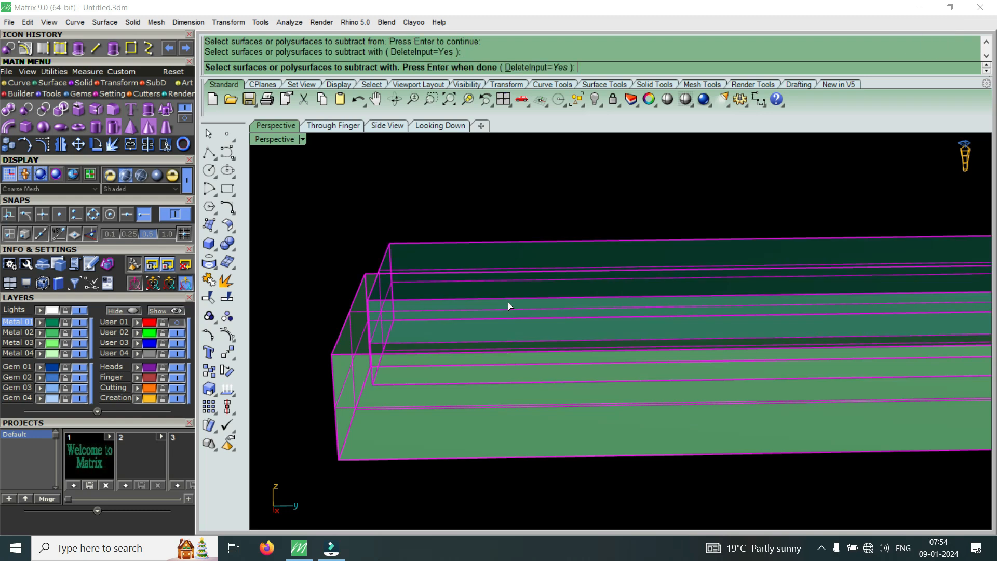
right_click(508, 304)
right_drag(508, 304, 499, 396)
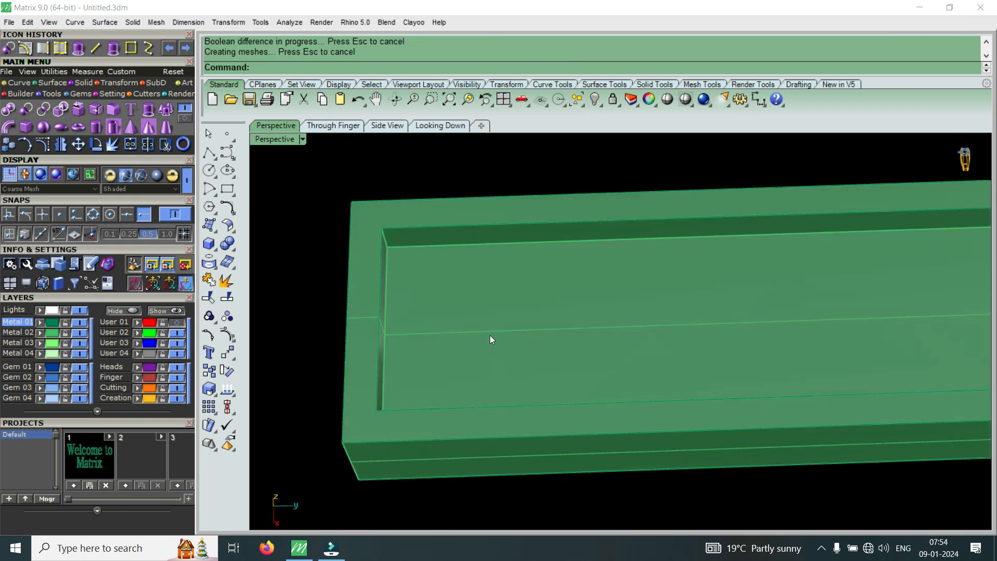
scroll(491, 335, down, 5)
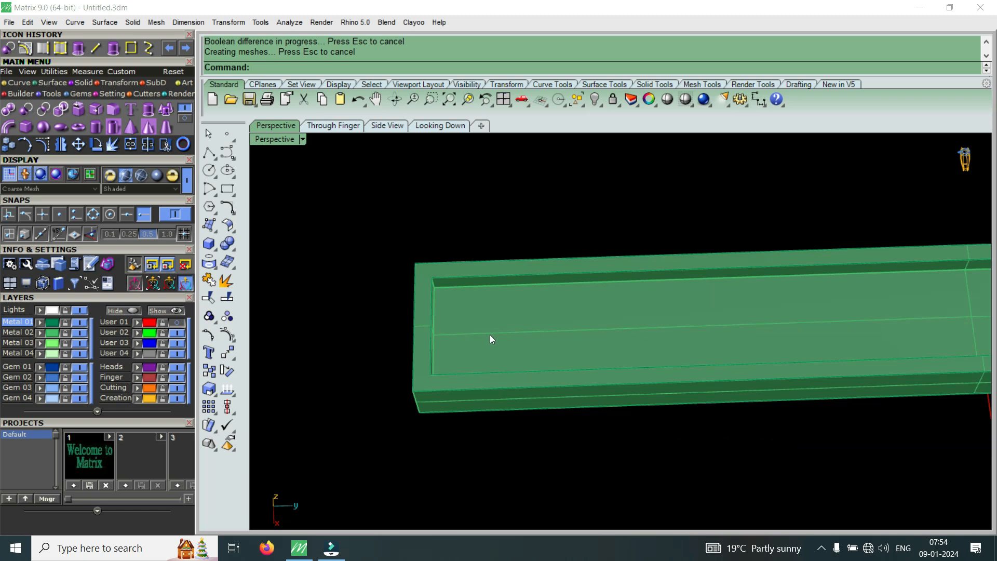
key(ctrl+z)
key(Escape)
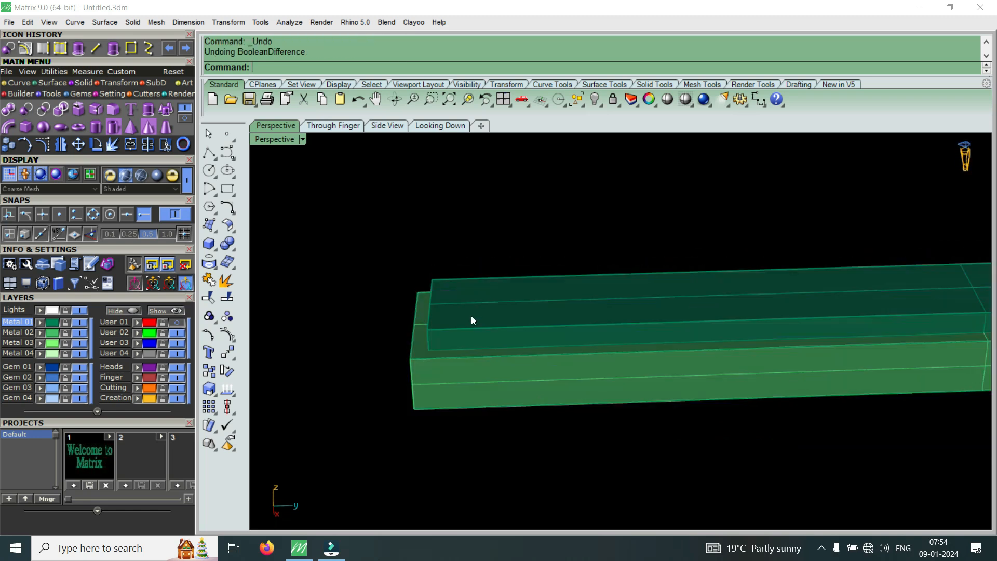
- Cut the recess into the top of the bar by subtracting the extruded block with Boolean Difference
click(9, 49)
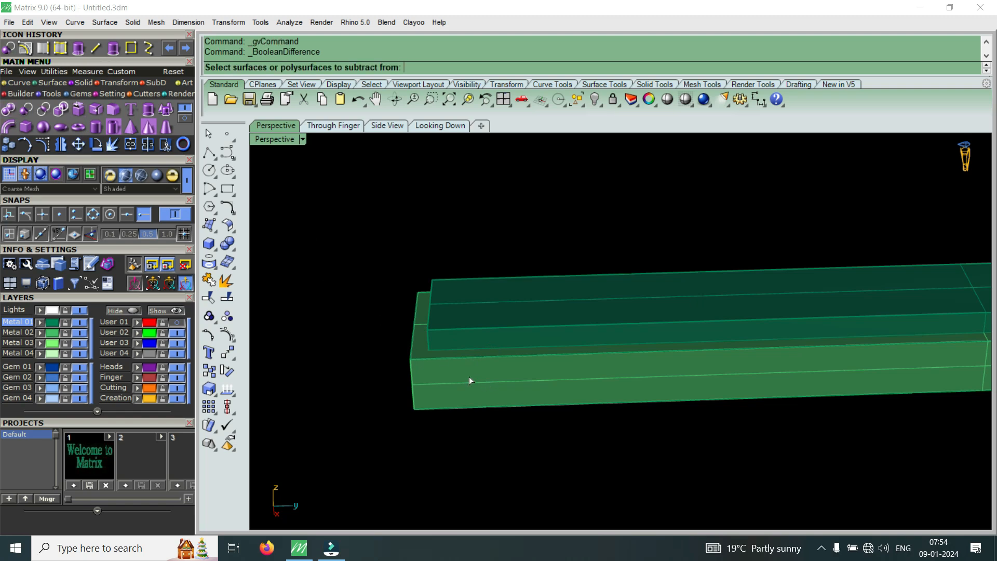
scroll(470, 381, up, 2)
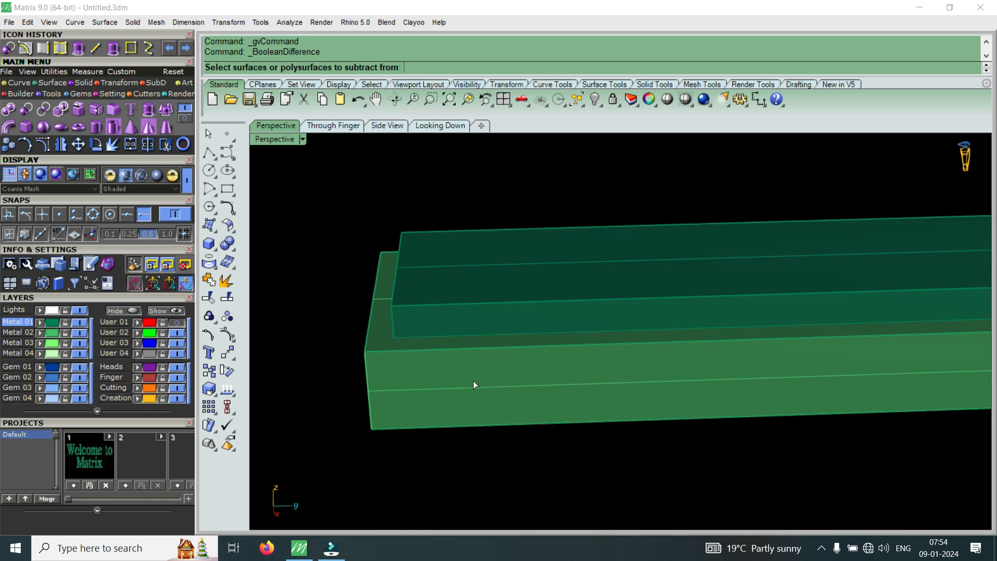
click(475, 384)
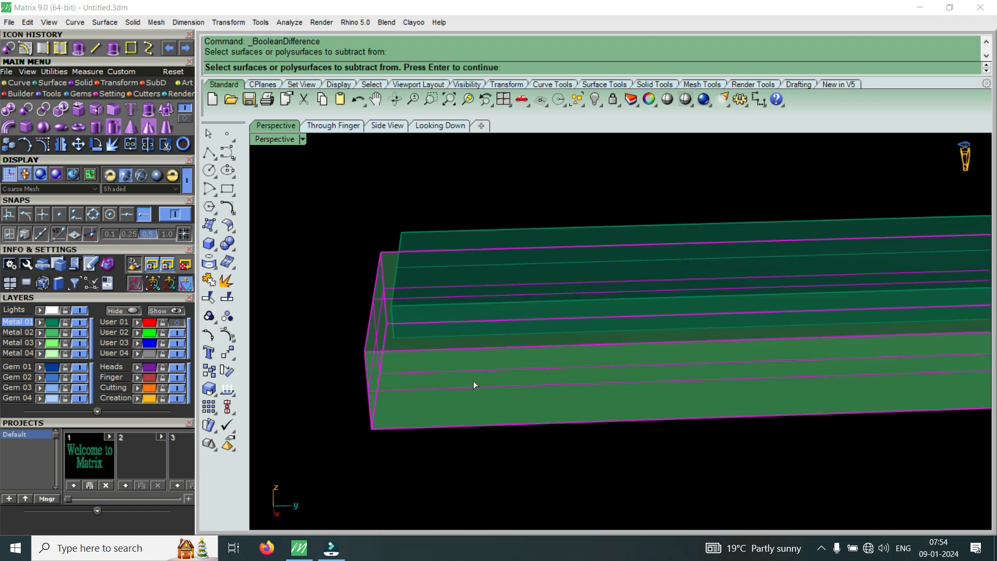
key(Return)
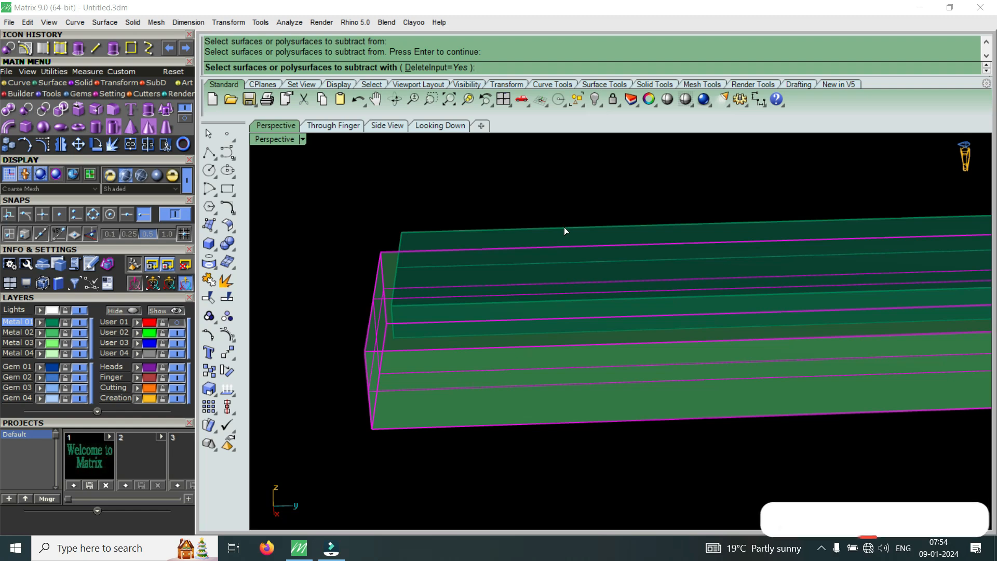
click(511, 234)
key(Return)
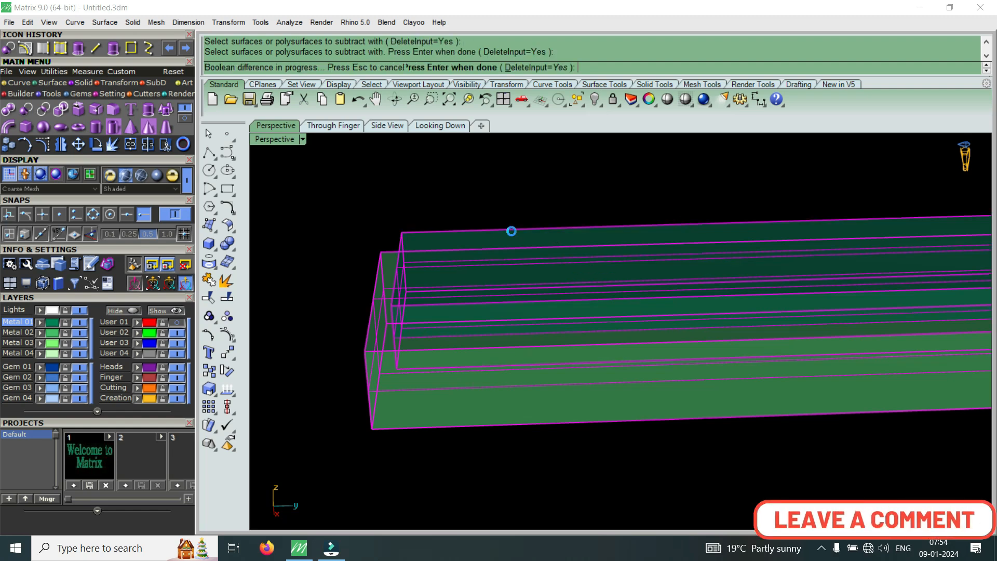
right_drag(555, 272, 519, 242)
scroll(461, 294, up, 4)
scroll(501, 258, down, 3)
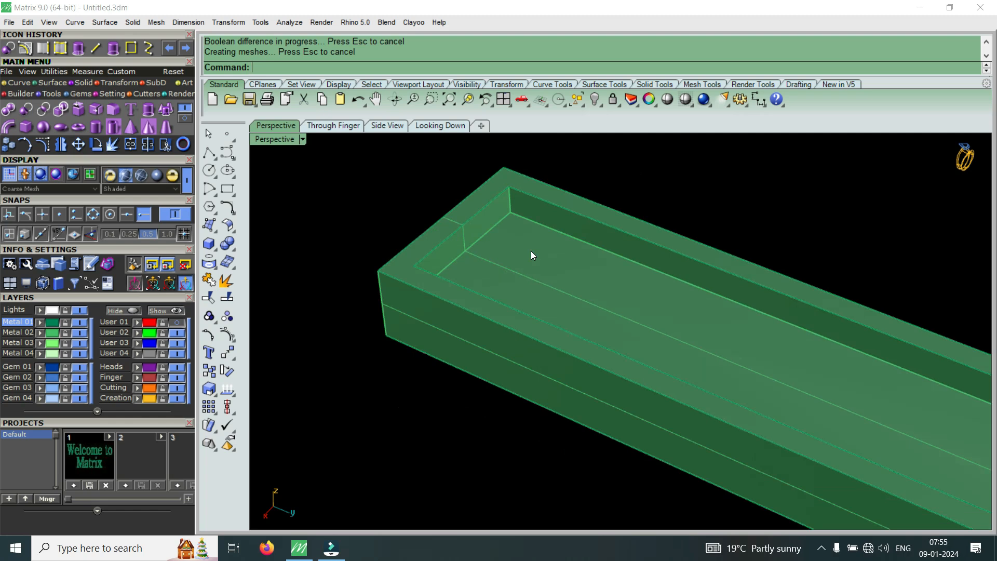
- Place a 1.8 mm round gem on the recess floor near the bar's end with Gem on Surface
right_drag(531, 256, 606, 348)
click(607, 321)
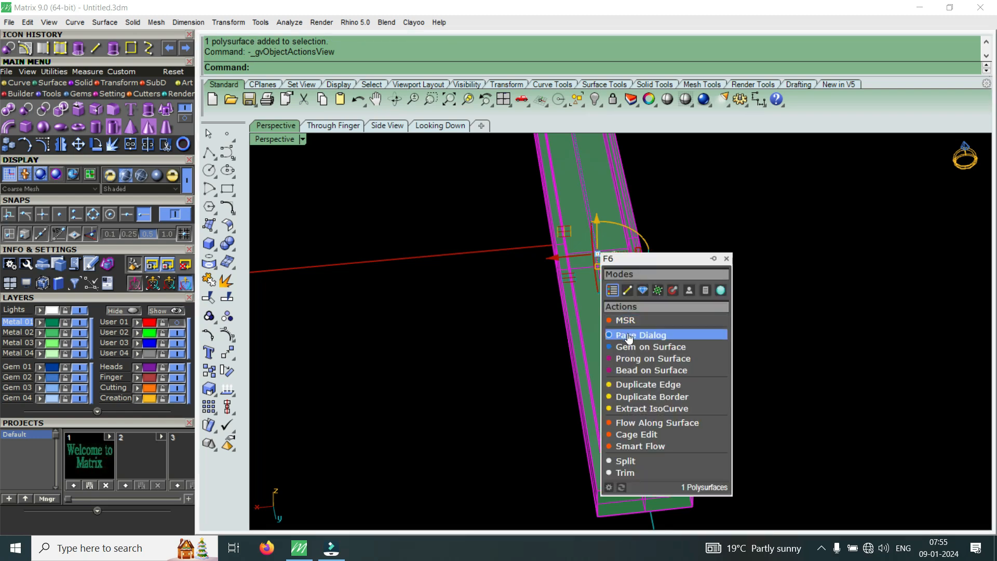
click(637, 346)
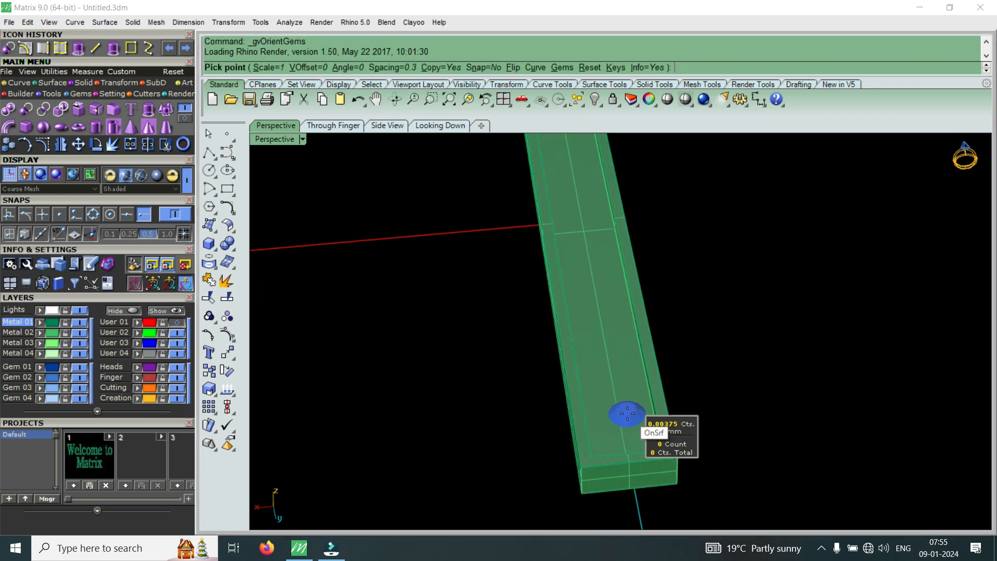
scroll(626, 413, up, 2)
scroll(605, 330, up, 2)
scroll(613, 378, down, 1)
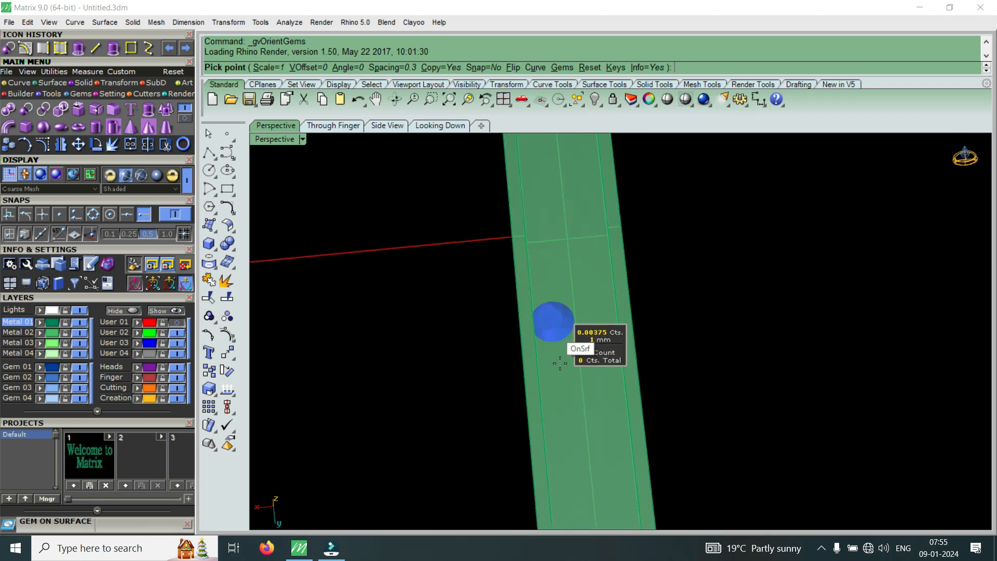
scroll(560, 364, up, 3)
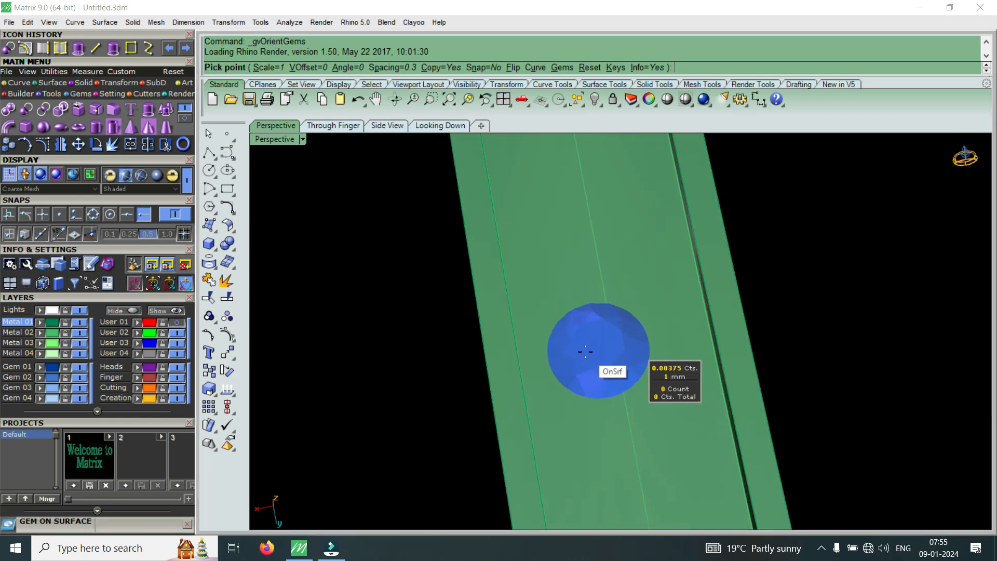
scroll(587, 354, down, 4)
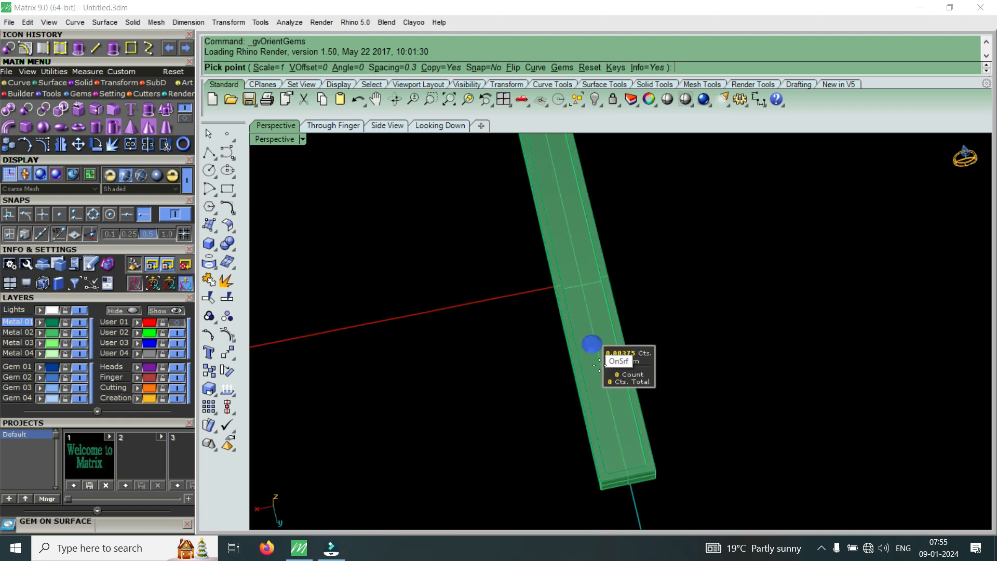
scroll(600, 365, up, 2)
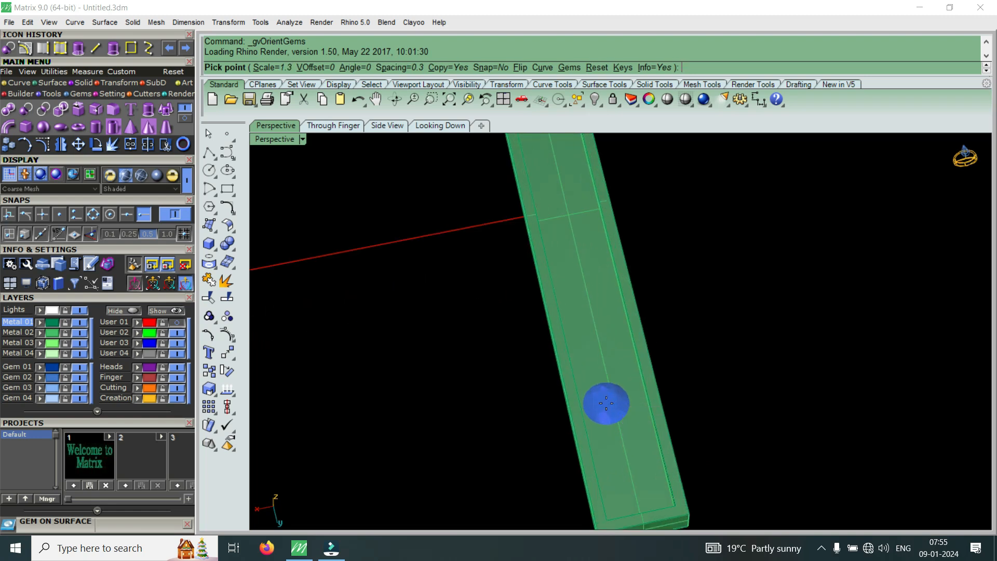
scroll(606, 405, up, 3)
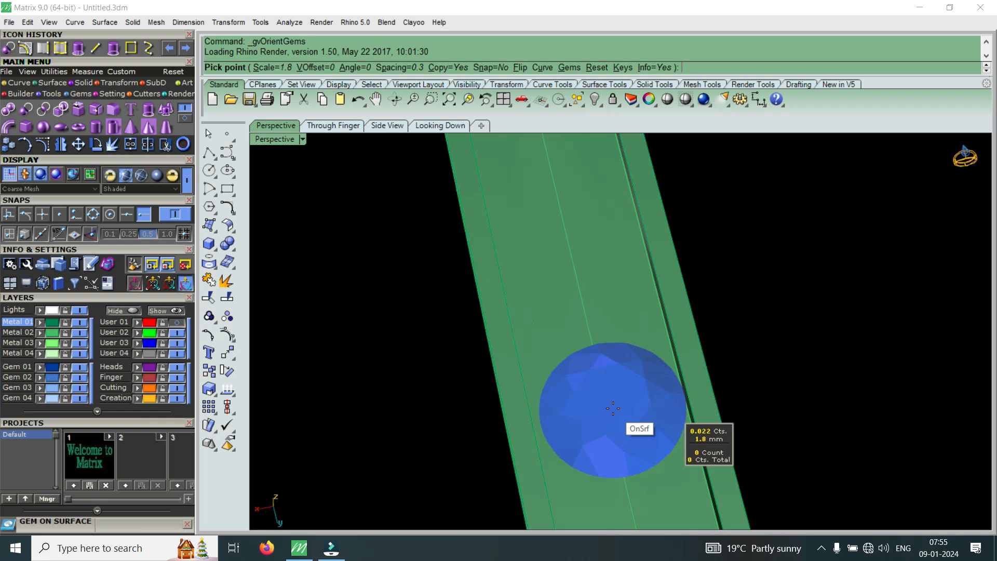
click(612, 409)
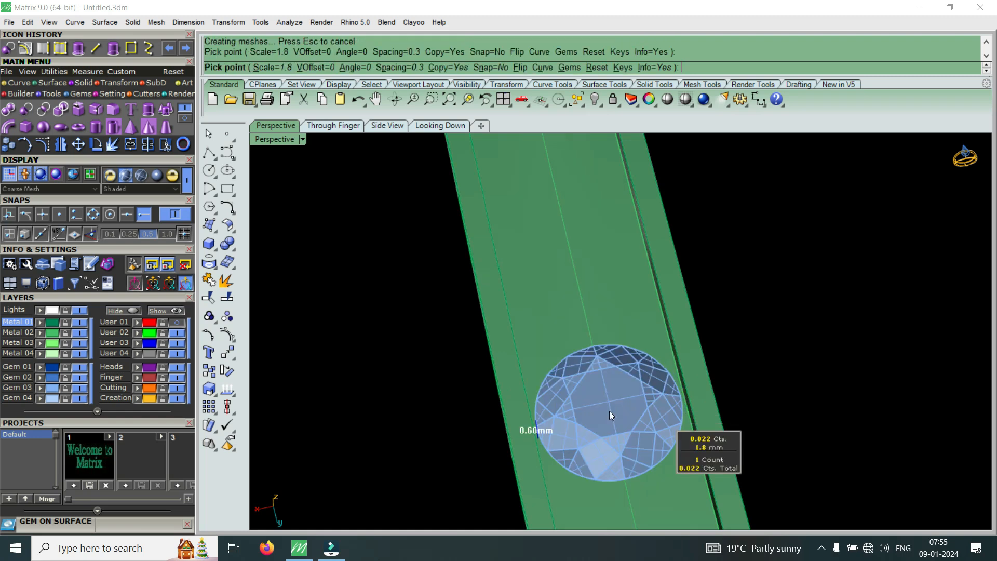
right_click(609, 410)
- Add two more 1.8 mm gems in a row along the recess floor's centre line with Gem on Surface
scroll(604, 366, down, 6)
right_drag(604, 366, 597, 337)
scroll(558, 284, up, 4)
scroll(557, 285, up, 3)
scroll(520, 374, down, 8)
right_drag(535, 282, 547, 370)
scroll(547, 371, up, 4)
click(547, 371)
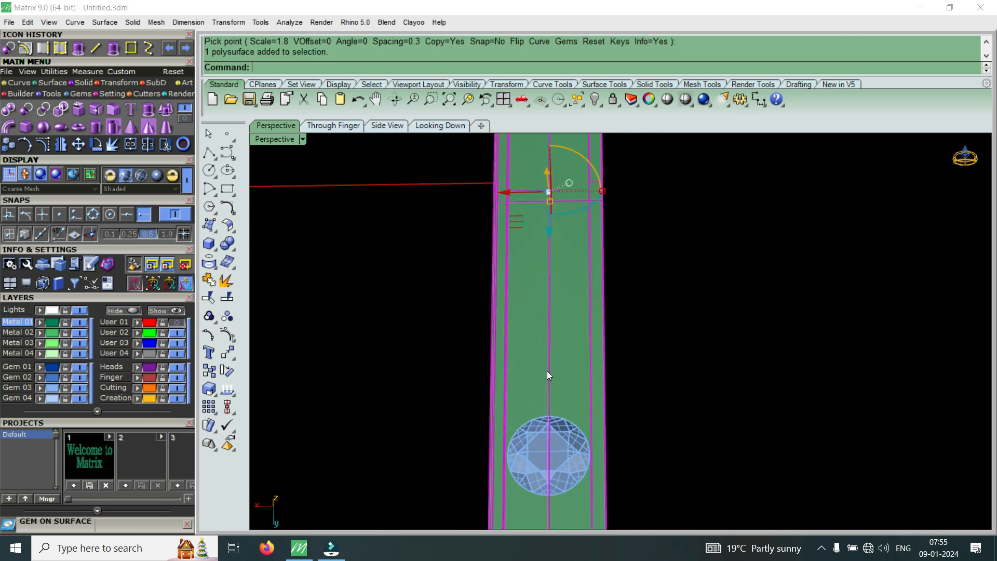
right_click(547, 370)
scroll(551, 369, up, 5)
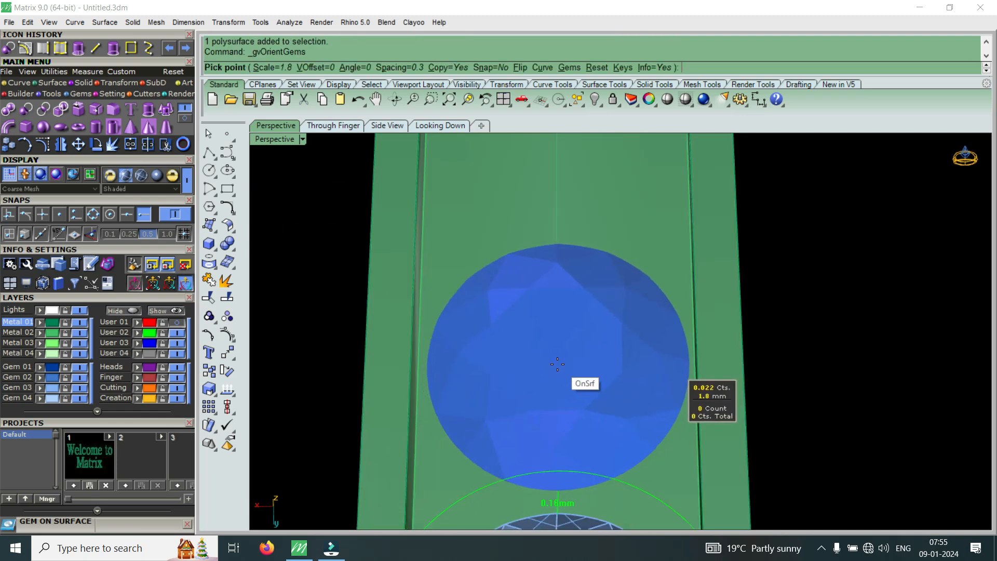
click(557, 364)
scroll(553, 311, down, 5)
scroll(560, 300, up, 4)
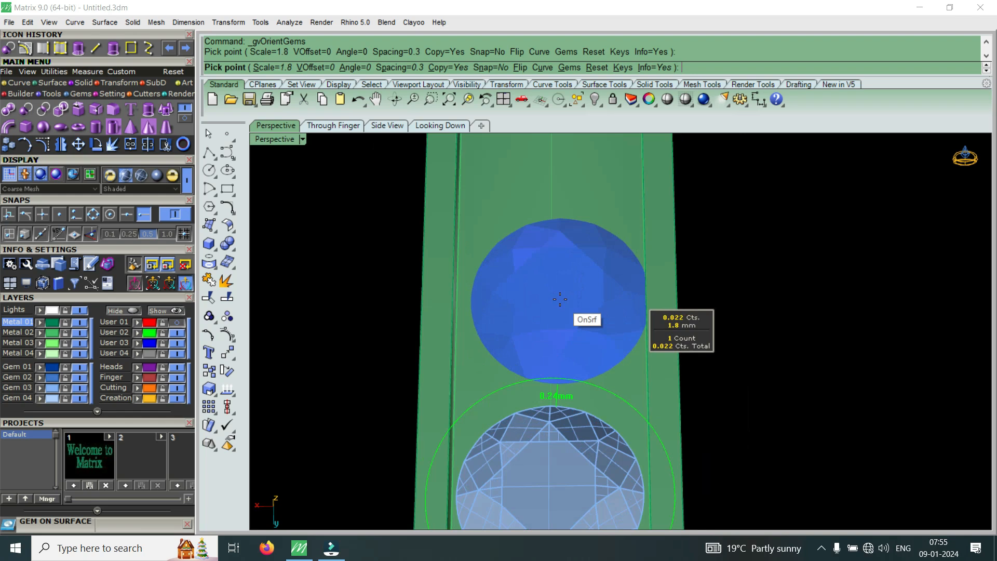
click(553, 308)
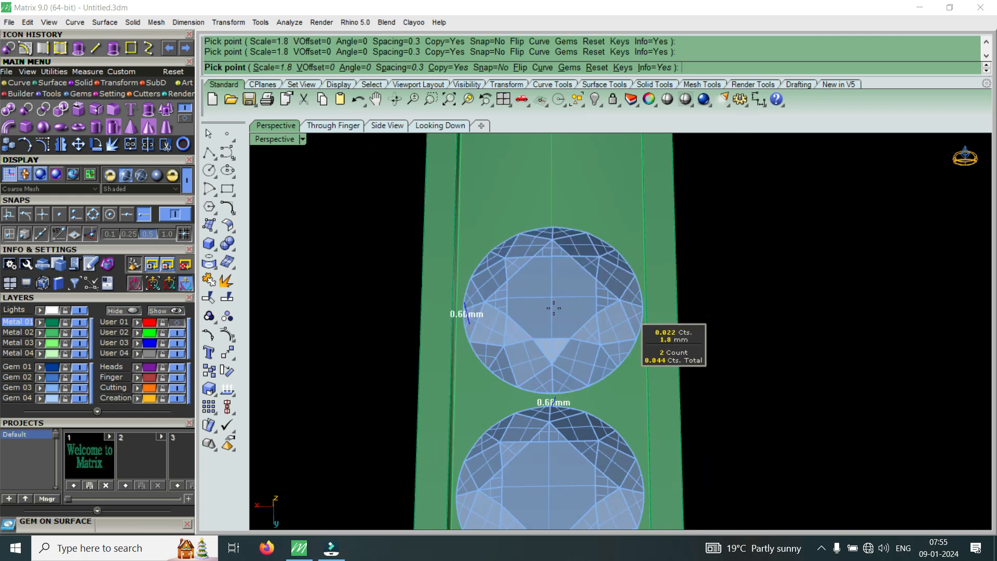
scroll(553, 308, down, 8)
right_click(553, 343)
- Examine how the three gems sit in the recess compared with the height of the bar's rim
scroll(566, 358, up, 6)
scroll(561, 392, up, 3)
scroll(519, 393, down, 5)
right_drag(517, 395, 470, 276)
scroll(508, 322, up, 5)
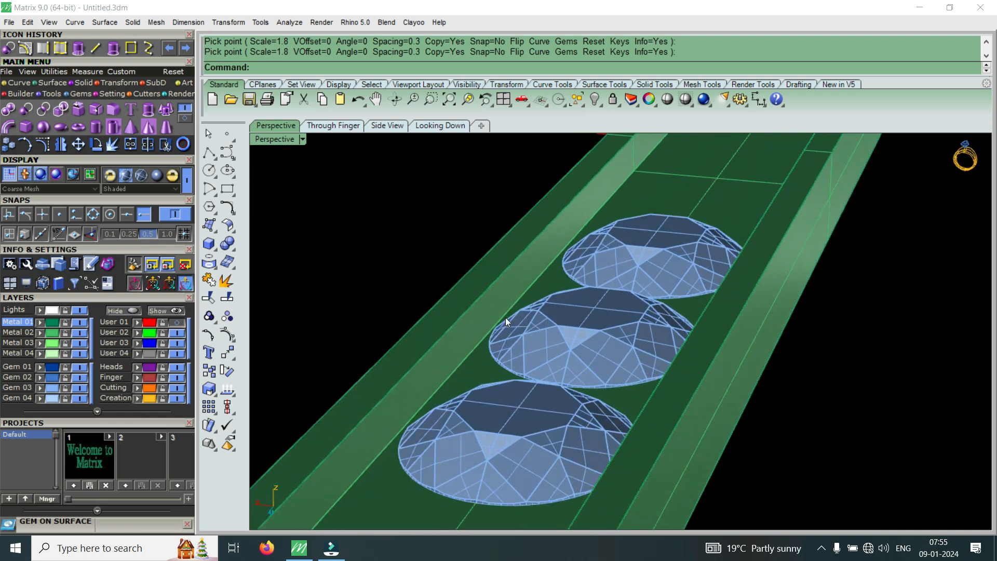
scroll(543, 284, down, 3)
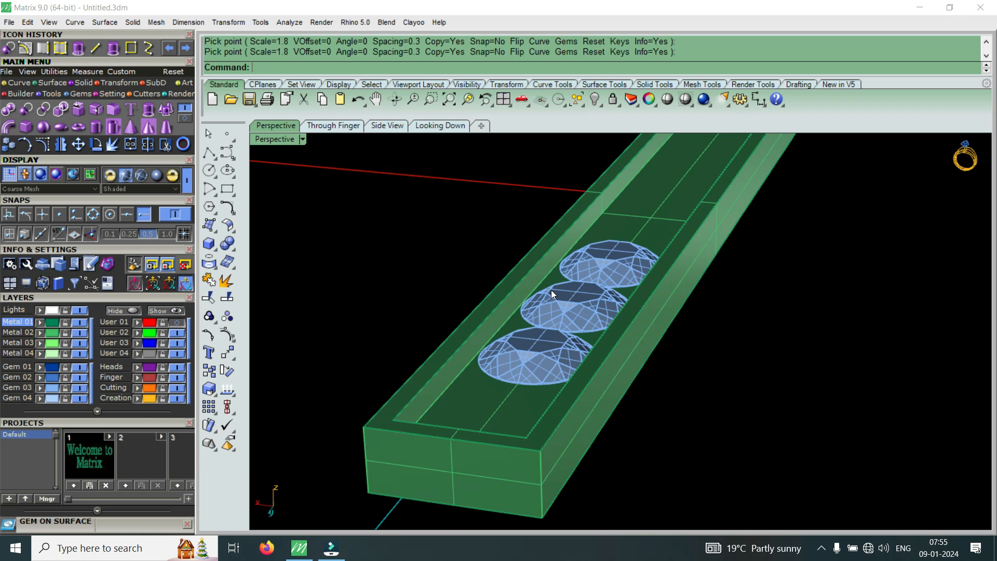
right_drag(552, 289, 443, 318)
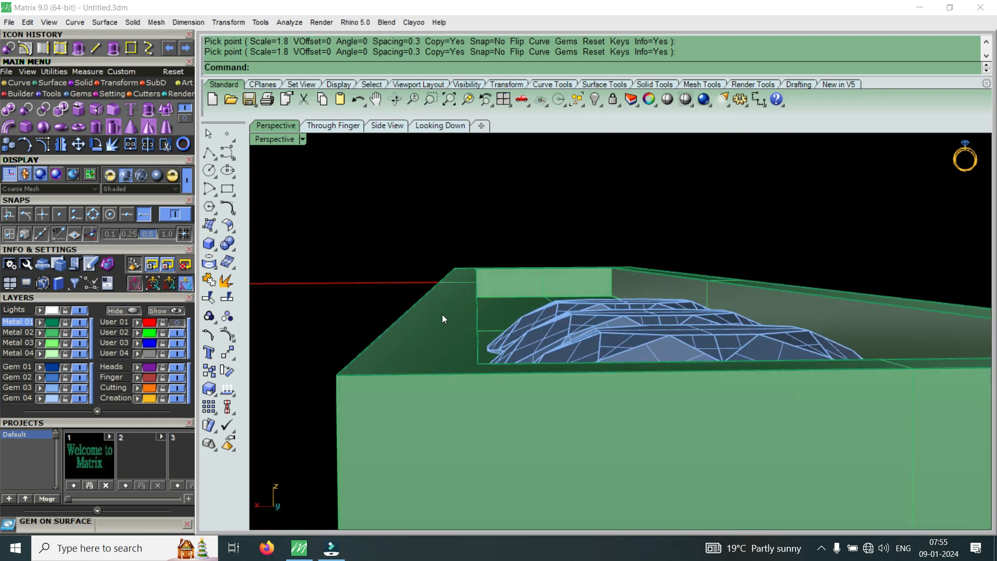
scroll(473, 313, down, 4)
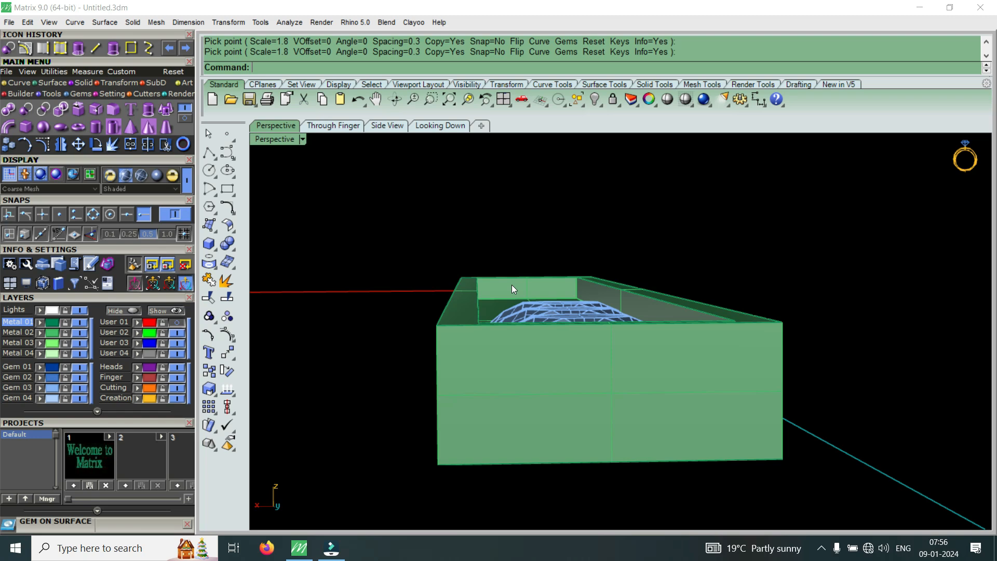
right_drag(515, 284, 509, 376)
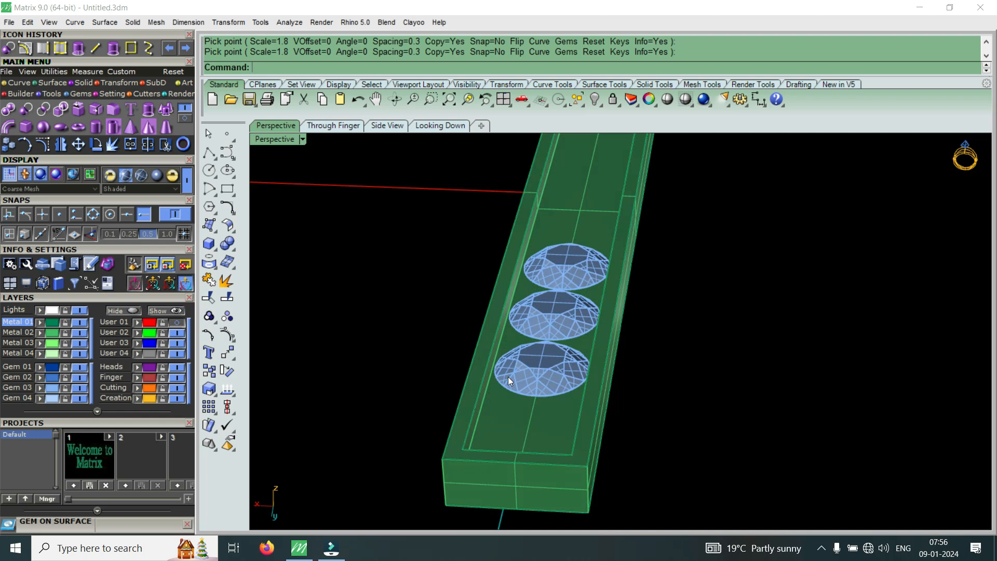
- Undo the gems and the recess work back through the block extrusion and the trim of the top surface
key(ctrl+z)
key(ctrl+z)
key(ctrl+z)
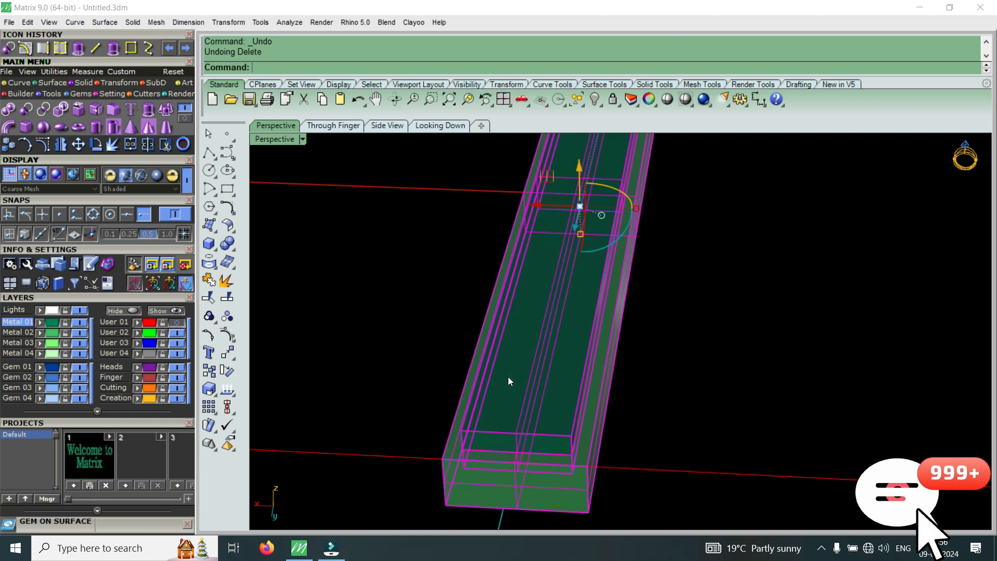
key(ctrl+z)
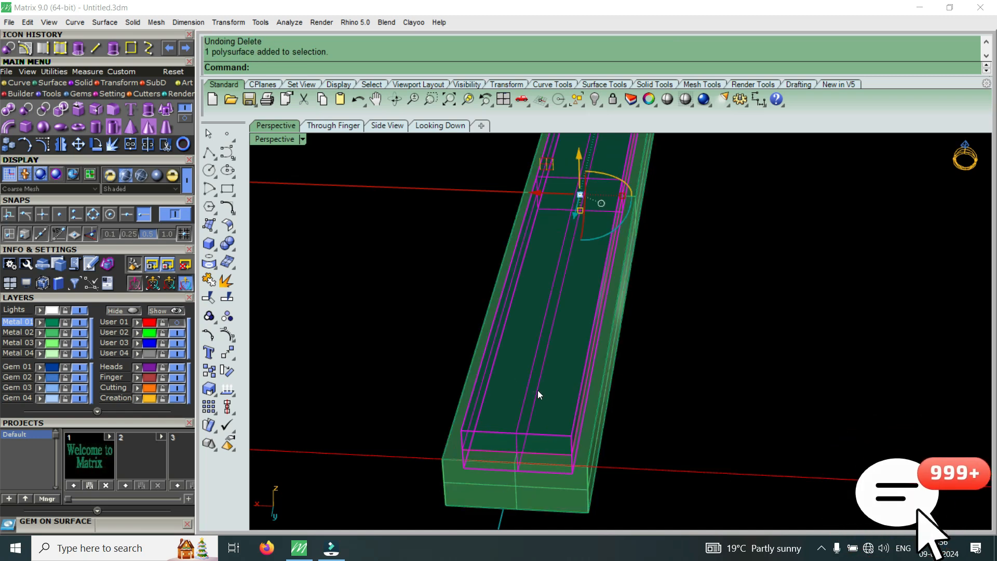
key(Delete)
key(ctrl+z)
key(ctrl+z)
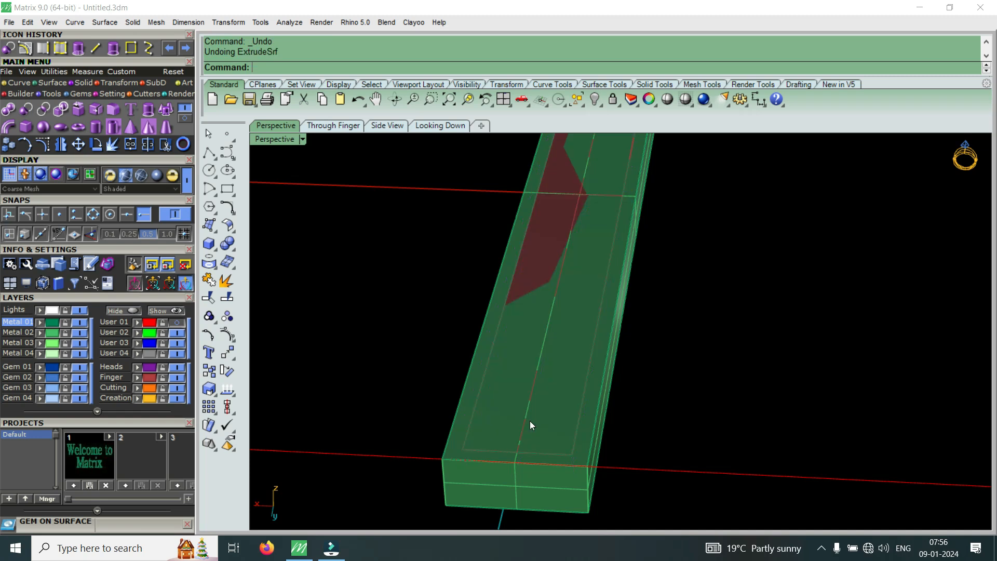
key(ctrl+z)
key(Escape)
- Delete the closed offset curve on the bar's top face
scroll(464, 443, up, 3)
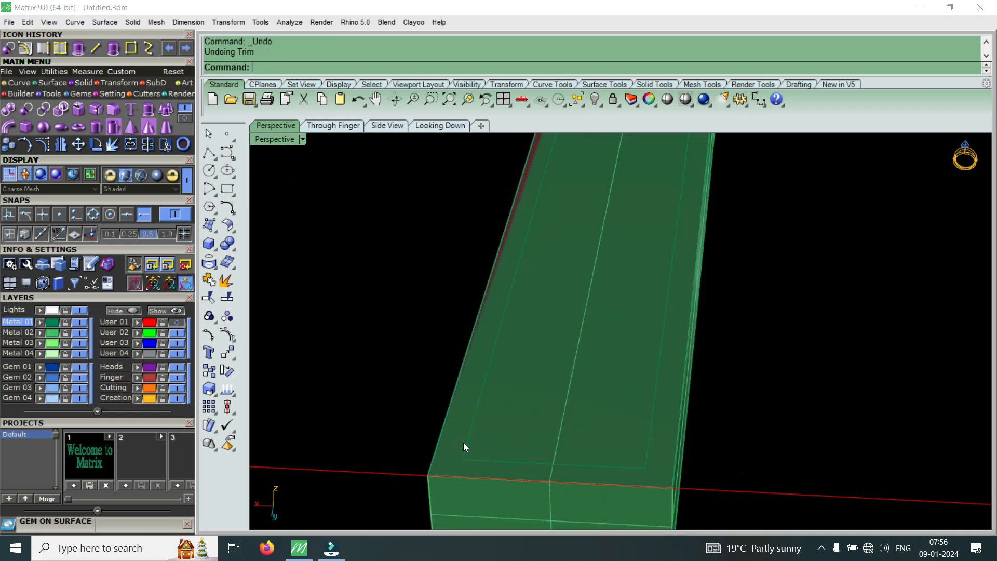
click(468, 444)
key(Delete)
scroll(524, 416, down, 5)
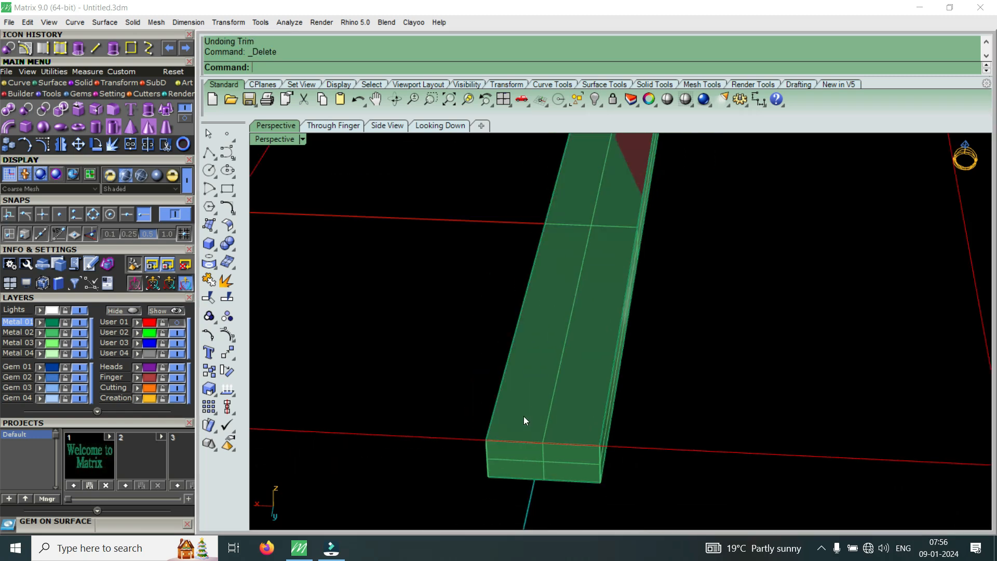
- Examine the outline curve around the bar's top face from several angles
scroll(560, 355, up, 3)
click(583, 337)
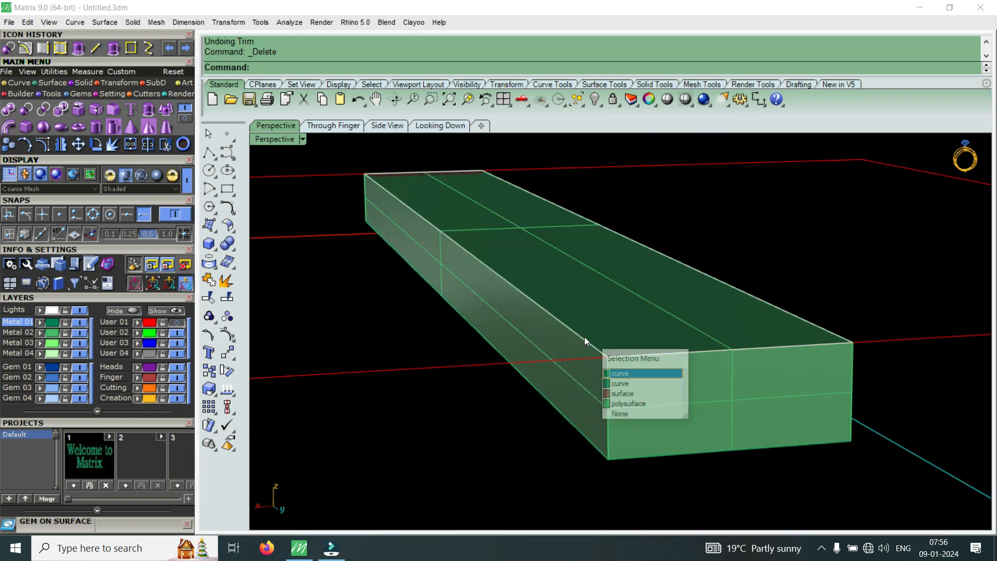
right_drag(627, 328, 649, 345)
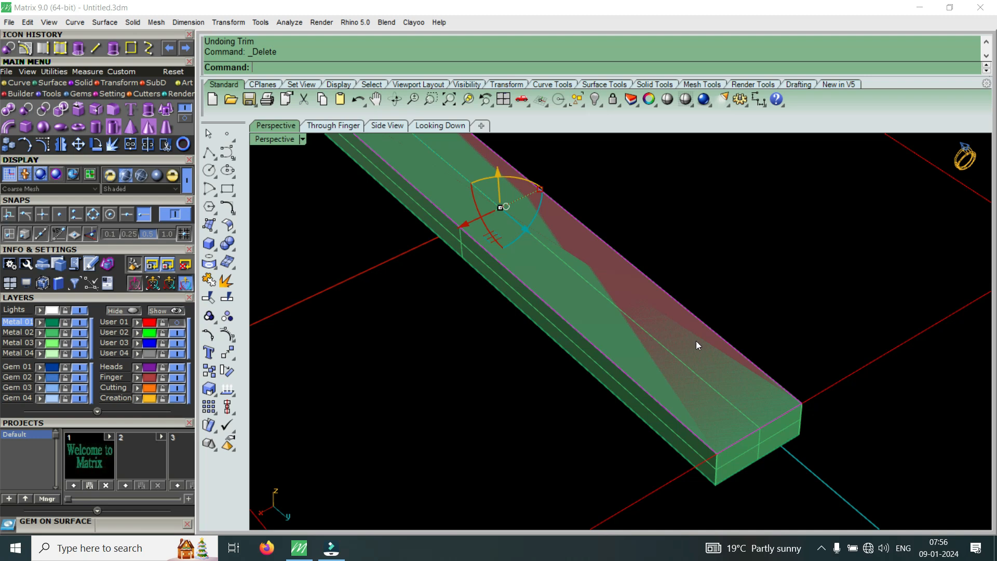
scroll(693, 342, down, 5)
right_drag(674, 359, 626, 349)
scroll(627, 349, up, 6)
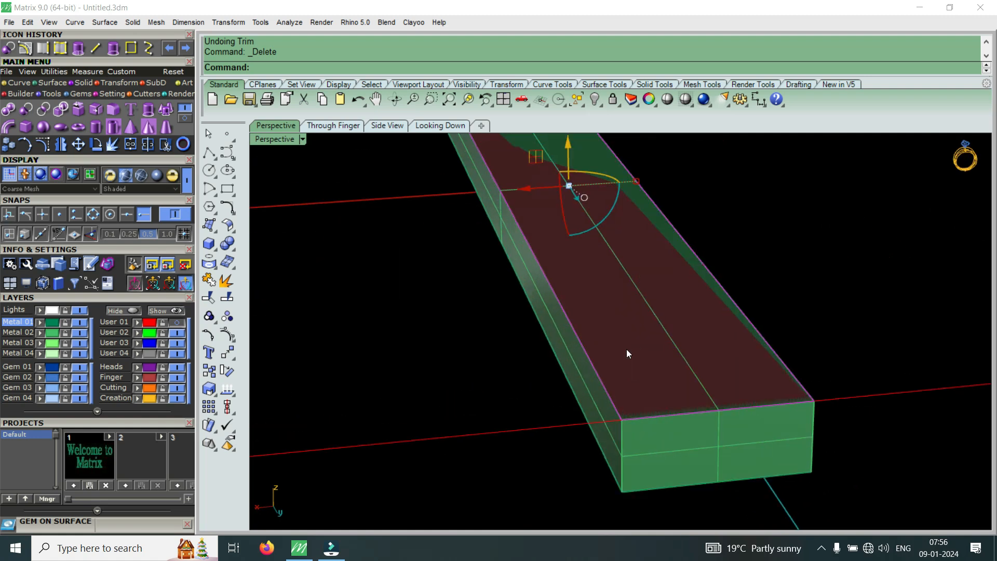
scroll(623, 413, up, 3)
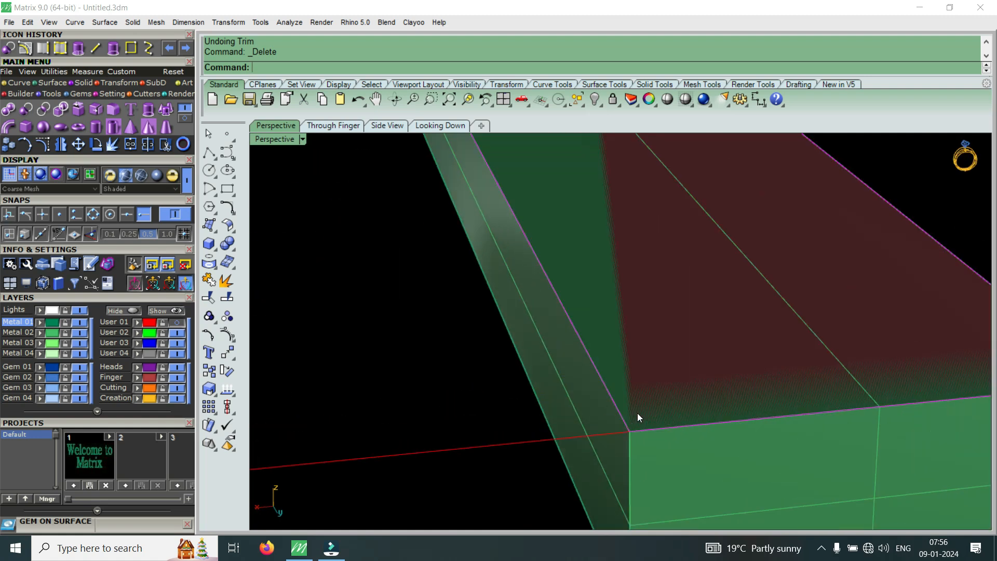
scroll(637, 414, down, 5)
- Undo and redo through the recent history to restore the deleted closed offset curve on the bar's top face
key(ctrl+y)
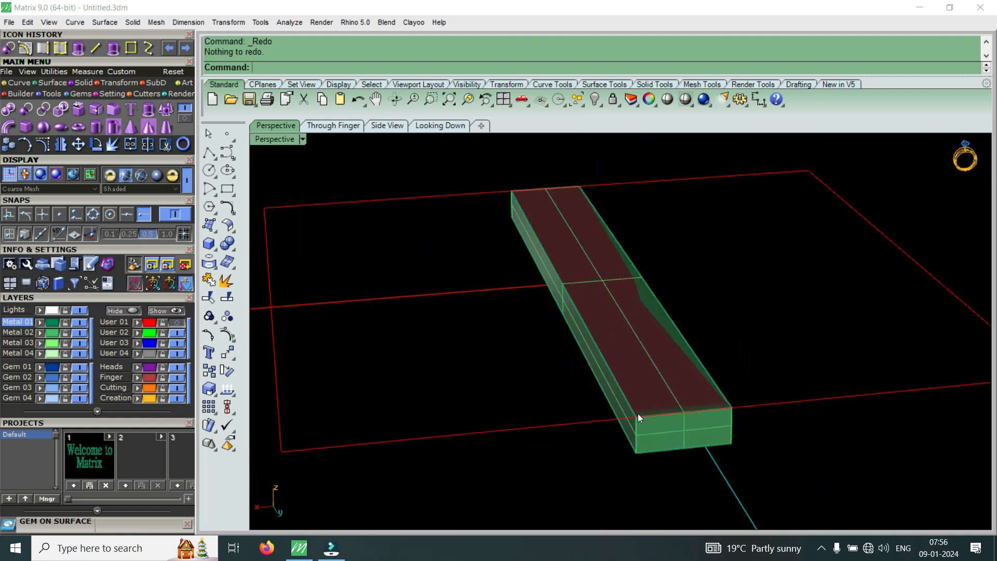
key(ctrl+z)
key(ctrl+z)
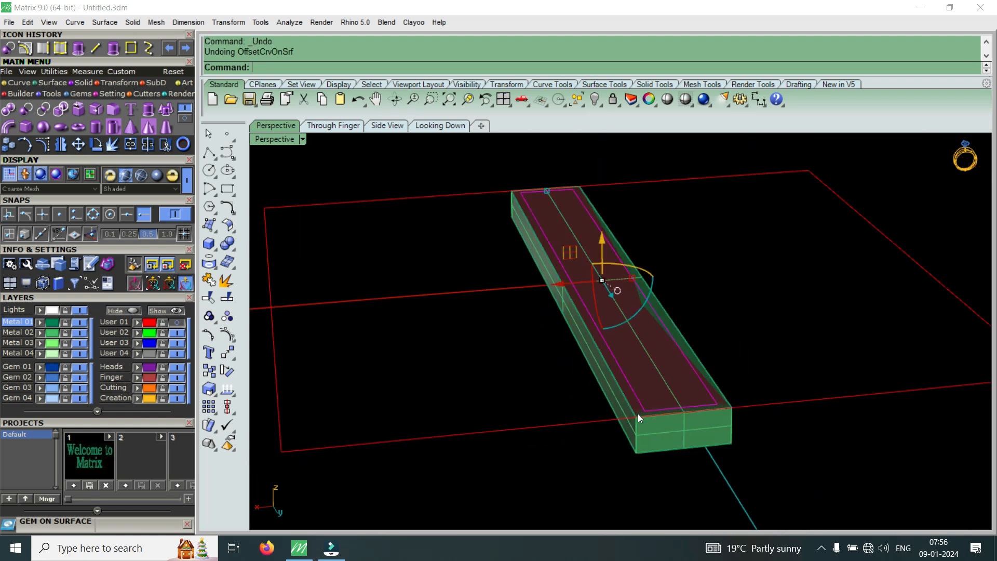
key(ctrl+z)
key(ctrl+z)
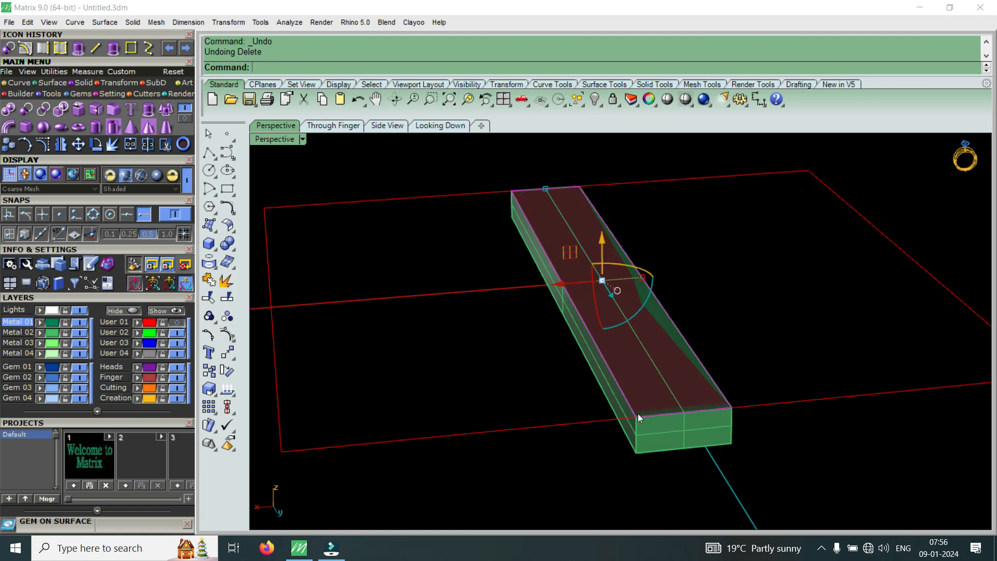
key(ctrl+y)
key(ctrl+y)
key(ctrl+y)
key(ctrl+y)
right_drag(639, 413, 795, 308)
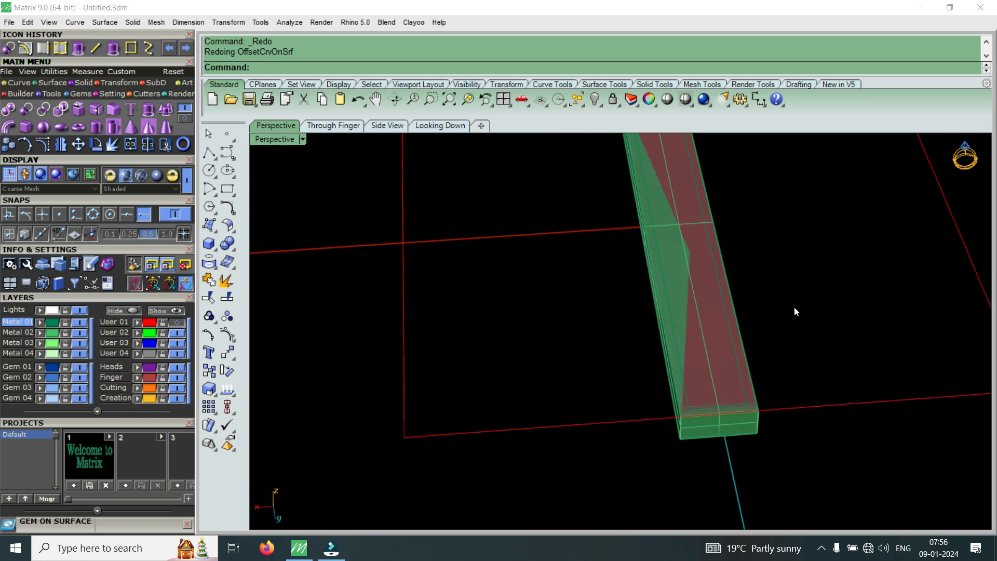
- Copy the whole bar with its curves and top surface sideways by about two bar widths in the Looking Down view
drag(741, 365, 731, 371)
right_drag(732, 371, 654, 367)
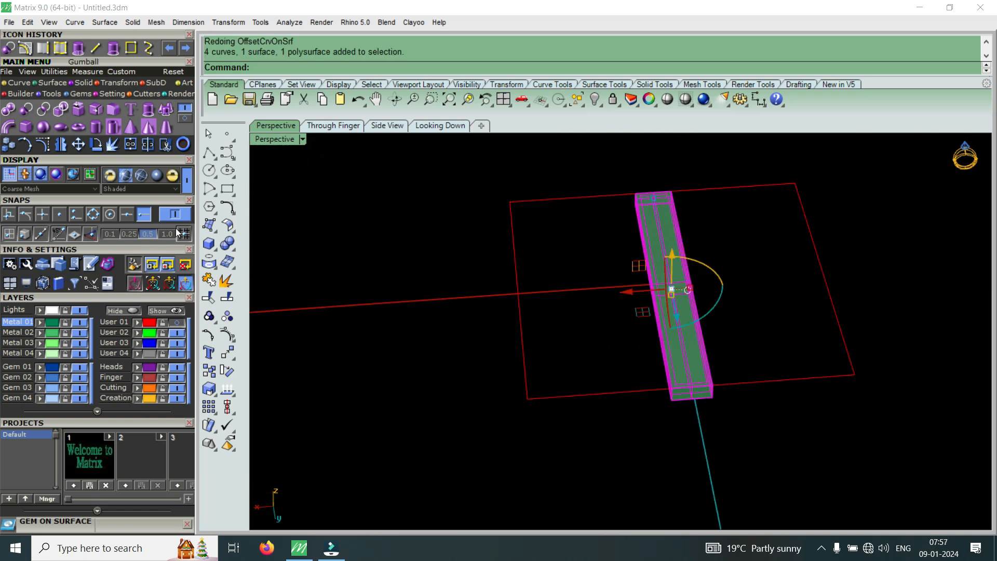
double_click(270, 137)
double_click(270, 137)
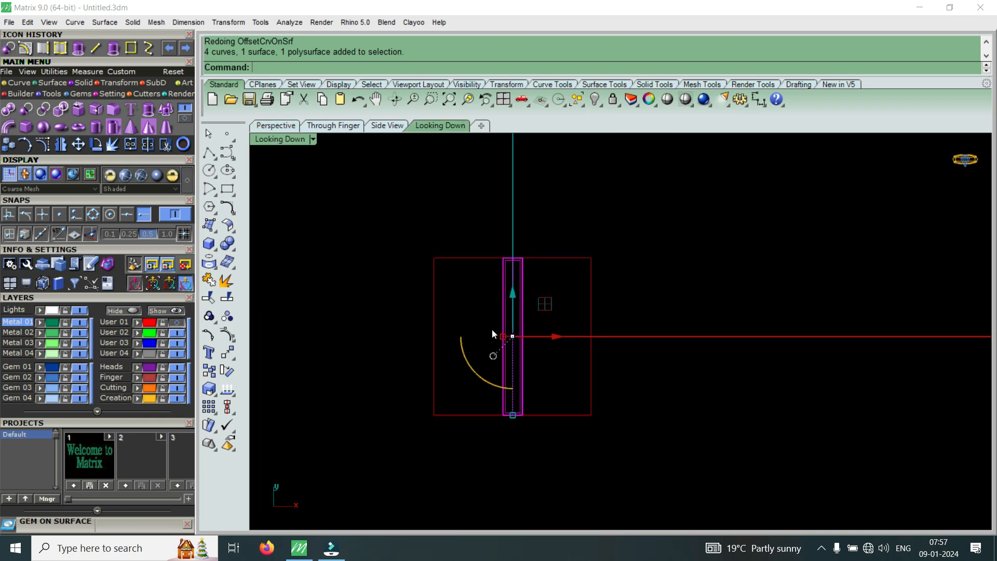
click(10, 145)
click(651, 306)
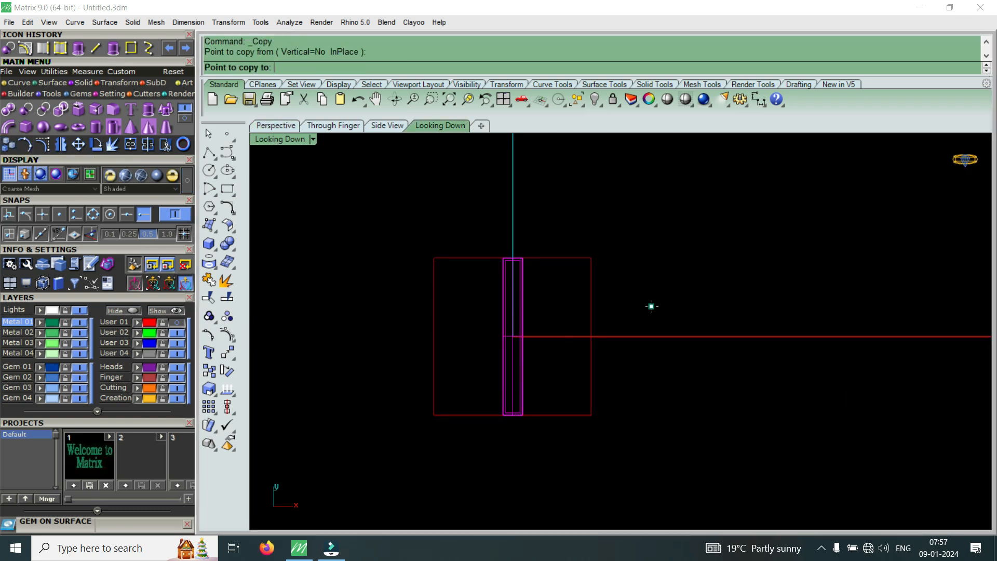
click(691, 306)
right_click(692, 308)
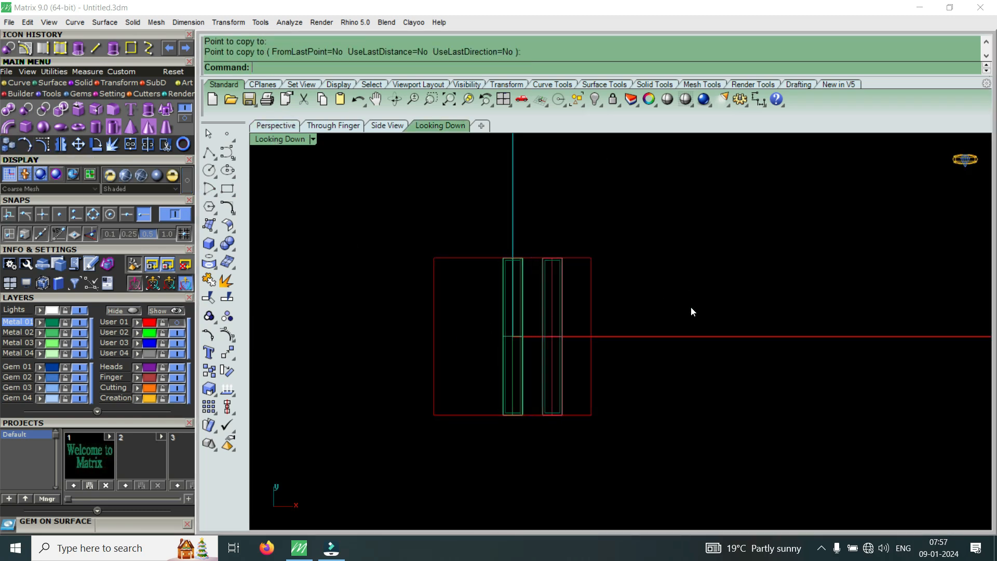
- Hide the Metal 02 layer in the Perspective view so only the top surfaces and curves of both bars show
double_click(283, 137)
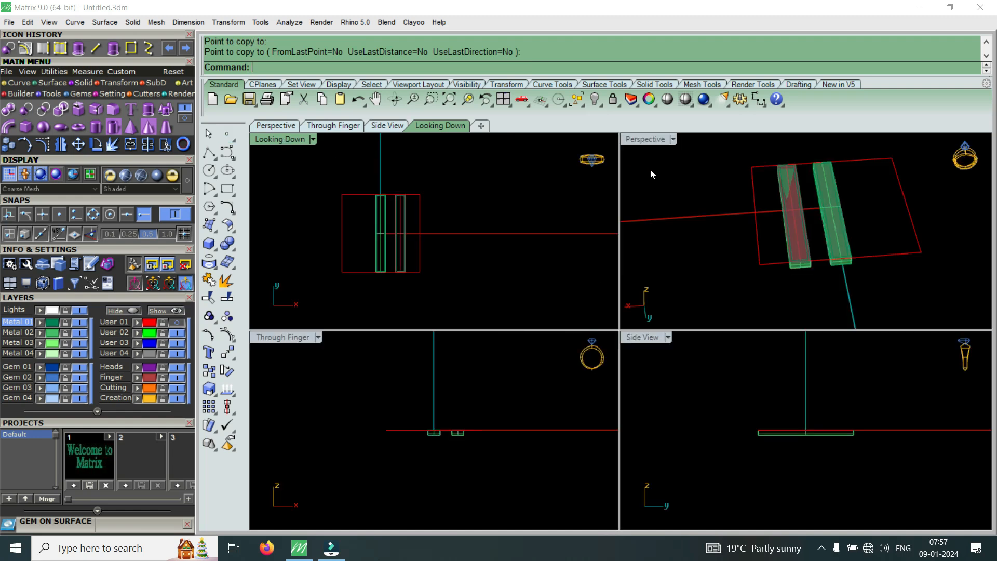
click(656, 146)
double_click(656, 146)
scroll(676, 364, up, 5)
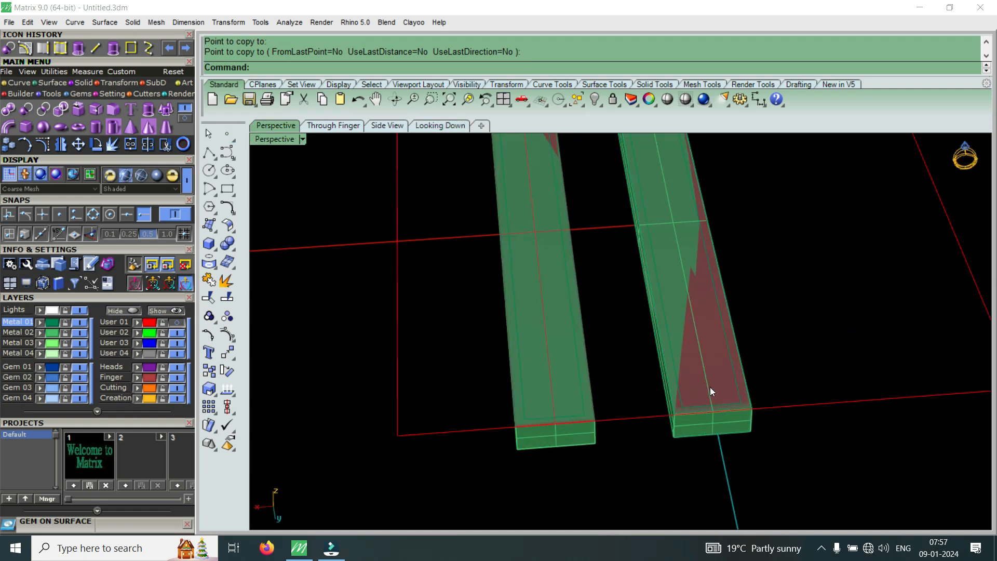
click(78, 333)
scroll(726, 390, up, 3)
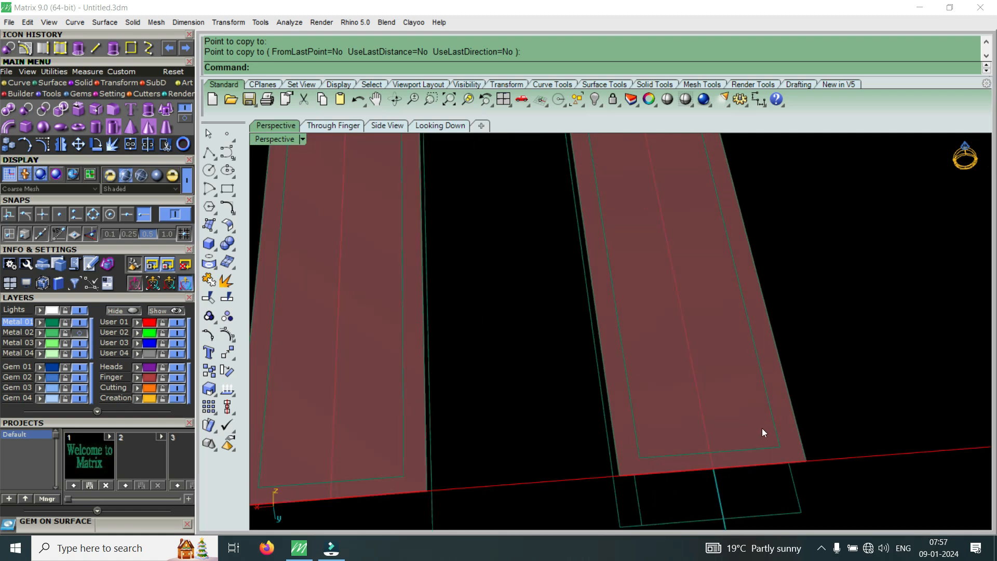
- Trim away the original bar's top surface outside the offset curve, and show the Metal 02 layer again
click(767, 442)
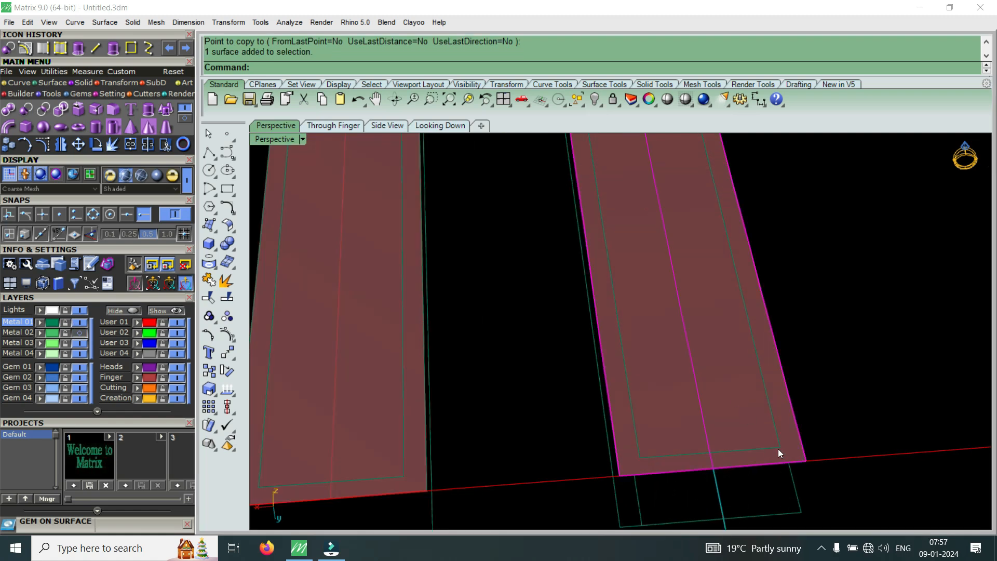
click(774, 450)
click(811, 484)
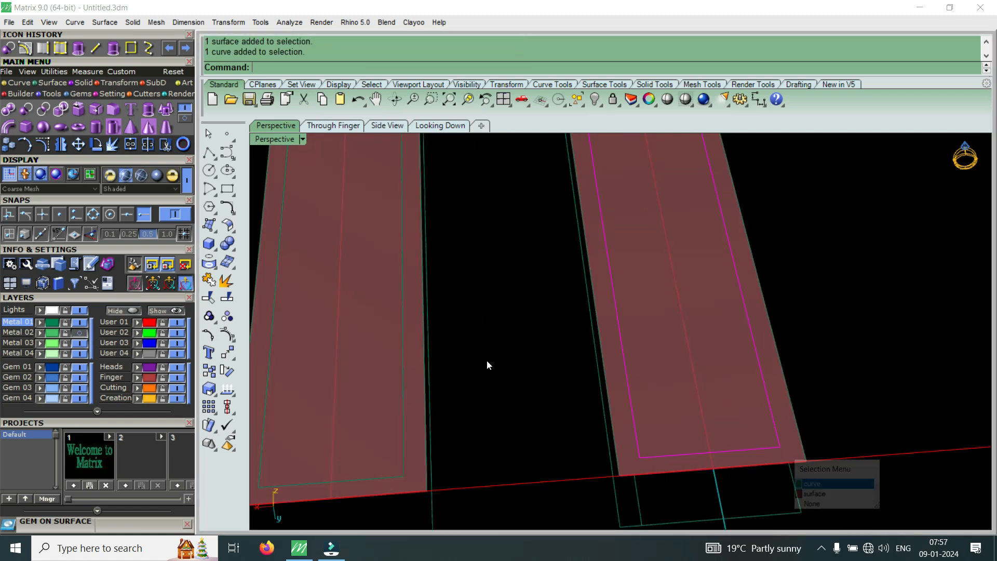
click(165, 146)
scroll(682, 434, up, 4)
click(615, 449)
key(Return)
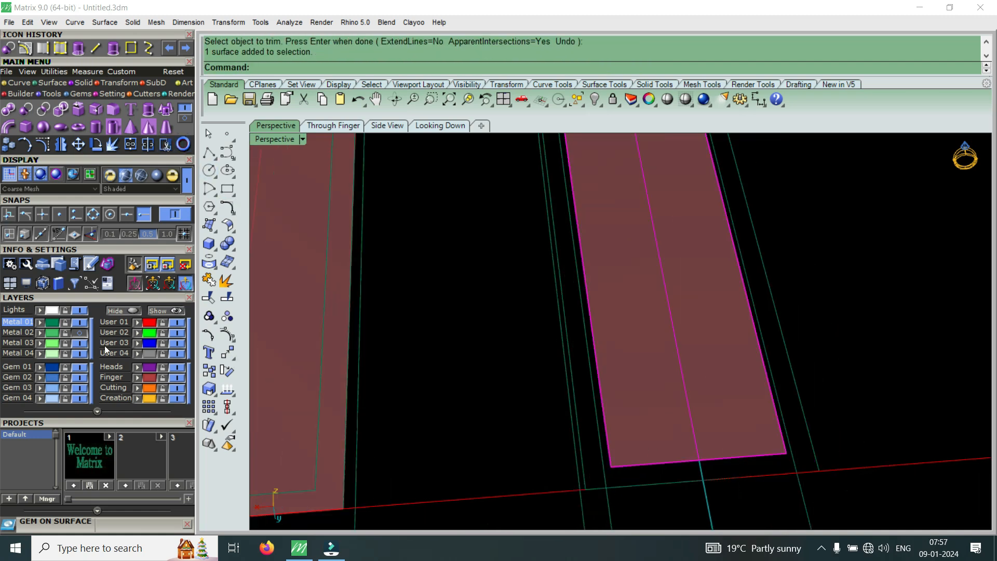
click(81, 333)
right_drag(667, 395, 688, 313)
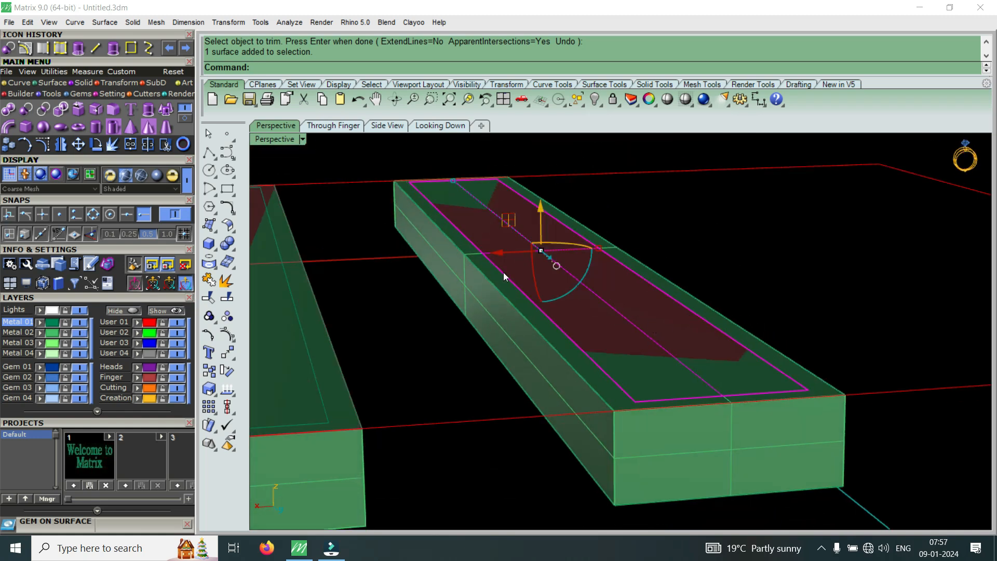
- Try a both-sides solid extrusion of the trimmed inner surface, cancel it, and start an offset command instead
click(78, 50)
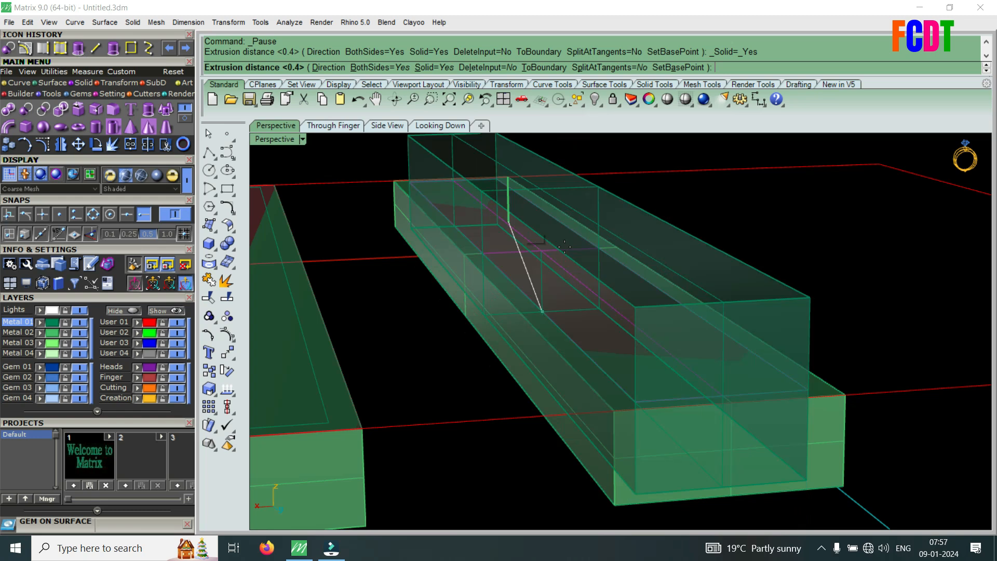
key(Escape)
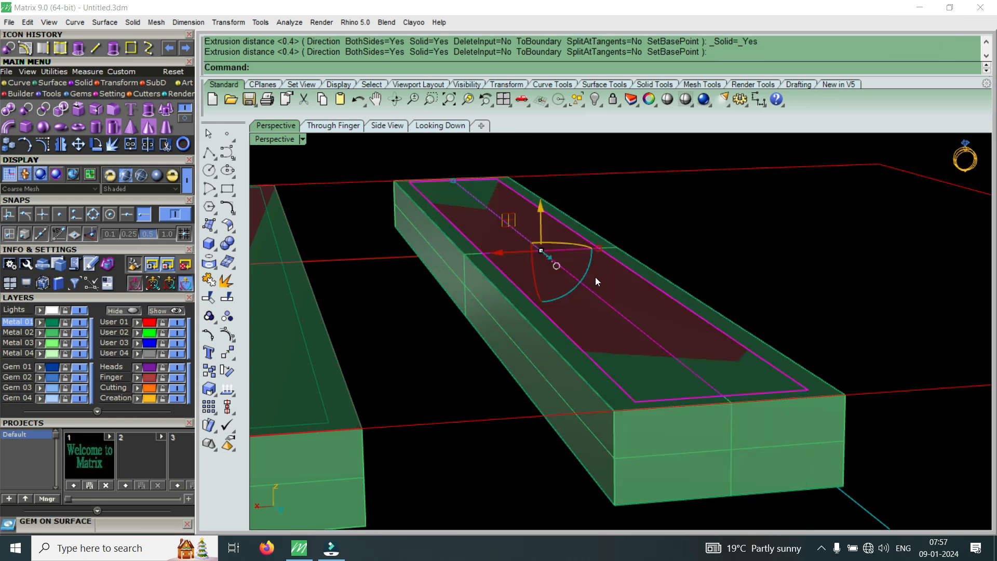
text(OffsetCrvOnSrf)
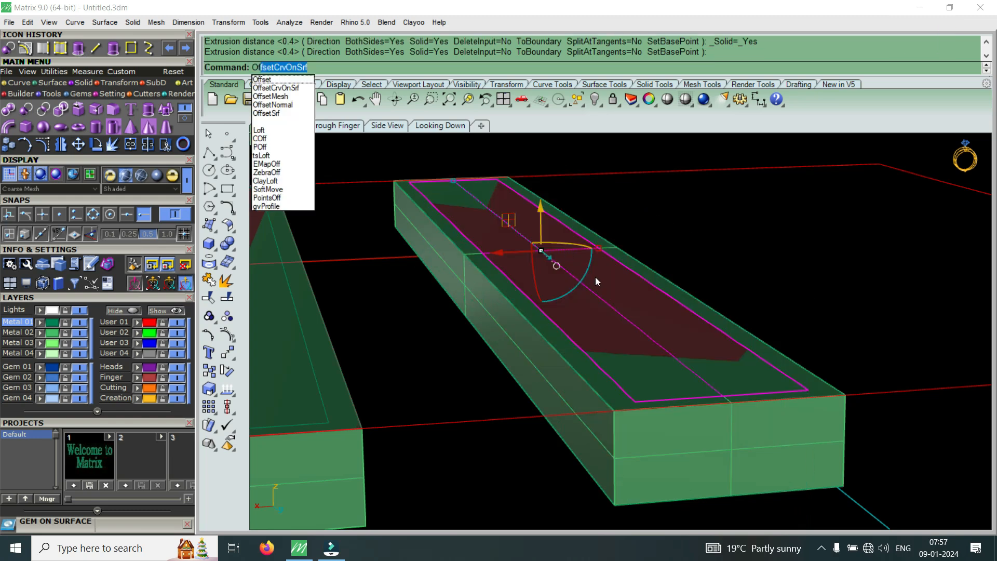
- Offset the inset rectangular surface on the bar's top face by 0.7 to both sides as a solid
click(285, 114)
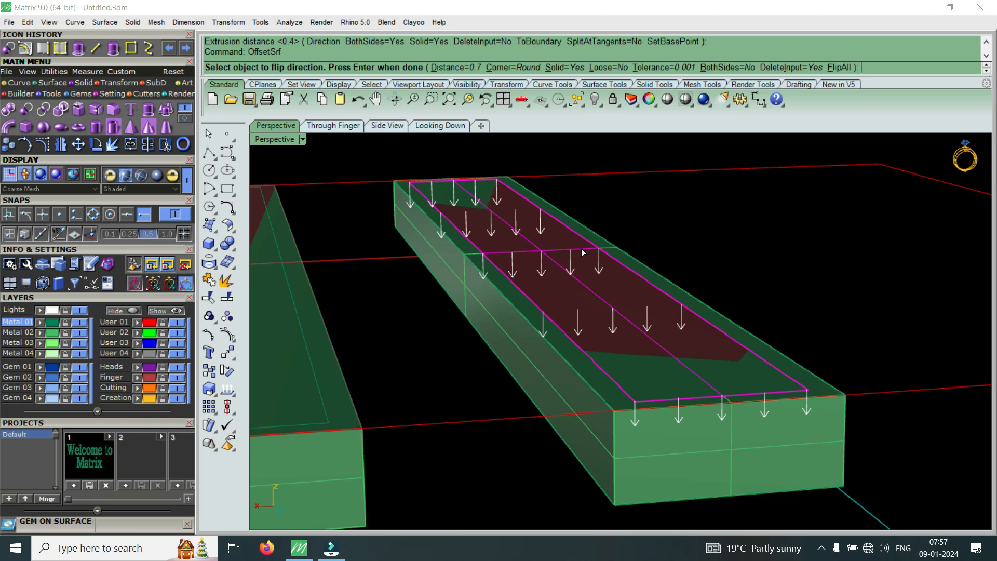
click(738, 68)
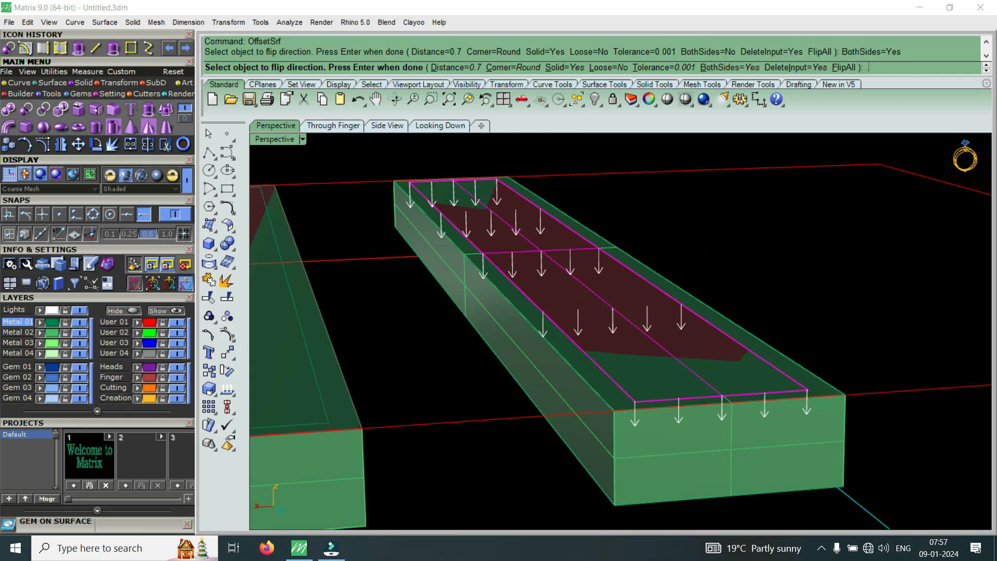
key(Return)
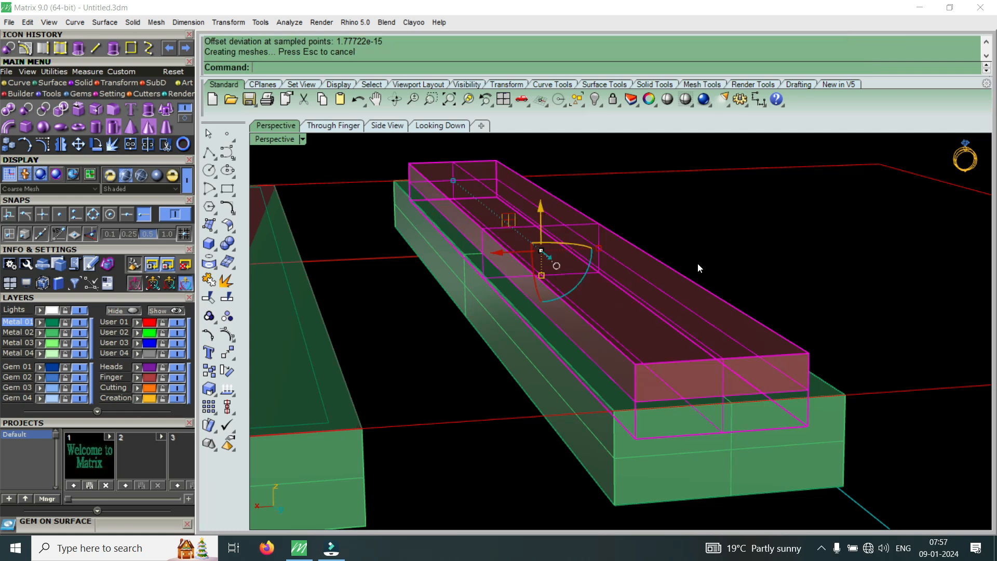
click(697, 263)
- Subtract the offset solid from the bar with Boolean Difference to cut a long rectangular recess in its top face
right_drag(615, 340, 525, 281)
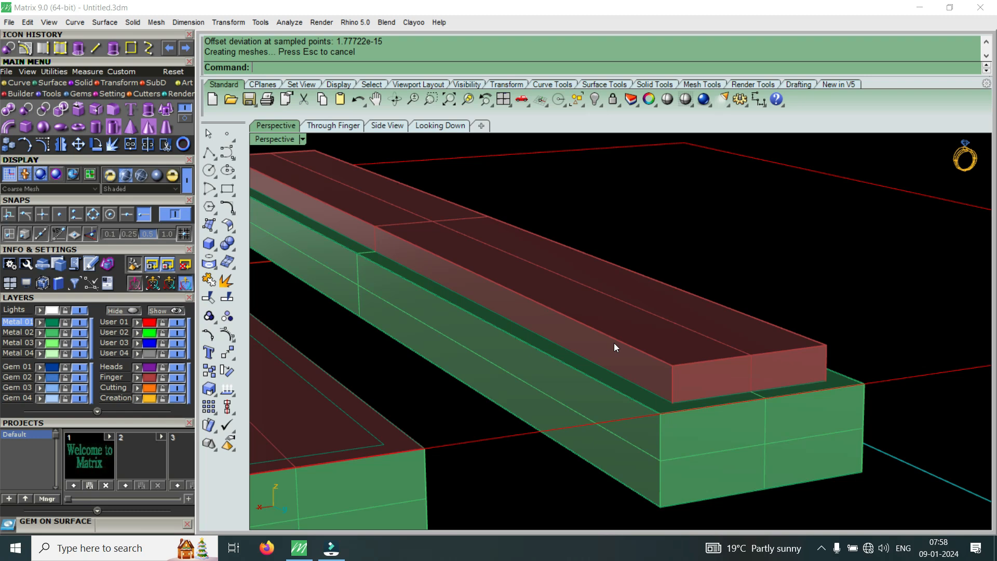
click(10, 49)
click(494, 351)
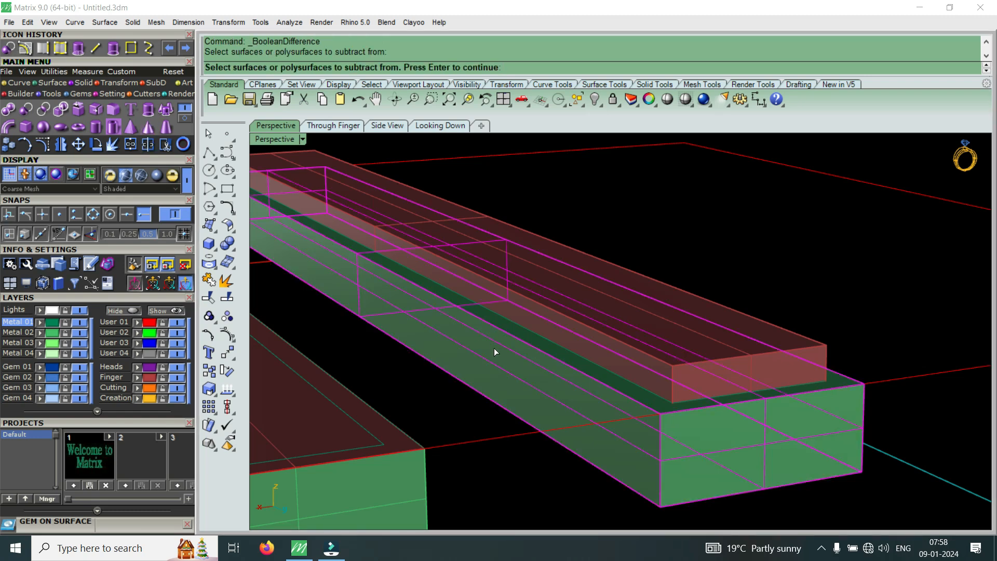
key(Return)
click(557, 301)
key(Return)
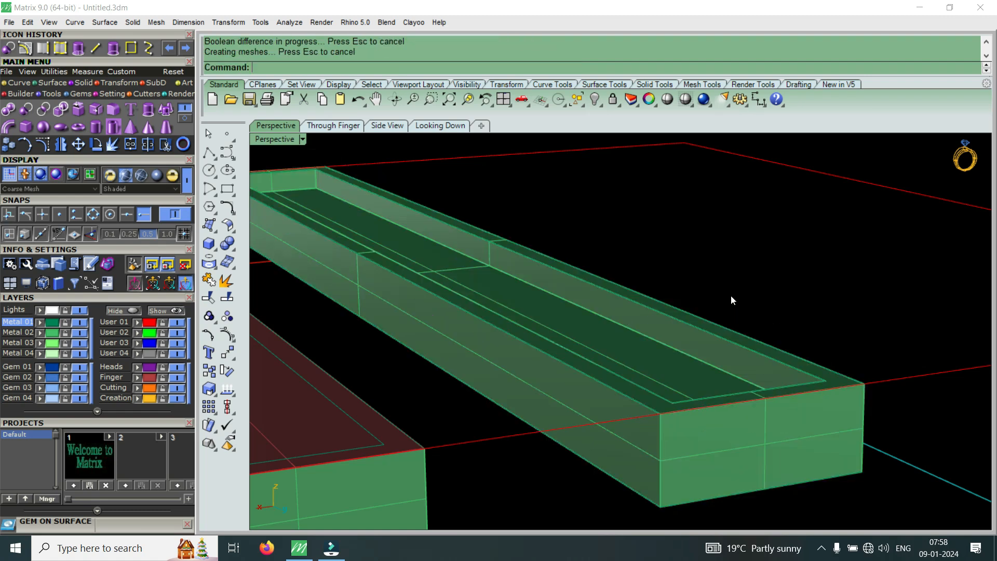
- Delete the inset rectangular curve from the top face of the other, uncut bar
scroll(730, 296, down, 3)
scroll(748, 308, up, 5)
scroll(798, 328, down, 5)
right_drag(794, 332, 652, 375)
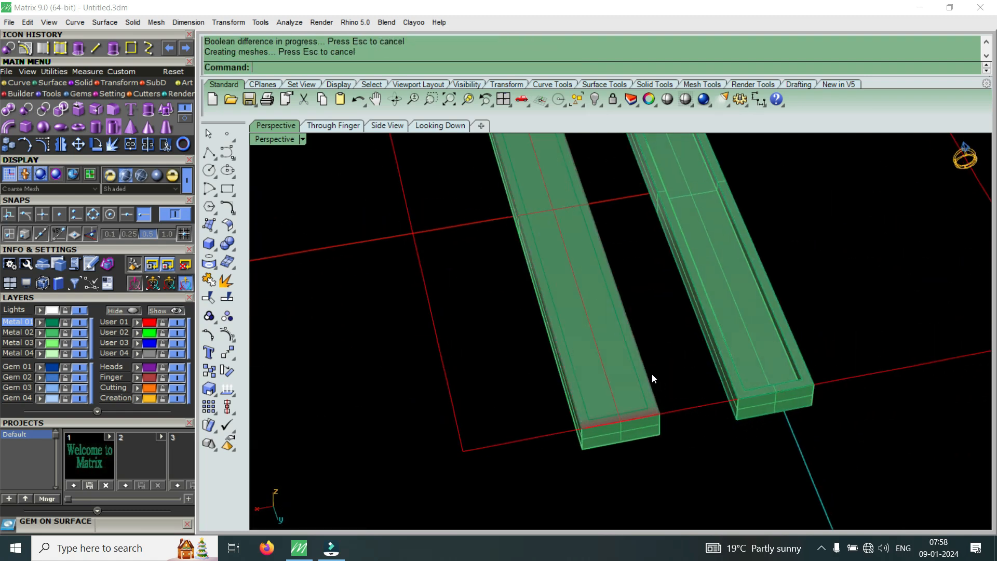
scroll(796, 344, up, 3)
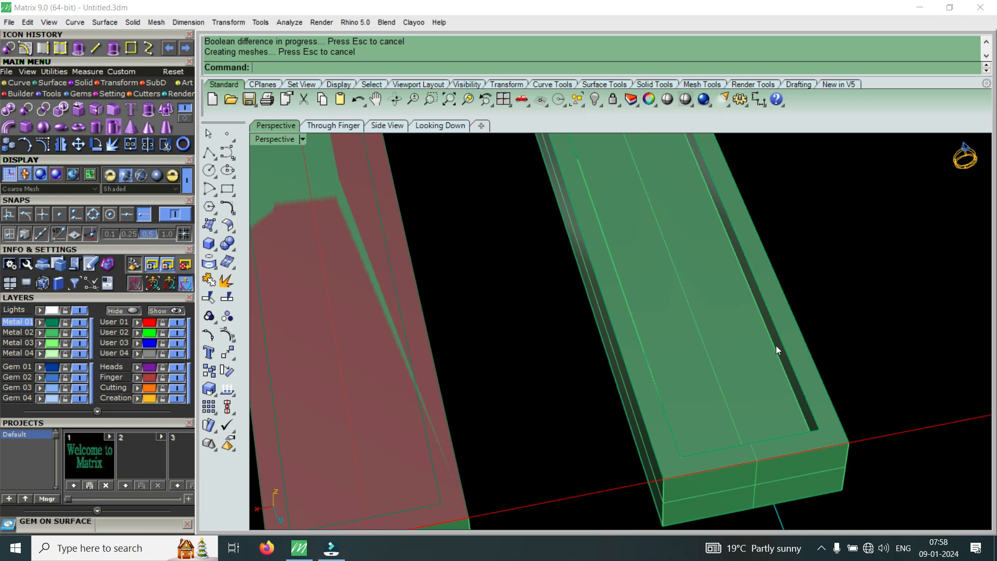
scroll(680, 420, down, 5)
scroll(664, 399, up, 5)
click(672, 403)
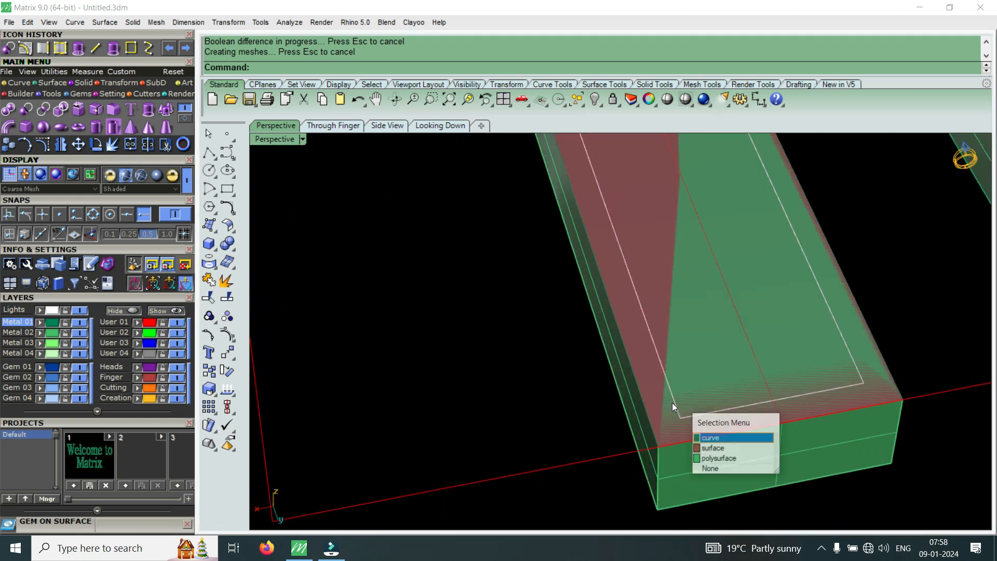
key(Delete)
scroll(693, 390, down, 1)
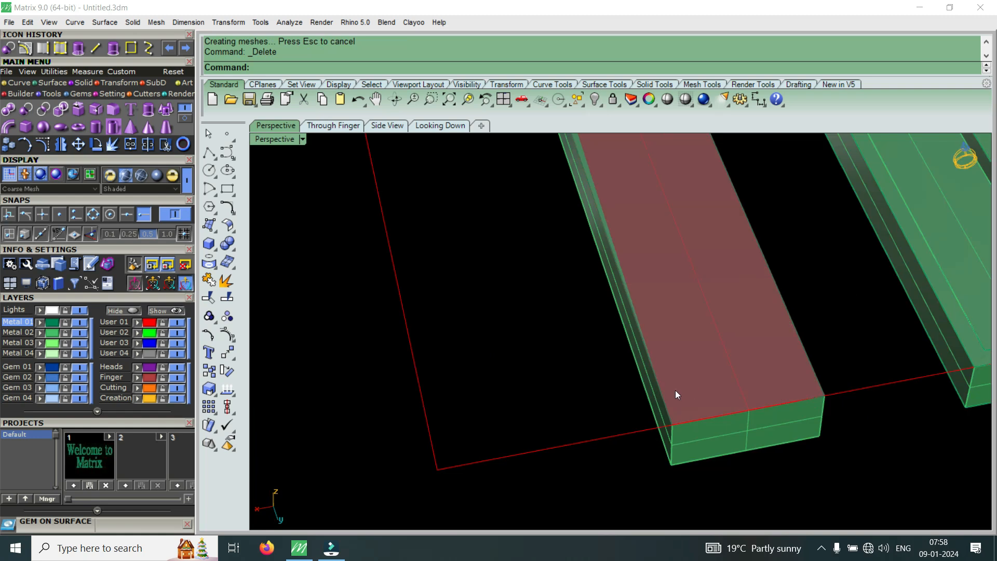
scroll(670, 395, up, 2)
click(669, 411)
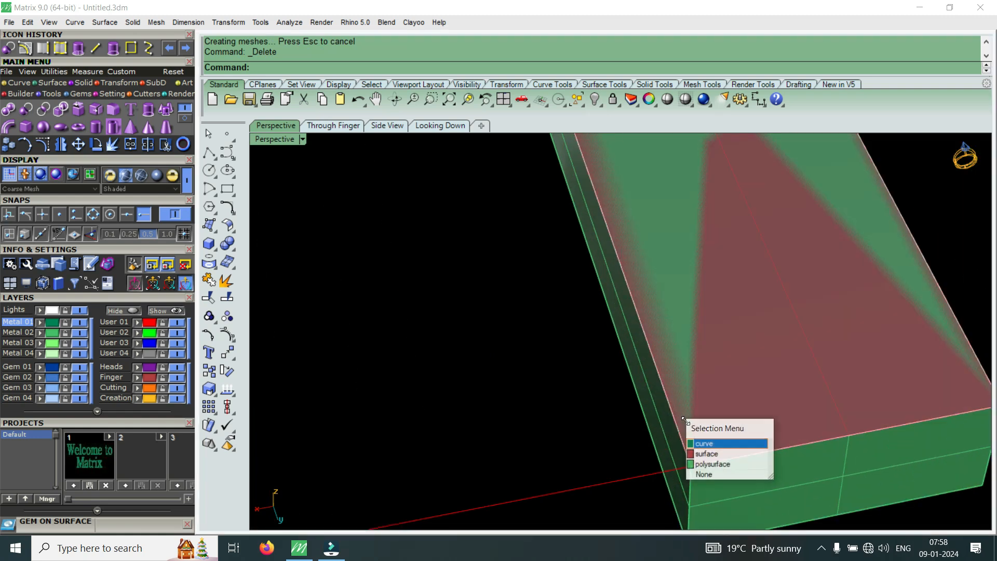
click(699, 447)
scroll(655, 426, down, 2)
right_drag(655, 417, 735, 411)
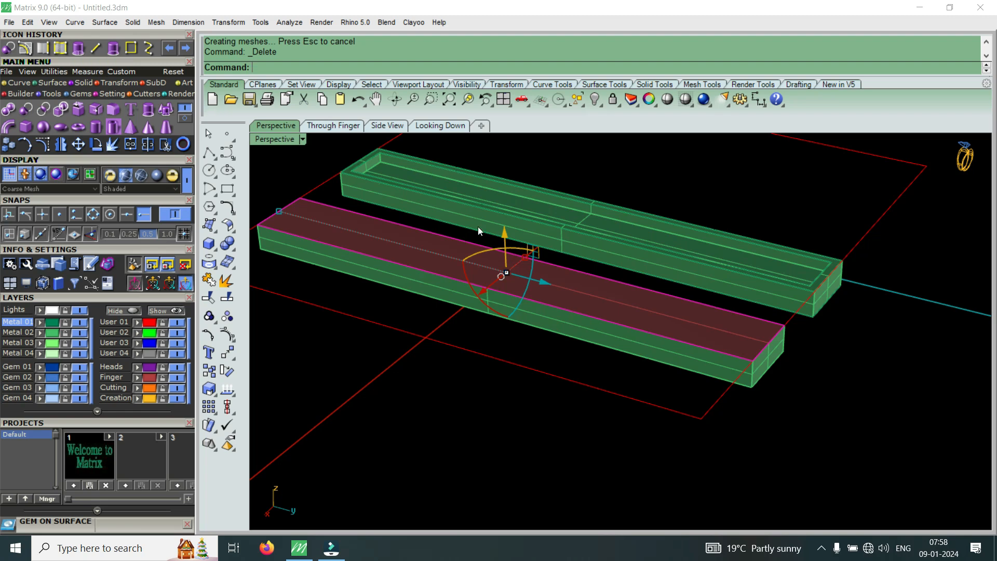
right_drag(740, 414, 737, 367)
scroll(780, 229, up, 4)
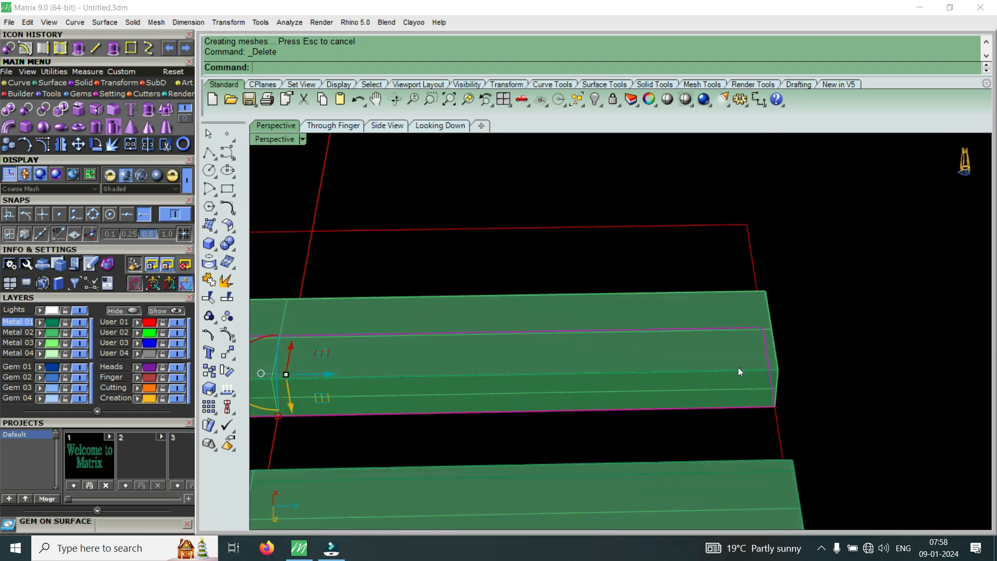
scroll(738, 368, up, 3)
click(756, 383)
click(797, 410)
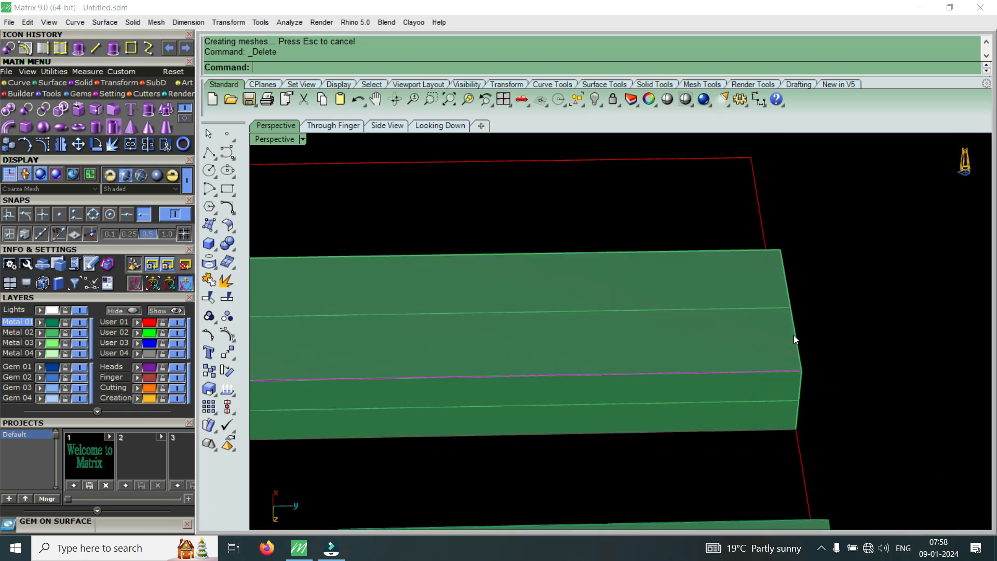
key(Escape)
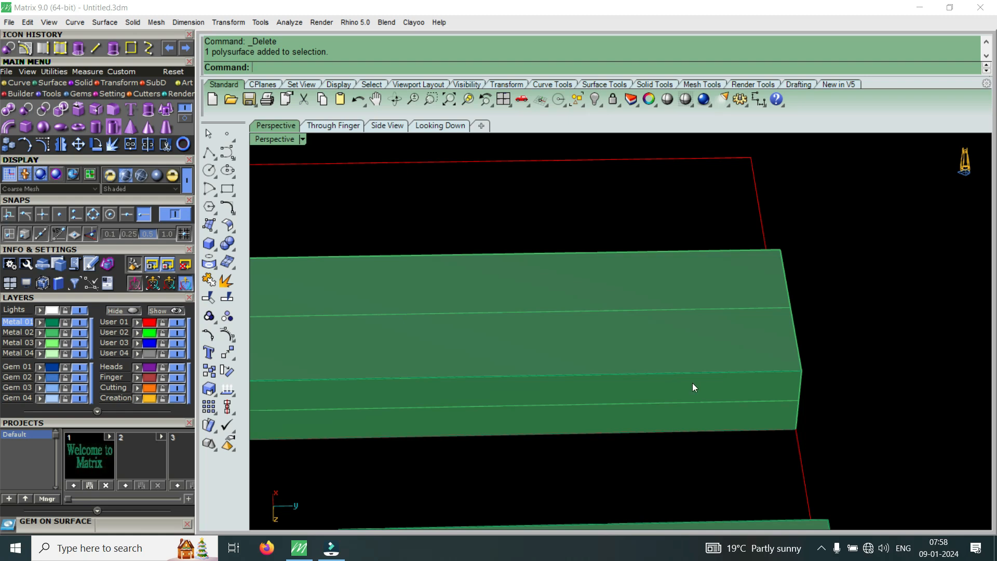
- Delete the leftover curve along the long underside edge of the uncut bar
scroll(813, 323, down, 3)
right_drag(813, 323, 440, 328)
scroll(468, 328, up, 2)
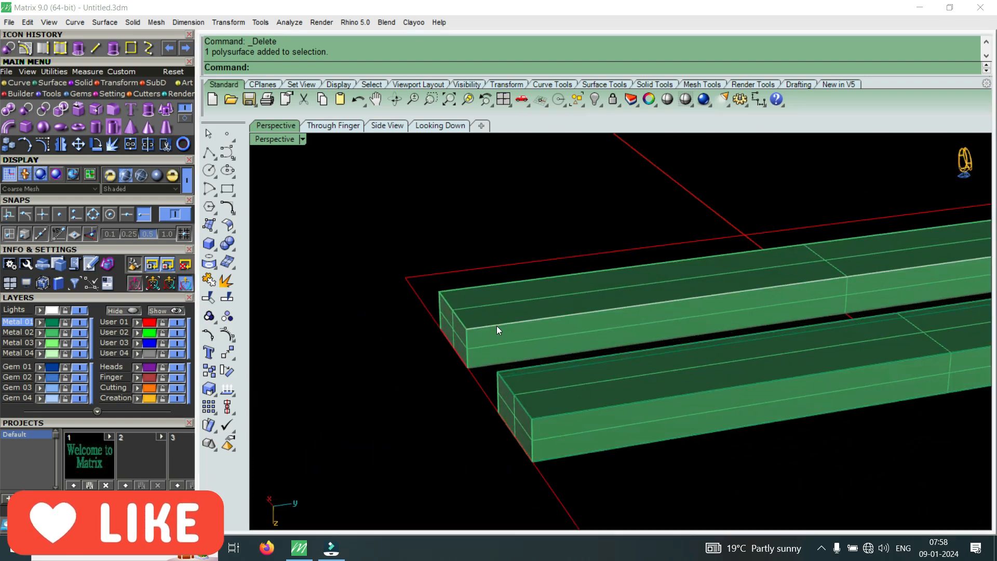
click(496, 325)
key(Delete)
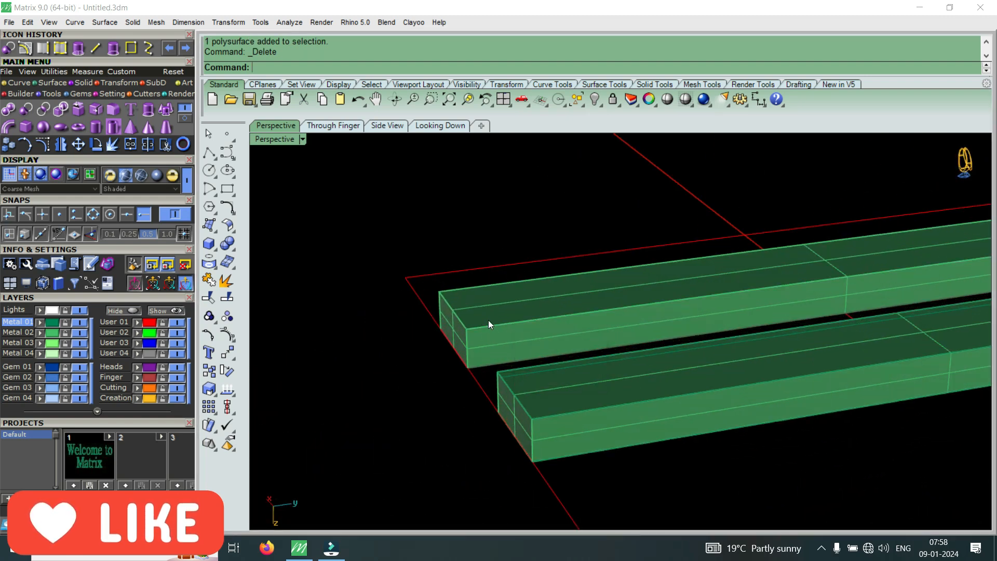
- Duplicate the four edges around the underside face of the uncut bar as curves
scroll(447, 327, up, 2)
click(62, 51)
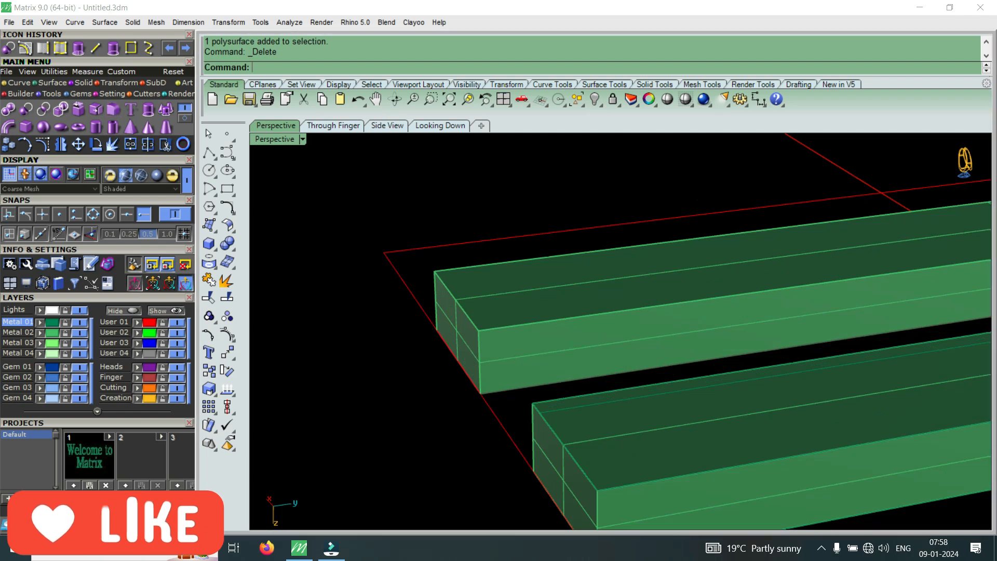
click(514, 329)
scroll(470, 324, down, 2)
scroll(501, 285, down, 3)
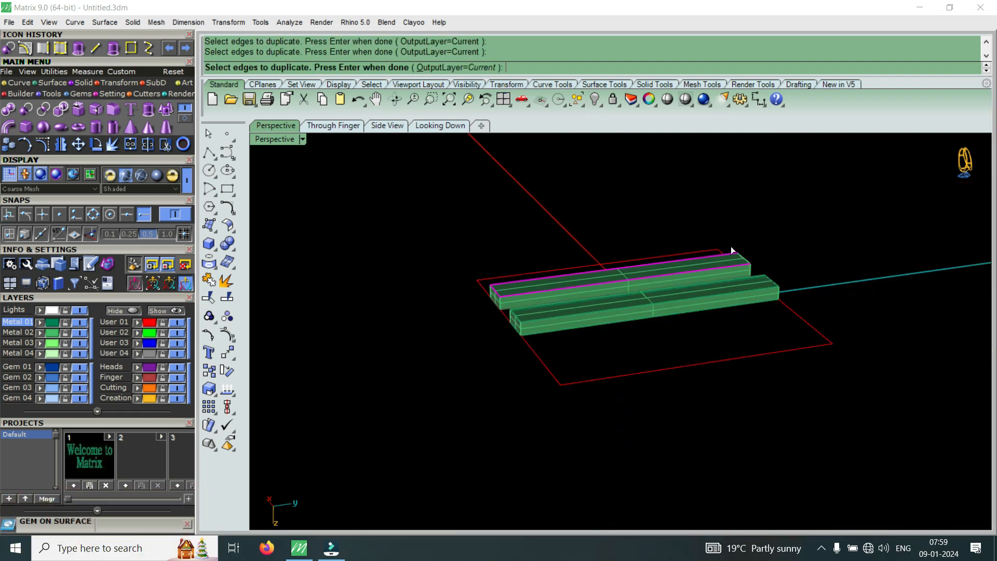
scroll(731, 246, up, 3)
key(Return)
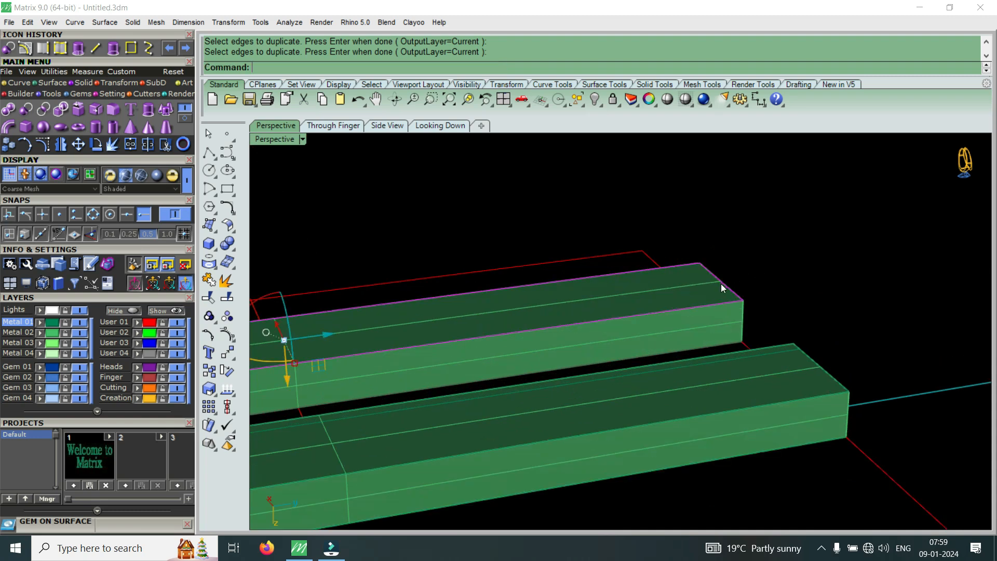
- Offset the duplicated long edge curve by 0.2 inward on the uncut bar's underside surface
scroll(661, 228, down, 2)
scroll(606, 248, down, 2)
scroll(453, 312, up, 2)
scroll(452, 312, up, 2)
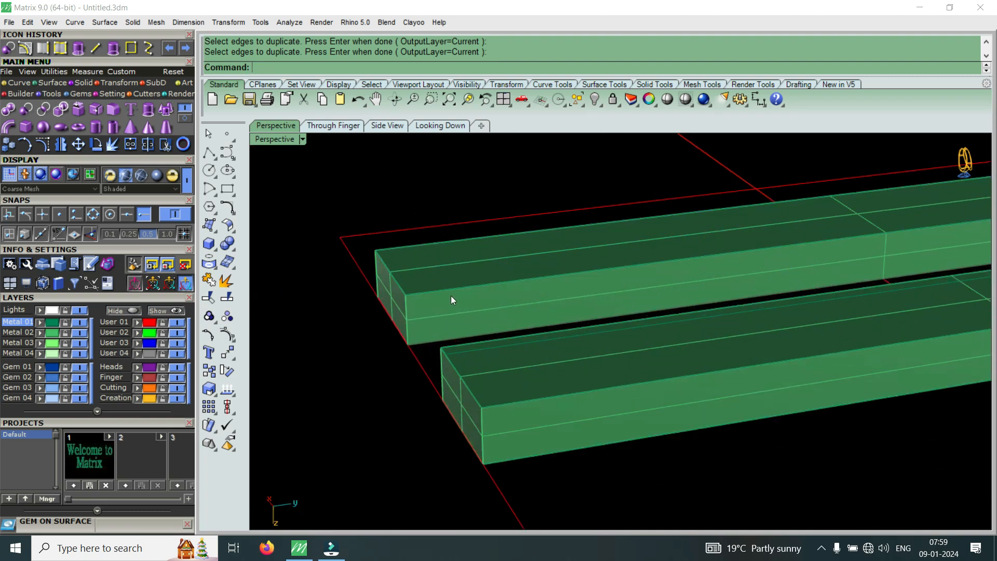
click(451, 286)
scroll(502, 264, down, 1)
scroll(502, 262, down, 3)
right_drag(506, 272, 600, 271)
scroll(612, 278, up, 5)
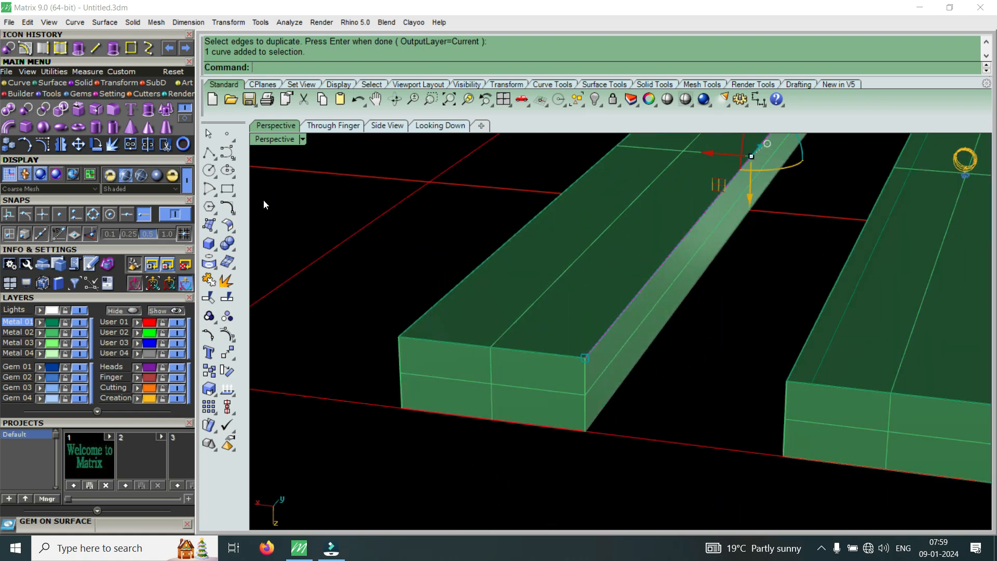
click(28, 51)
click(595, 257)
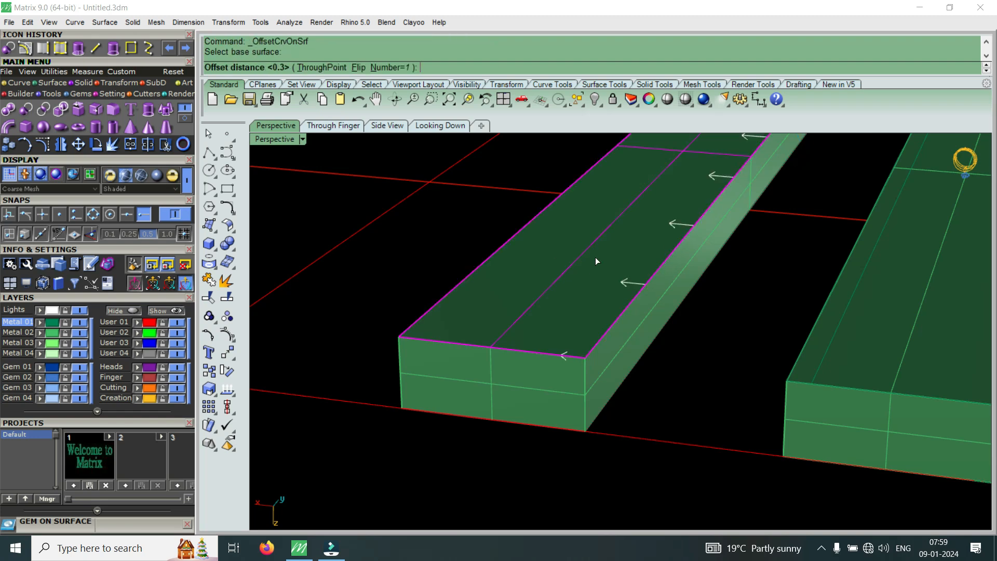
text(.2)
key(Return)
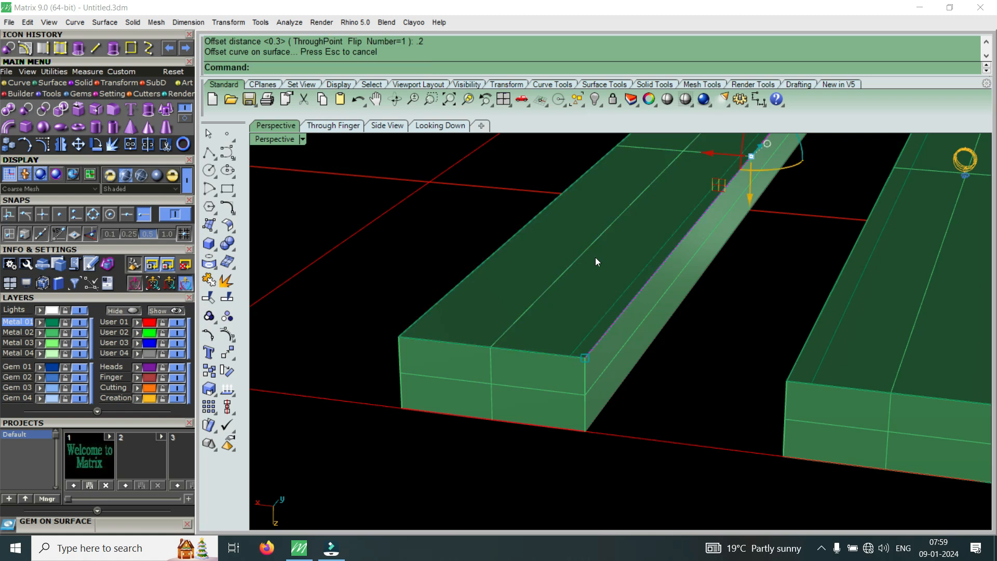
- Offset the near end curve and the opposite long edge curve by 0.2 inward on the same underside surface
click(547, 356)
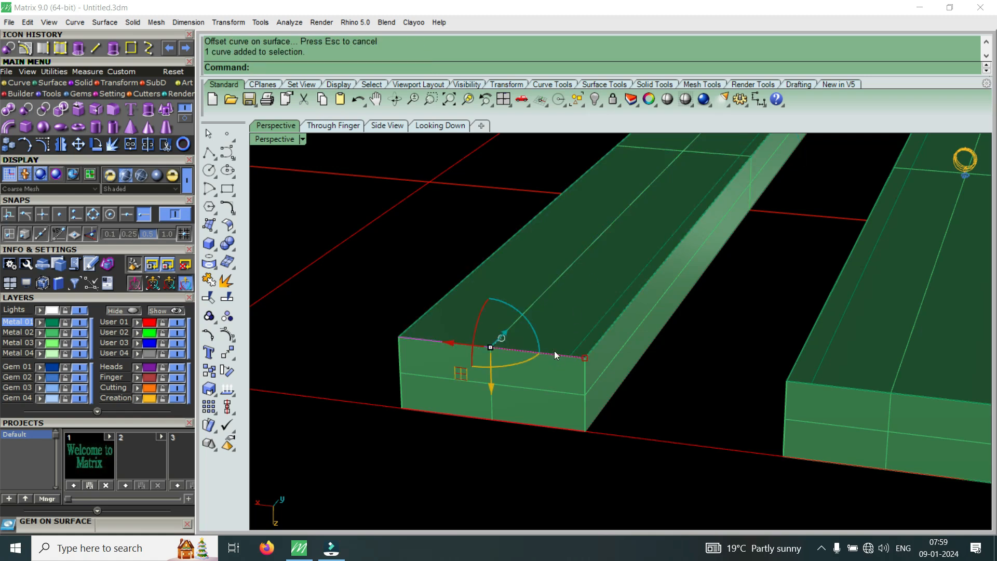
right_click(561, 335)
click(561, 336)
right_click(561, 335)
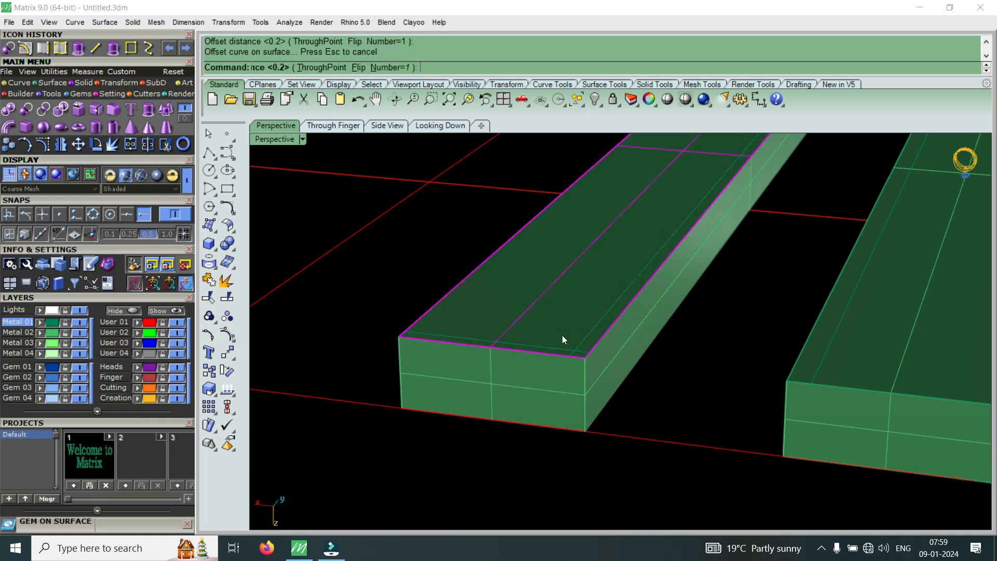
click(431, 308)
right_click(452, 327)
click(453, 327)
right_click(452, 327)
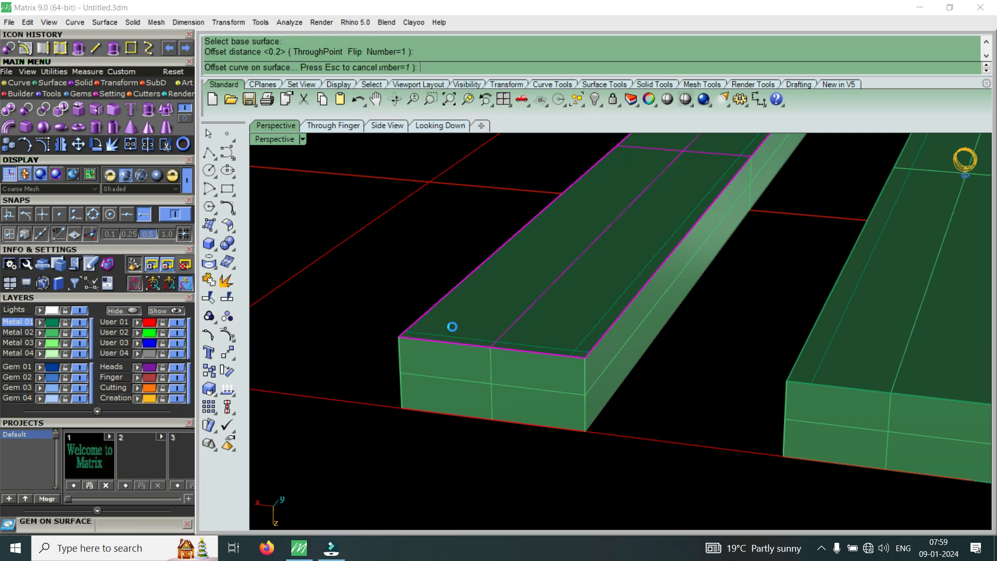
- Offset the curve at the bar's far end by 0.2 inward on the underside surface
scroll(453, 328, down, 10)
scroll(554, 270, up, 5)
click(560, 274)
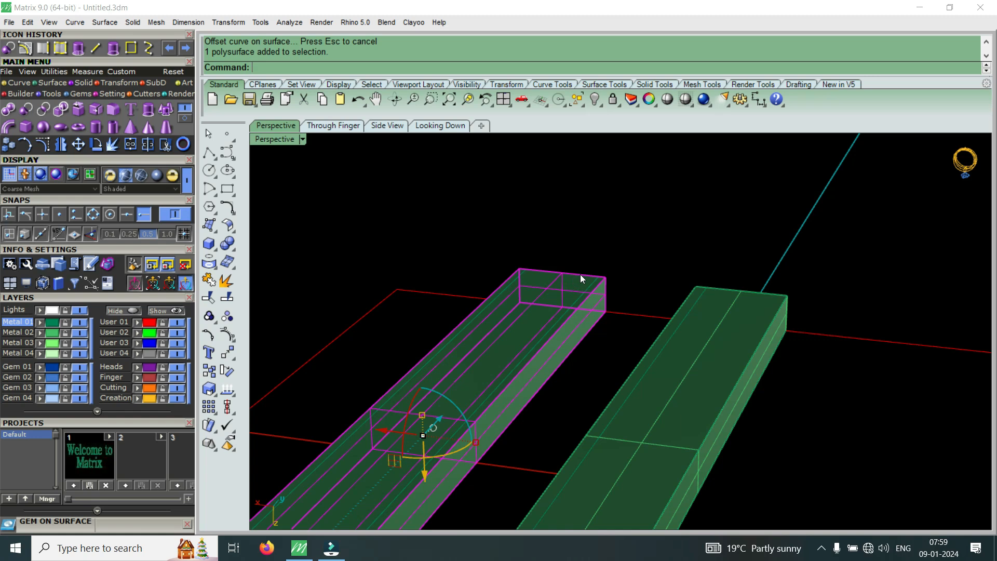
key(Escape)
click(561, 271)
click(598, 305)
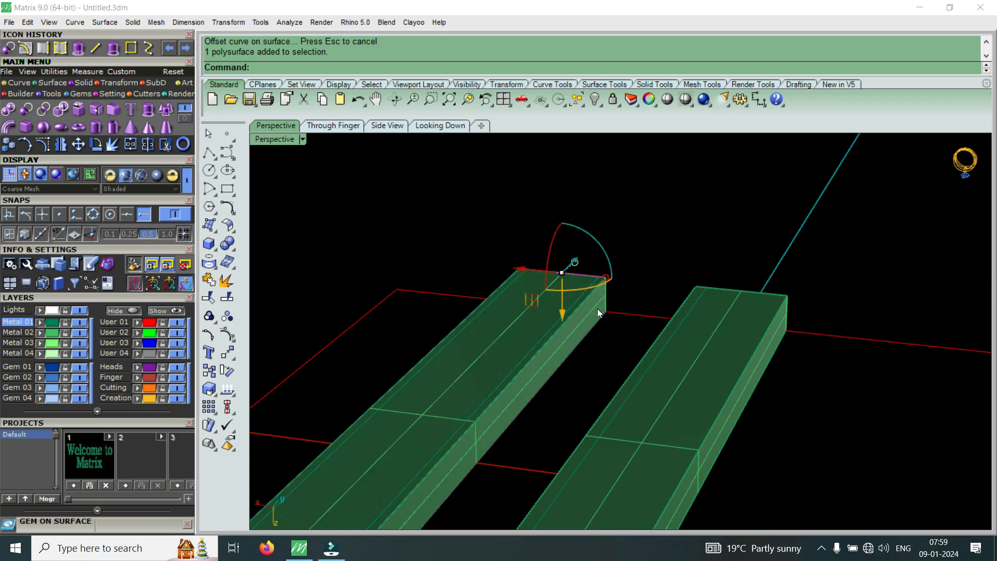
scroll(574, 264, up, 3)
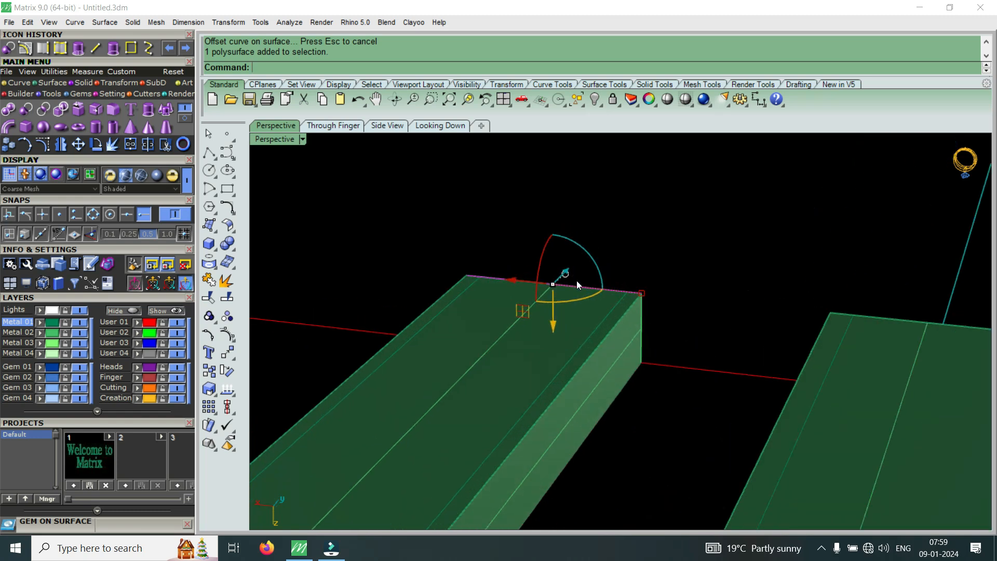
key(Return)
click(581, 314)
key(Return)
key(Escape)
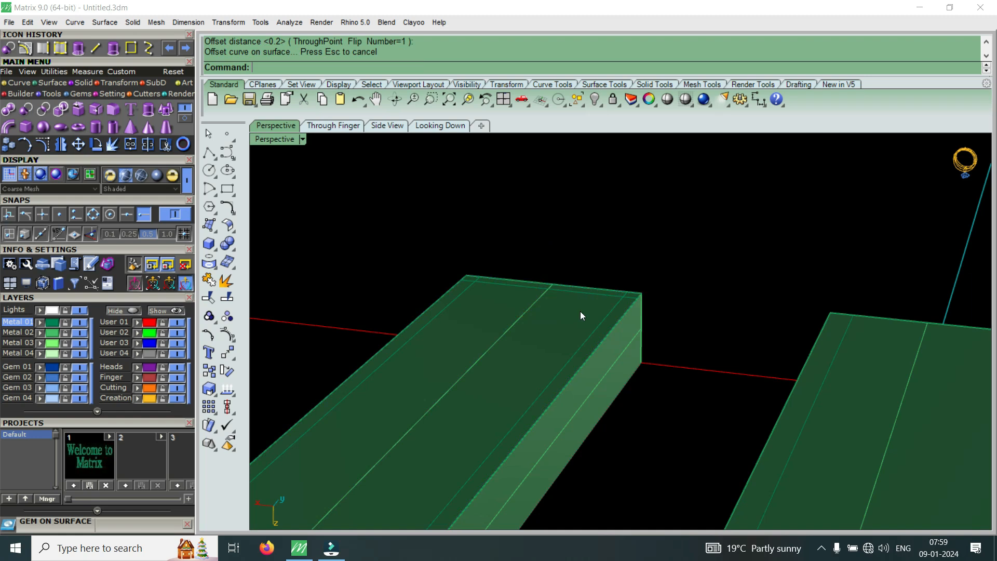
- Offset one long inset border curve a further 0.4 inward on the uncut bar's underside surface
scroll(623, 249, down, 5)
right_drag(625, 252, 749, 380)
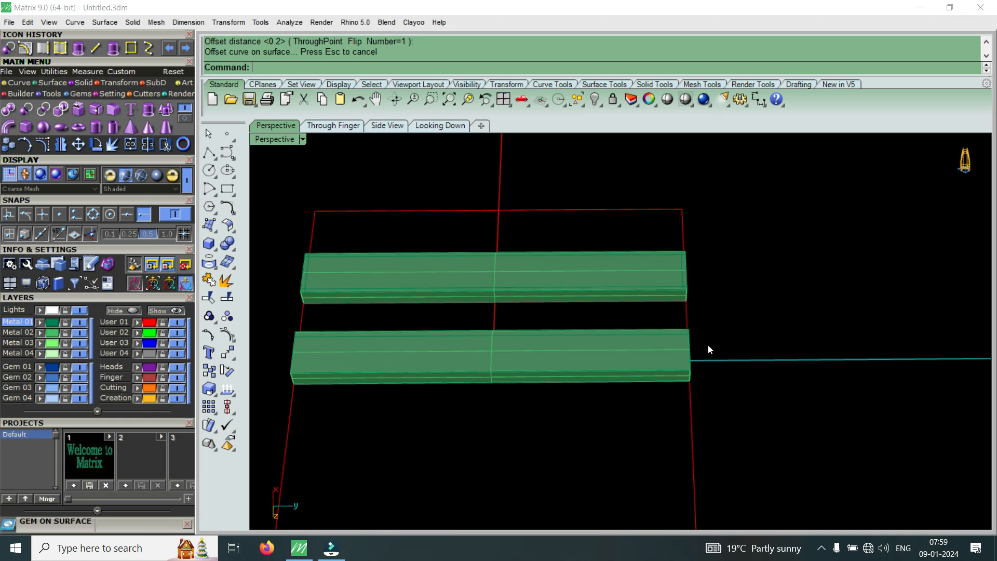
scroll(708, 345, down, 2)
scroll(493, 303, up, 5)
right_drag(804, 343, 452, 401)
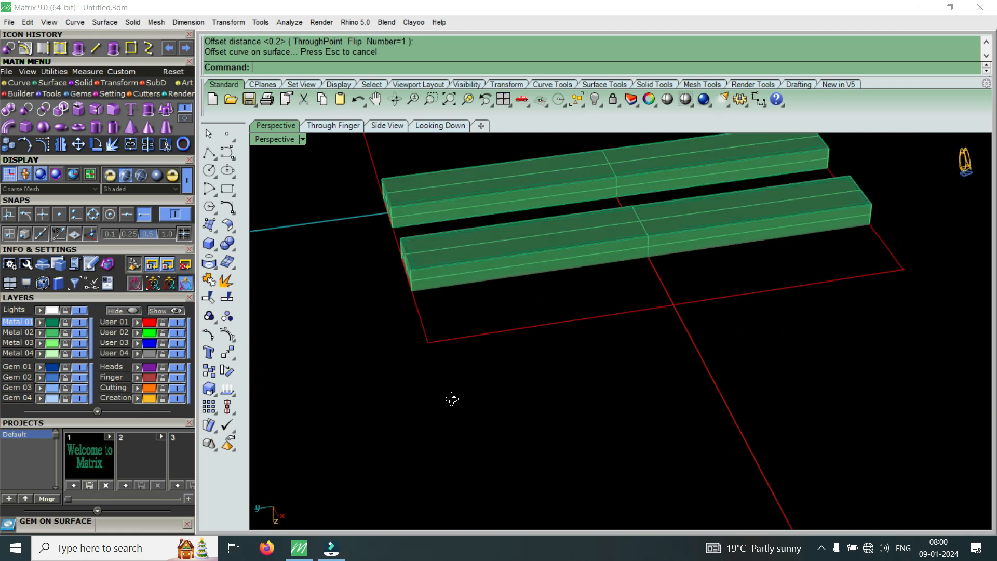
scroll(445, 302, up, 10)
click(400, 309)
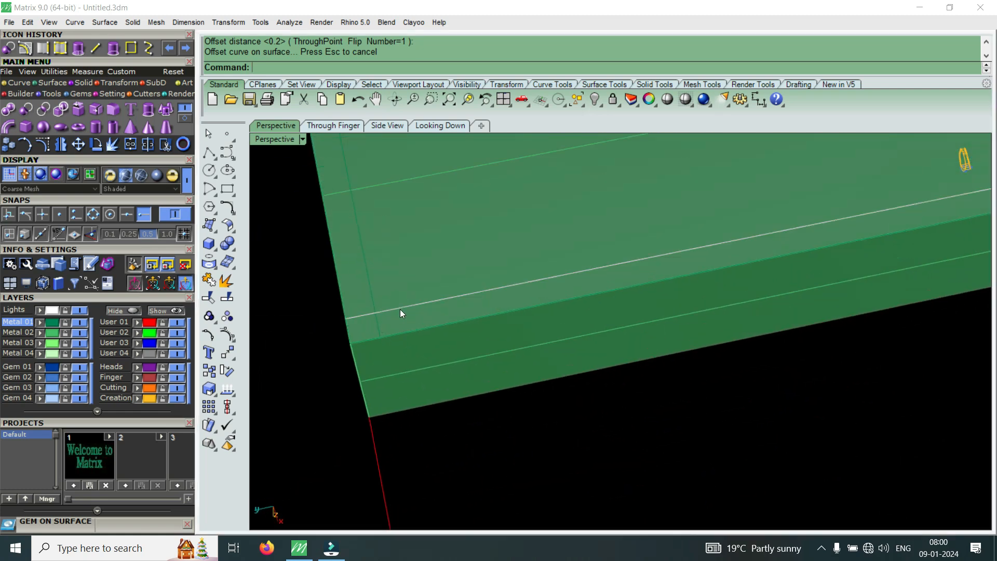
click(448, 343)
scroll(460, 404, down, 8)
scroll(460, 403, down, 5)
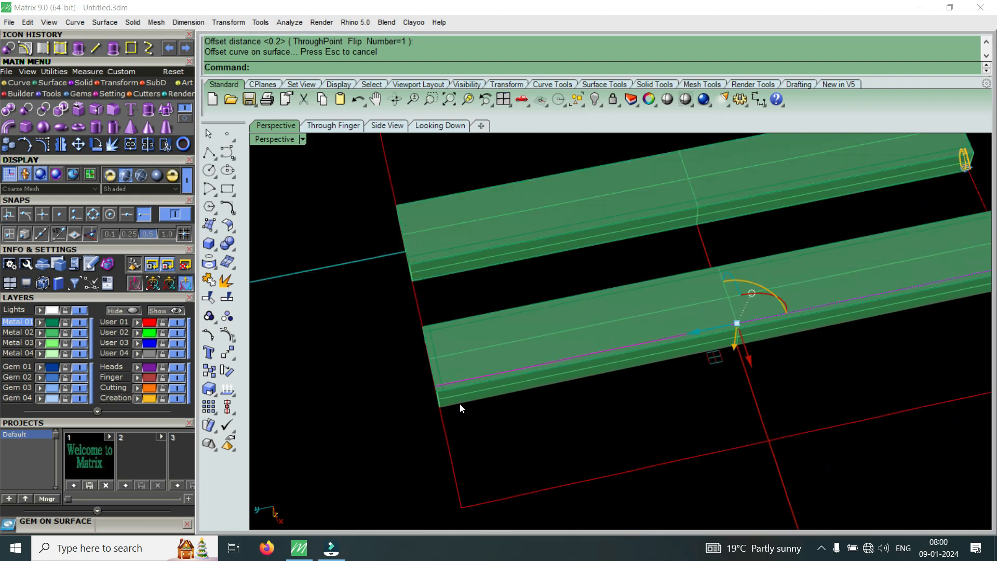
scroll(456, 381, up, 10)
scroll(427, 401, up, 2)
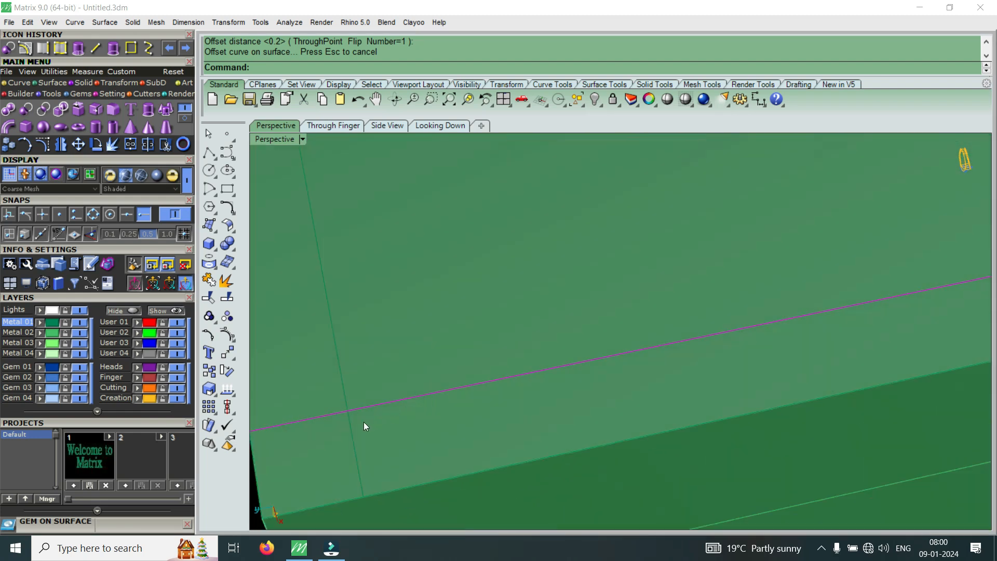
scroll(484, 384, down, 3)
scroll(479, 397, up, 2)
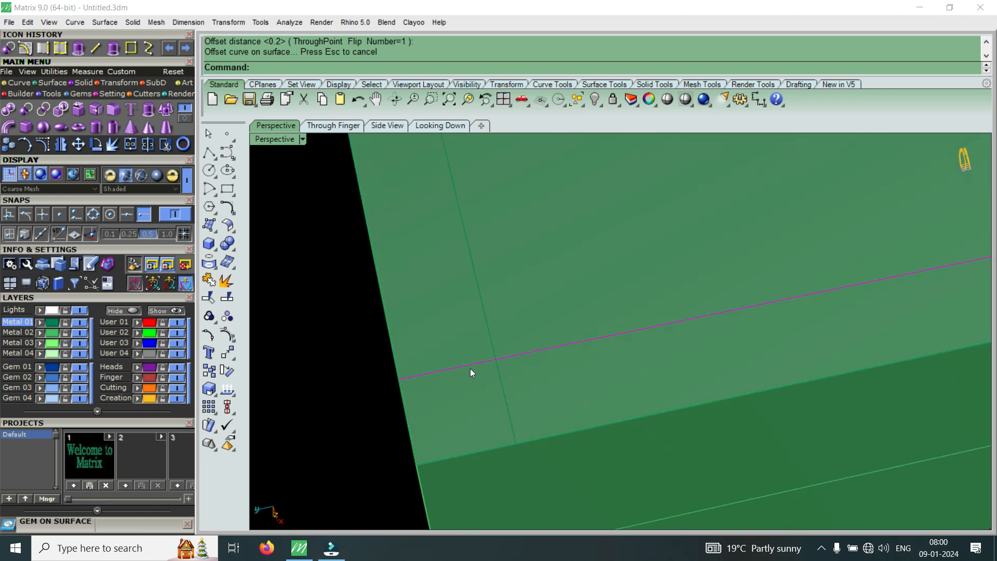
scroll(471, 372, down, 3)
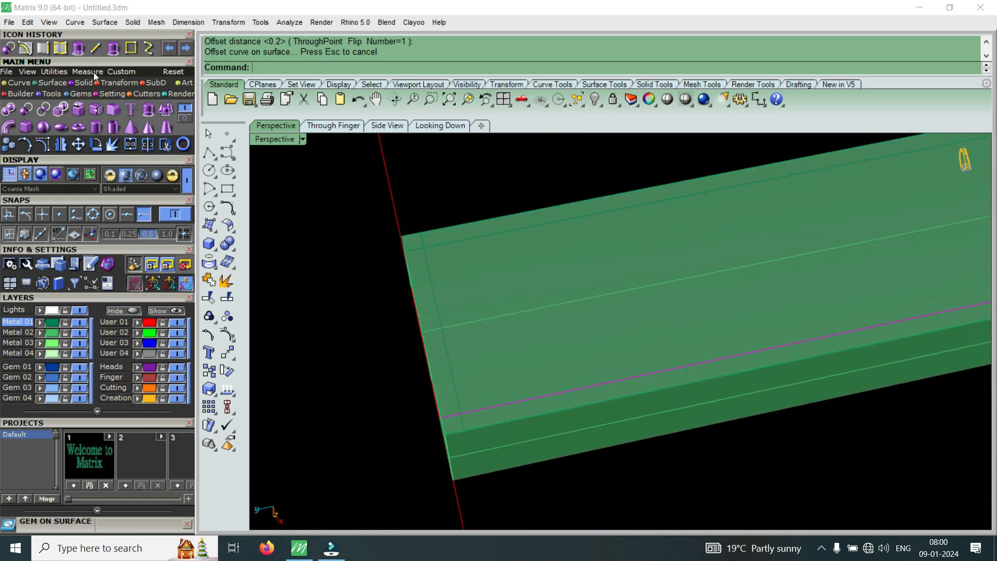
click(28, 49)
click(591, 321)
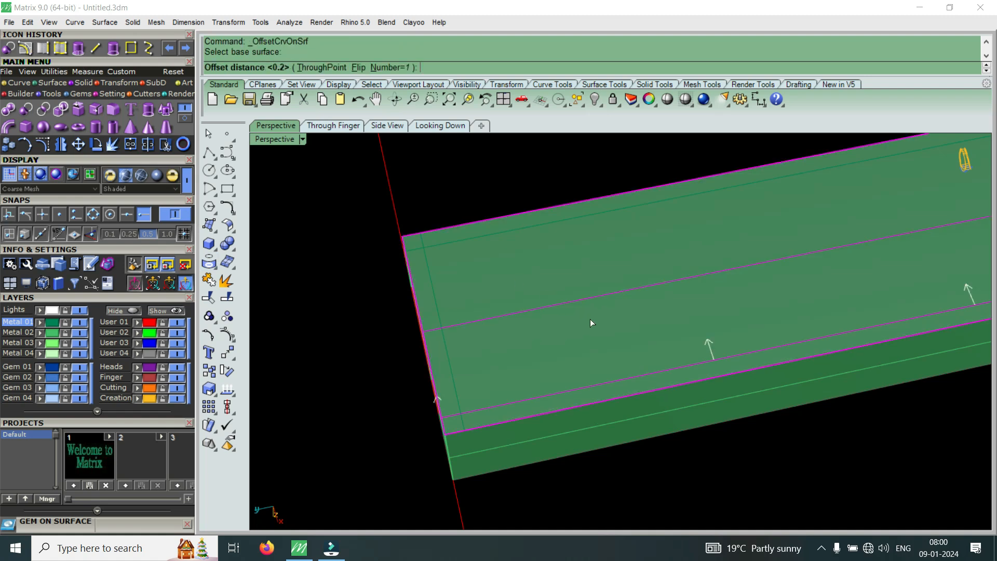
text(.4)
key(Return)
- Offset the opposite long inset curve by 0.4 inward on the same underside surface
right_drag(576, 331, 531, 453)
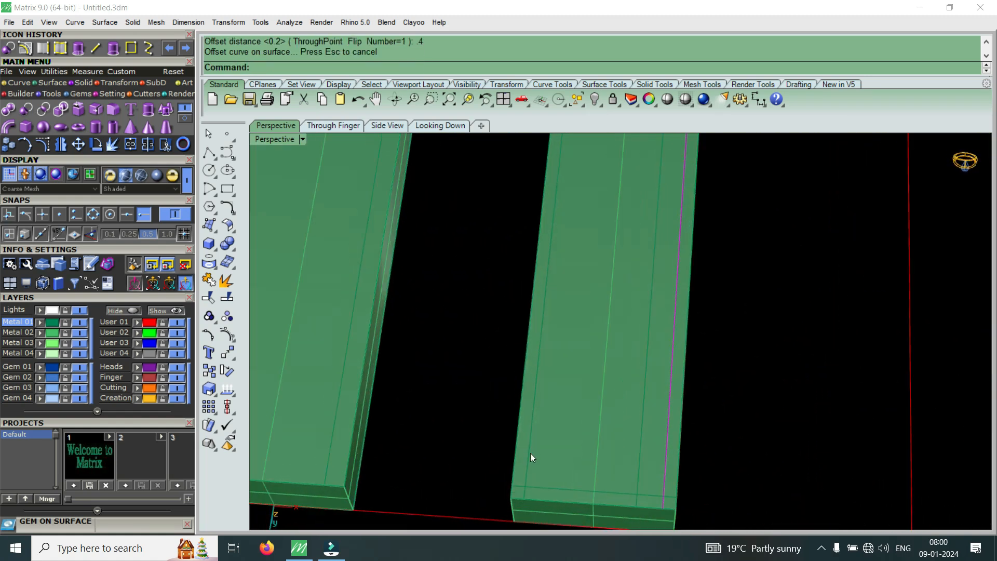
click(554, 478)
click(565, 489)
right_click(566, 462)
click(565, 457)
right_click(565, 456)
- Offset the inset curve at one end of the bar by 0.4 inward on the underside surface
click(569, 490)
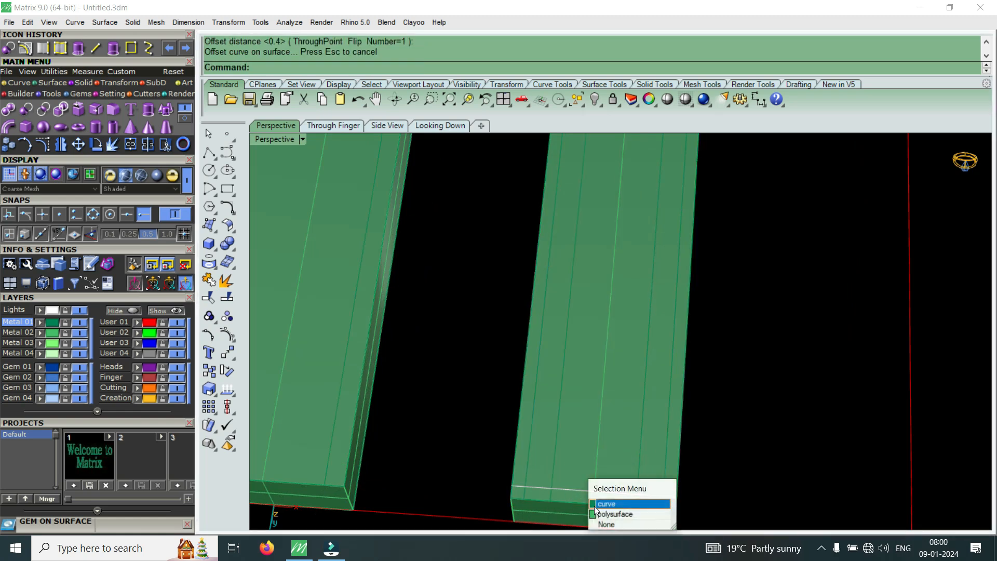
click(610, 505)
right_click(611, 506)
click(579, 466)
right_click(579, 466)
- Offset the inset curve at the bar's other end by 0.4 inward to complete the inner border
right_drag(579, 466, 742, 356)
scroll(742, 357, down, 7)
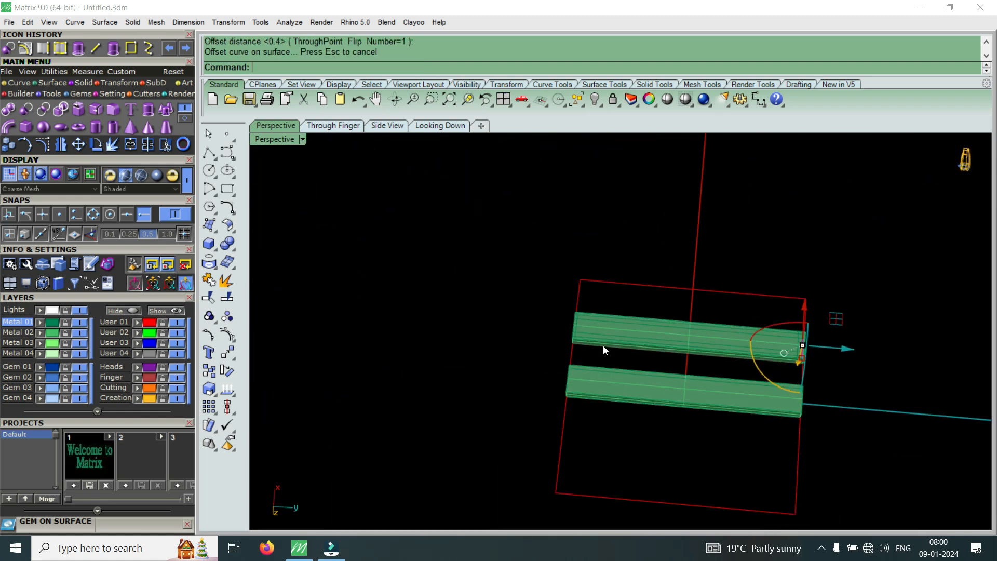
scroll(603, 344, up, 13)
right_drag(549, 348, 501, 387)
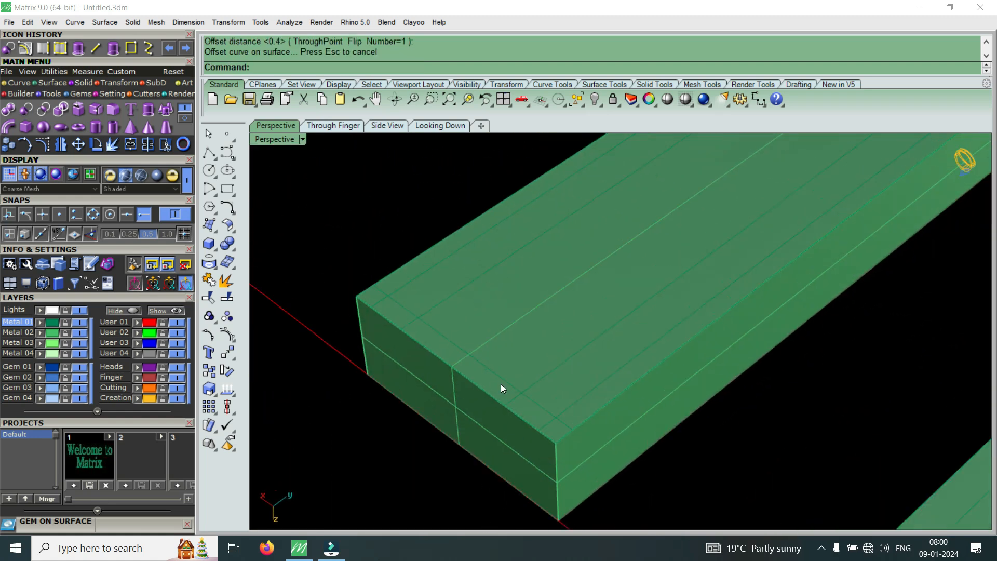
click(497, 377)
click(543, 414)
scroll(504, 364, up, 3)
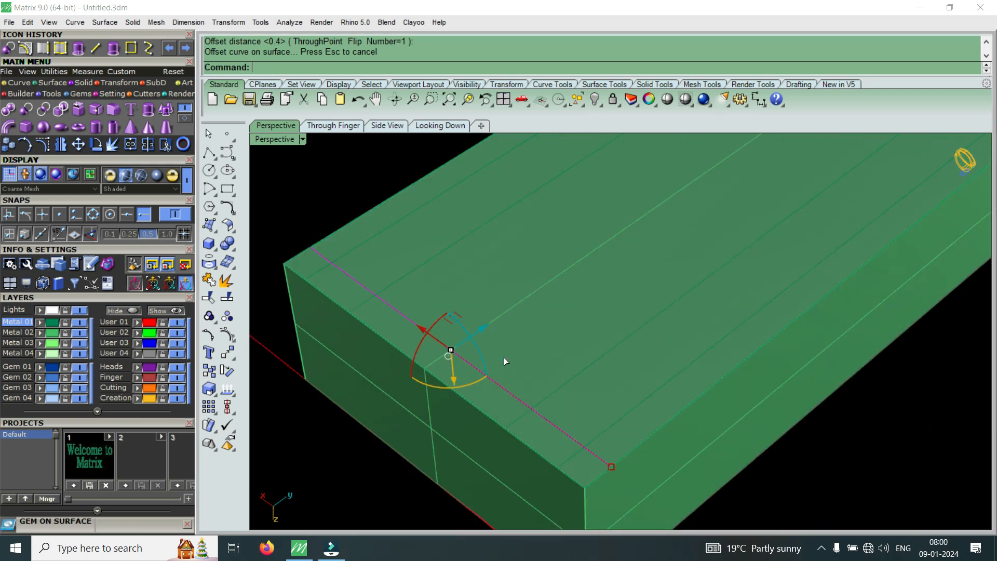
scroll(542, 341, down, 6)
right_drag(524, 336, 604, 359)
key(Escape)
scroll(548, 333, up, 3)
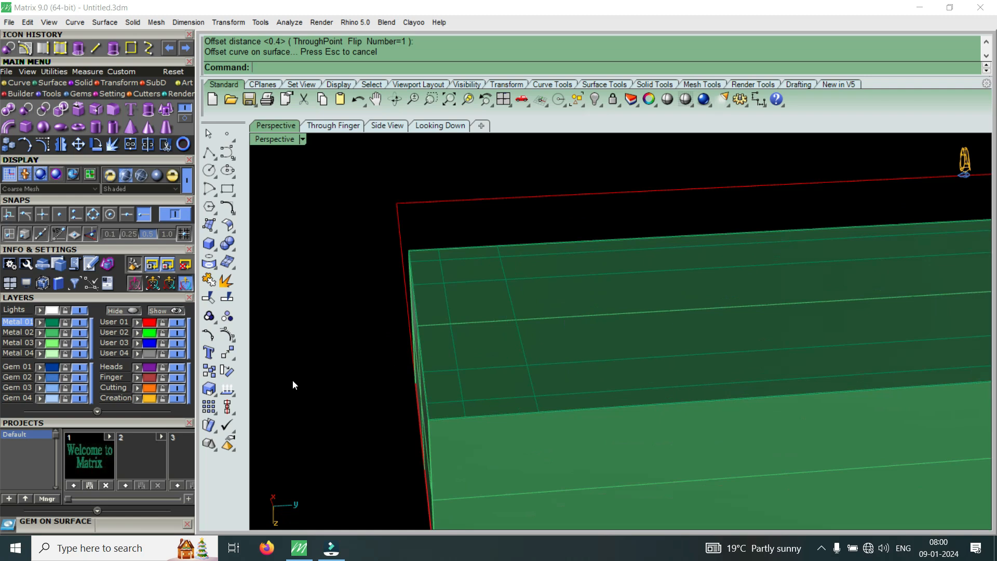
- Extract a copy of the bar's underside face that carries the border curves, keeping the solid intact
mouse_move(511, 407)
right_down()
mouse_move(499, 399)
mouse_move(514, 409)
right_up()
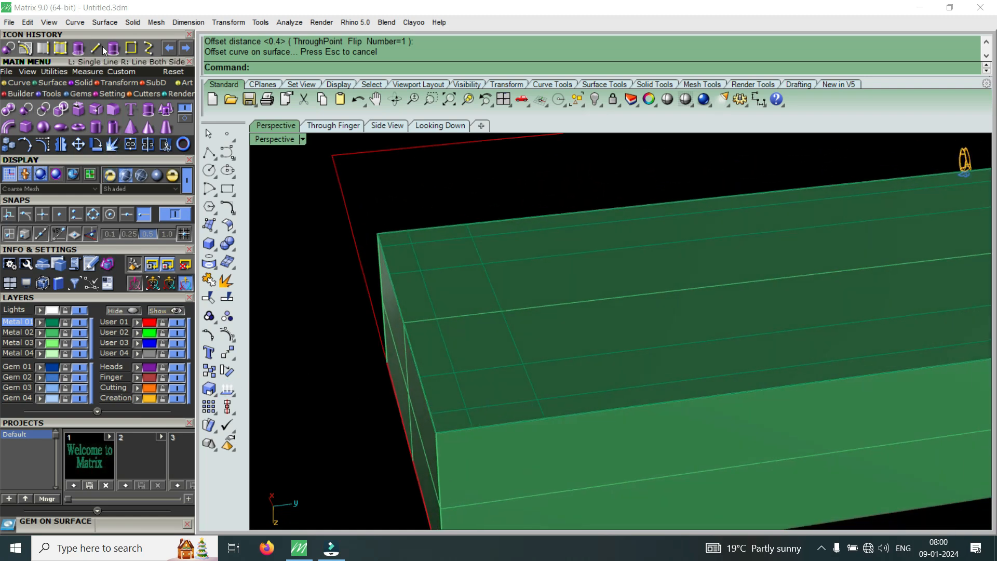
click(103, 105)
click(598, 325)
right_click(597, 326)
click(493, 322)
scroll(493, 318, down, 5)
right_drag(493, 319, 388, 359)
key(Escape)
scroll(484, 392, up, 2)
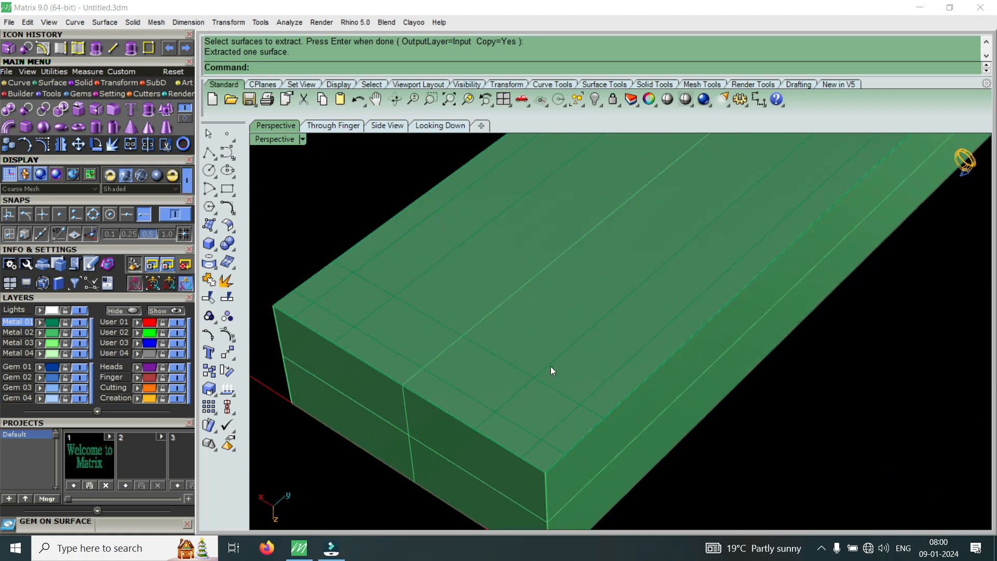
- Hide the Metal 02 layer so the solid bars no longer cover the surfaces and border curves
scroll(551, 367, down, 5)
scroll(506, 395, up, 3)
scroll(506, 398, up, 1)
click(501, 430)
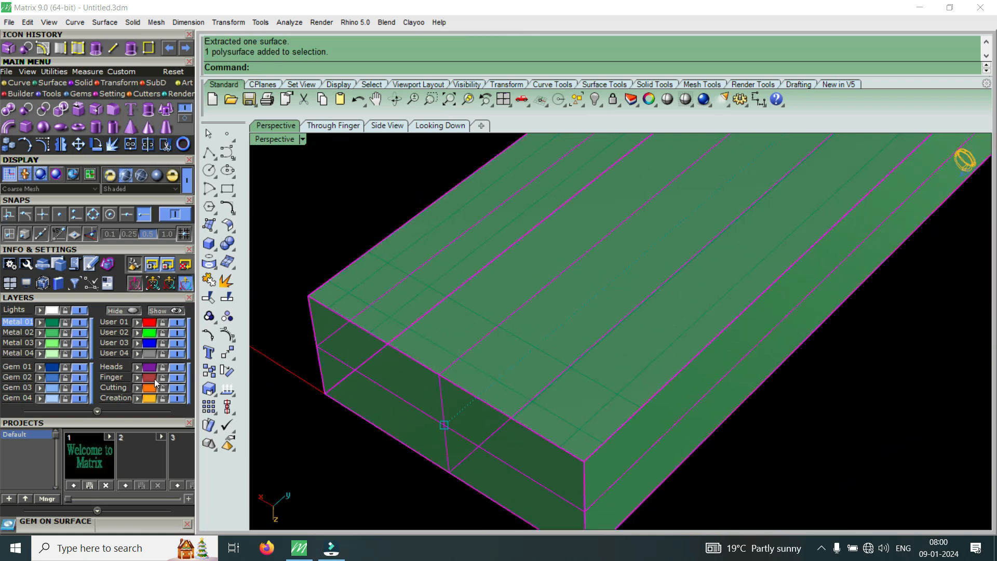
click(80, 332)
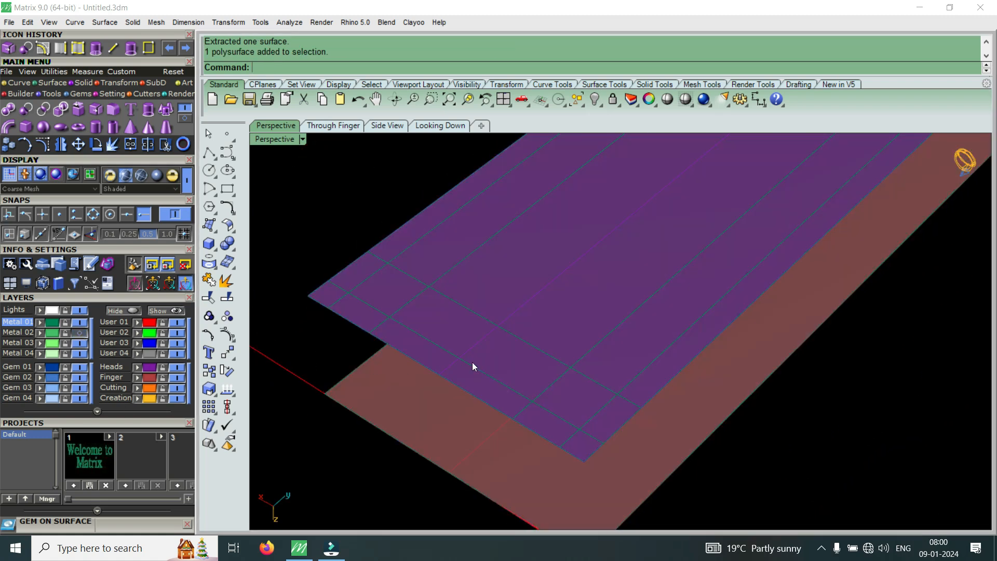
- Delete the brown surface beneath the purple bordered surface, along with the two leftover curves there
right_drag(546, 330, 604, 349)
click(676, 419)
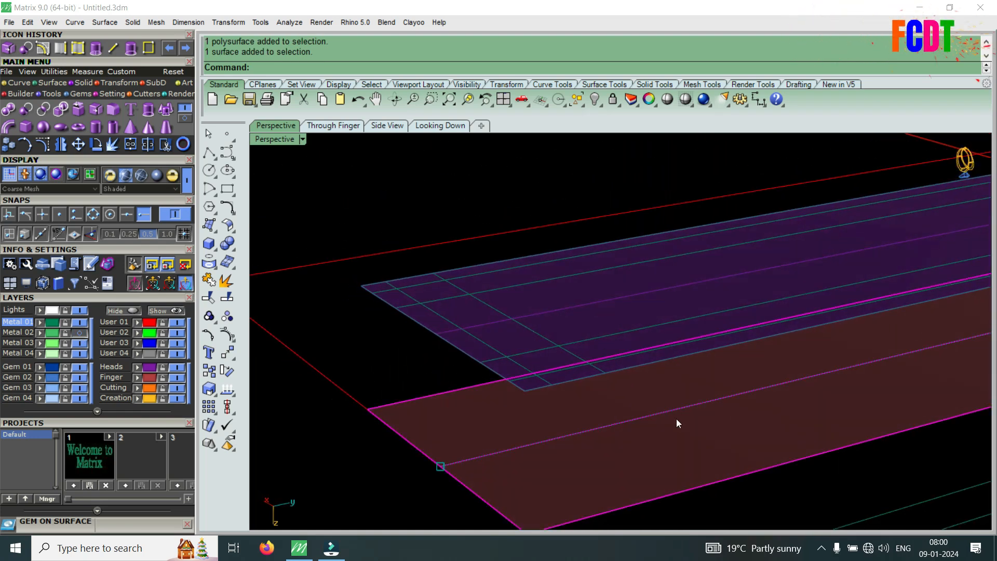
key(Delete)
scroll(575, 397, down, 2)
drag(634, 415, 602, 482)
key(Delete)
scroll(553, 377, up, 4)
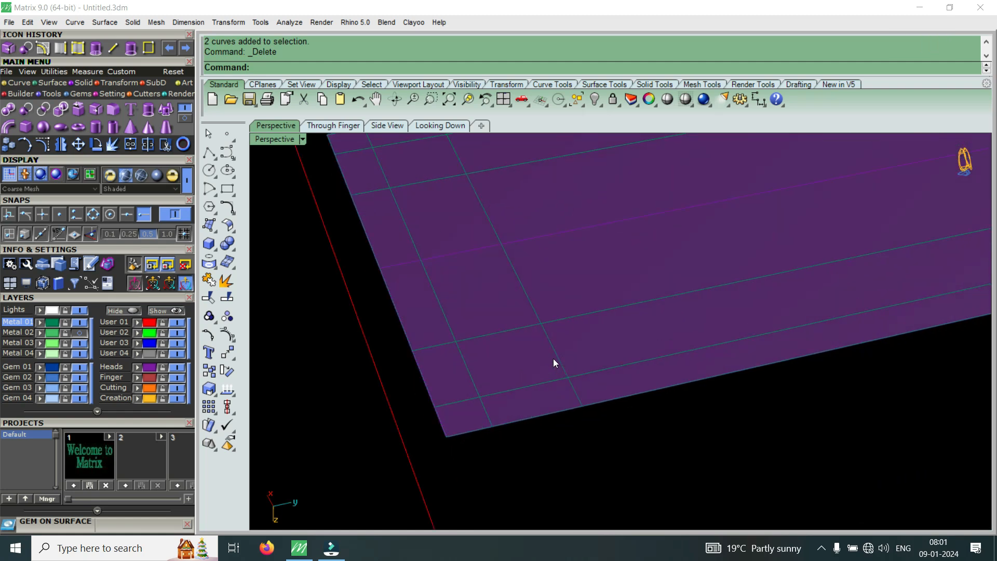
- Trim the purple surface with its border curves, removing the band between inset lines along one long side and the near end
scroll(489, 385, down, 2)
scroll(463, 373, down, 5)
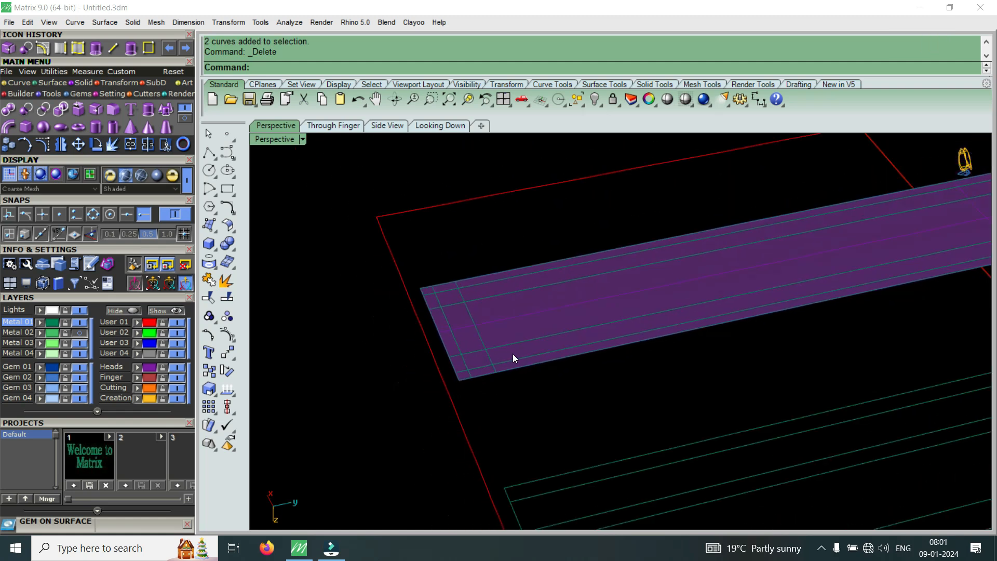
scroll(499, 332, down, 5)
drag(440, 283, 842, 345)
scroll(447, 316, up, 4)
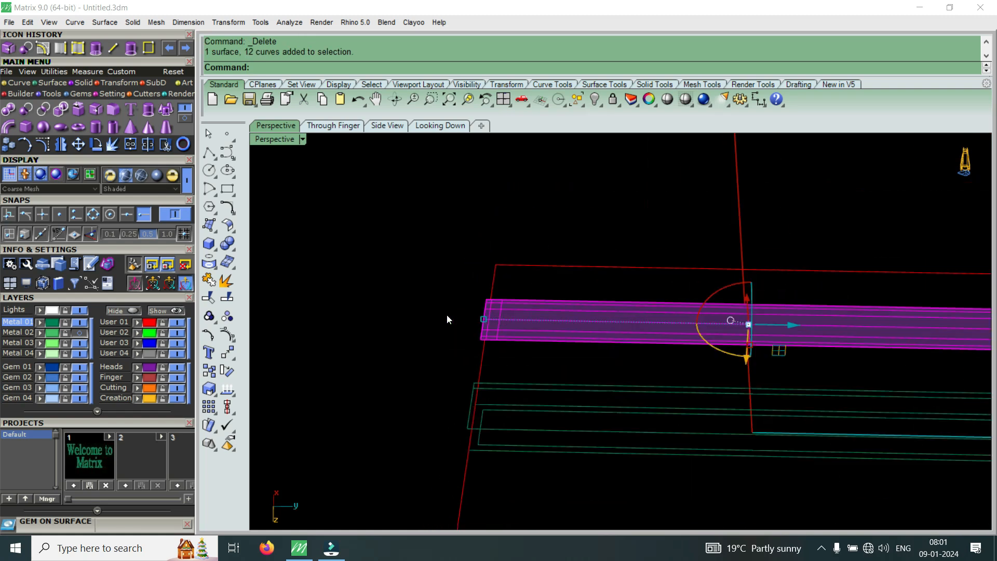
scroll(570, 326, up, 3)
scroll(514, 311, down, 1)
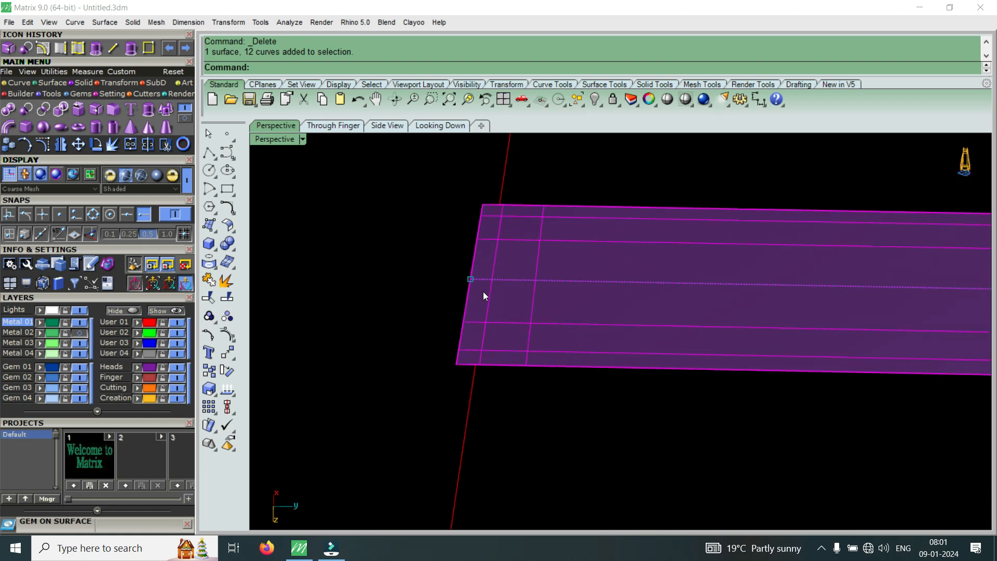
scroll(472, 361, up, 3)
scroll(562, 309, up, 2)
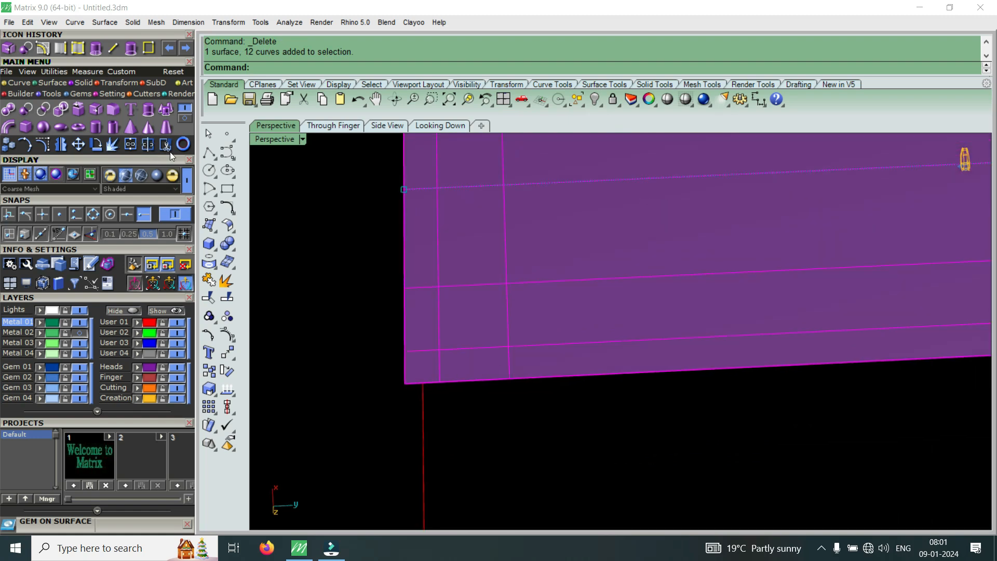
click(208, 188)
click(531, 309)
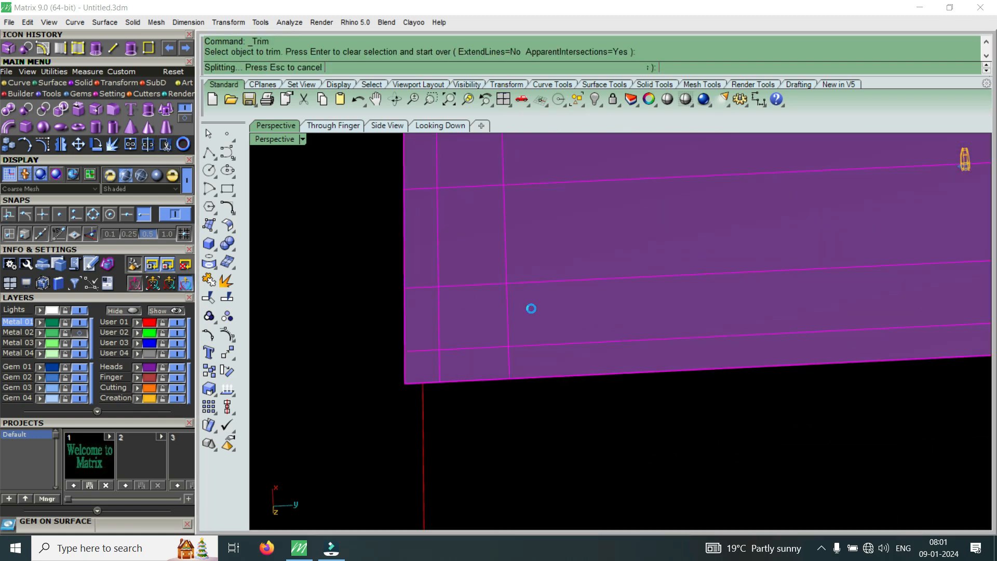
click(485, 320)
click(474, 268)
- Trim away the band between the inset lines along the opposite long side and the far end, leaving a rectangular frame
scroll(482, 353, down, 2)
scroll(483, 229, up, 2)
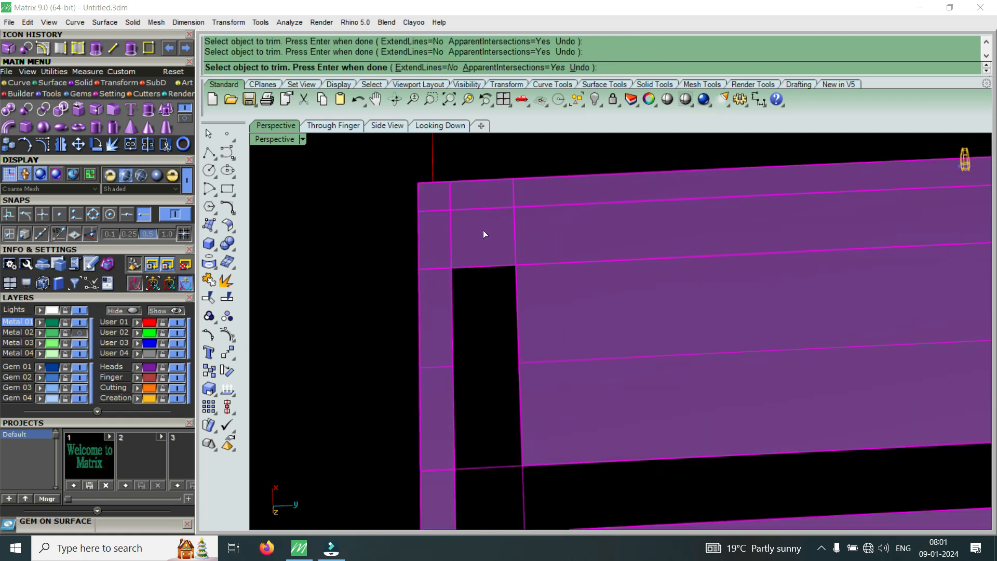
scroll(500, 274, down, 2)
click(544, 252)
scroll(409, 326, down, 9)
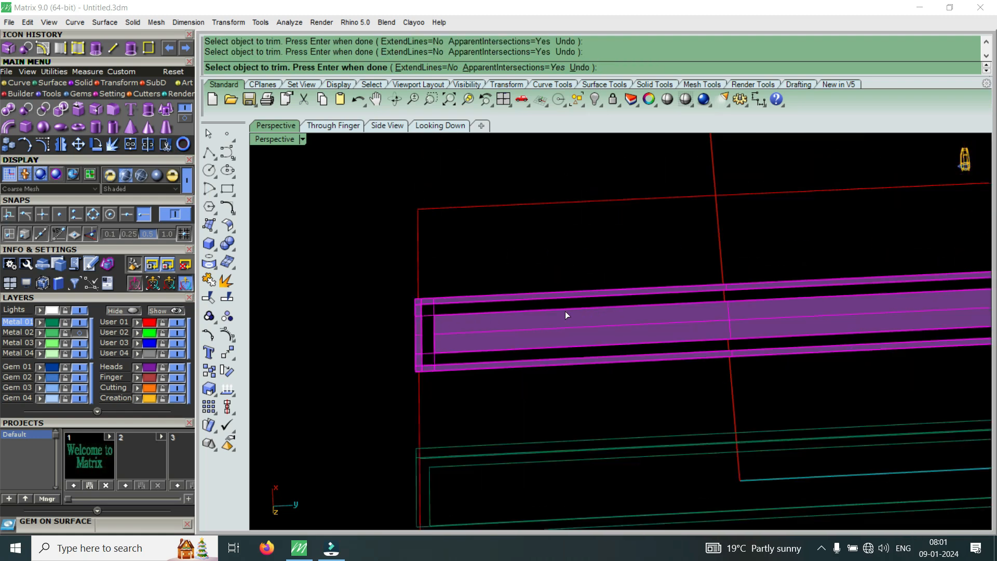
scroll(359, 322, down, 4)
scroll(559, 330, up, 8)
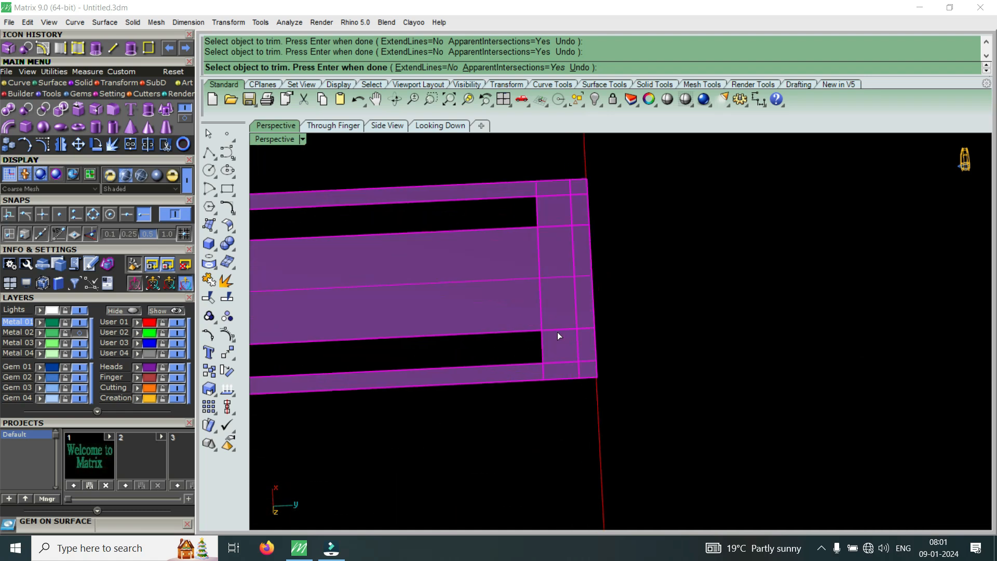
click(556, 249)
scroll(554, 224, down, 6)
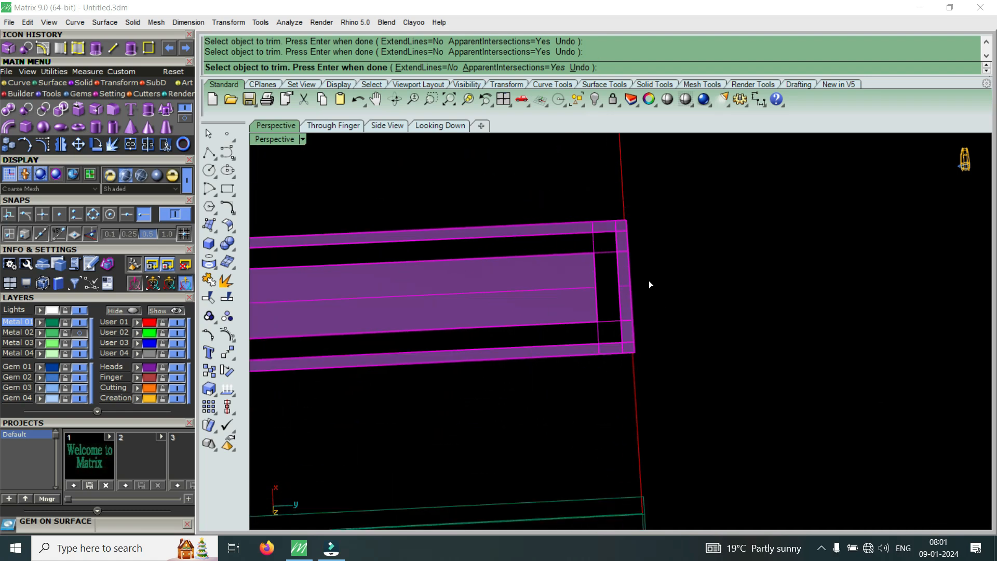
scroll(649, 284, down, 2)
scroll(401, 305, up, 10)
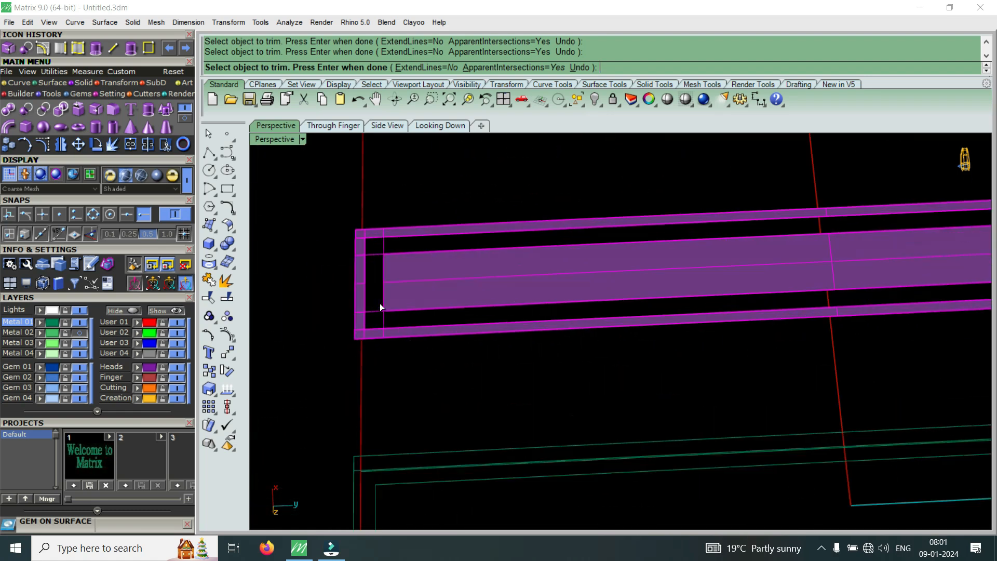
scroll(378, 308, up, 4)
right_click(378, 307)
- Select the inner rectangular surface inside the trimmed frame and show the Metal 02 layer again
scroll(352, 364, down, 8)
right_drag(403, 364, 445, 285)
click(415, 308)
scroll(421, 324, down, 3)
scroll(444, 286, down, 4)
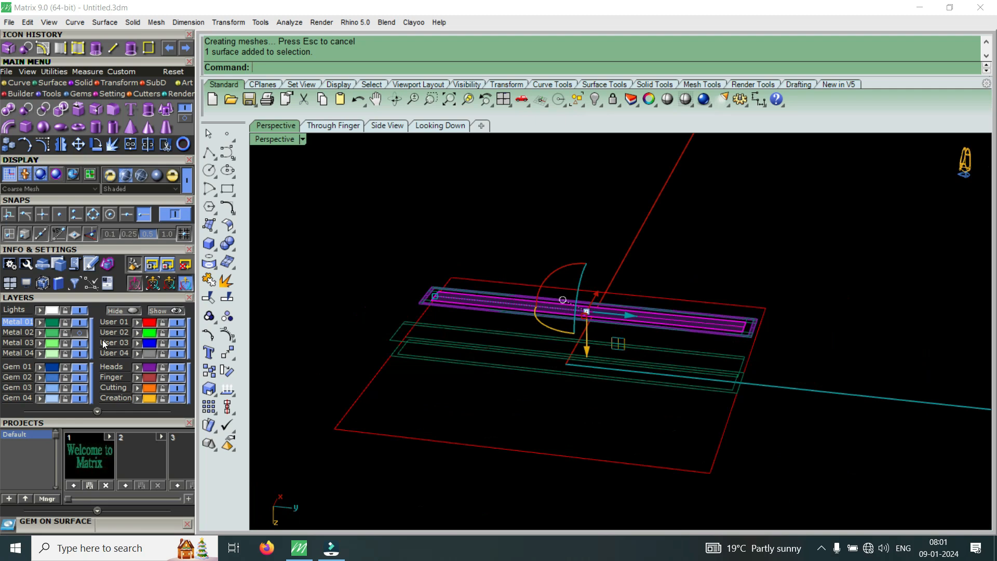
click(82, 334)
- Examine the hollowed bar's recess and compare it with the inner rectangular surface on the other bar
right_drag(492, 374, 478, 235)
scroll(451, 253, up, 6)
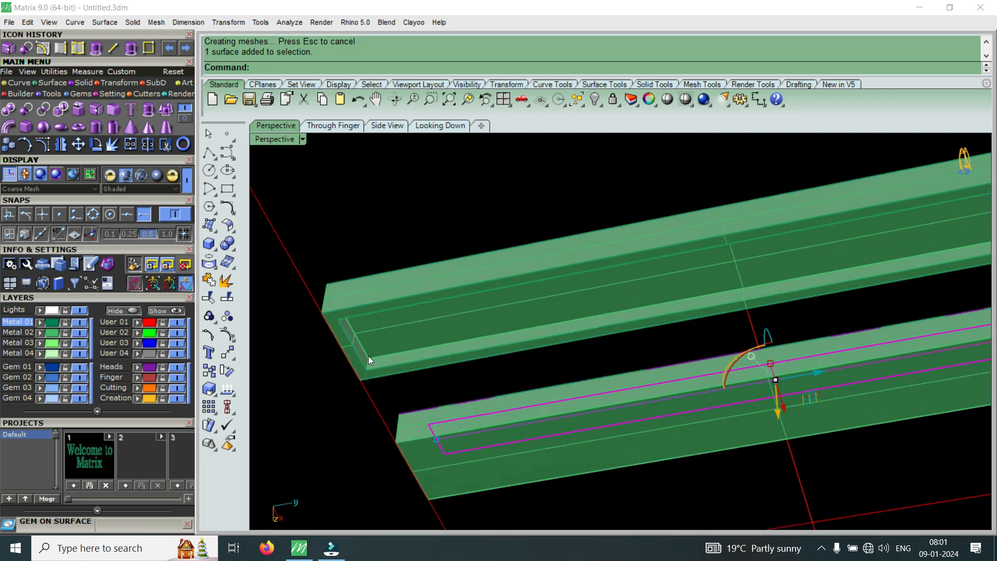
scroll(366, 355, up, 6)
scroll(384, 346, down, 5)
right_drag(449, 327, 583, 352)
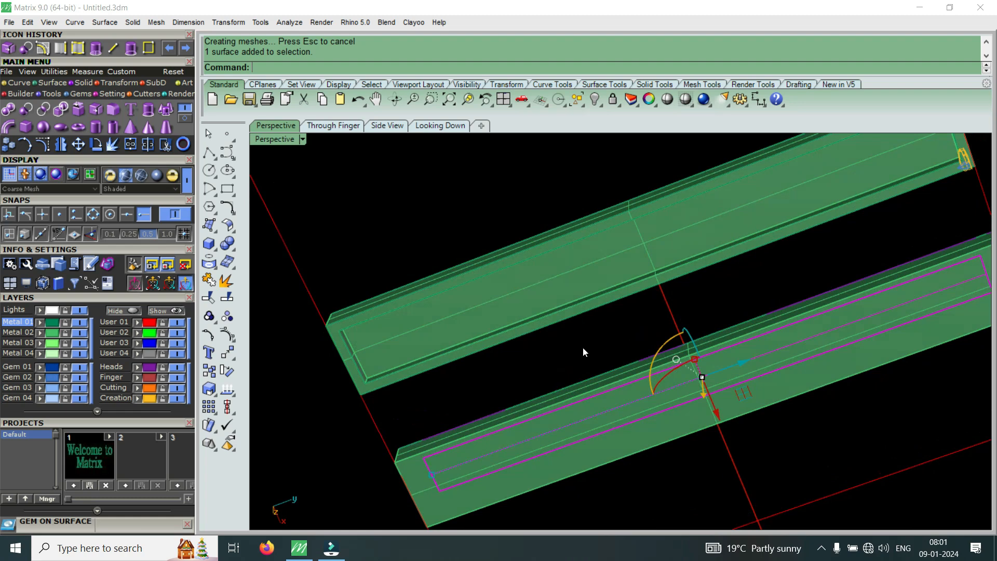
right_drag(596, 272, 508, 263)
scroll(452, 217, up, 6)
scroll(444, 250, down, 8)
right_drag(443, 251, 430, 276)
scroll(426, 221, up, 10)
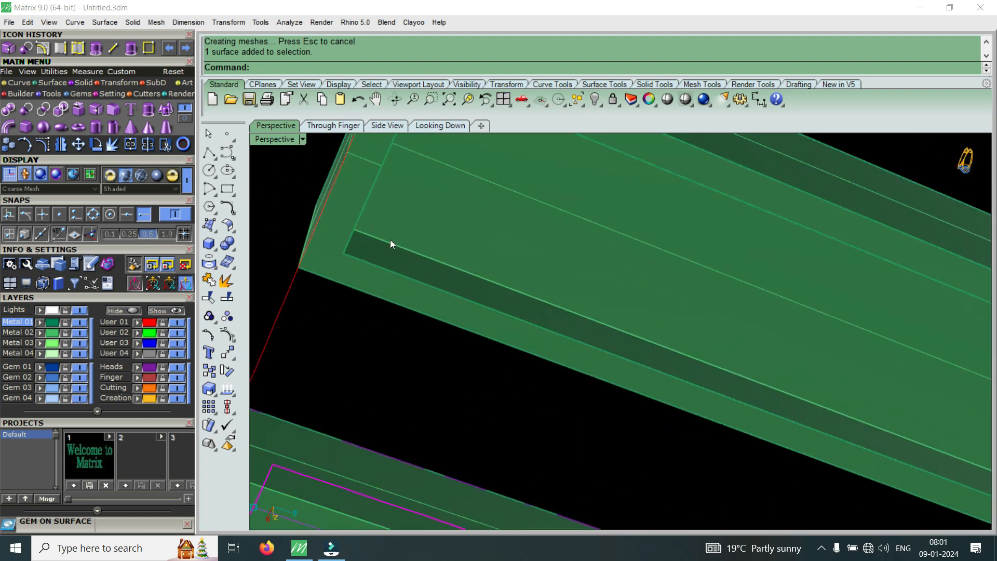
scroll(487, 242, down, 7)
right_drag(487, 242, 409, 416)
scroll(403, 399, up, 6)
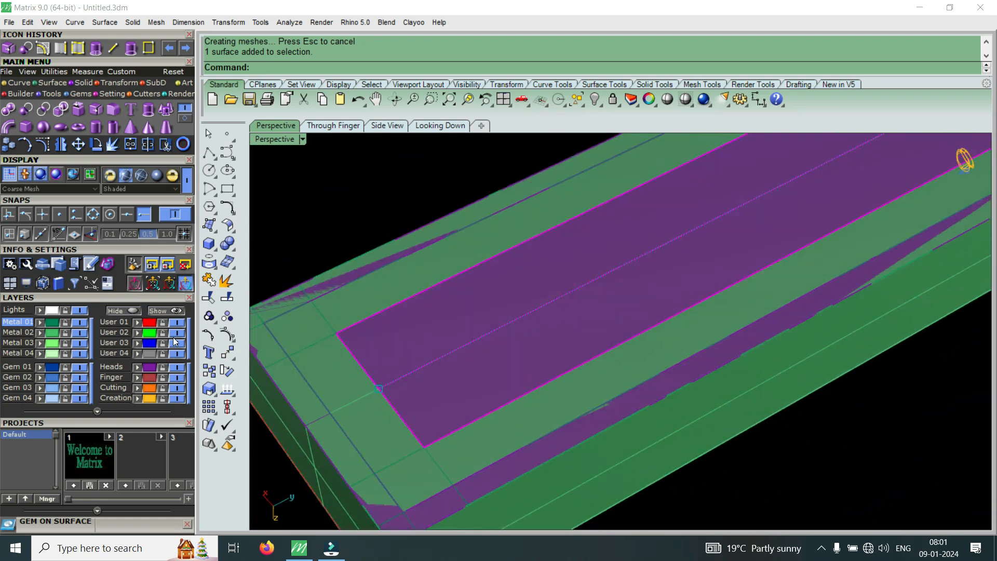
- Hide the Metal 02 layer and select the inner rectangular surface inside the purple frame
click(80, 333)
scroll(483, 312, down, 3)
right_drag(483, 313, 457, 373)
click(515, 347)
scroll(421, 403, down, 2)
scroll(421, 402, down, 2)
scroll(387, 421, up, 7)
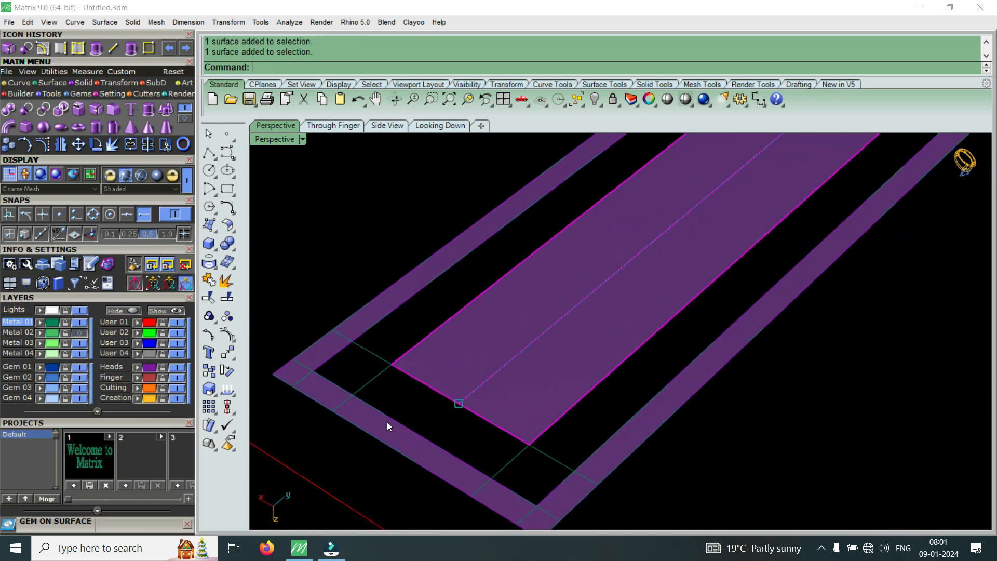
click(388, 436)
scroll(388, 435, down, 6)
click(499, 389)
right_drag(506, 389, 495, 330)
scroll(512, 396, up, 6)
- Try offsetting the inner surface 0.4 in the flipped direction with Solid off and BothSides on, then undo the offset
text(O)
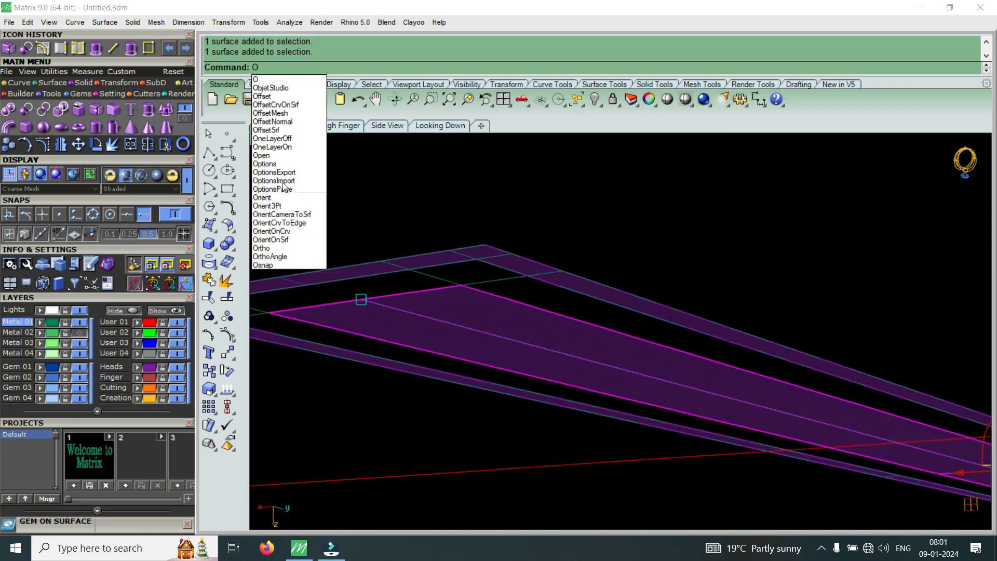
click(306, 149)
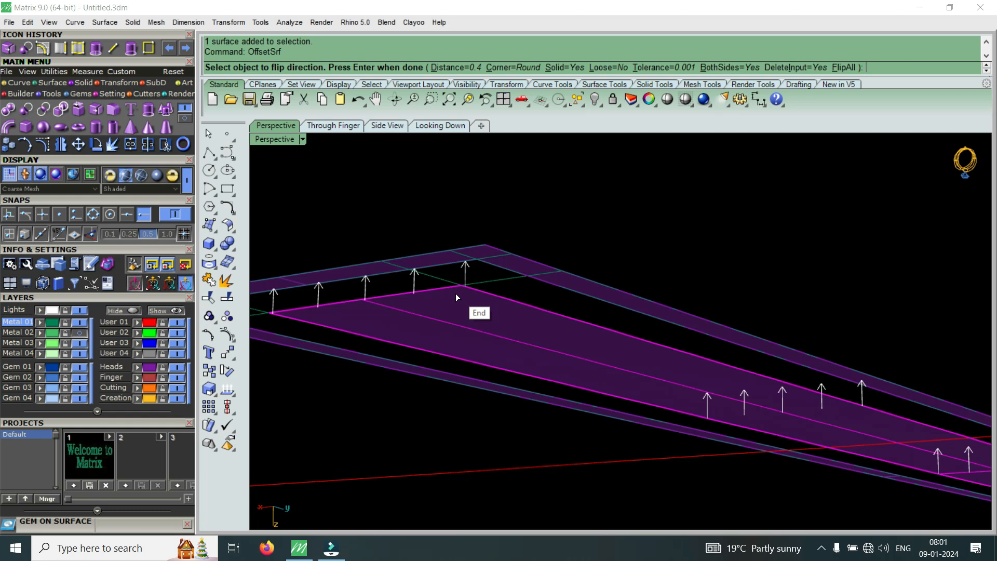
text(f)
key(Return)
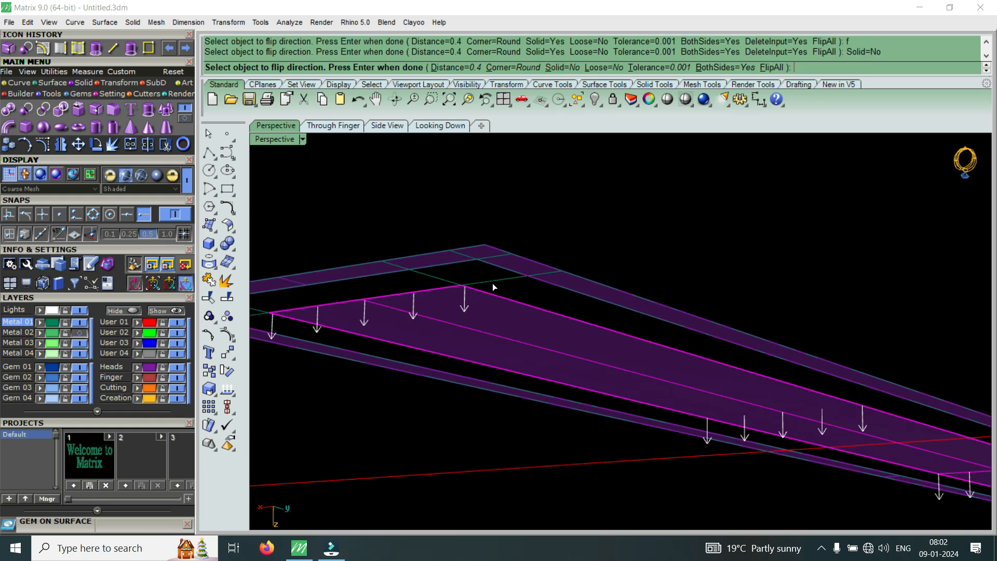
key(Return)
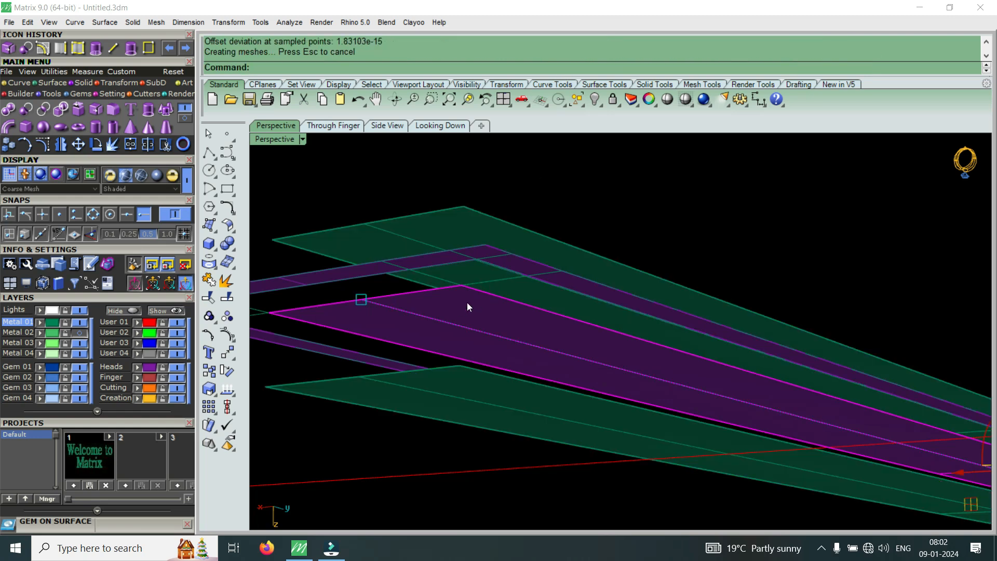
key(ctrl+z)
- Offset the inner surface by 0.4 on one side only, with its direction flipped and BothSides set to No
key(Return)
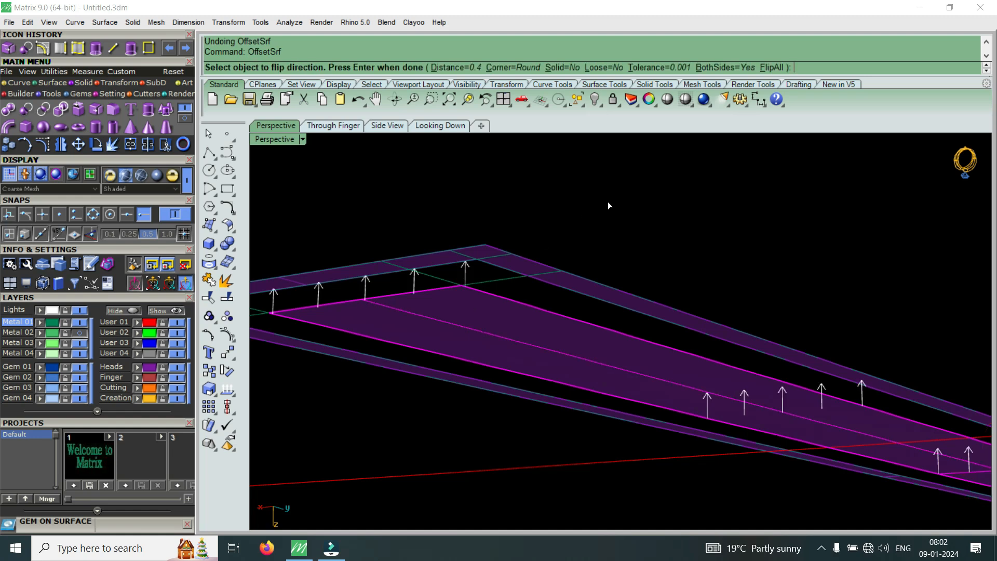
text(f)
key(Return)
click(722, 68)
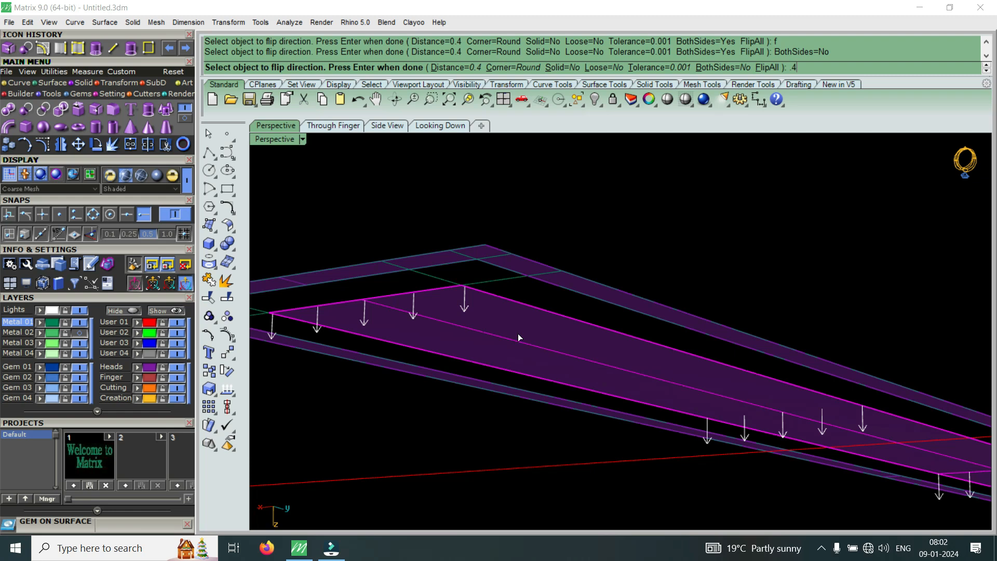
key(Return)
- Delete the original purple inner surface and the leftover trimming curves between the frame and the offset surface
right_drag(494, 329, 569, 462)
scroll(472, 323, up, 2)
click(469, 324)
key(Delete)
right_drag(469, 324, 522, 216)
drag(493, 242, 492, 250)
key(Delete)
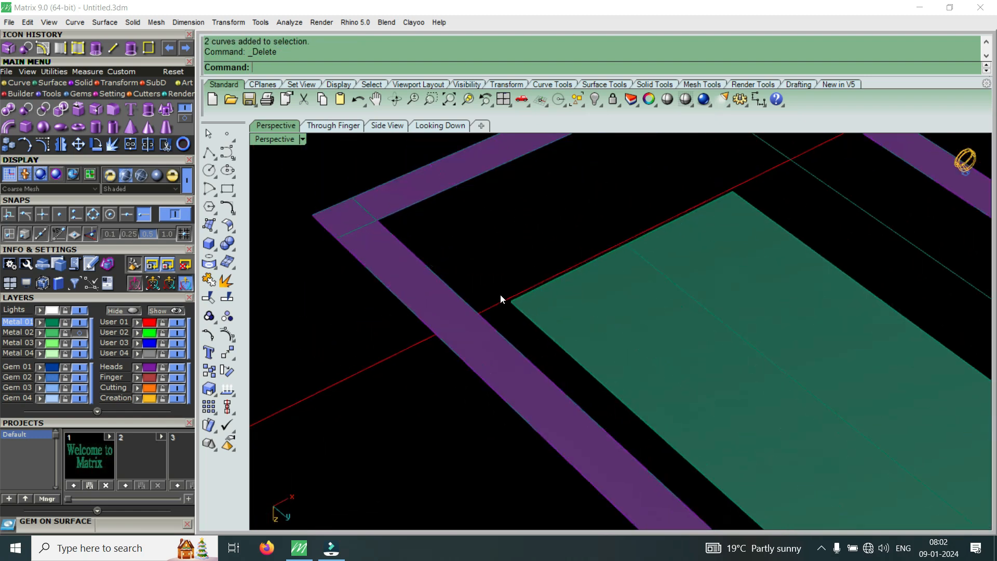
scroll(500, 295, down, 5)
scroll(646, 195, up, 4)
drag(600, 219, 577, 240)
key(Delete)
scroll(564, 235, down, 1)
scroll(565, 235, down, 2)
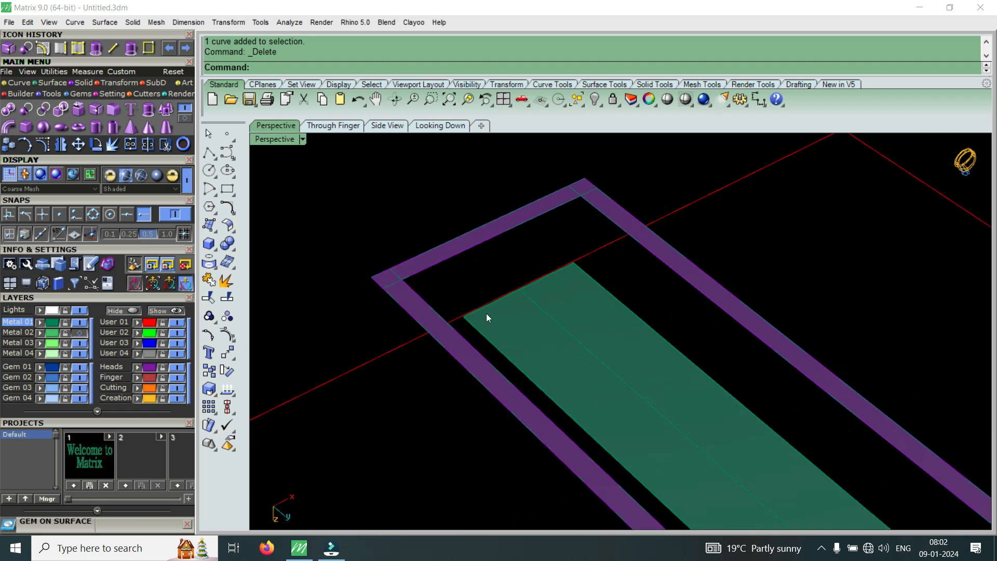
- Delete the leftover border curves crossing the purple frame's corners at the near end
scroll(399, 273, up, 3)
click(395, 286)
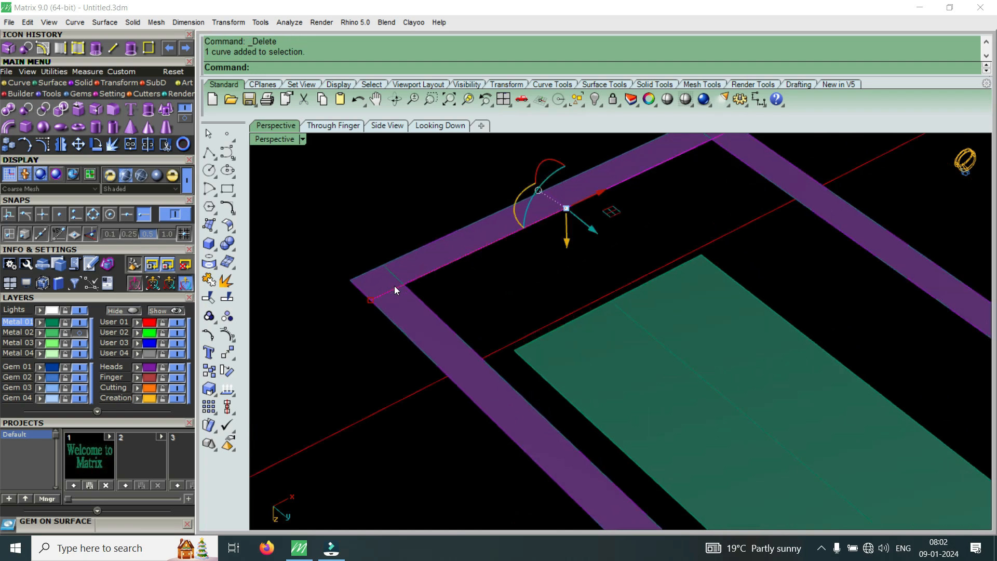
key(Delete)
scroll(468, 237, down, 2)
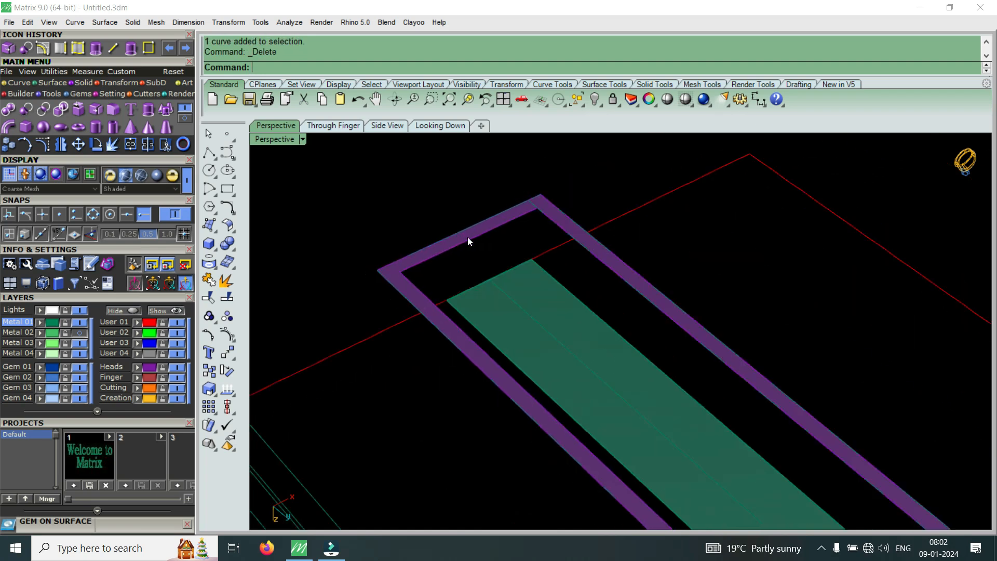
scroll(531, 204, up, 3)
click(531, 204)
key(Delete)
scroll(464, 247, down, 5)
scroll(450, 265, up, 4)
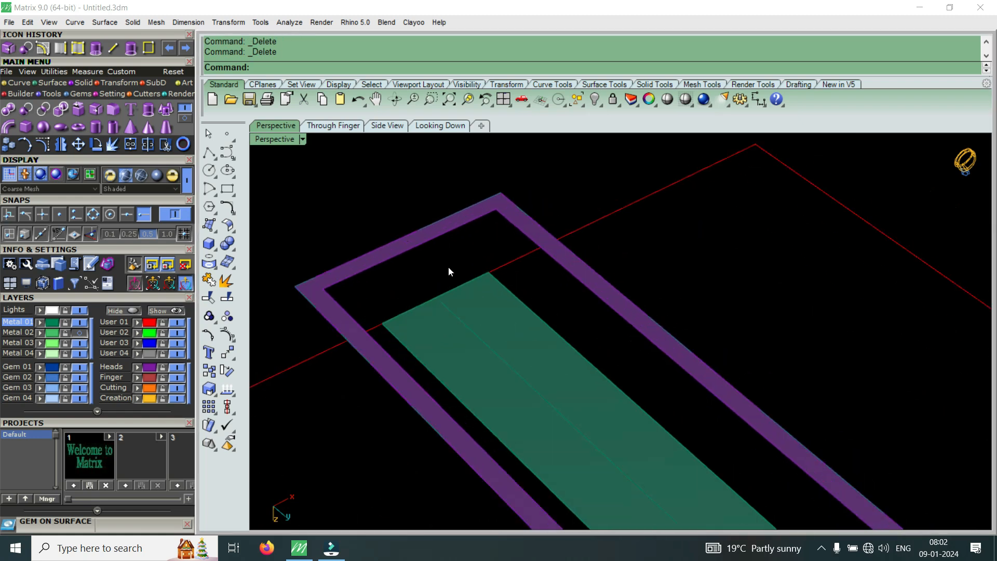
- Delete the remaining border curves crossing the frame's corners at the opposite end
scroll(450, 270, down, 3)
scroll(470, 260, down, 6)
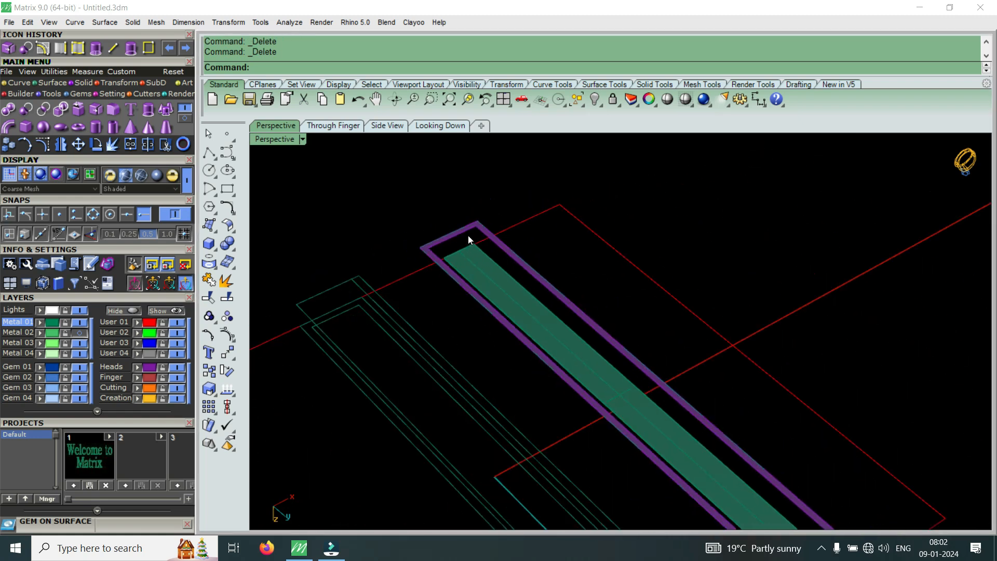
scroll(703, 417, up, 6)
scroll(676, 415, up, 2)
click(729, 395)
key(Delete)
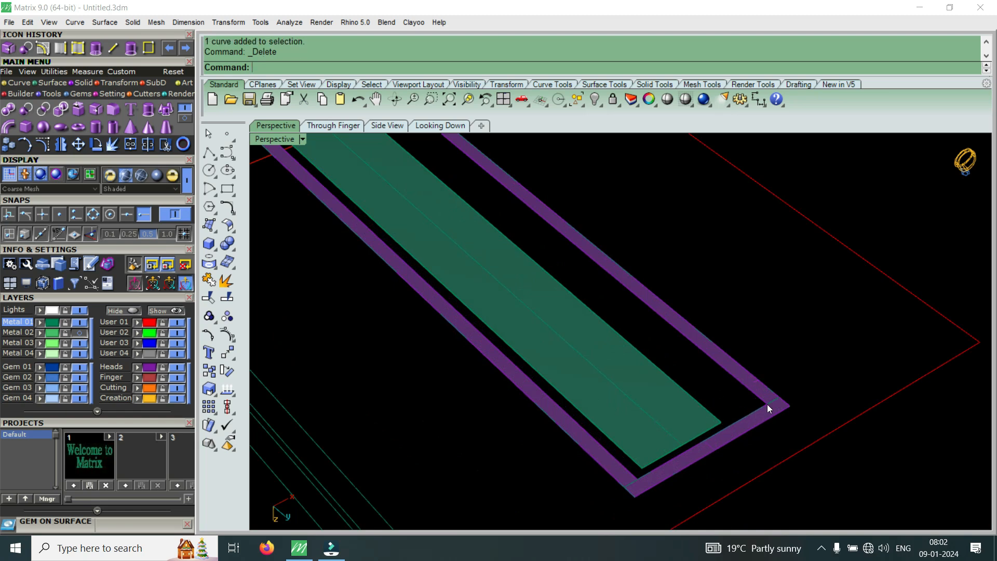
click(767, 404)
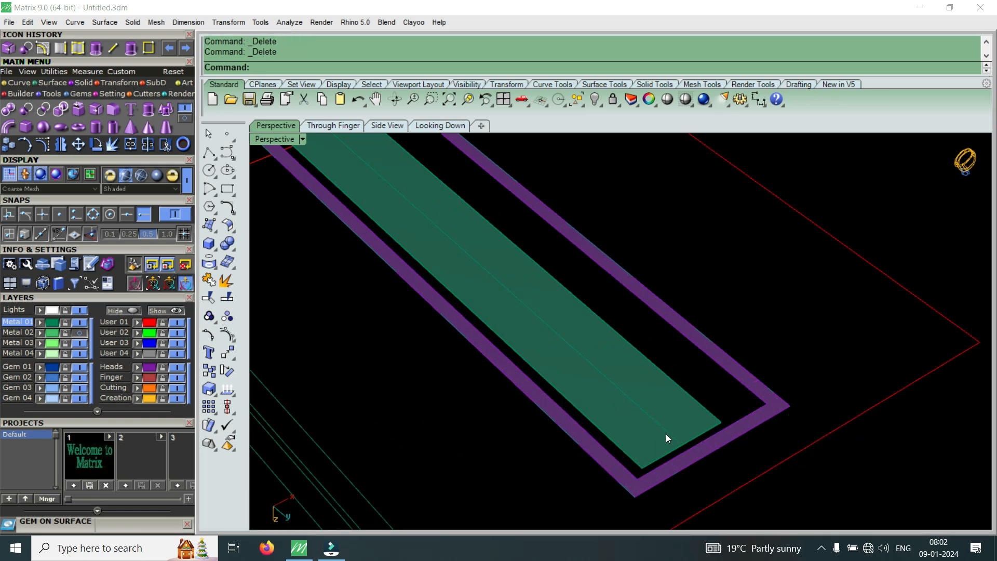
scroll(676, 434, down, 4)
scroll(578, 319, up, 3)
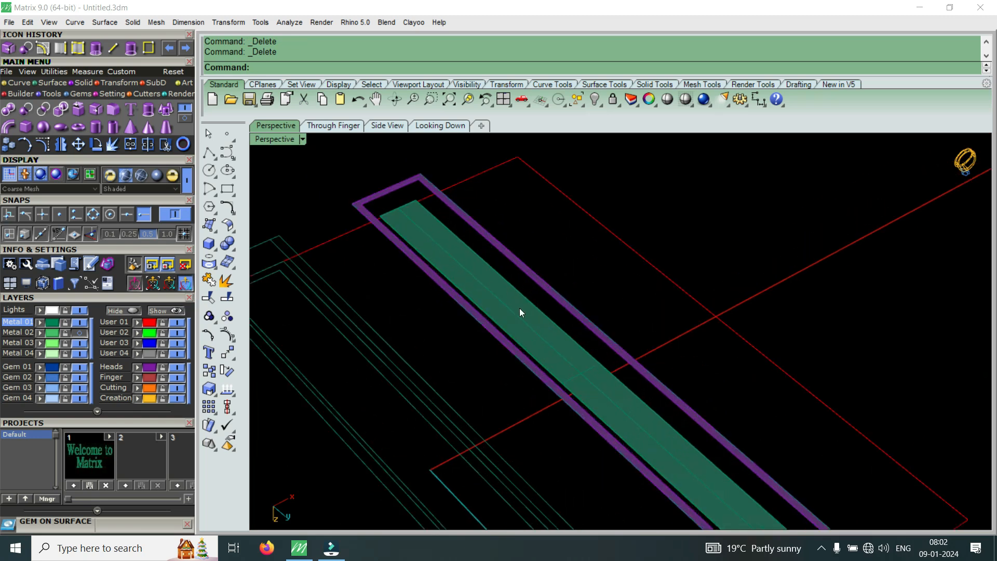
- Draw a line from one end corner of the green offset surface to the matching inner corner of the purple frame
scroll(427, 188, up, 5)
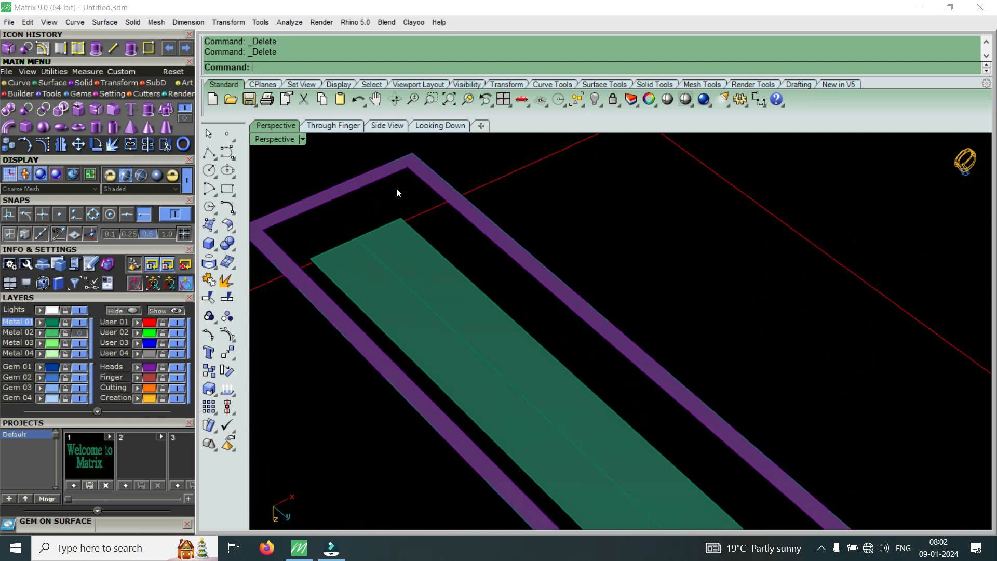
click(115, 48)
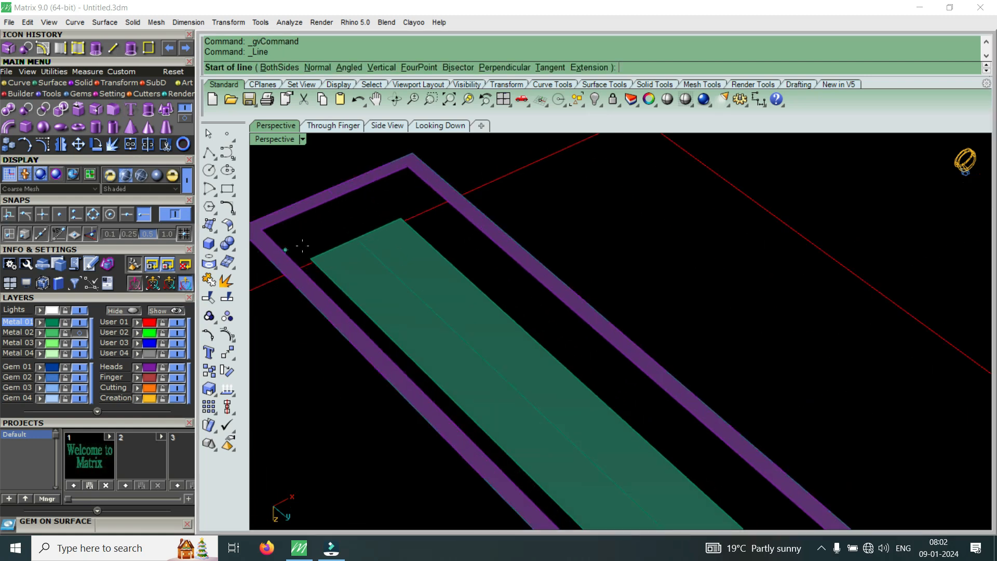
click(399, 218)
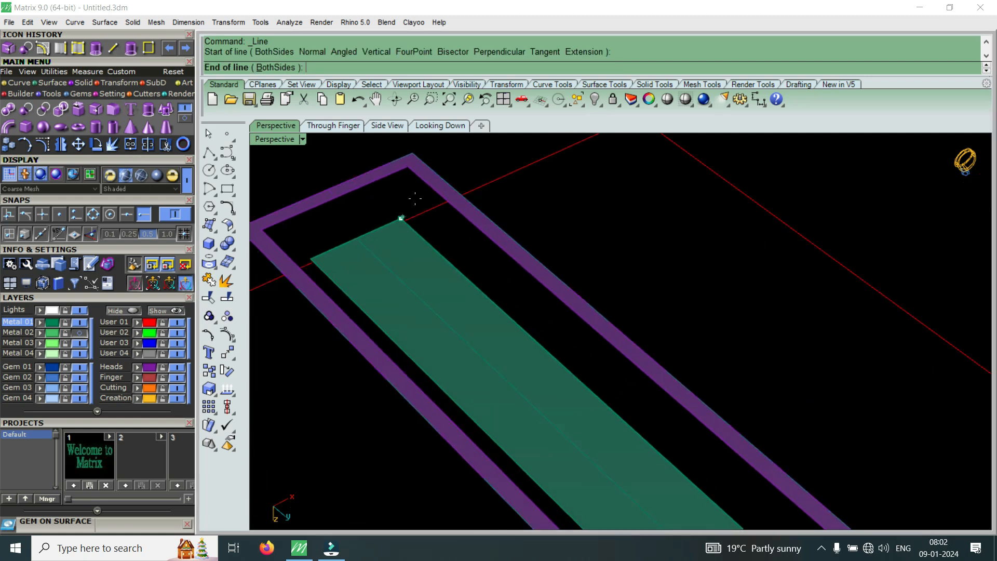
click(407, 170)
scroll(409, 171, down, 3)
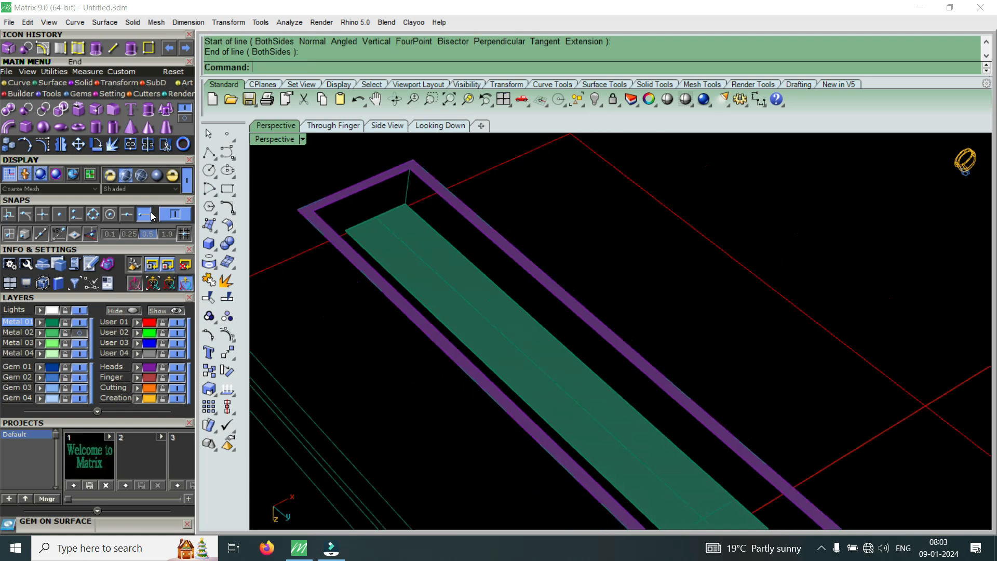
- Draw a second line joining the frame's other inner corner at that end to the adjacent corner of the green surface
scroll(449, 225, up, 2)
right_drag(449, 226, 575, 228)
scroll(576, 228, down, 4)
scroll(593, 183, up, 8)
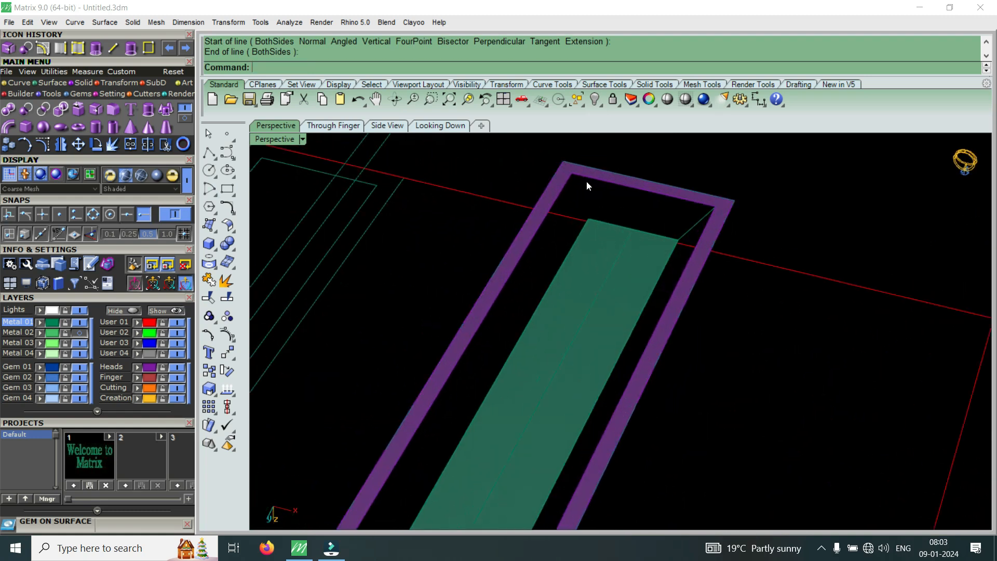
right_click(586, 181)
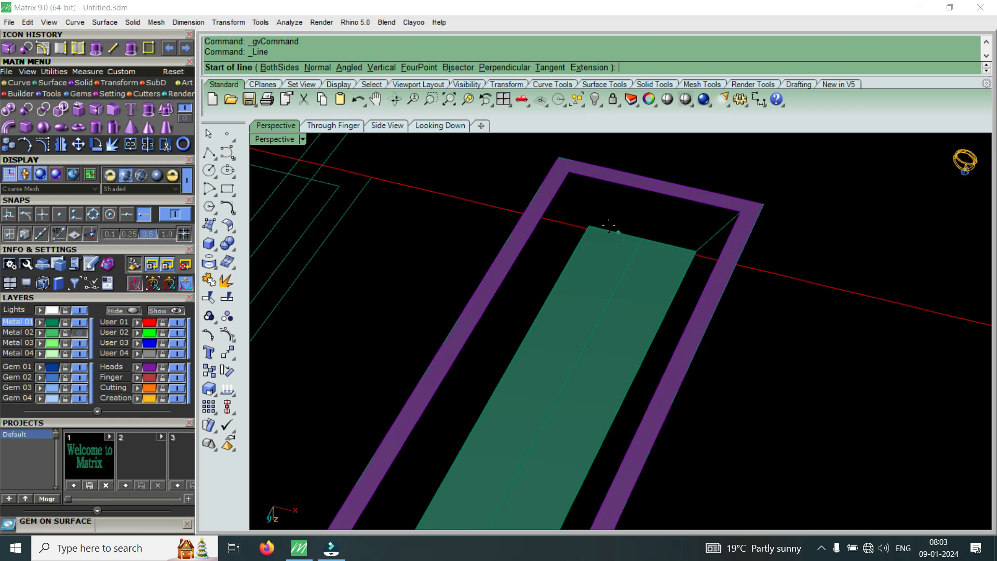
click(569, 173)
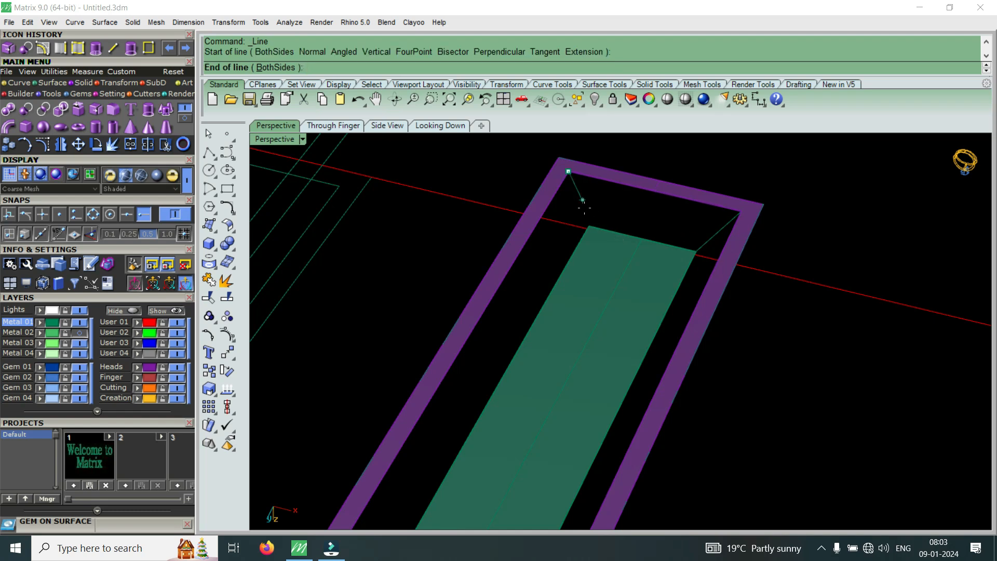
click(587, 224)
scroll(592, 222, down, 1)
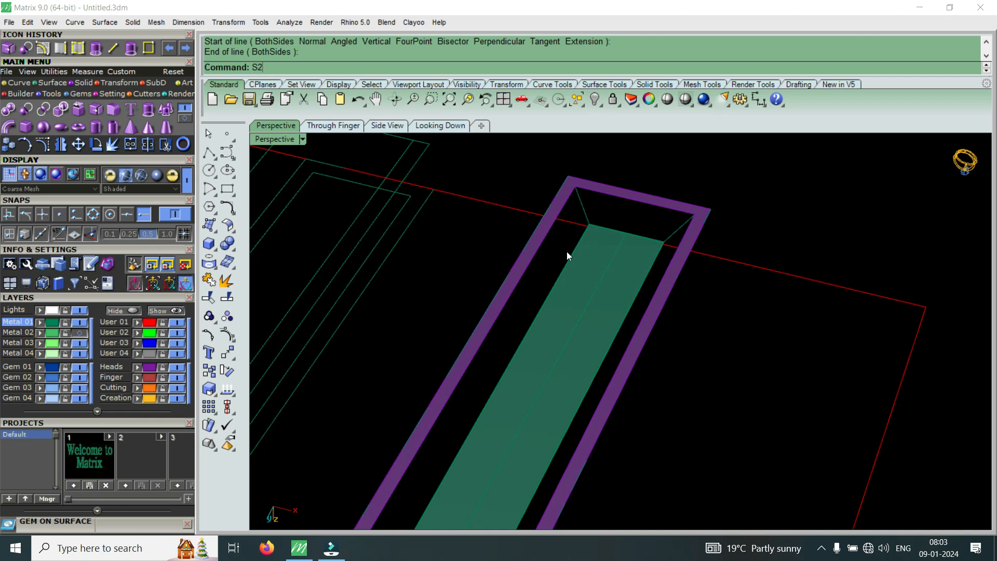
- Create the sloped end wall with Sweep2, using the green surface's and frame's end edges as rails and the two lines as cross sections
key(Down)
key(Return)
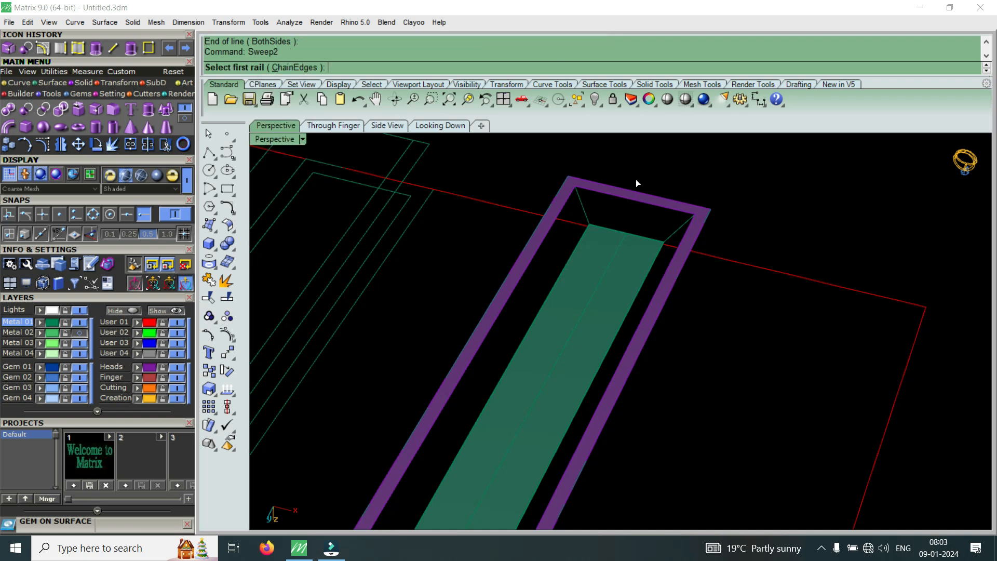
scroll(647, 234, up, 1)
click(640, 237)
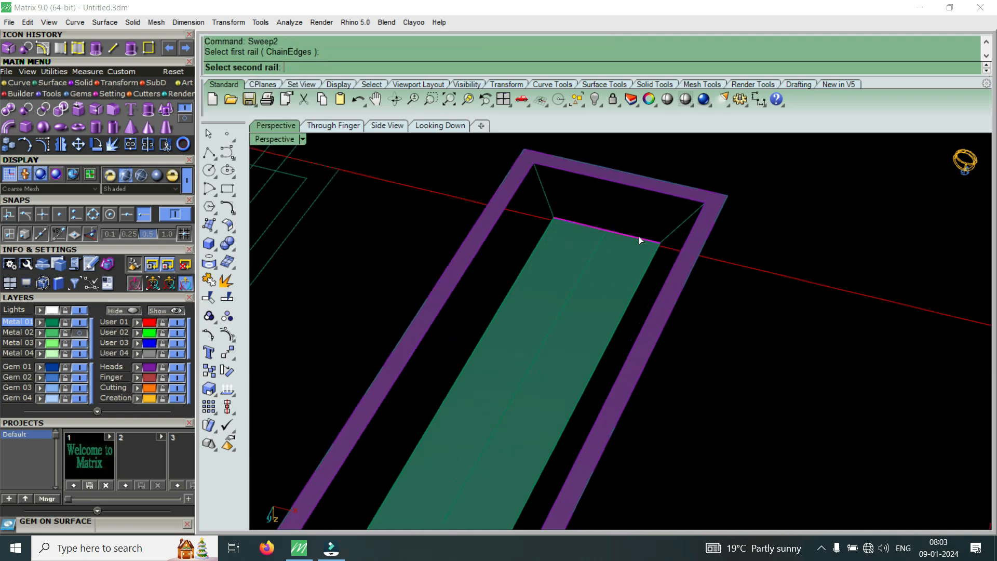
click(667, 194)
click(551, 199)
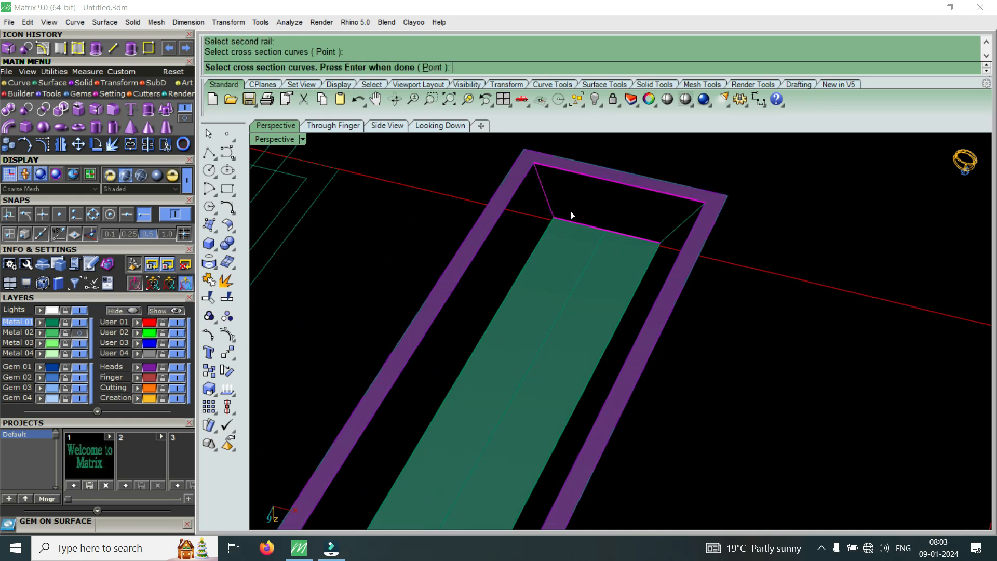
click(674, 235)
key(Return)
key(Return)
- Sweep a sloped wall along one long side between the green surface and frame, using the end wall's surface edge as cross section
right_drag(563, 242, 814, 272)
key(Return)
click(818, 289)
click(812, 238)
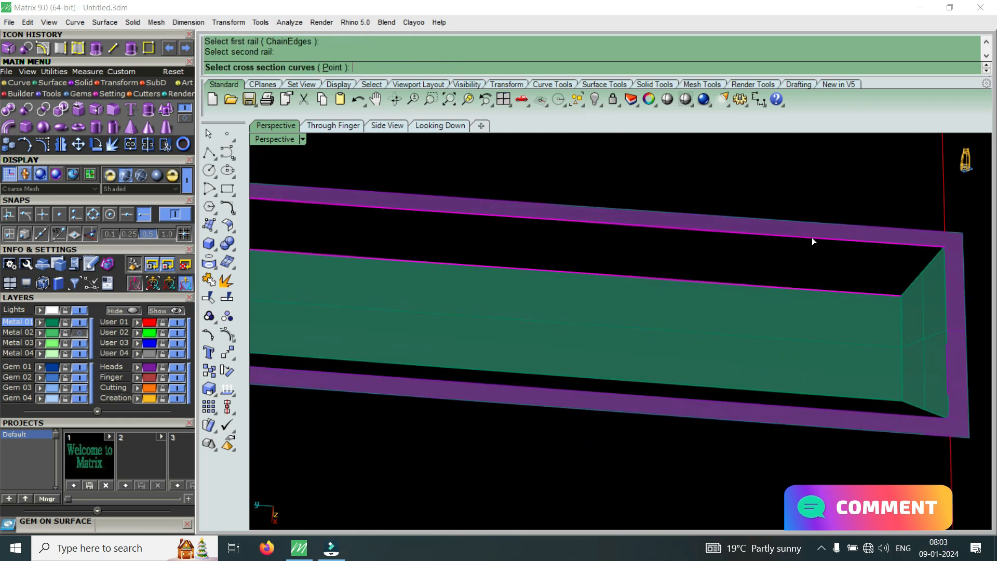
click(913, 286)
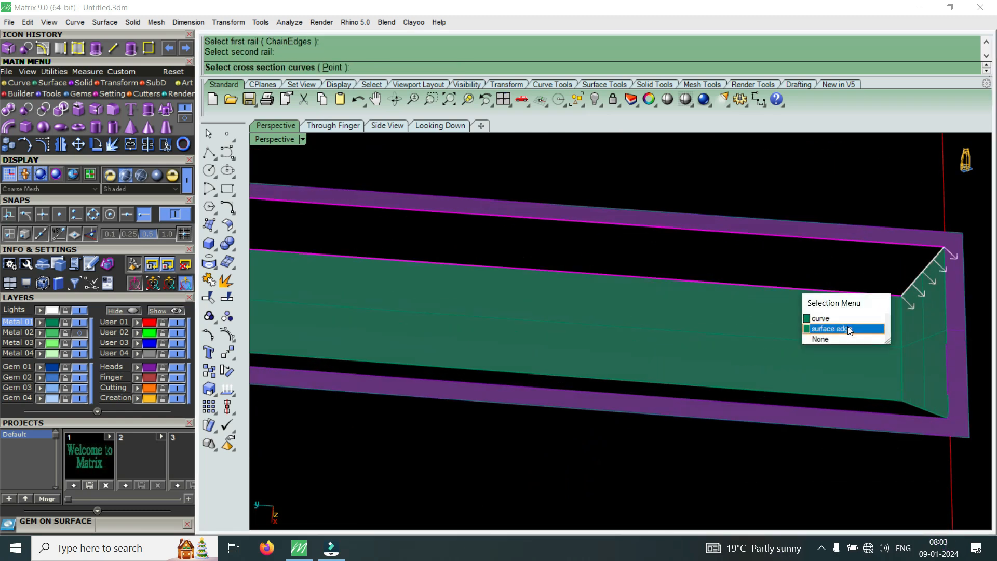
click(856, 328)
scroll(836, 302, down, 3)
key(Return)
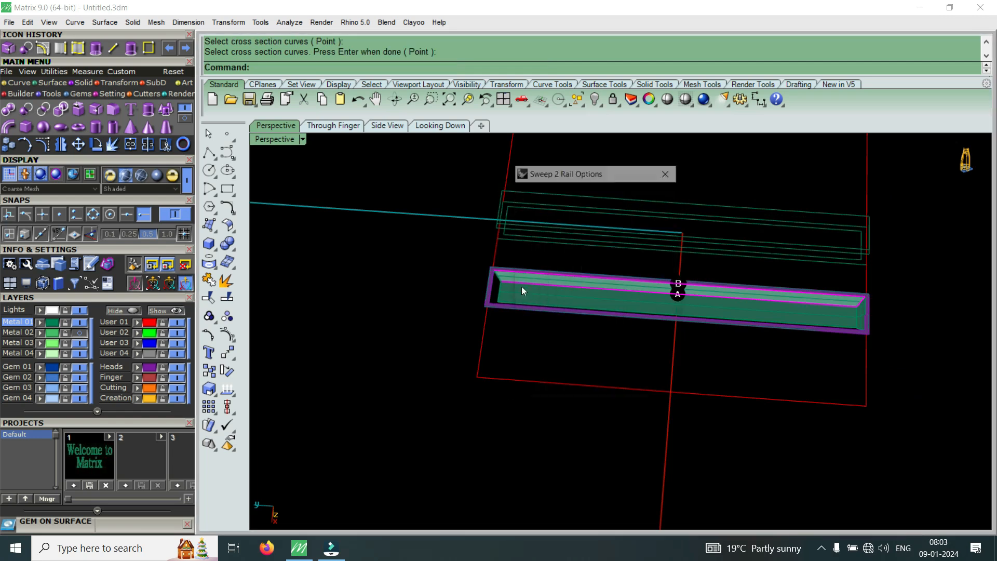
key(Return)
- Sweep the sloped wall at the opposite end between the green surface and frame, using the long wall's edge as cross section
scroll(511, 275, up, 5)
right_drag(425, 267, 743, 324)
scroll(744, 324, up, 3)
key(Return)
click(741, 336)
click(725, 265)
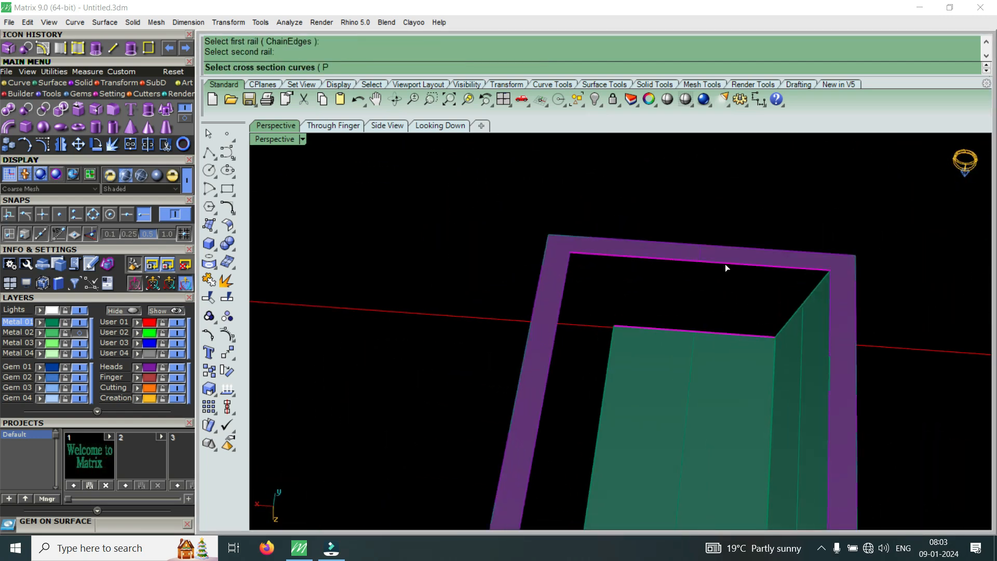
click(795, 336)
key(Return)
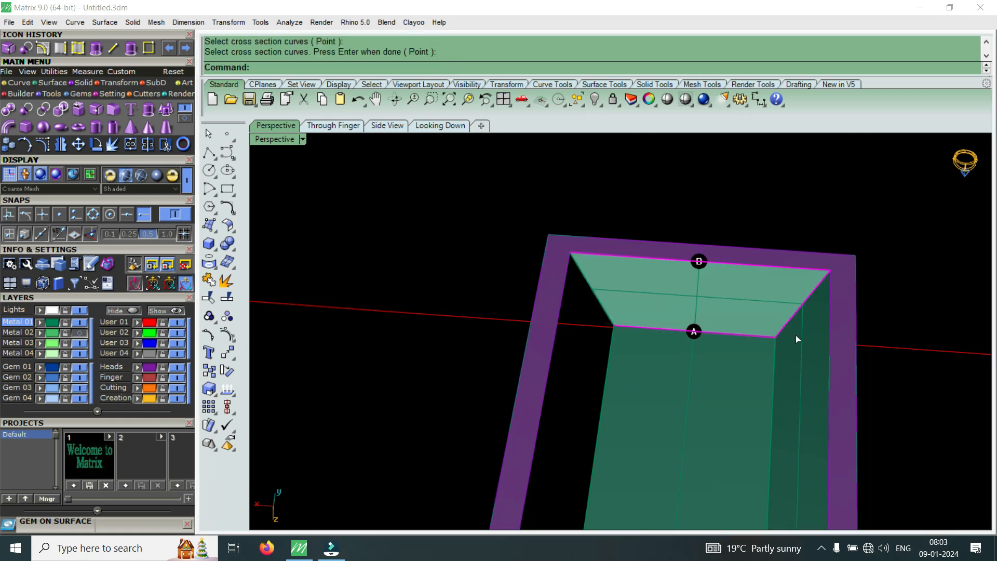
- Sweep the last sloped long wall with Sweep2 between the green surface and frame, using the end wall's surface edge as cross section
right_drag(602, 331, 720, 341)
key(Return)
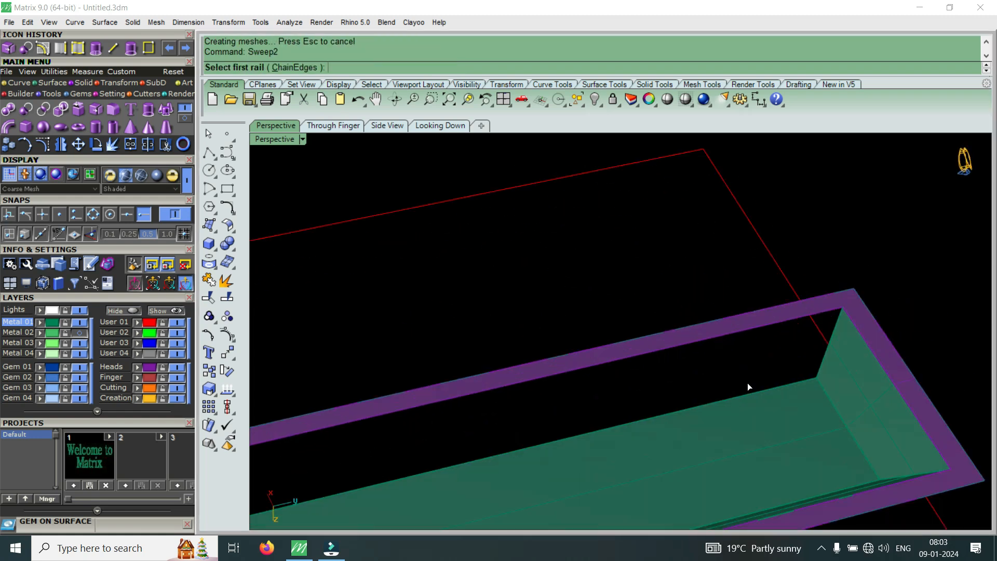
click(748, 395)
click(725, 335)
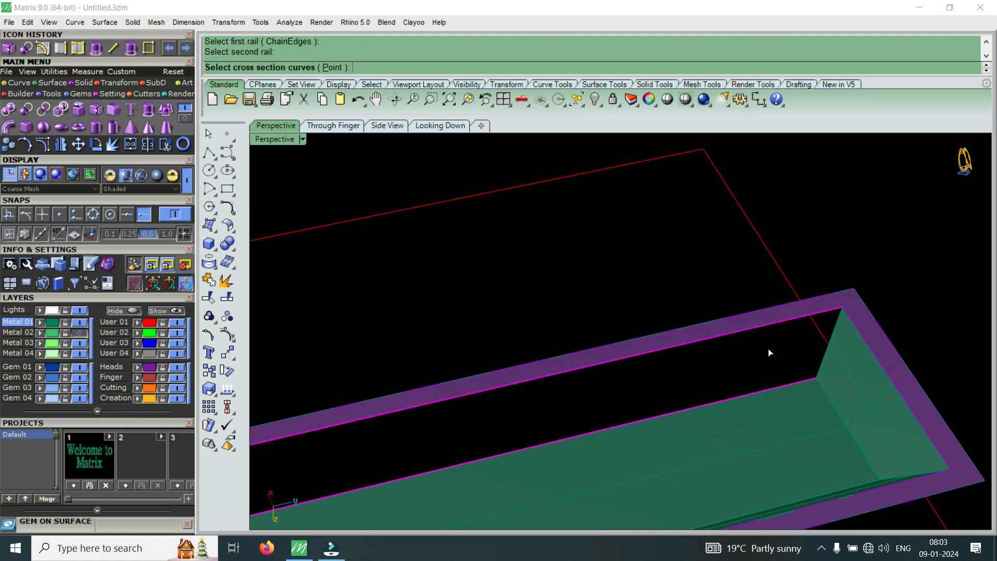
click(819, 366)
right_drag(809, 328, 617, 384)
click(561, 376)
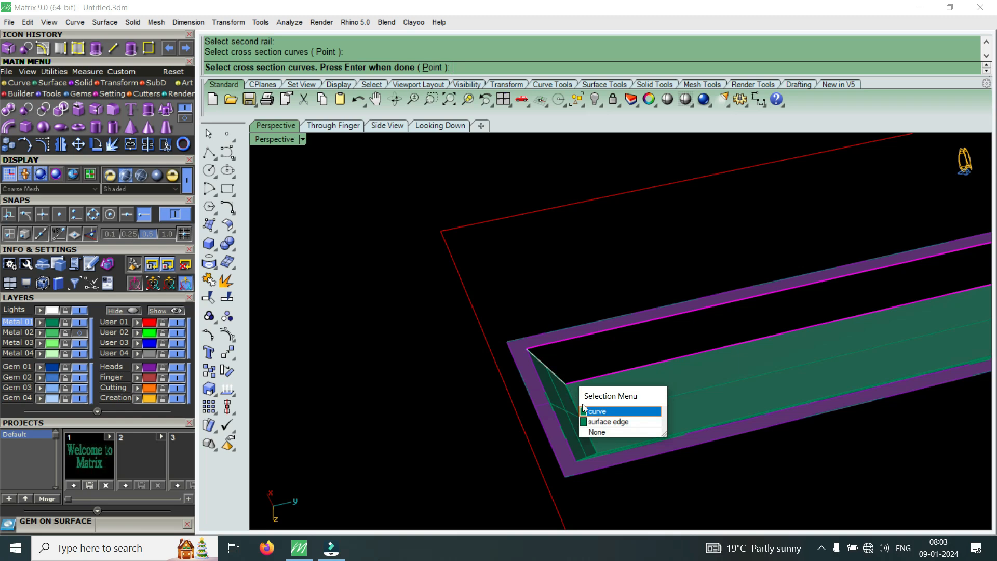
click(610, 422)
key(Return)
- Join the frame, the green floor surface and the four sloped walls into one polysurface
right_drag(610, 422, 472, 270)
click(473, 270)
scroll(472, 270, up, 4)
shift+click(432, 262)
scroll(451, 302, down, 4)
scroll(494, 259, up, 1)
shift+click(491, 259)
scroll(422, 267, down, 9)
scroll(886, 305, up, 2)
scroll(876, 322, up, 2)
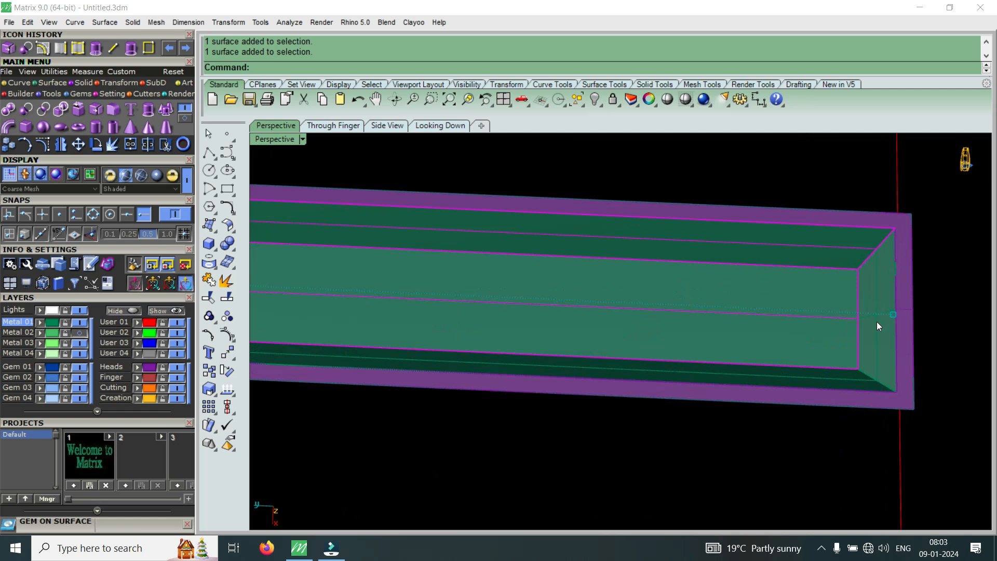
scroll(858, 388, up, 2)
scroll(895, 332, down, 3)
scroll(894, 311, up, 3)
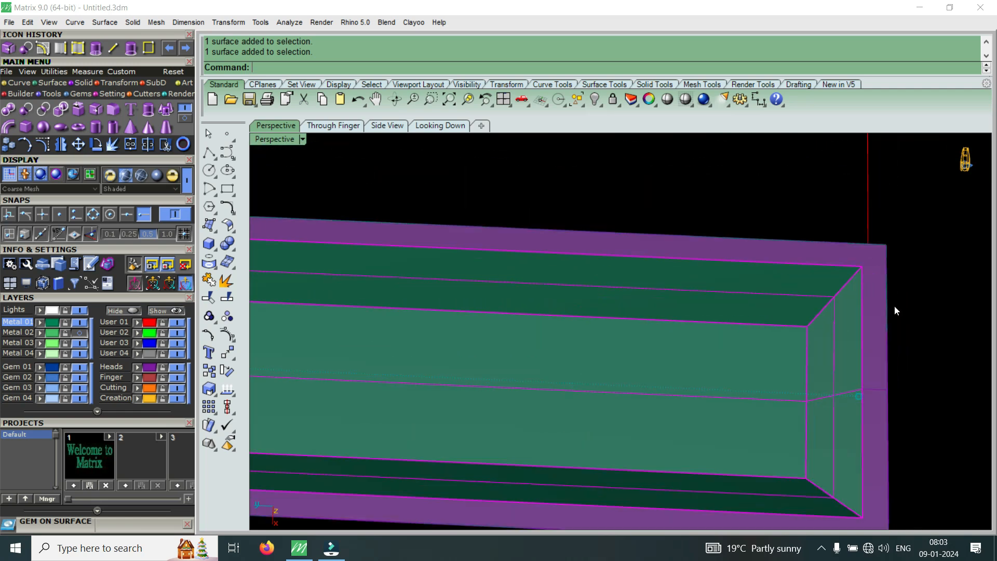
scroll(876, 304, down, 5)
scroll(525, 278, up, 3)
right_drag(491, 341, 507, 313)
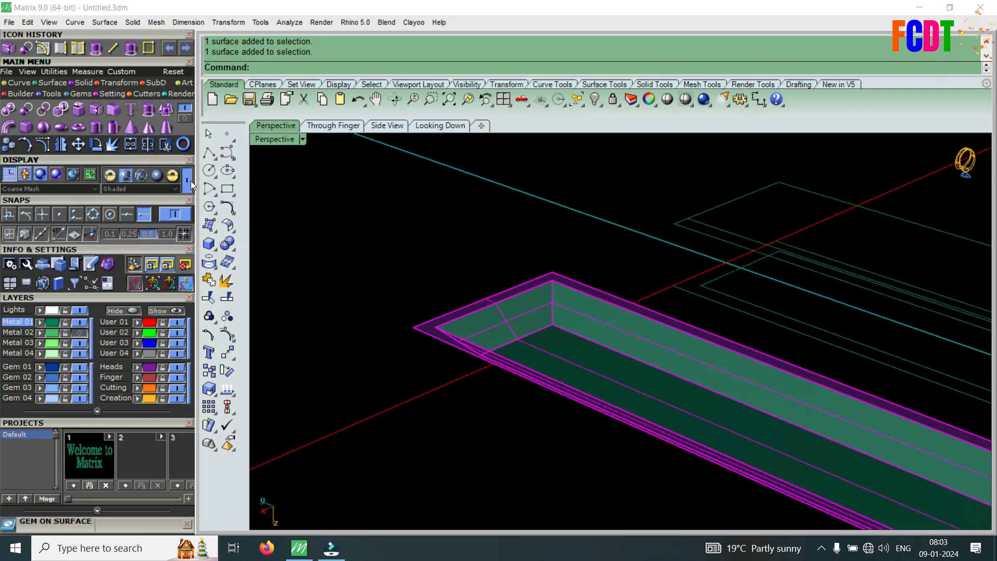
click(132, 147)
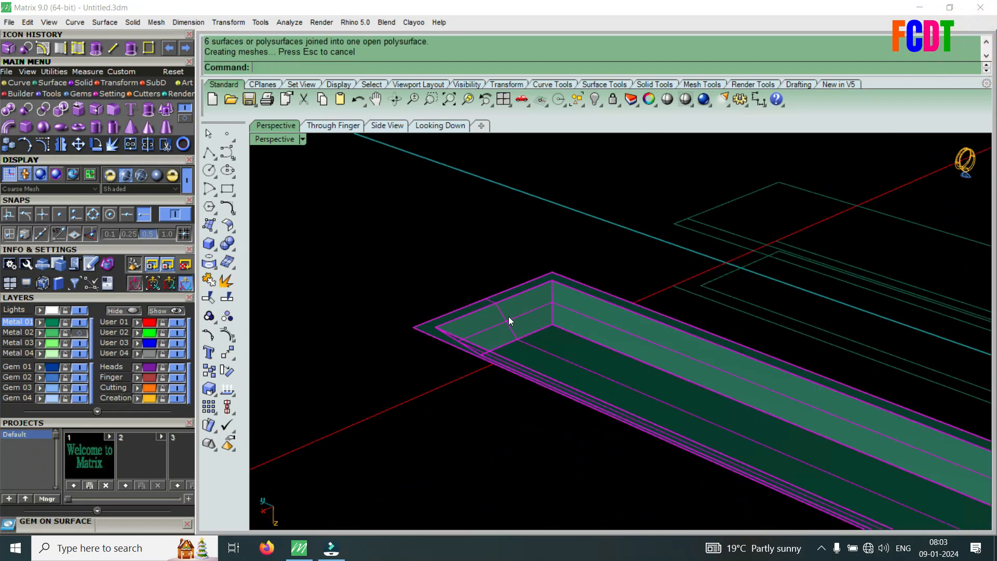
- Turn on the Metal 02 layer to bring back the two solid bars
scroll(481, 285, down, 8)
right_drag(481, 285, 531, 326)
scroll(532, 326, up, 3)
scroll(461, 318, down, 2)
scroll(462, 322, down, 2)
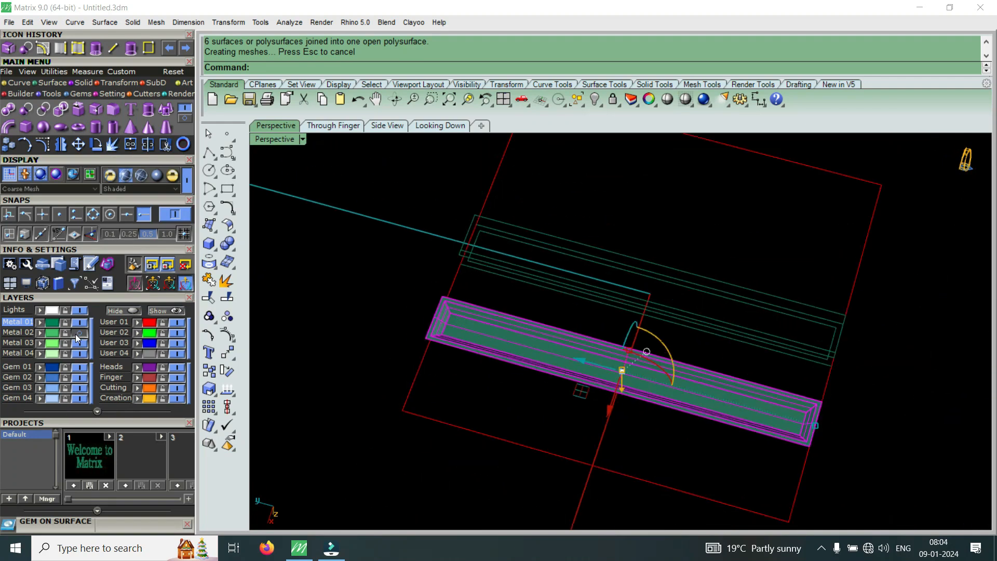
mouse_move(454, 390)
right_down()
mouse_move(603, 356)
mouse_move(695, 275)
right_up()
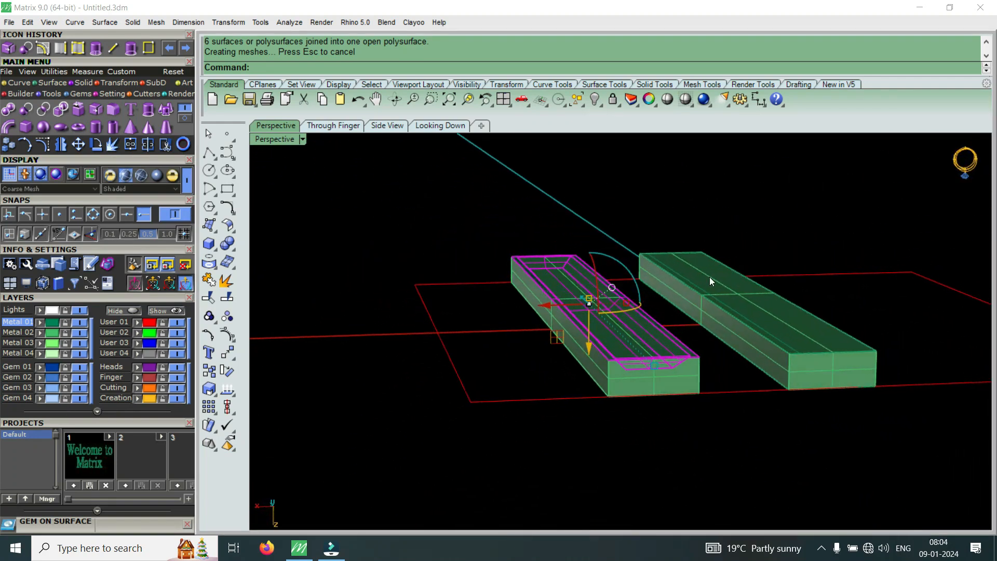
- Raise the joined recess polysurface slightly above the bar's top face
scroll(710, 276, up, 6)
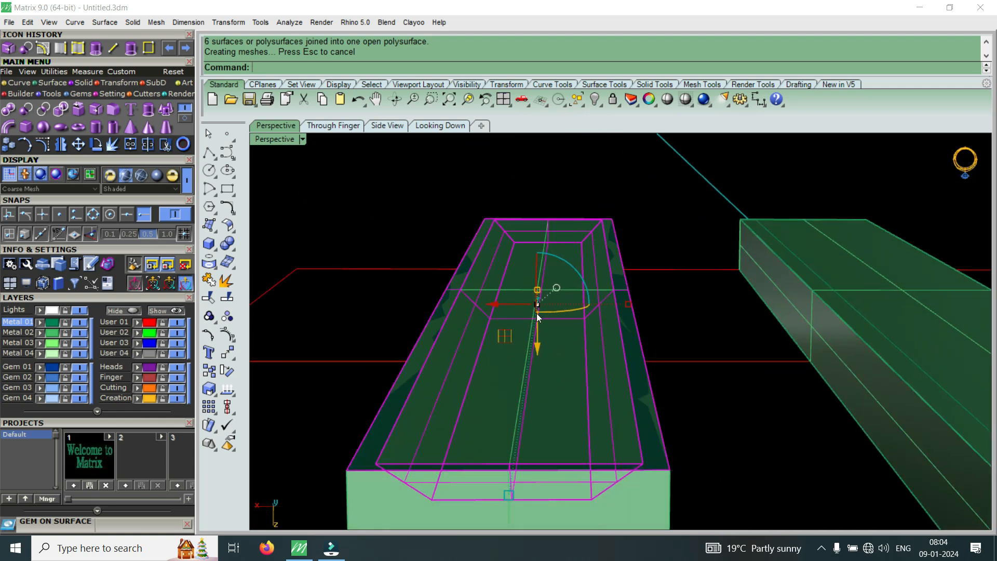
scroll(548, 347, up, 3)
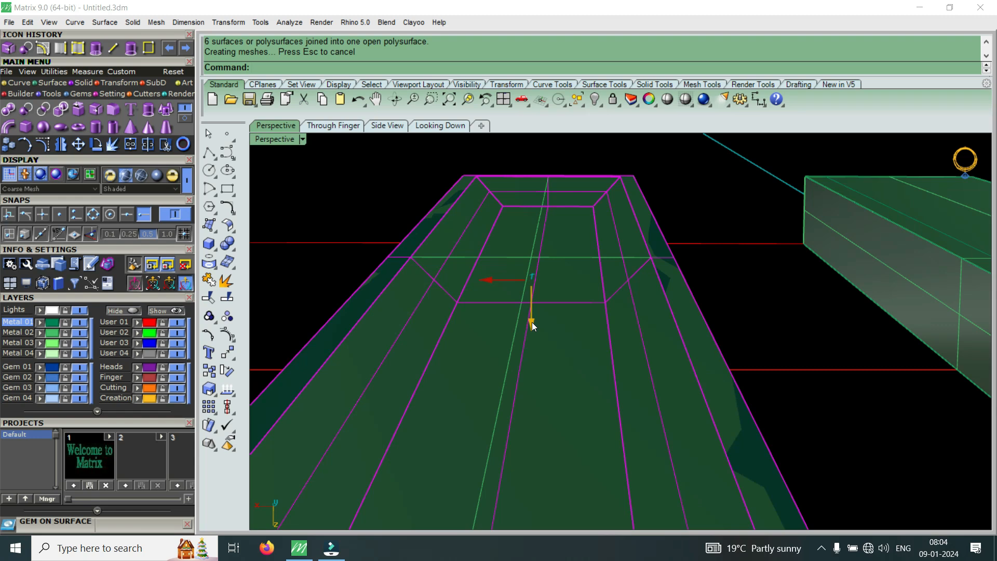
drag(533, 324, 535, 324)
- Examine how the recess polysurface sits against the bar's top edges and corners
scroll(549, 326, down, 4)
right_drag(521, 336, 363, 344)
scroll(364, 343, up, 3)
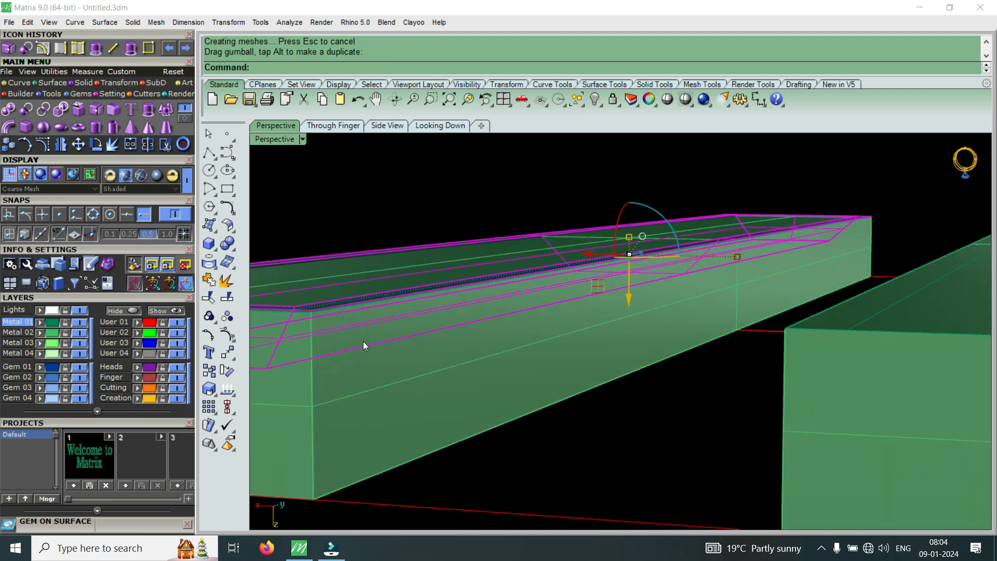
shift+right_drag(309, 307, 558, 275)
scroll(558, 275, up, 2)
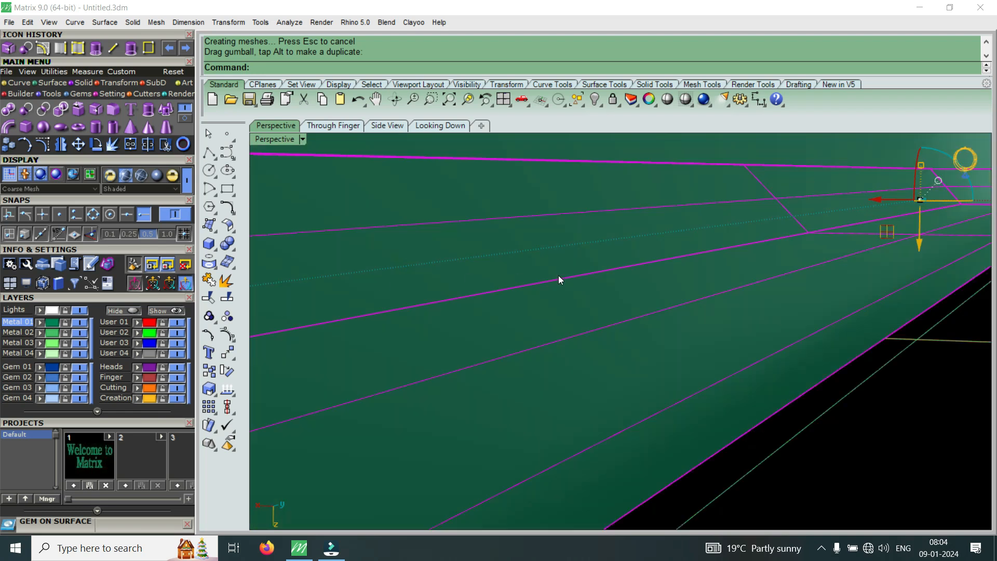
scroll(591, 271, down, 4)
scroll(622, 282, up, 3)
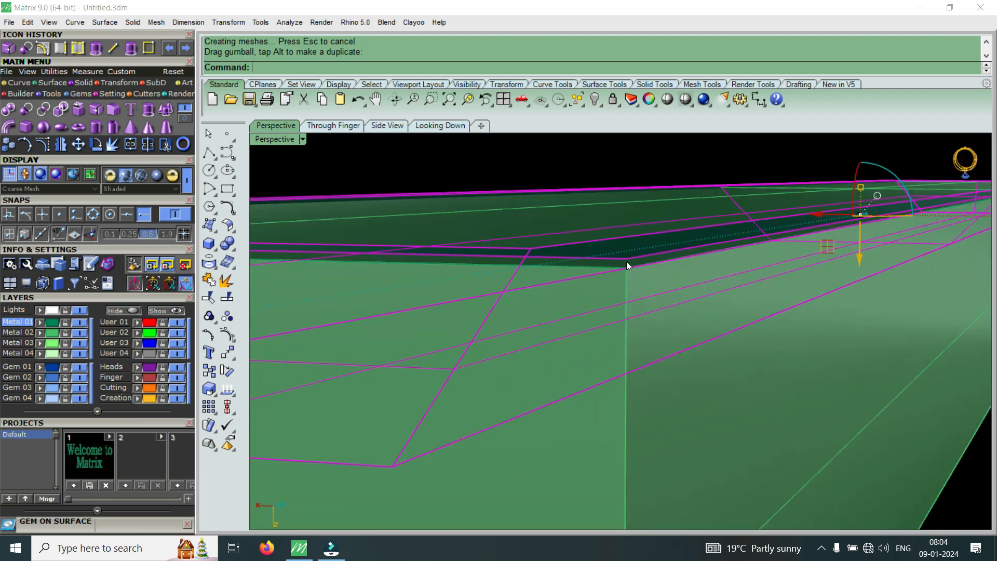
scroll(625, 267, down, 6)
right_drag(660, 289, 502, 358)
scroll(672, 255, up, 9)
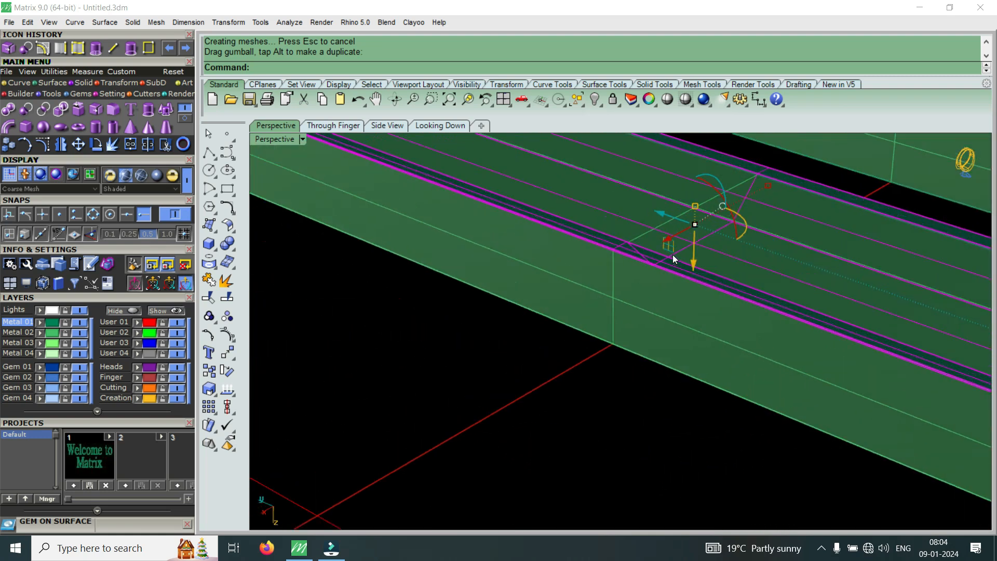
- Split the bar with BooleanSplit, using the joined recess polysurface as the cutting object
click(621, 312)
scroll(562, 362, down, 5)
scroll(567, 360, down, 8)
right_drag(615, 329, 434, 342)
scroll(356, 327, up, 9)
key(Escape)
text(BooleanDifference)
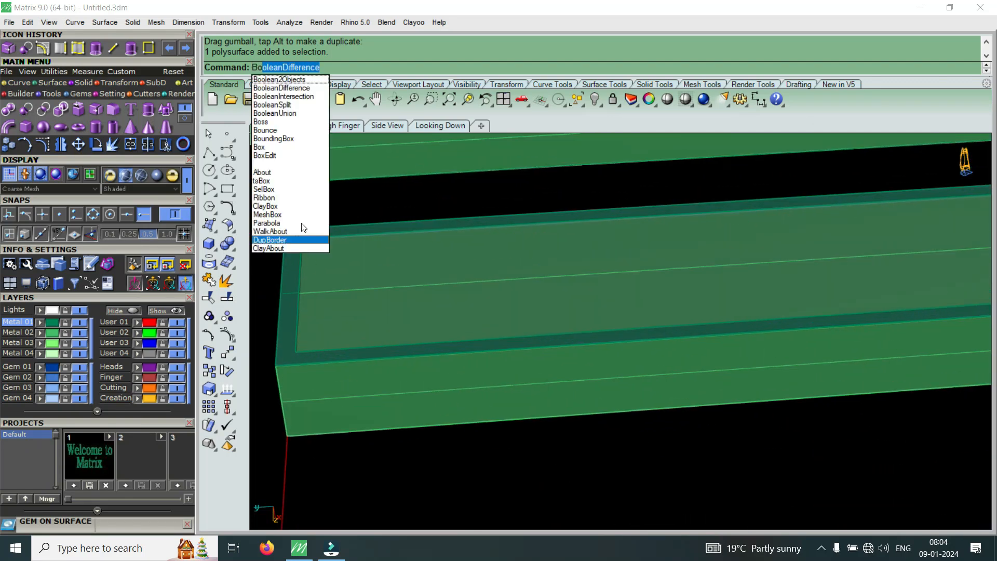
click(309, 105)
scroll(430, 383, up, 1)
scroll(568, 379, down, 5)
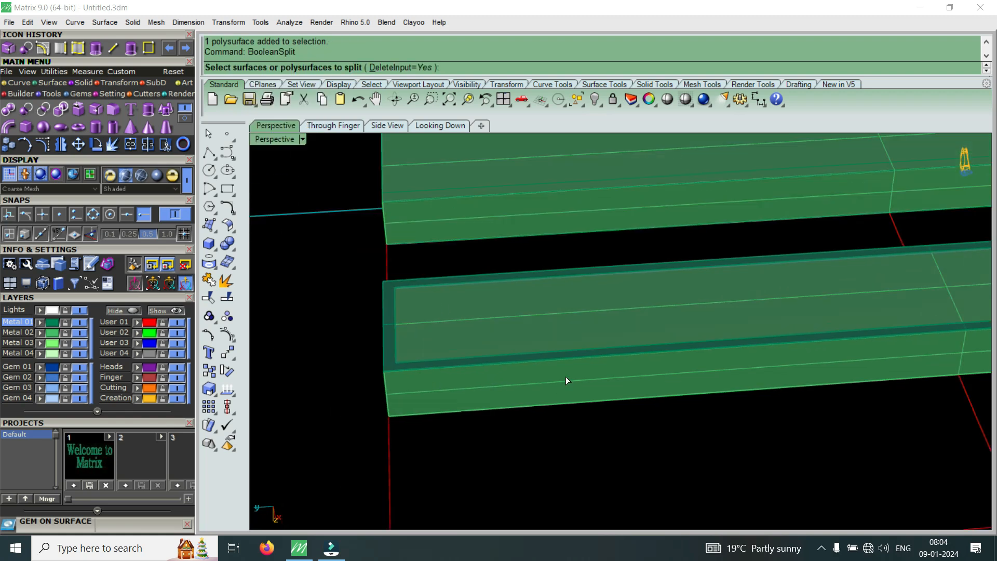
click(566, 376)
key(Return)
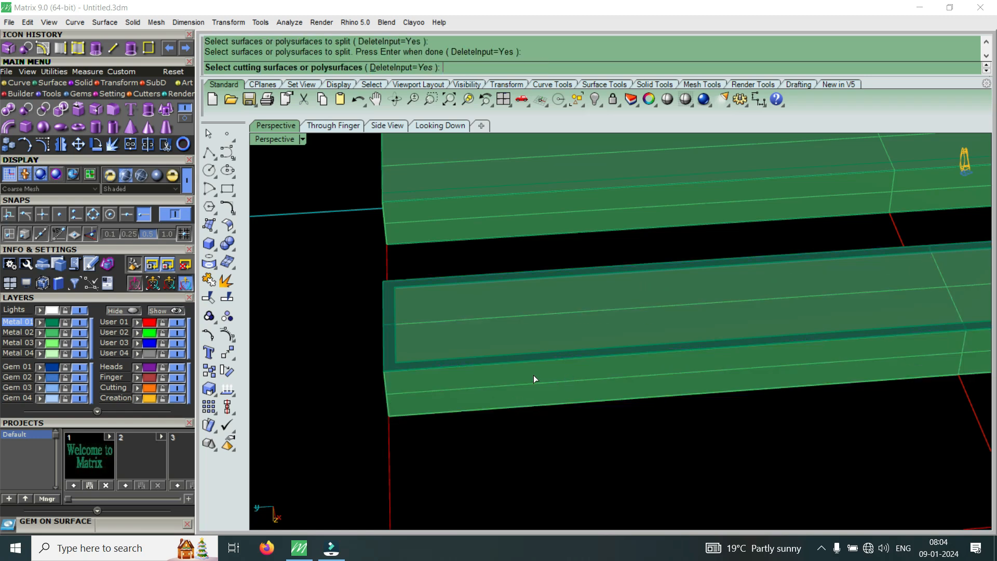
scroll(387, 324, up, 3)
click(384, 329)
key(Return)
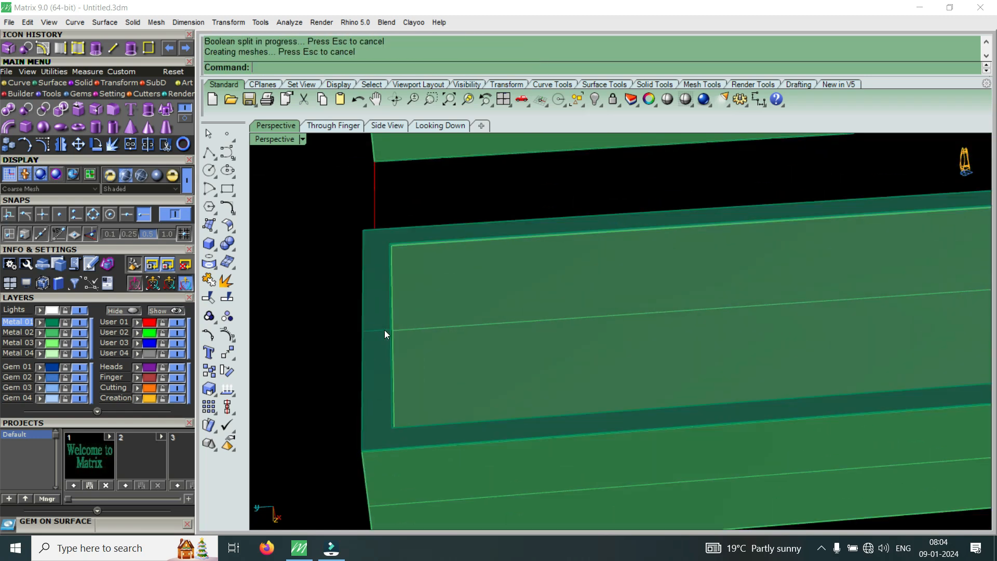
- Rotate the other, hollowed bar about its length so that its opening faces up
click(475, 339)
scroll(411, 331, down, 8)
right_drag(654, 367, 855, 351)
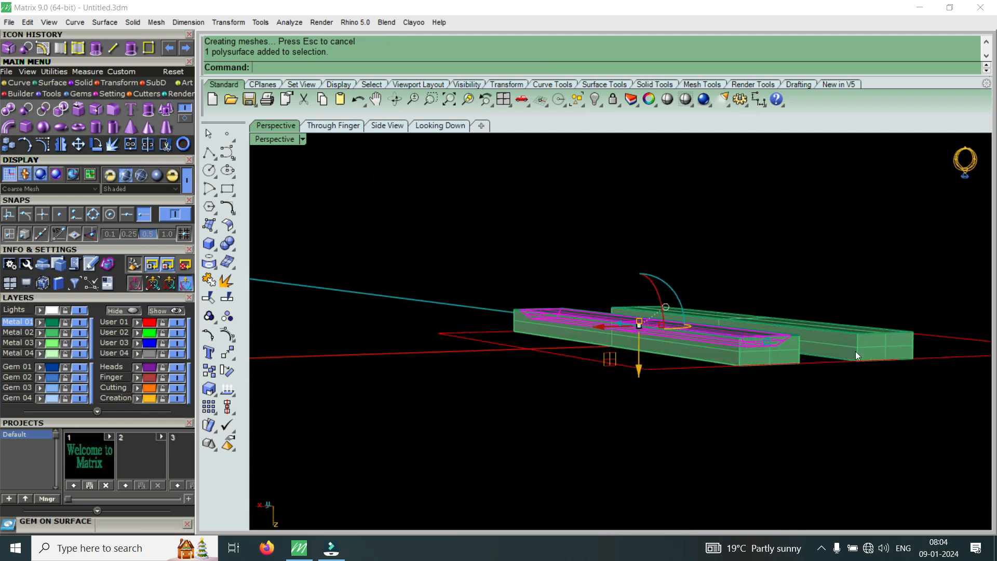
scroll(851, 352, up, 6)
right_drag(664, 298, 722, 320)
click(754, 355)
scroll(754, 355, down, 4)
right_drag(755, 355, 715, 299)
drag(715, 292, 627, 334)
key(Escape)
- Delete the inner block split from the bar and the leftover recess cutting polysurface
scroll(563, 322, up, 5)
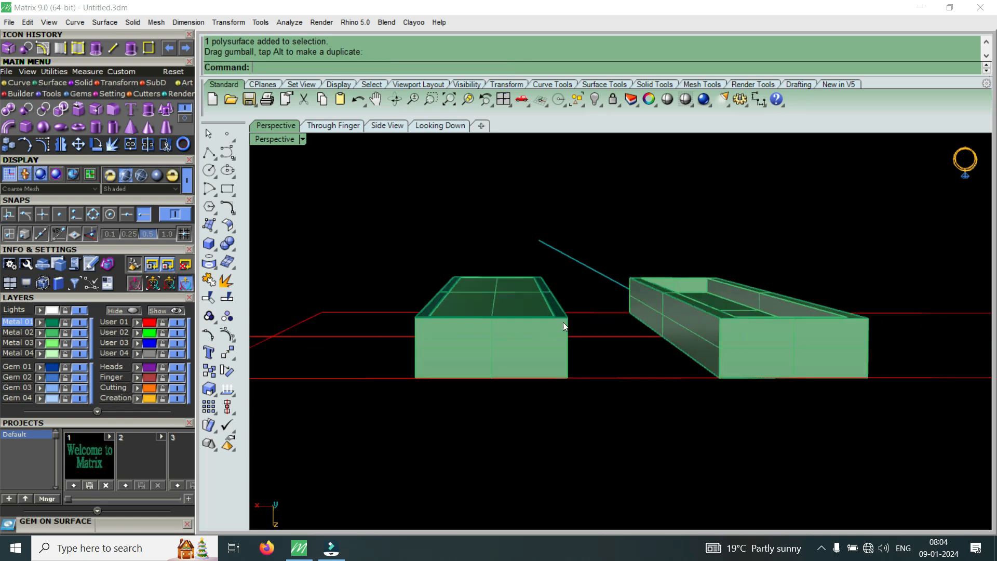
scroll(567, 312, up, 3)
right_drag(582, 332, 584, 355)
click(583, 356)
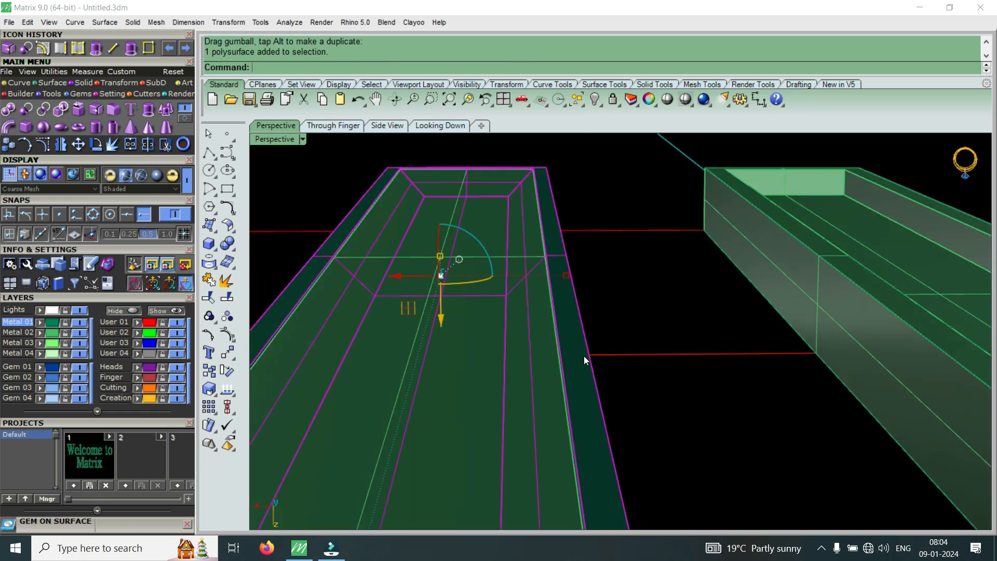
scroll(583, 356, down, 4)
scroll(535, 376, up, 2)
click(536, 377)
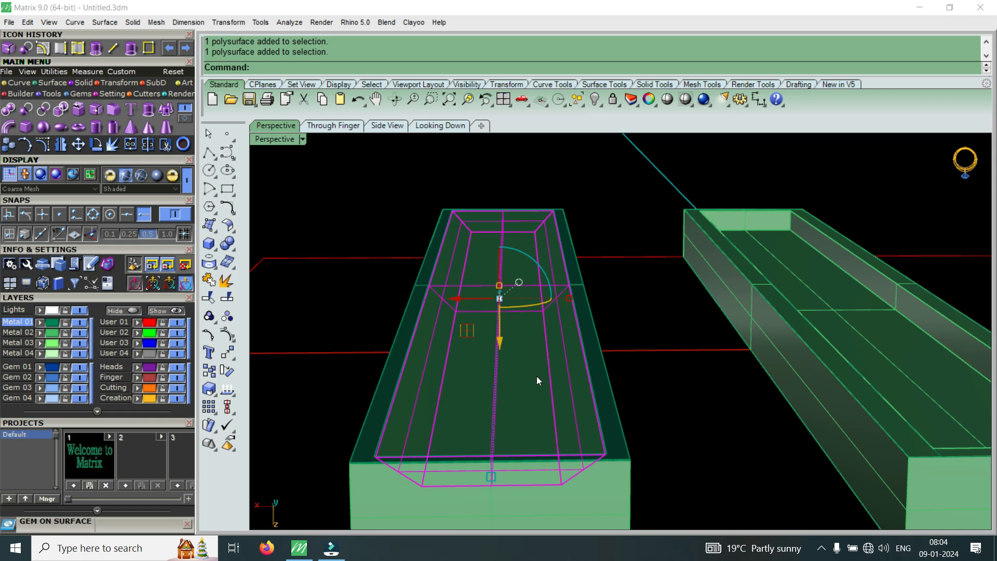
key(Delete)
click(602, 393)
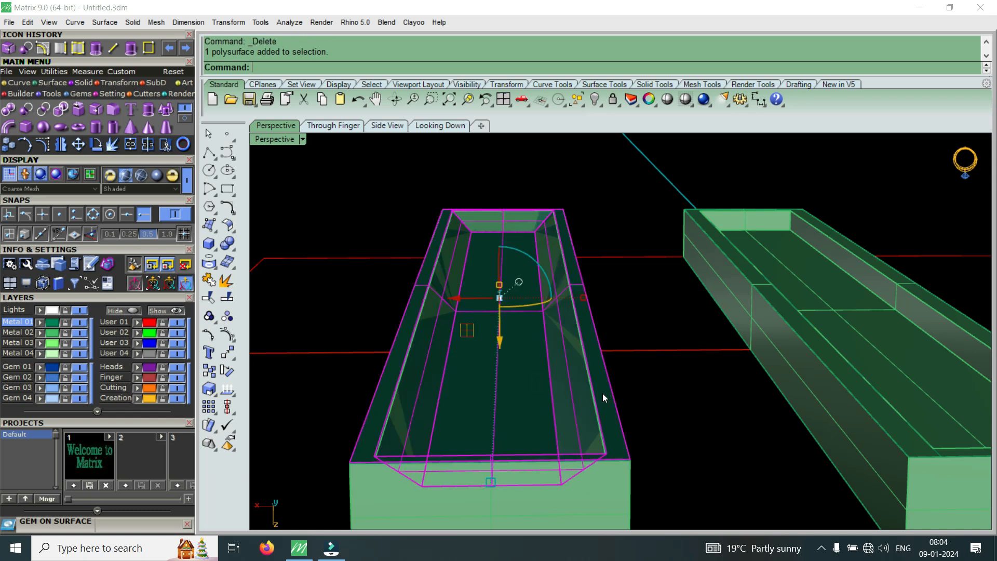
key(Delete)
scroll(569, 326, down, 4)
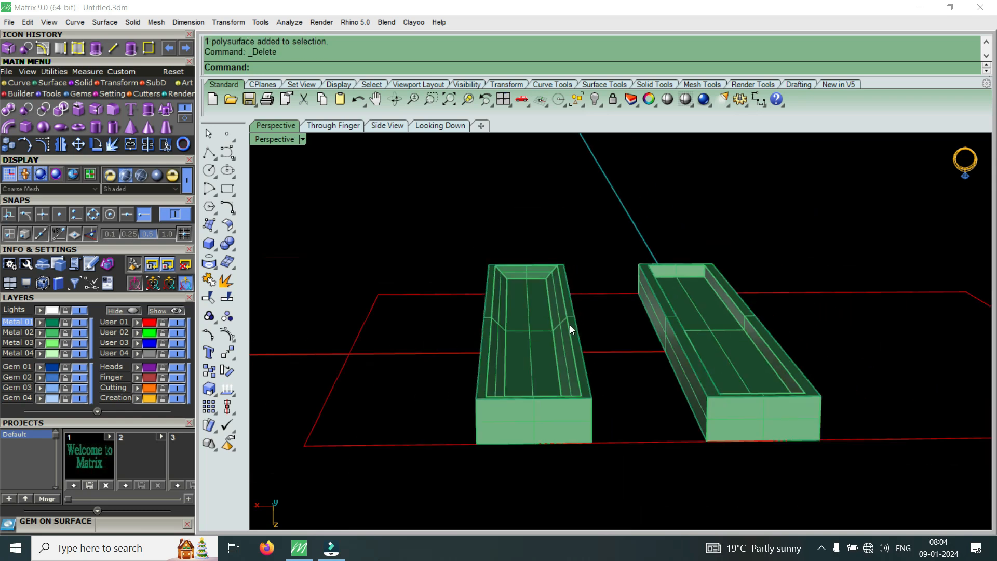
- Set the Perspective view's display mode to Machine
click(270, 140)
click(356, 265)
right_drag(551, 336, 723, 343)
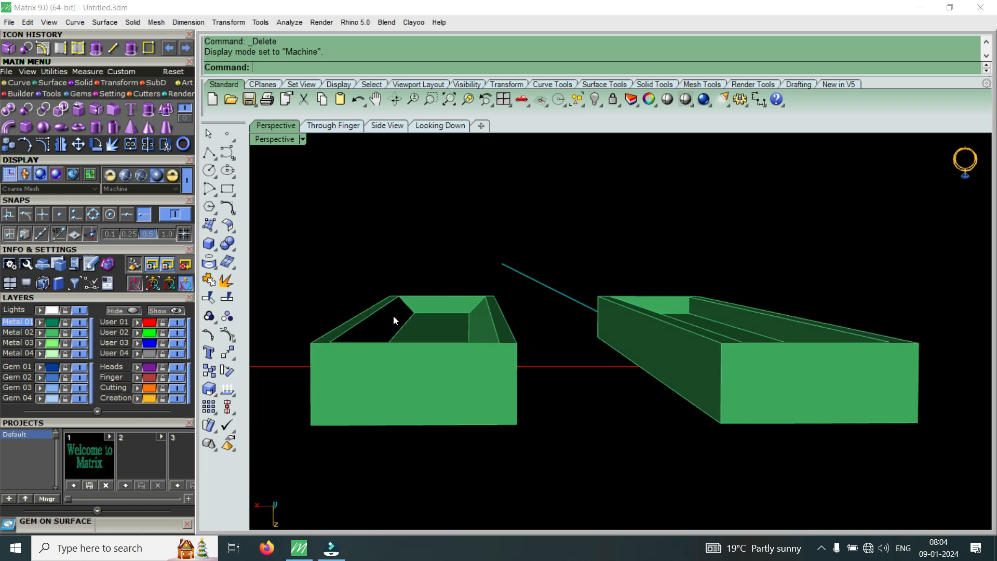
- Examine the sloped-wall recess and the straight-walled hollow of the two bars from several angles
scroll(400, 320, up, 5)
right_drag(410, 326, 407, 346)
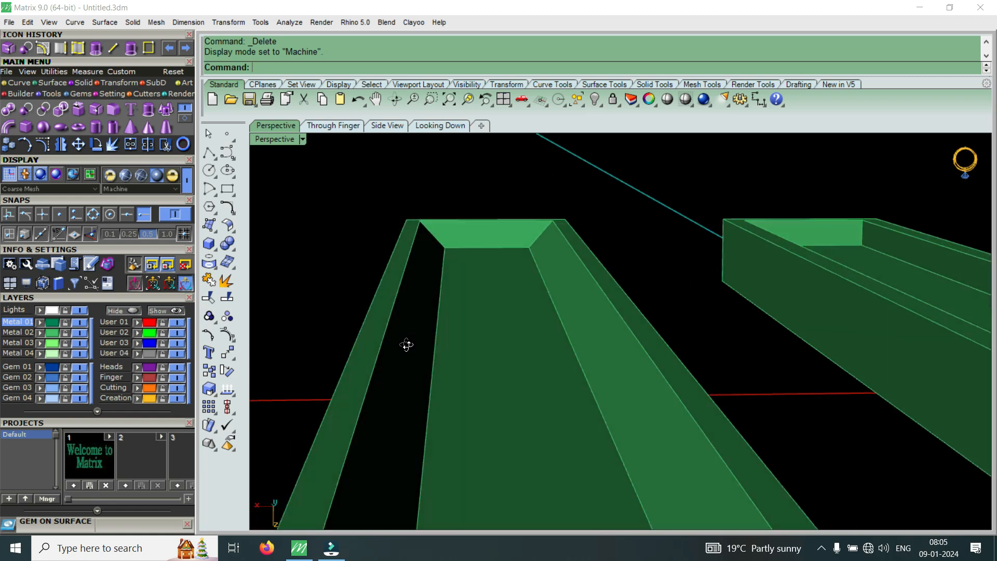
scroll(407, 345, down, 5)
right_drag(460, 305, 514, 312)
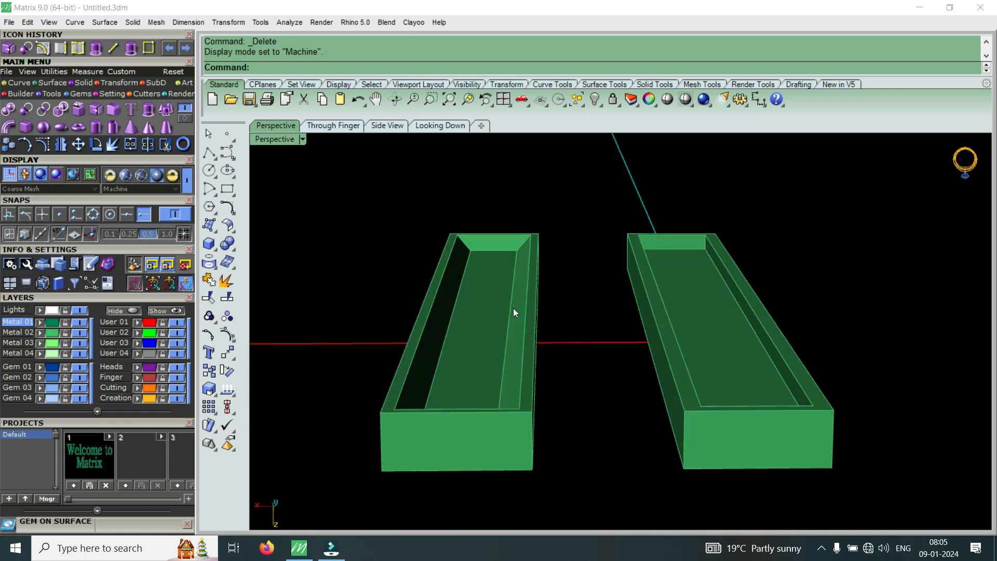
scroll(410, 356, up, 3)
right_drag(410, 355, 424, 320)
scroll(476, 268, up, 5)
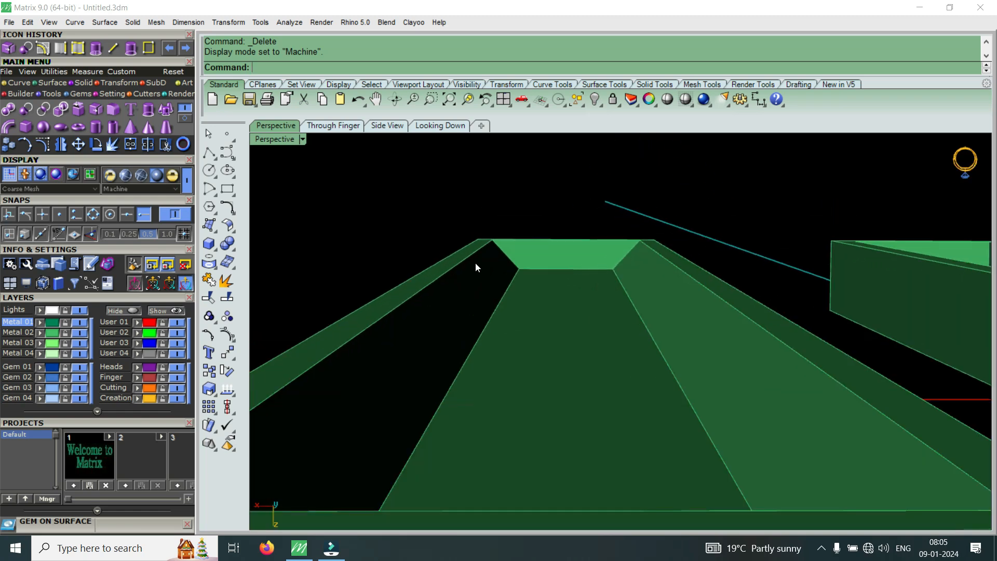
scroll(477, 267, up, 1)
scroll(575, 294, down, 5)
right_drag(452, 318, 522, 336)
scroll(522, 336, down, 5)
right_drag(420, 327, 450, 331)
scroll(284, 345, up, 4)
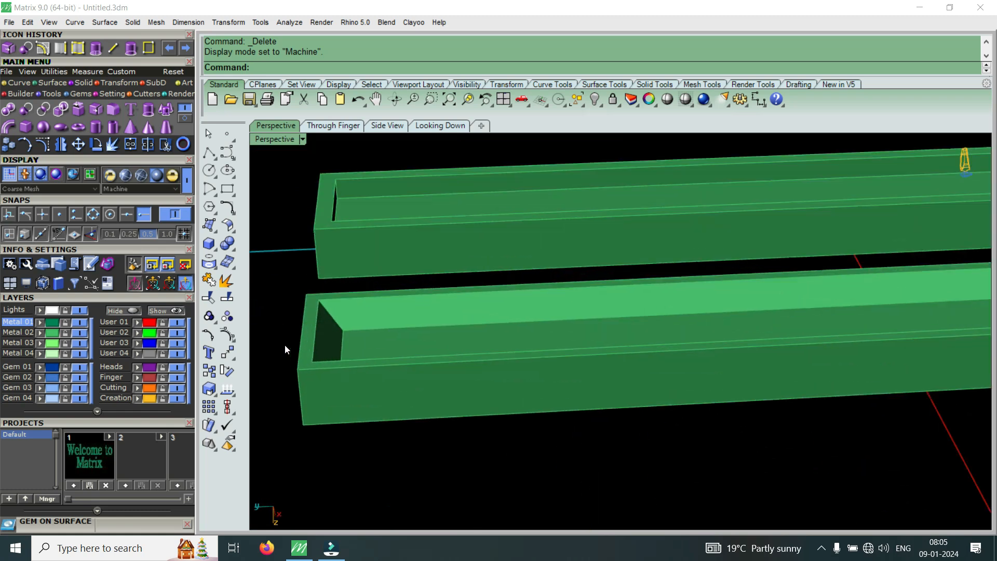
scroll(319, 308, up, 3)
scroll(350, 341, down, 5)
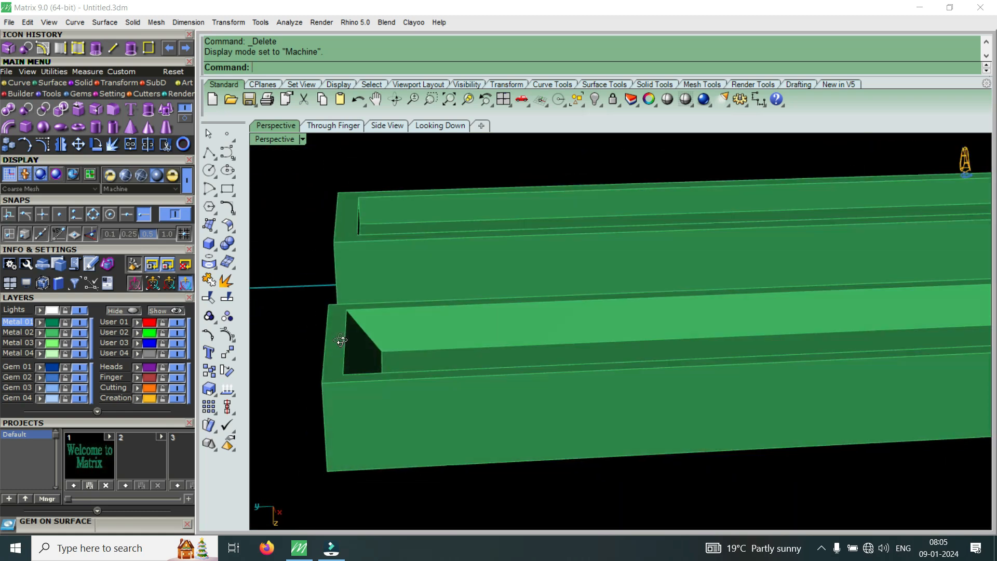
right_drag(343, 339, 358, 405)
scroll(368, 396, down, 5)
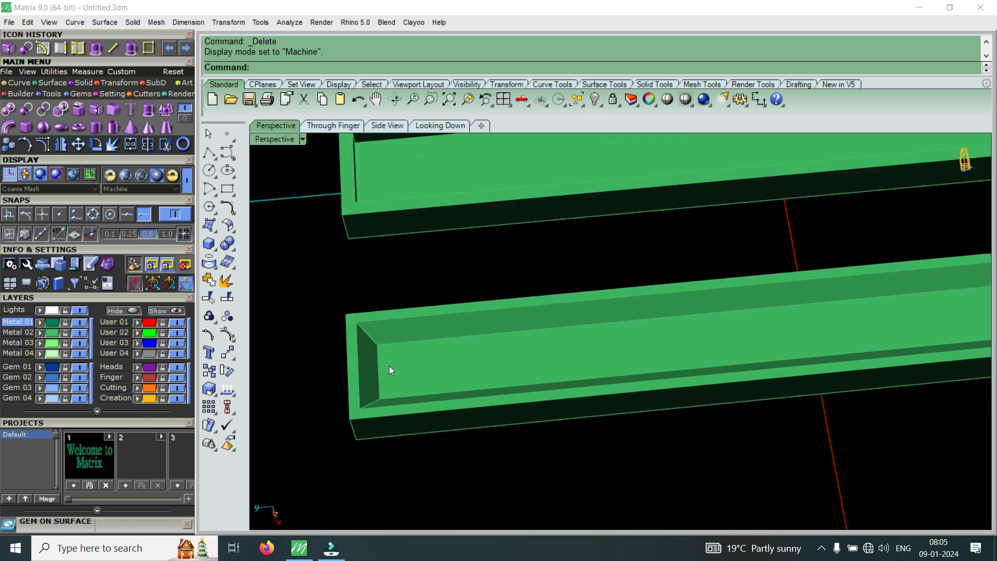
scroll(432, 360, down, 6)
scroll(603, 242, up, 4)
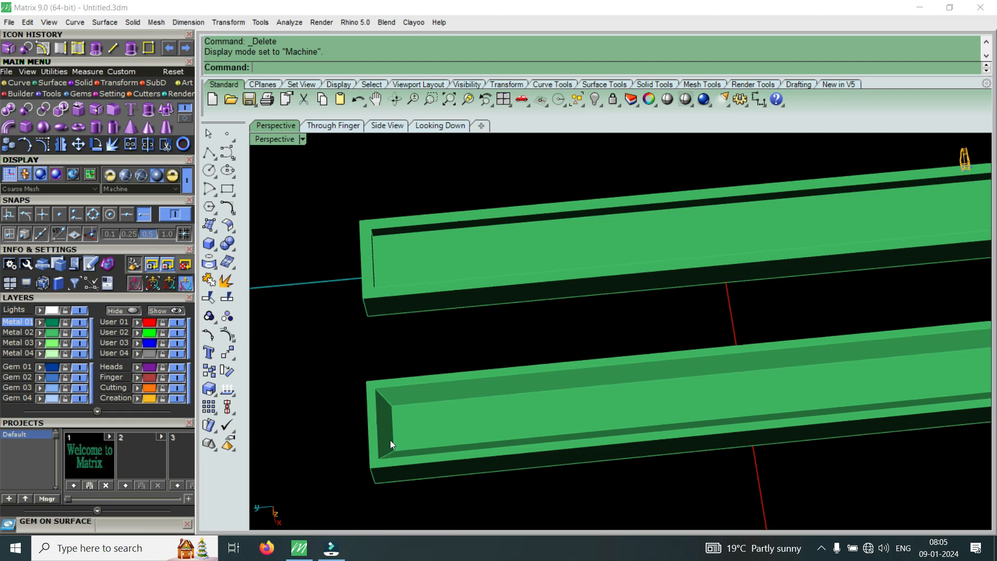
scroll(443, 388, down, 5)
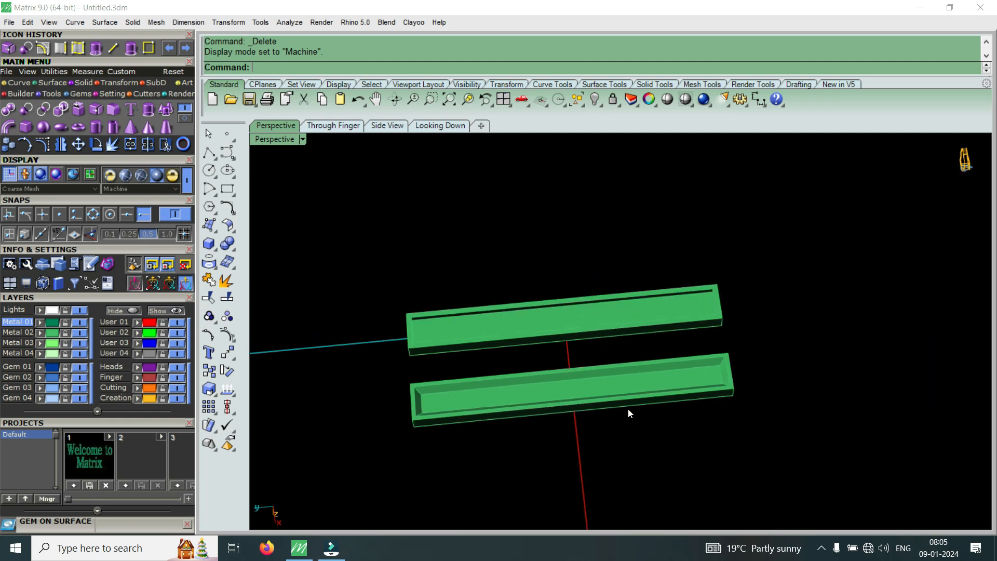
right_drag(629, 411, 662, 355)
scroll(576, 417, up, 5)
scroll(576, 417, down, 5)
right_drag(575, 418, 628, 375)
scroll(471, 270, up, 5)
scroll(457, 297, up, 2)
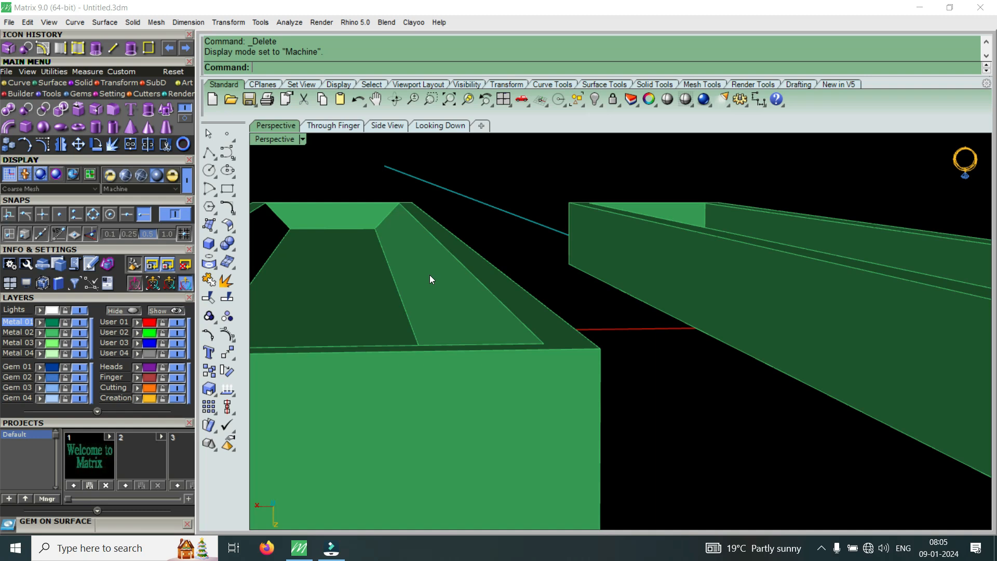
- Compare the sloped-wall recess with the straight-walled hollow close up, from low angles and from above
scroll(538, 283, down, 5)
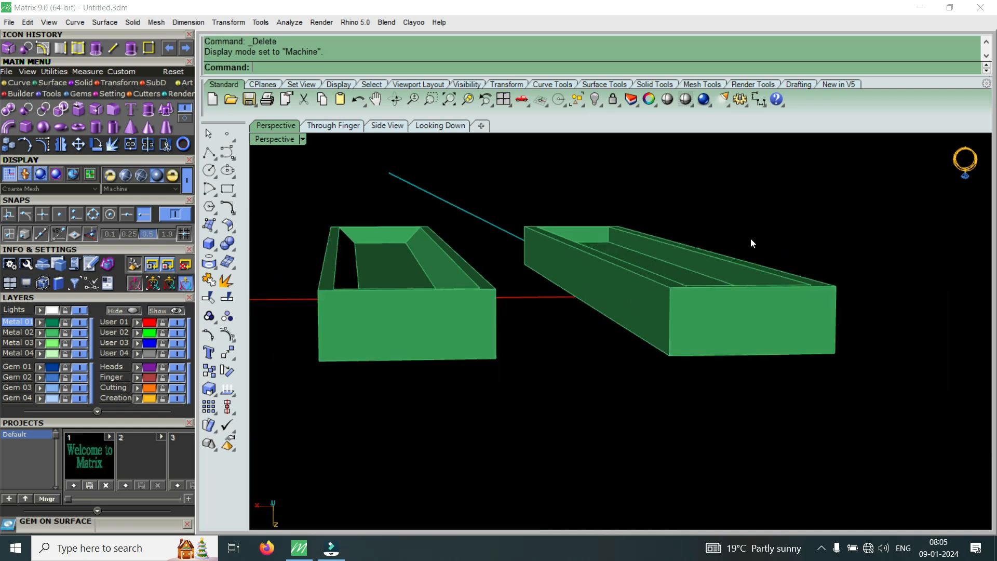
mouse_move(355, 269)
right_down()
mouse_move(345, 357)
mouse_move(333, 258)
mouse_move(428, 280)
mouse_move(311, 289)
mouse_move(358, 279)
mouse_move(360, 258)
right_up()
scroll(483, 252, up, 3)
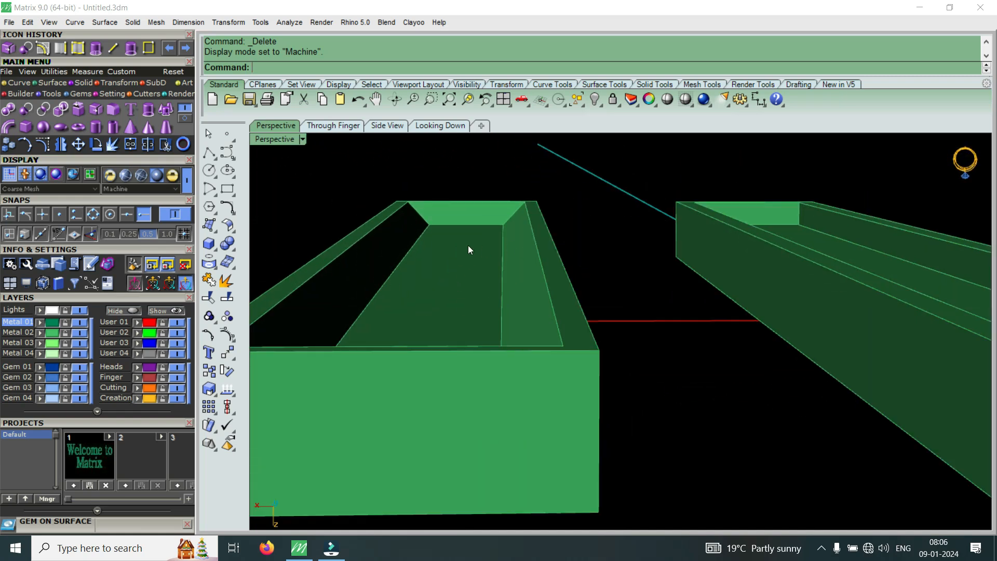
scroll(468, 277, down, 5)
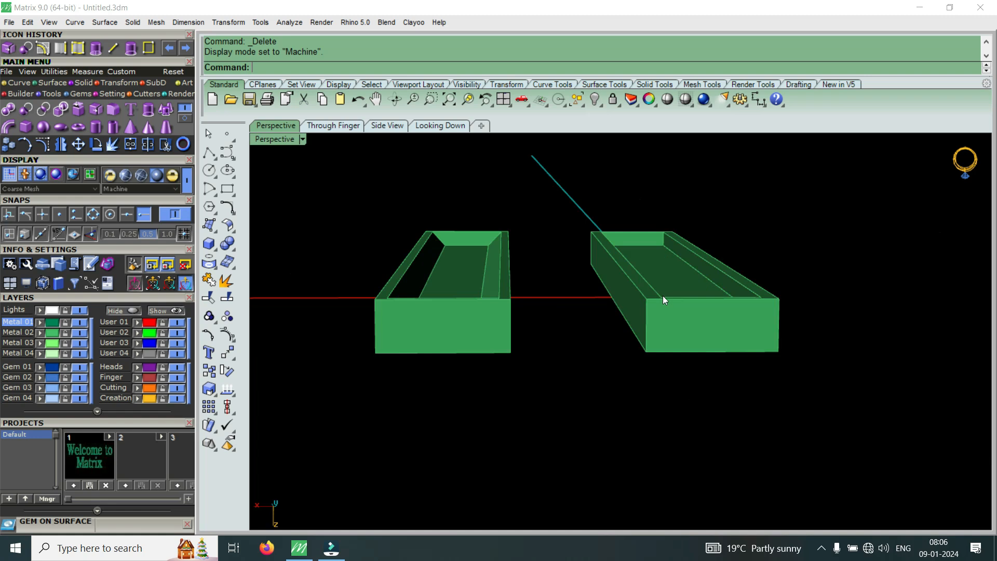
scroll(727, 290, up, 5)
right_drag(745, 290, 738, 268)
scroll(740, 270, up, 3)
scroll(740, 266, up, 3)
scroll(783, 306, down, 8)
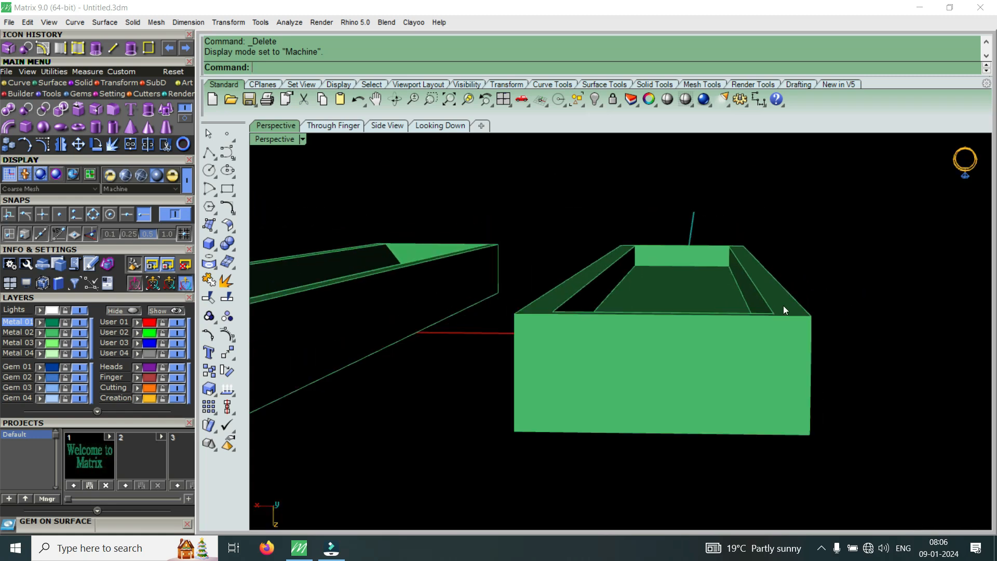
scroll(453, 299, up, 6)
right_drag(453, 298, 483, 302)
scroll(601, 302, down, 6)
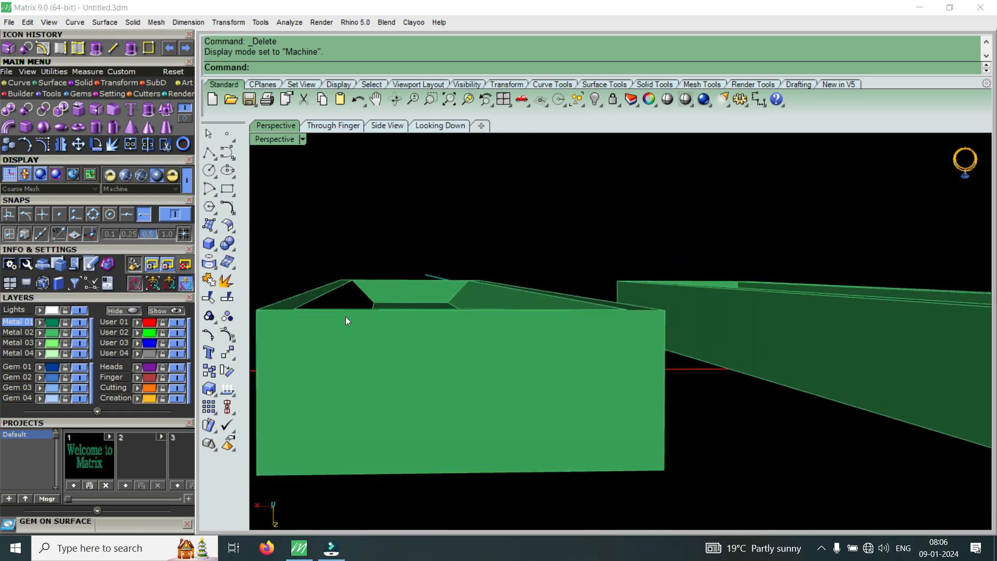
scroll(377, 324, up, 7)
right_drag(416, 328, 605, 344)
scroll(644, 345, down, 6)
scroll(492, 308, up, 5)
scroll(606, 347, down, 6)
scroll(516, 334, up, 3)
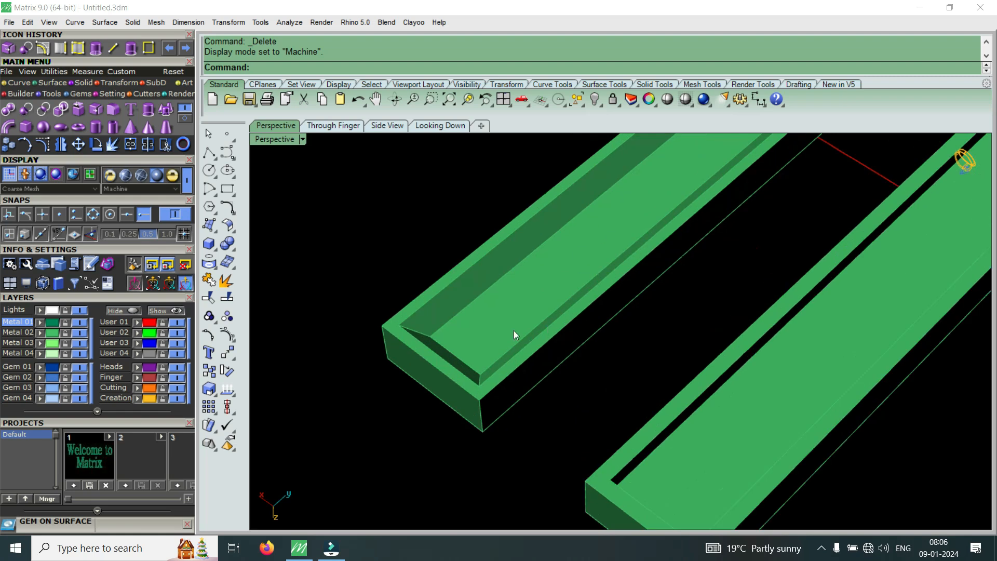
- Set the Perspective view's display mode to Shaded
click(276, 141)
click(346, 52)
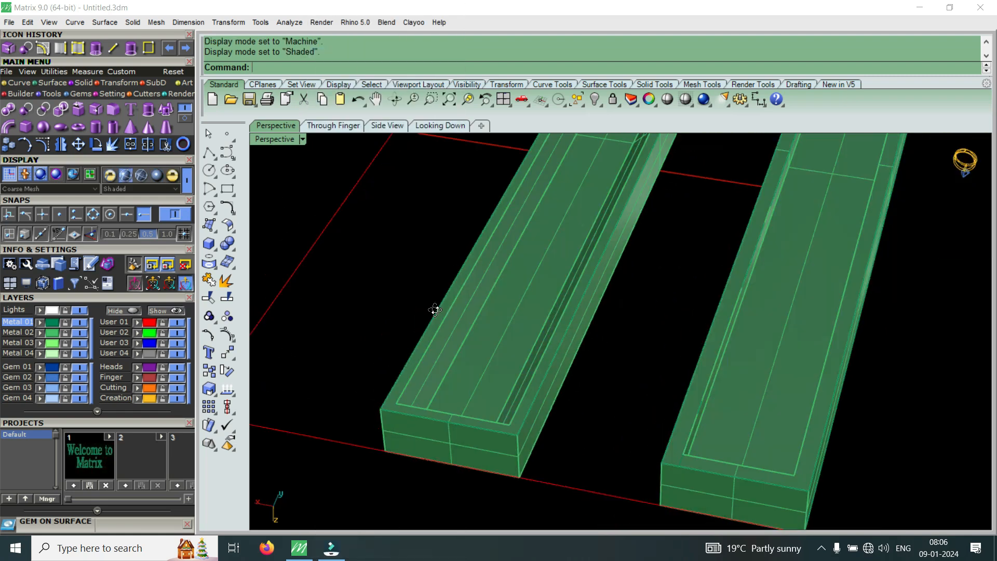
right_drag(435, 310, 466, 316)
scroll(473, 379, up, 3)
- Undo the recent deletions, the Boolean split and the operations before it, back to the Sweep2 stage, and clear the selection
key(ctrl+z)
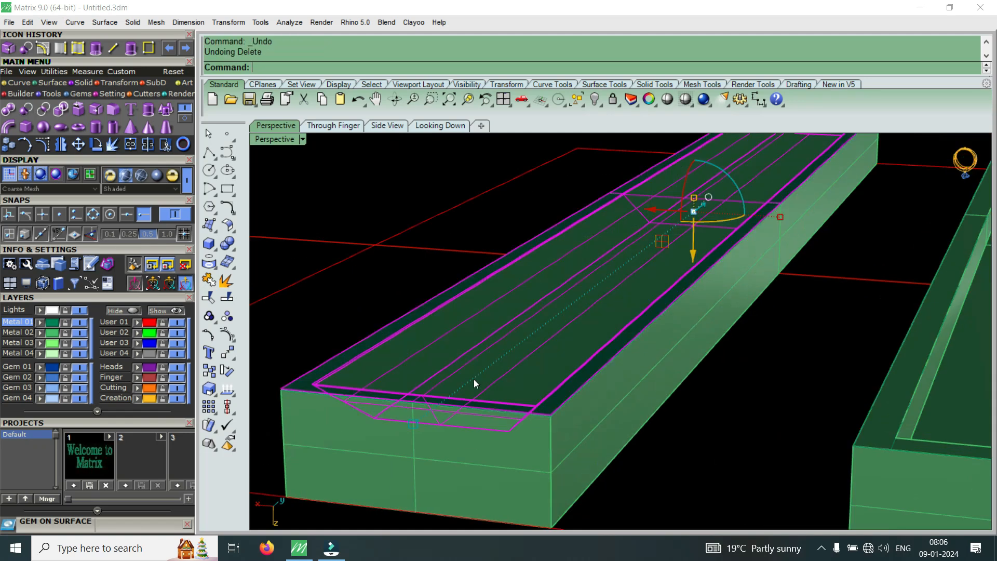
key(ctrl+z)
key(ctrl+z)
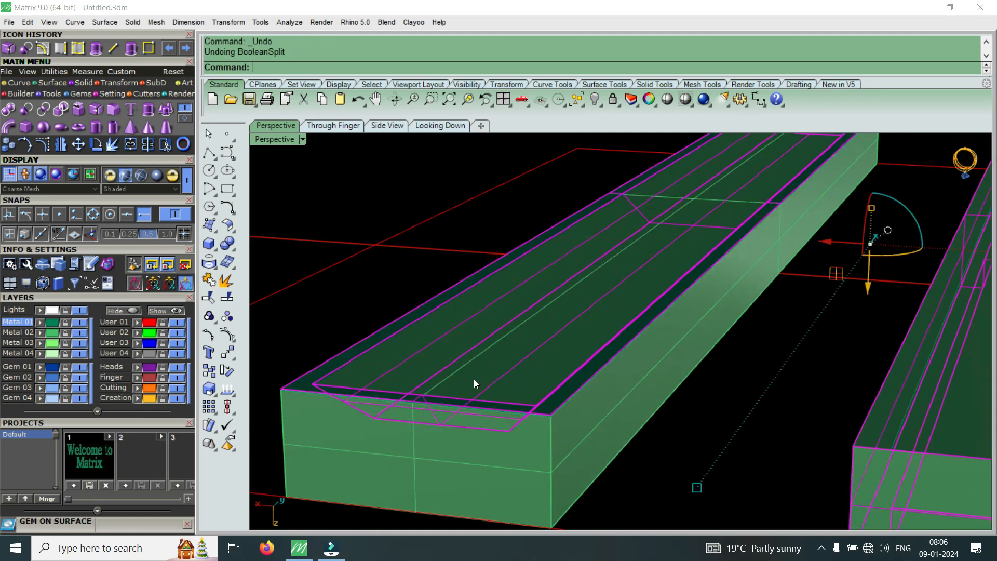
key(ctrl+z)
key(ctrl+z)
key(ctrl+z)
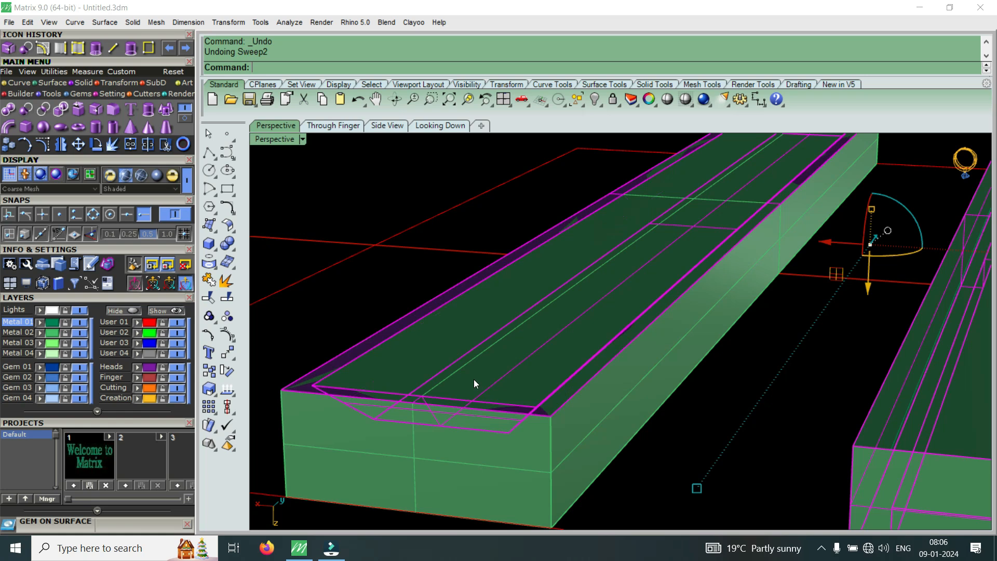
key(Escape)
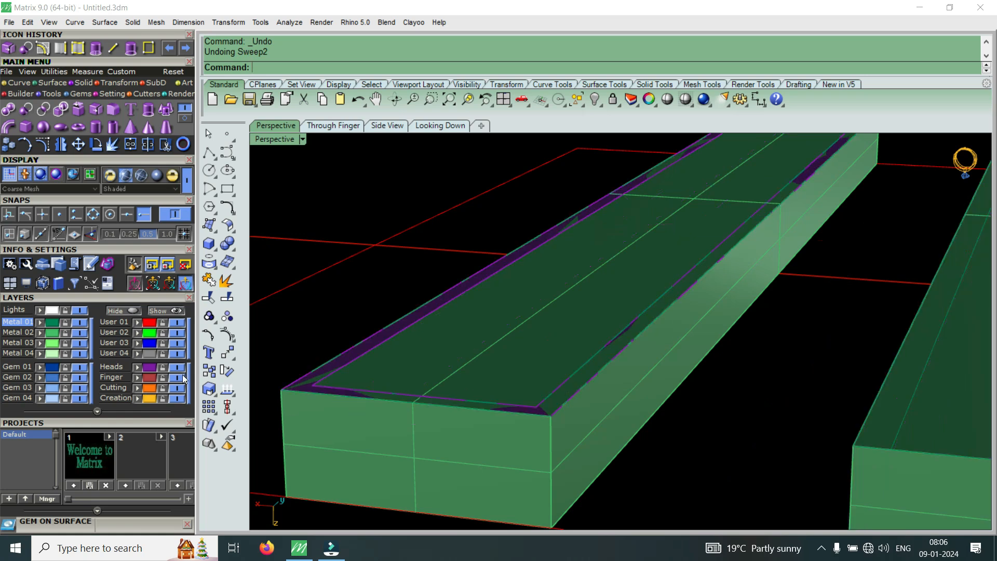
- Hide the Metal 02 layer and undo the remaining Sweep2 wall surface between the purple rim and the floor
click(79, 333)
scroll(417, 332, up, 5)
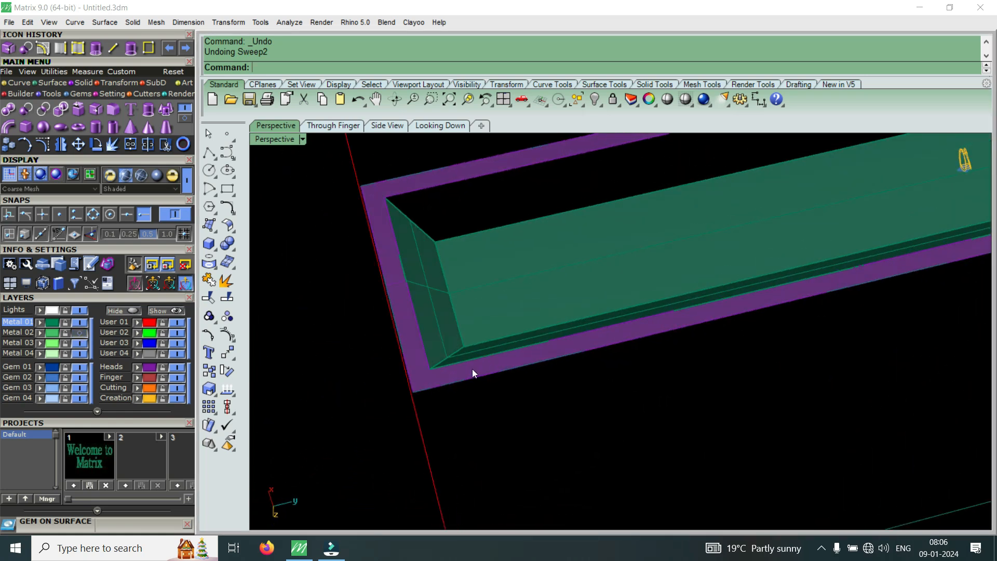
key(ctrl+z)
key(ctrl+z)
scroll(411, 394, down, 6)
scroll(489, 340, up, 4)
- Delete the two slanted corner lines joining the rim's inner corners to the floor surface at one end
click(486, 336)
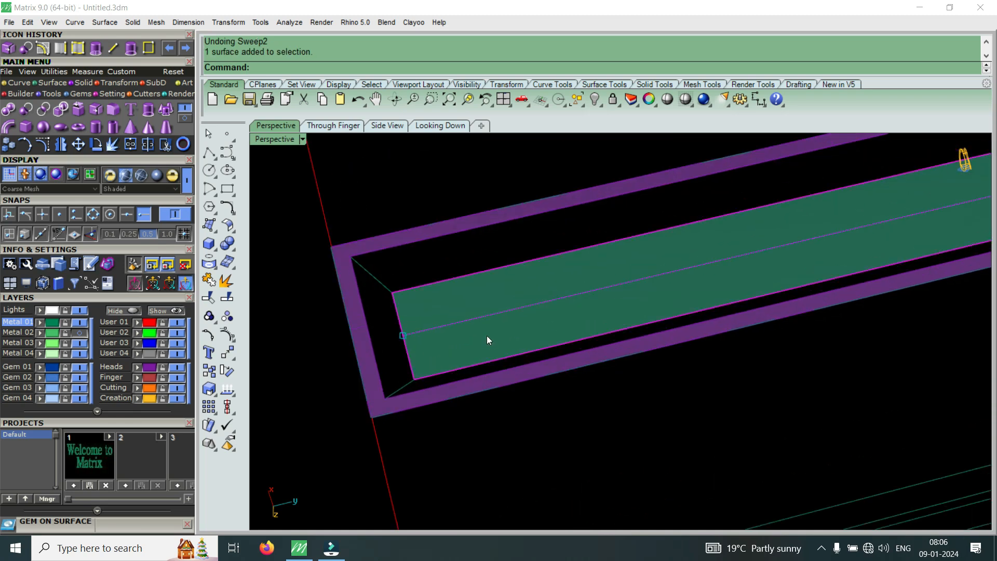
scroll(412, 292, up, 2)
scroll(357, 252, up, 2)
click(345, 281)
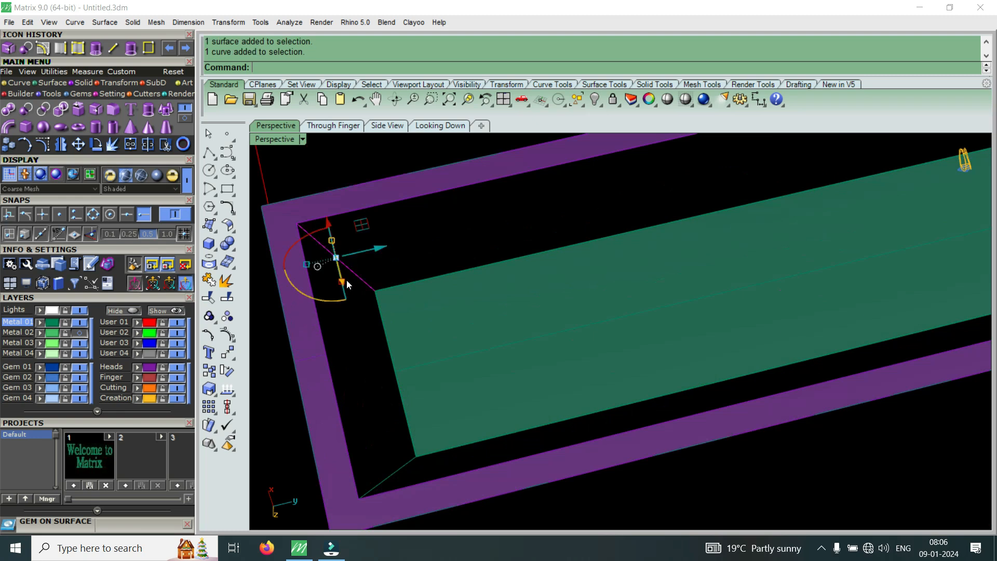
key(Delete)
click(403, 468)
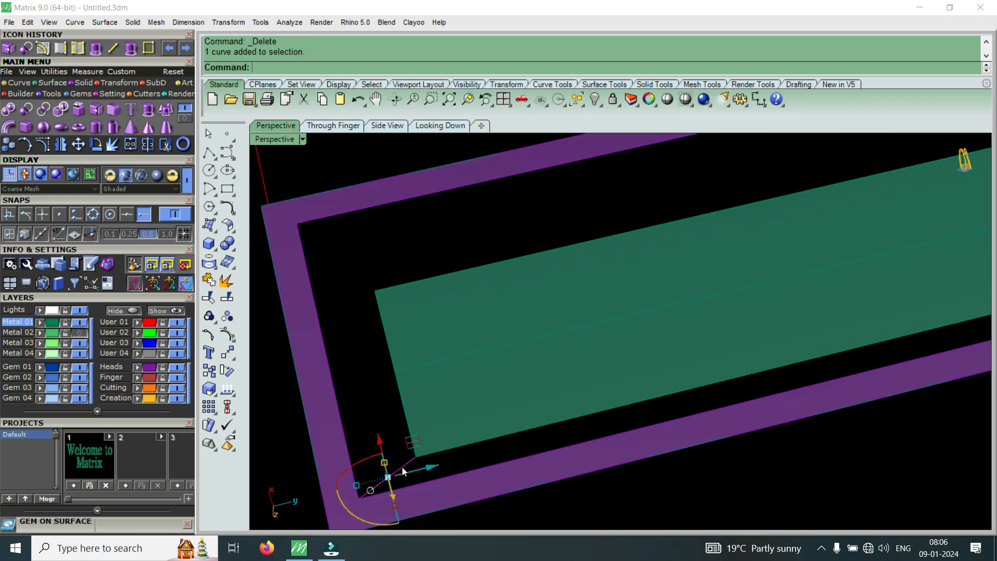
key(Delete)
scroll(364, 374, down, 6)
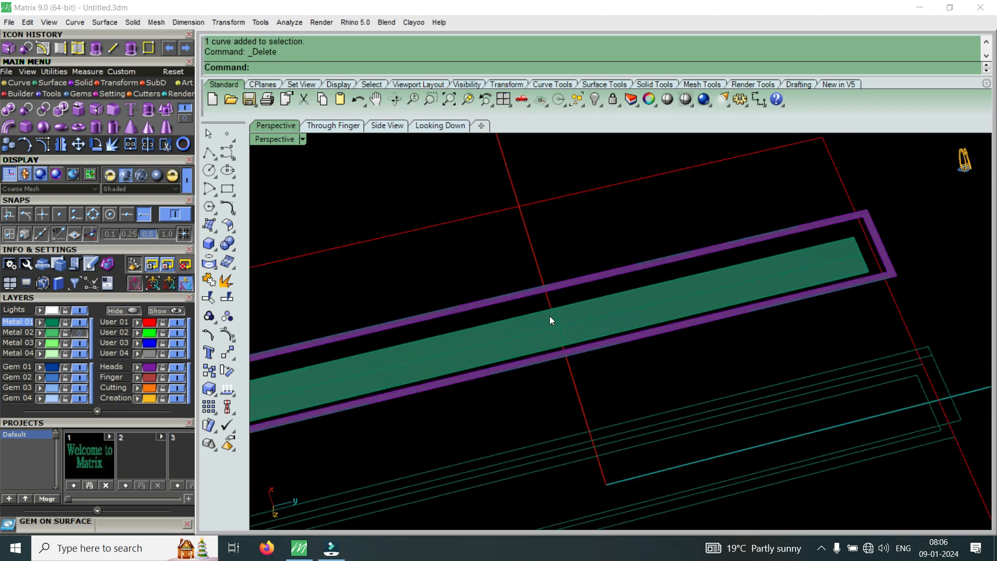
scroll(397, 343, down, 2)
scroll(502, 339, up, 6)
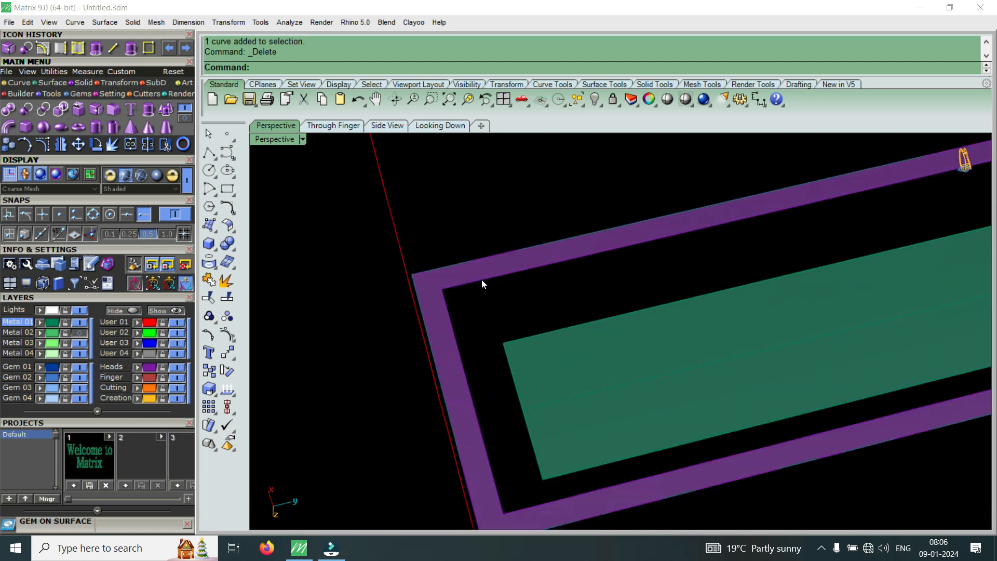
- Duplicate the borders of the green floor surface and the purple rim surface as curves on the current layer
click(482, 281)
click(538, 333)
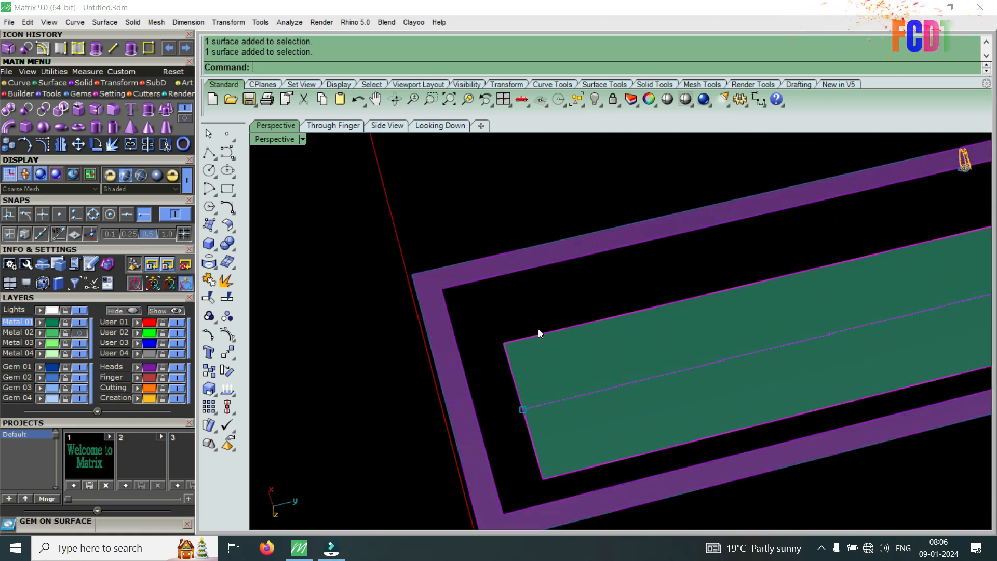
scroll(439, 262, down, 2)
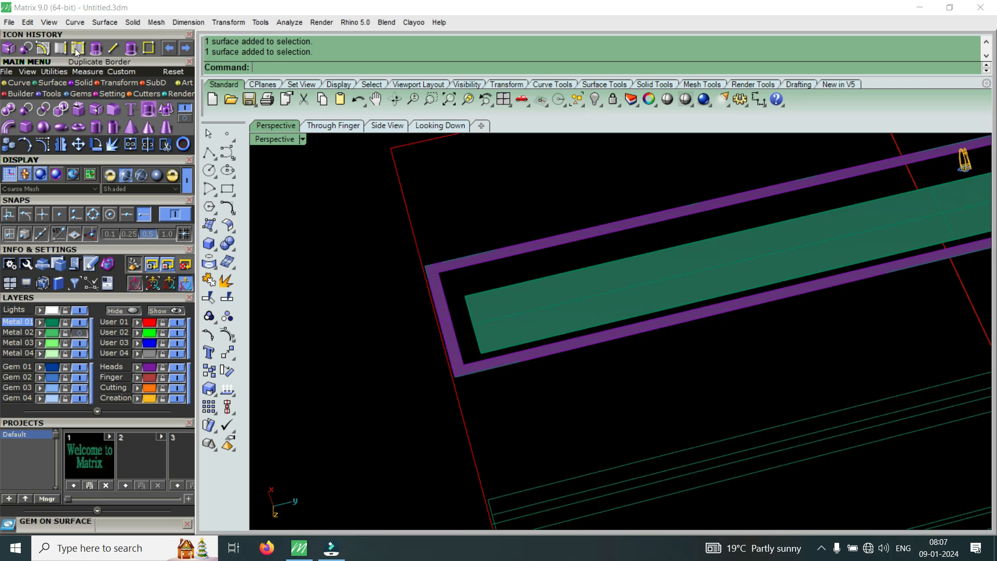
click(77, 50)
click(477, 295)
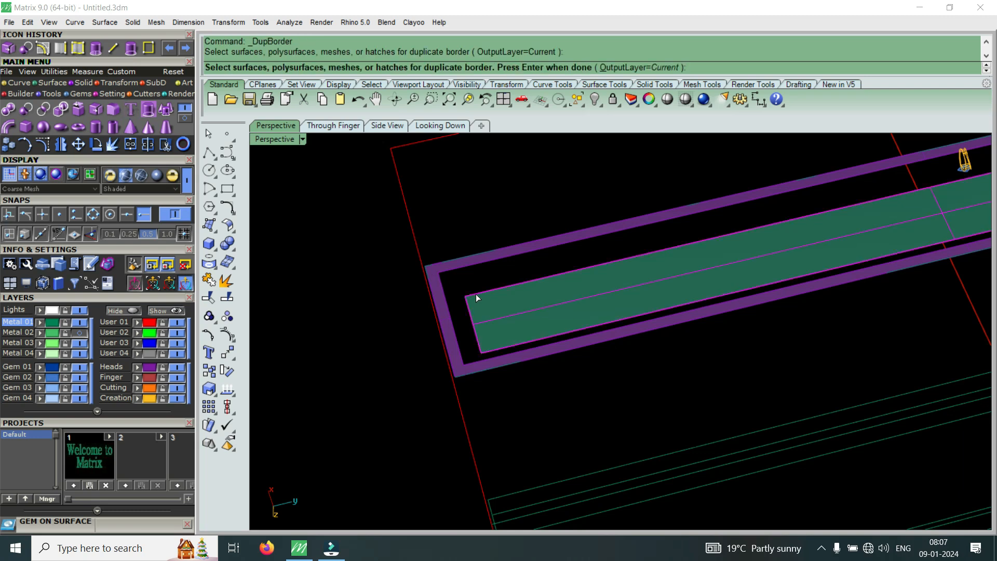
click(457, 269)
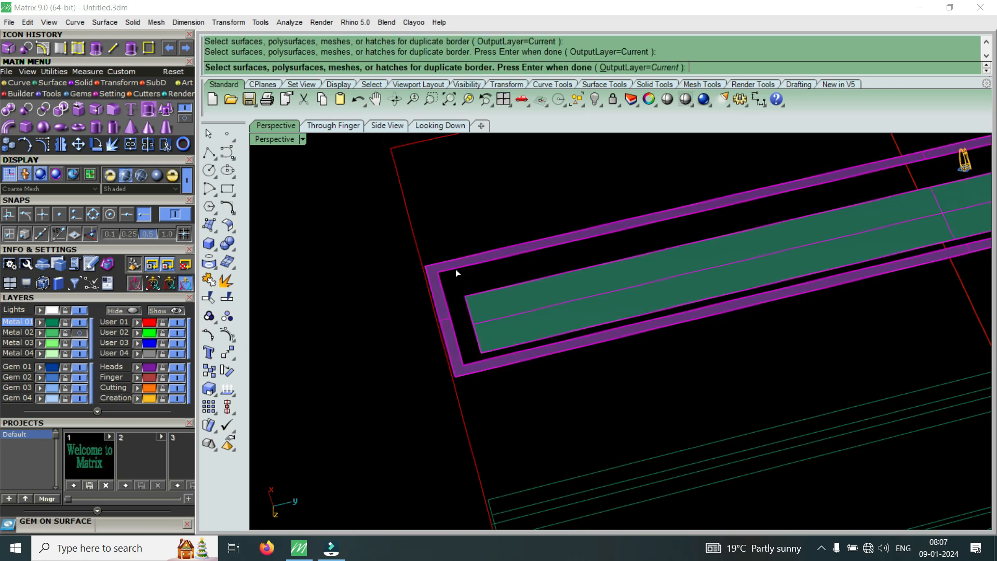
key(Return)
scroll(455, 273, up, 3)
key(Escape)
- Inspect the duplicated border curves along the rim's outer and inner edges and around the floor surface
click(381, 244)
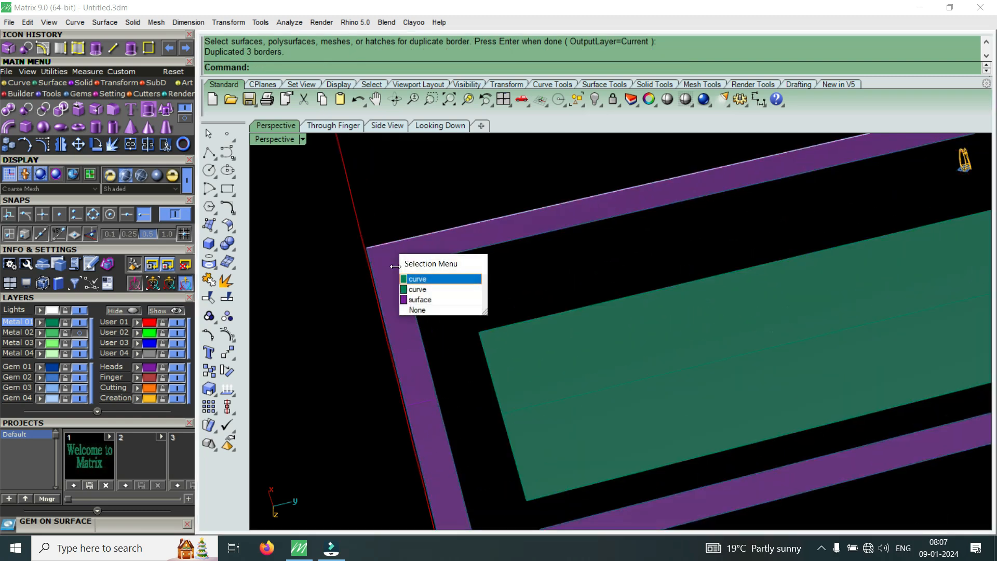
click(421, 288)
scroll(420, 287, up, 1)
click(428, 257)
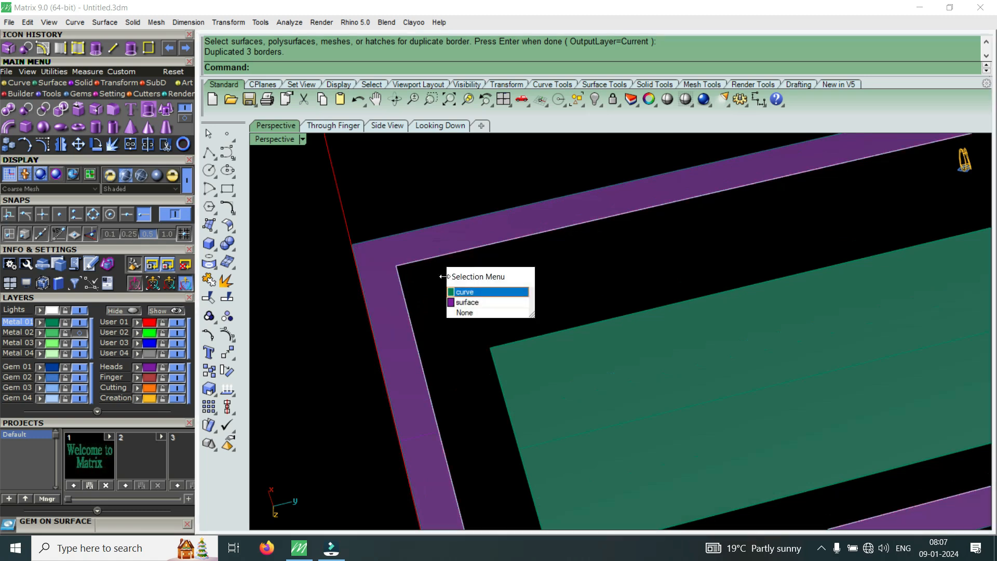
click(460, 292)
click(376, 240)
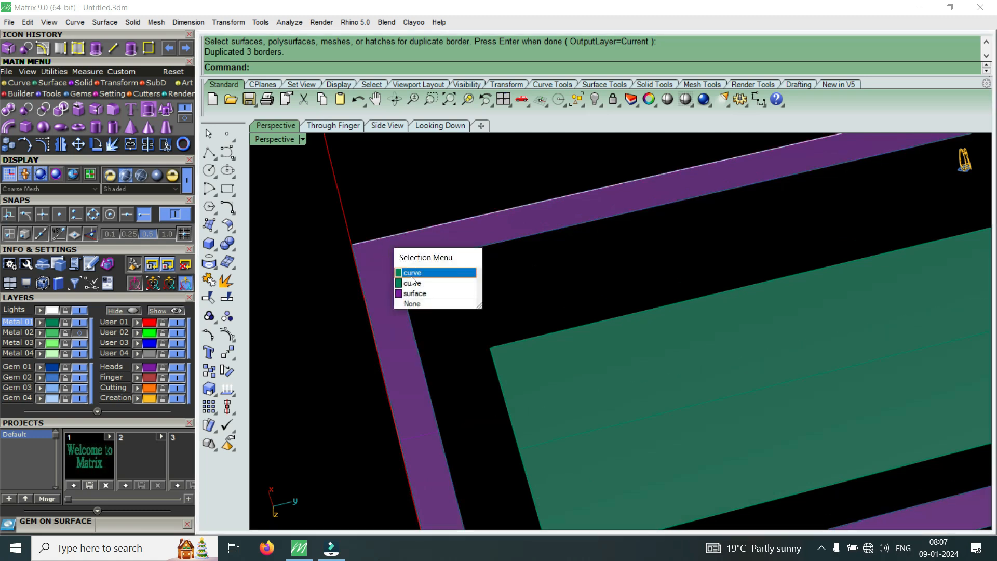
scroll(363, 251, down, 2)
click(478, 300)
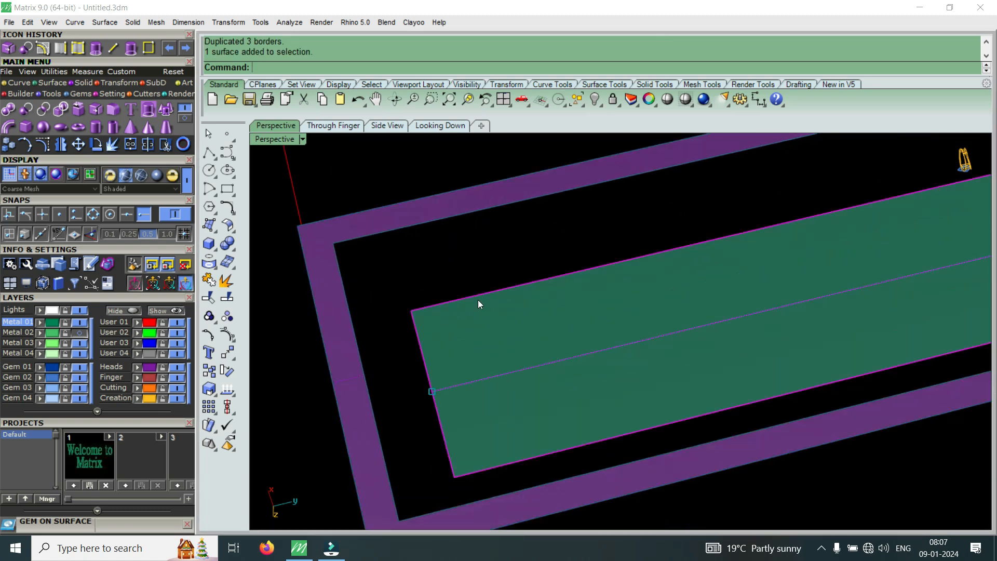
click(423, 307)
click(468, 342)
scroll(440, 309, down, 2)
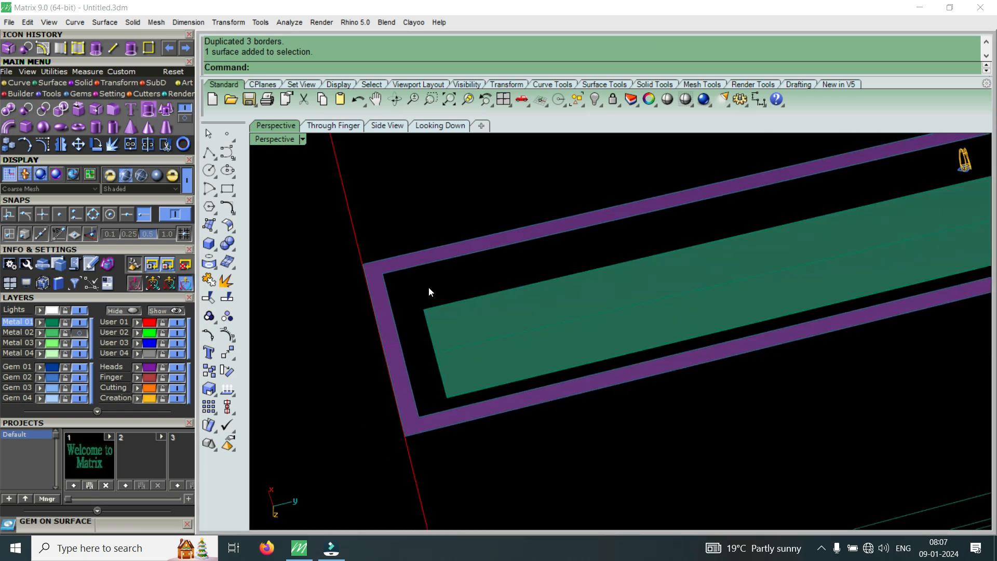
- Draw a single line from the rim's inner corner to the nearest corner of the floor surface
click(114, 52)
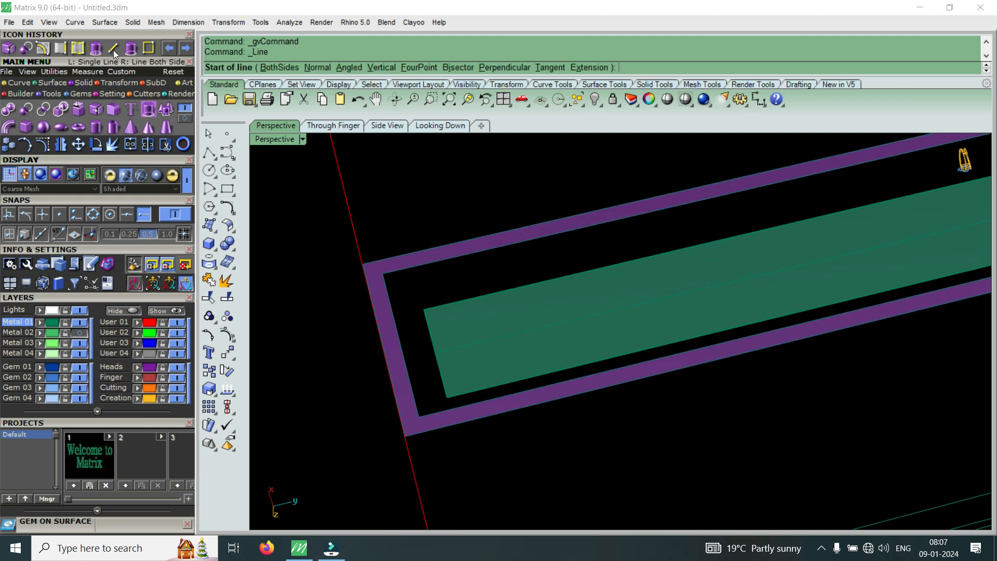
scroll(390, 278, up, 4)
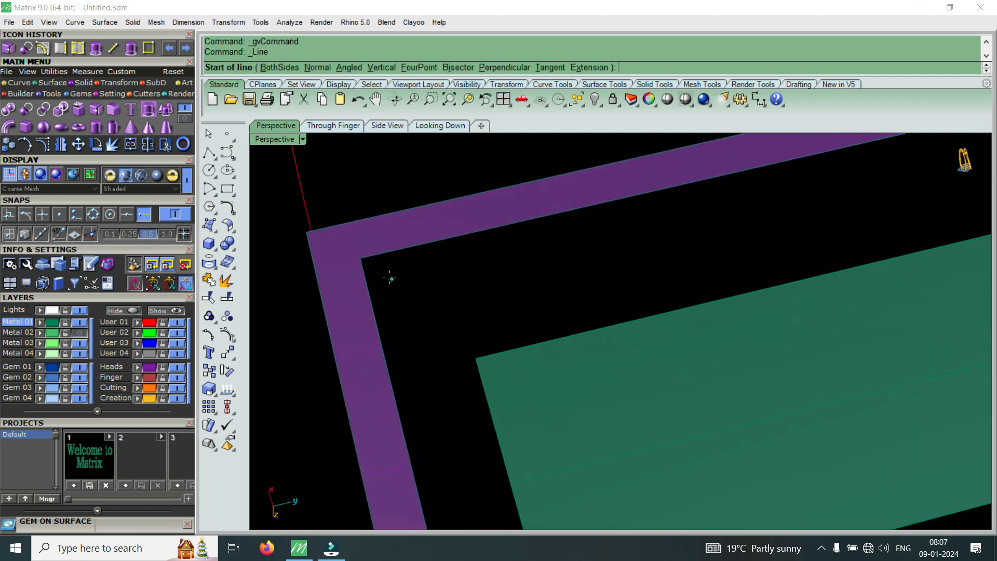
scroll(390, 278, up, 1)
click(353, 255)
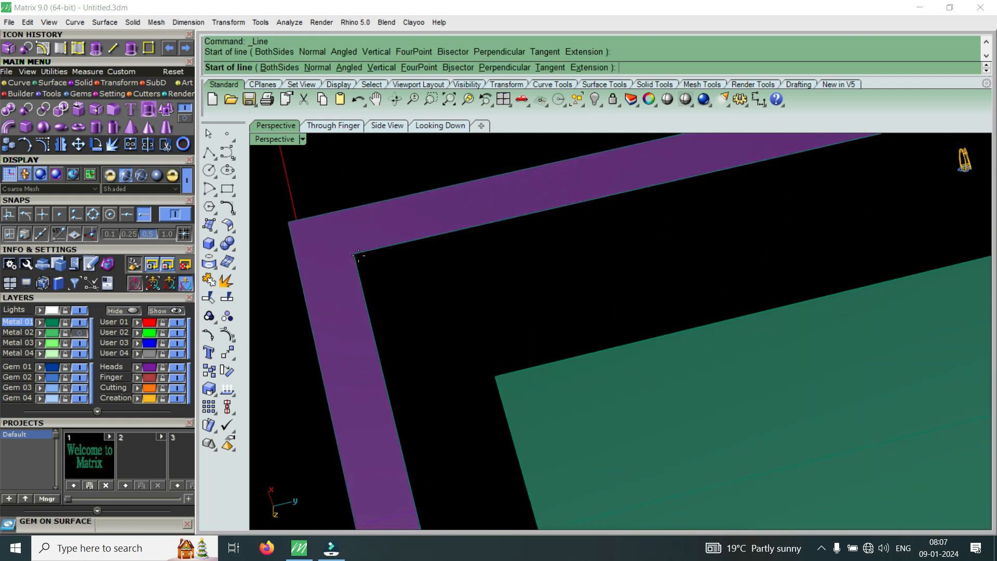
click(487, 365)
scroll(426, 318, down, 4)
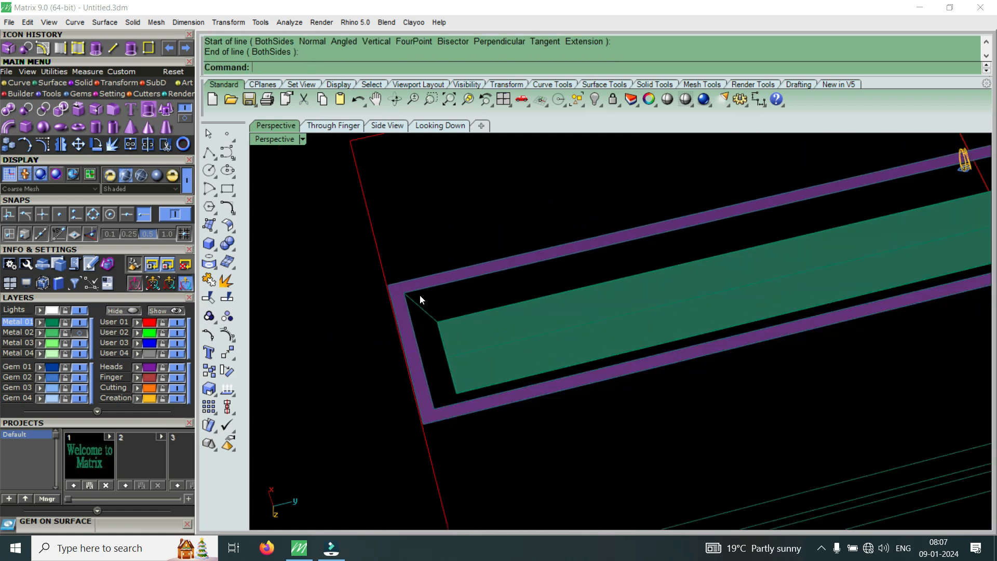
- Create a closed Sweep2 surface using the floor border and the rim's inner border as rails and the corner line as cross section
text(S2)
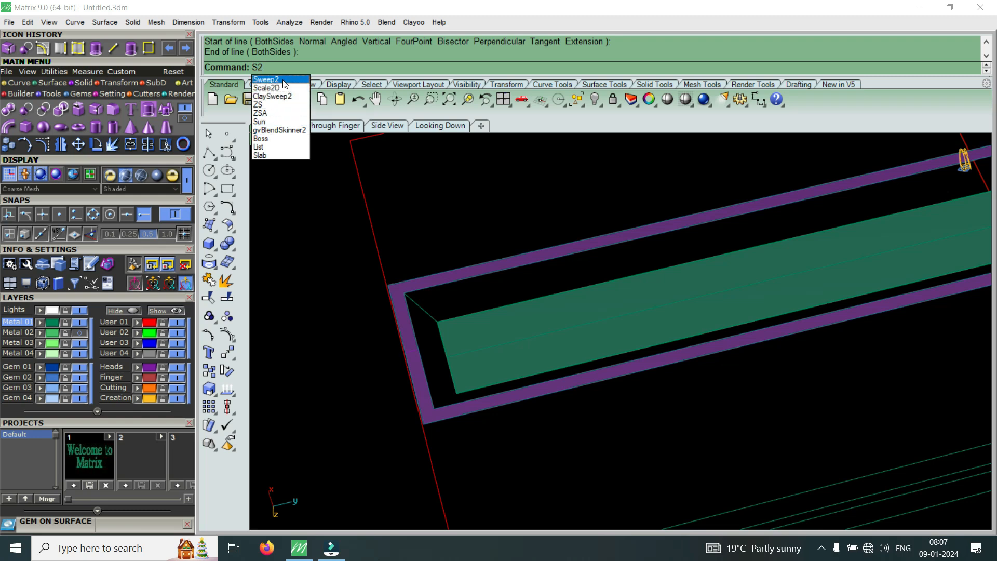
key(Return)
click(501, 322)
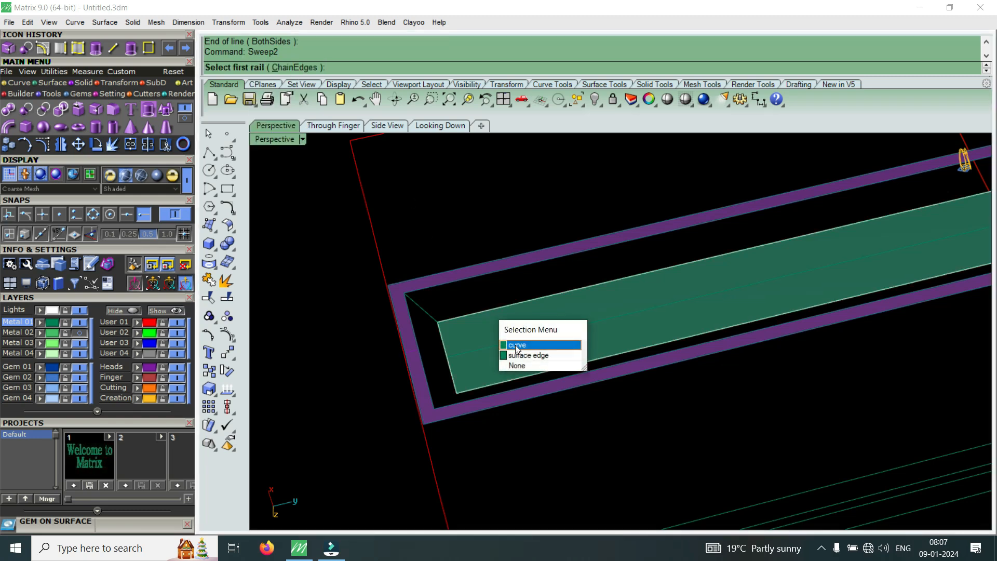
click(517, 345)
scroll(464, 289, up, 2)
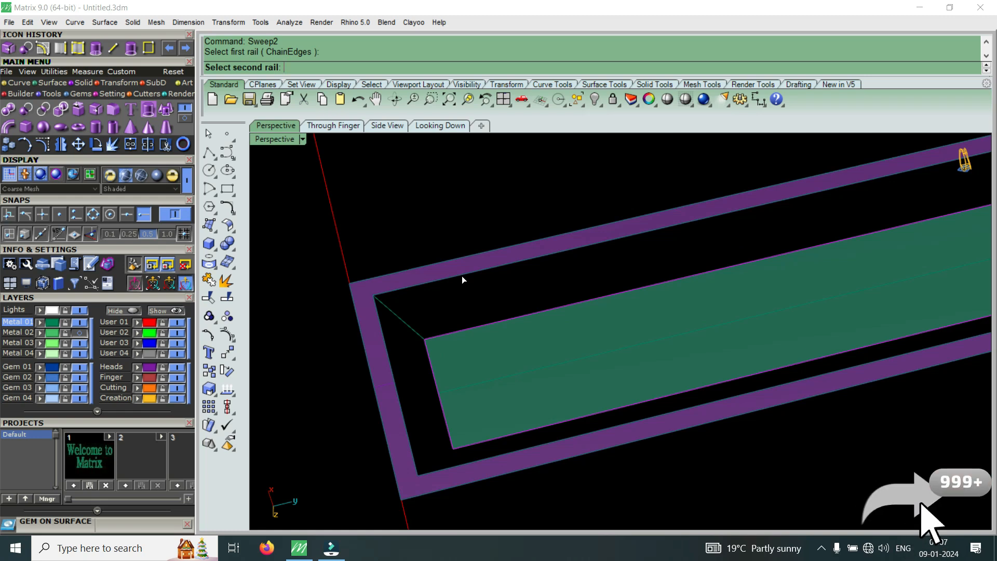
click(462, 277)
click(502, 311)
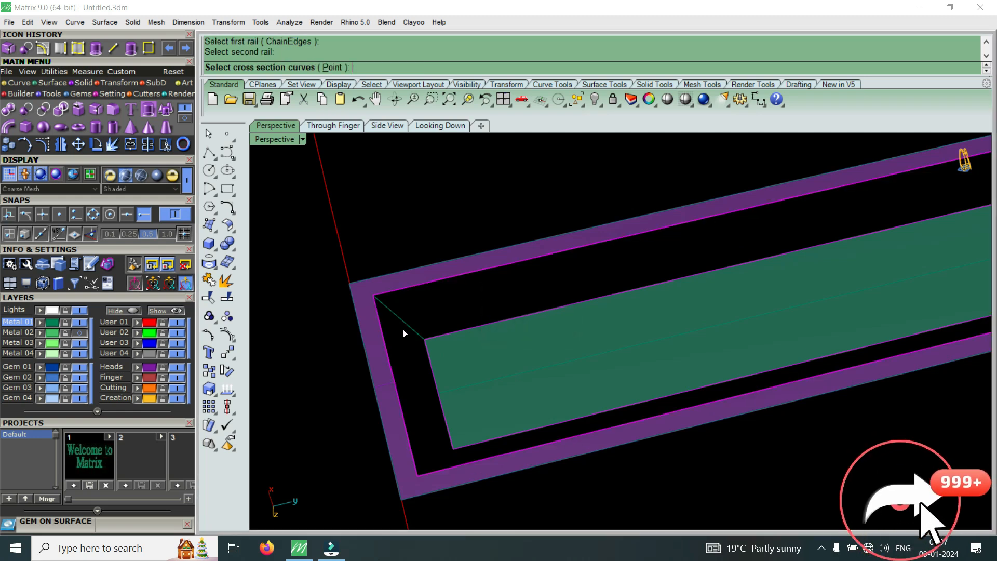
key(Return)
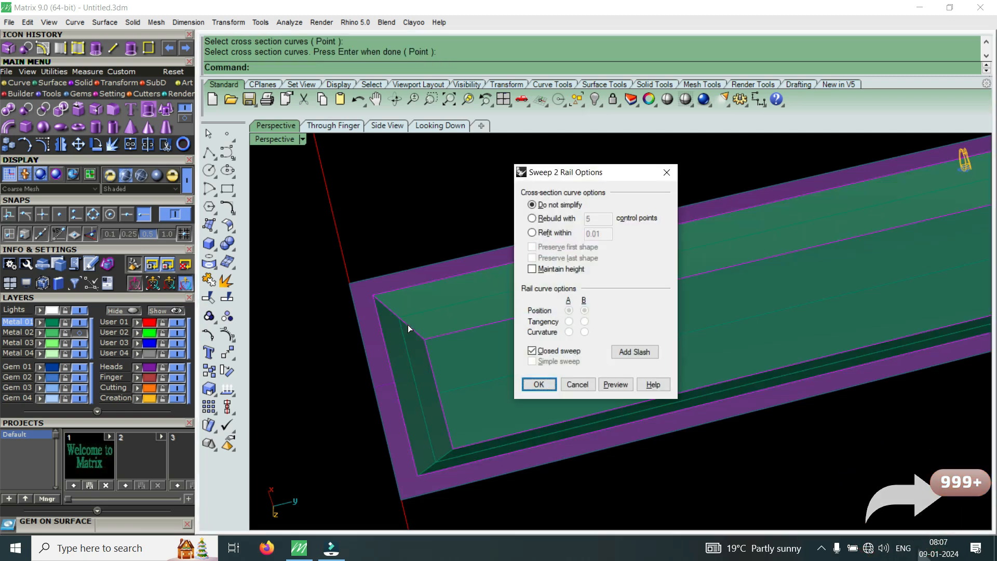
key(Return)
- Select the swept walls and examine how they meet the floor and rim at both ends of the recess
scroll(366, 311, down, 5)
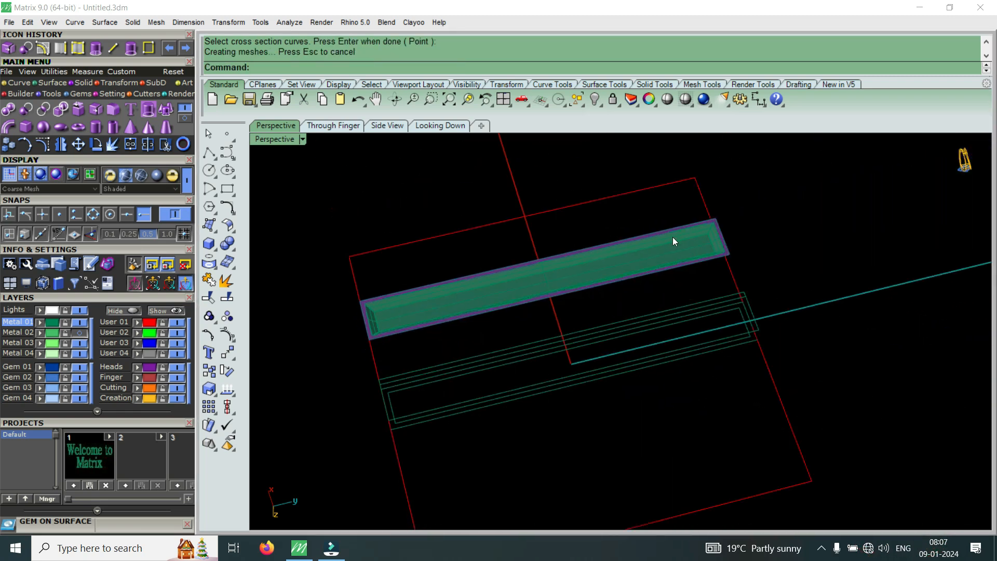
scroll(779, 252, up, 6)
right_drag(729, 232, 578, 224)
scroll(577, 224, down, 3)
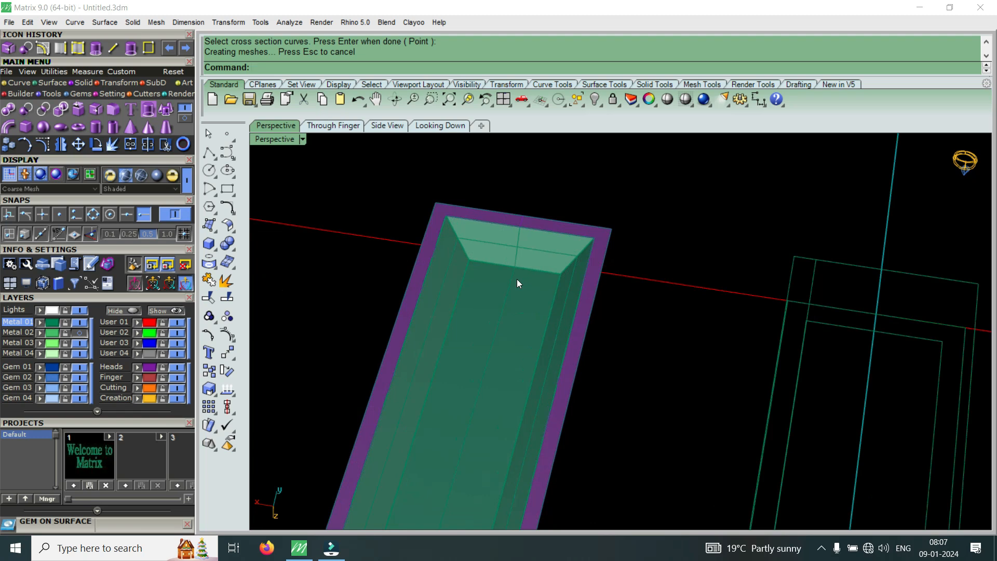
scroll(537, 254, up, 5)
click(537, 253)
scroll(538, 253, down, 5)
right_drag(473, 247, 573, 180)
scroll(550, 236, up, 4)
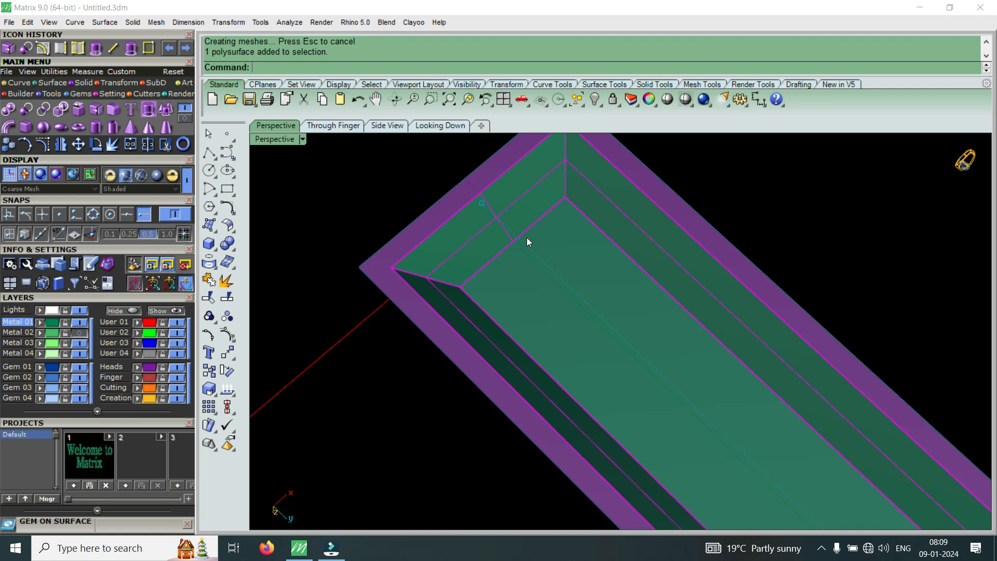
scroll(405, 249, down, 6)
scroll(622, 448, up, 10)
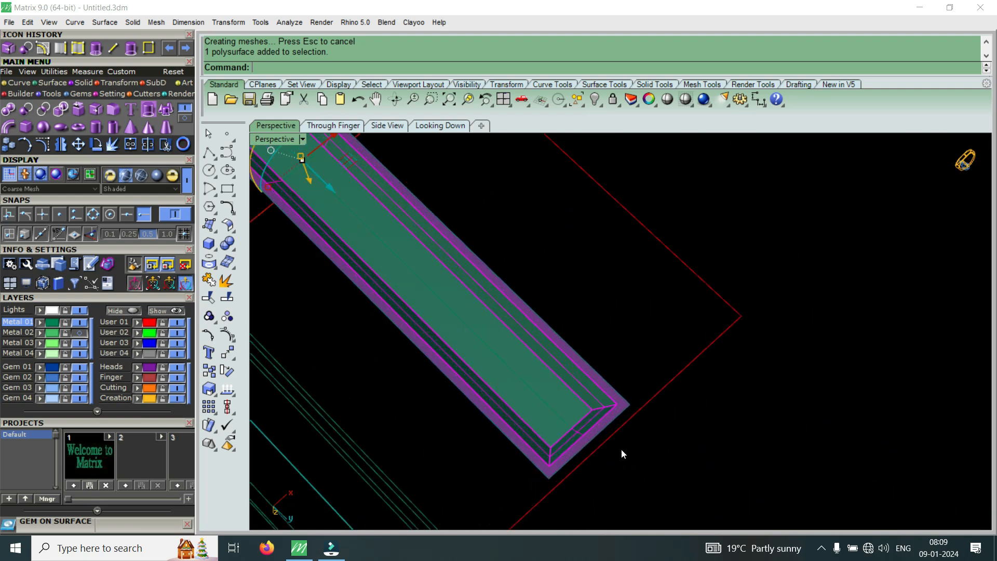
scroll(545, 300, down, 5)
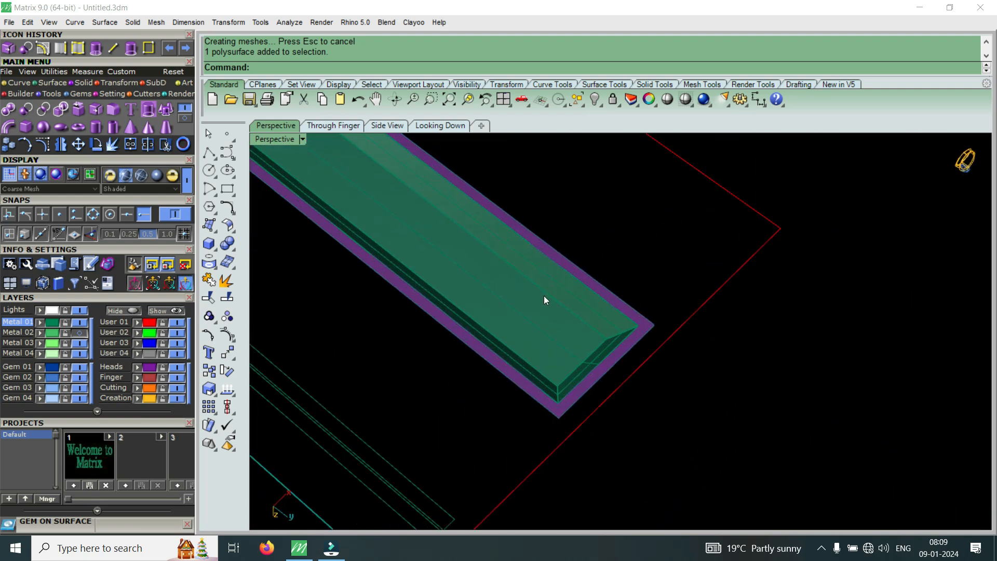
scroll(673, 367, up, 5)
scroll(721, 371, down, 3)
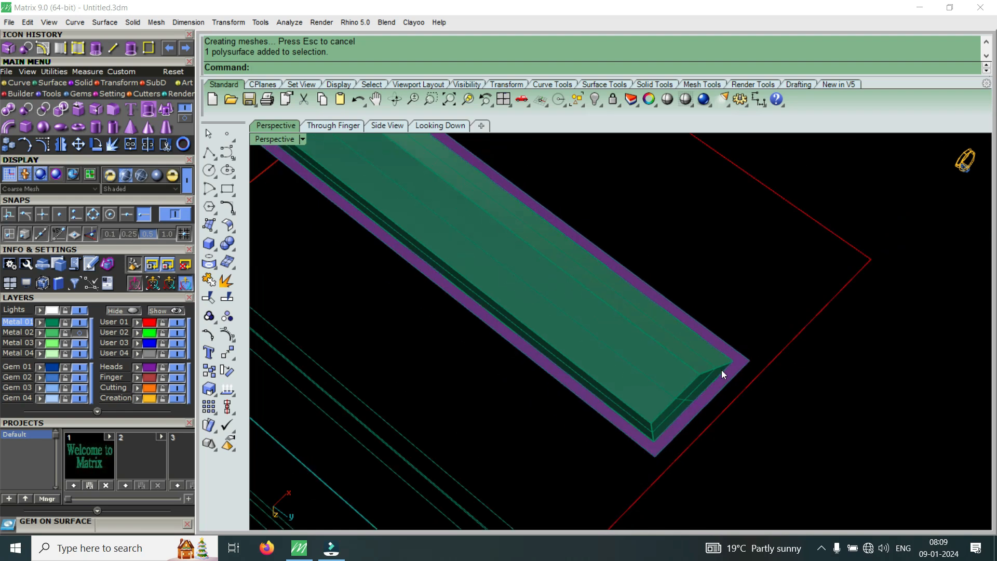
scroll(686, 347, down, 5)
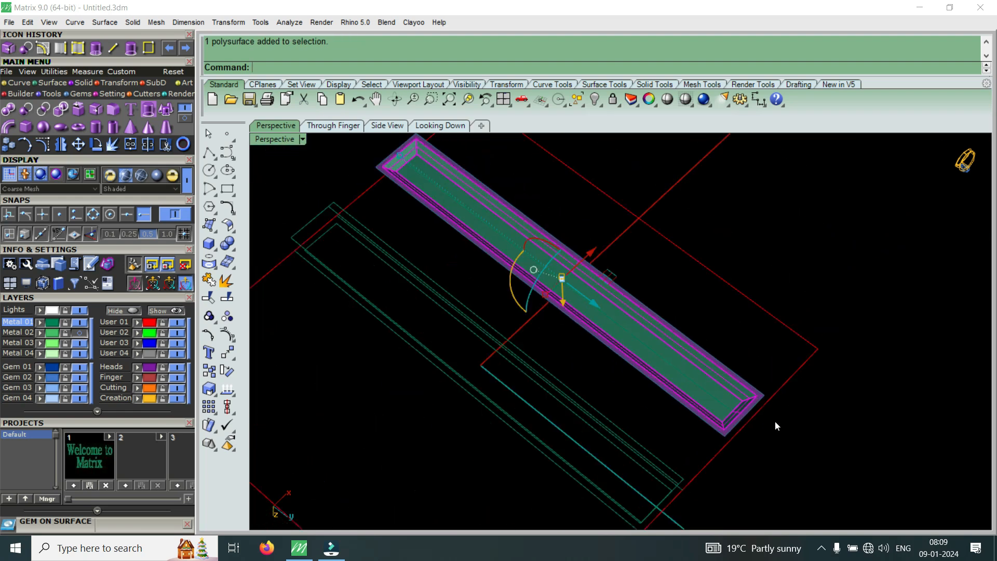
scroll(499, 209, up, 8)
scroll(475, 219, up, 2)
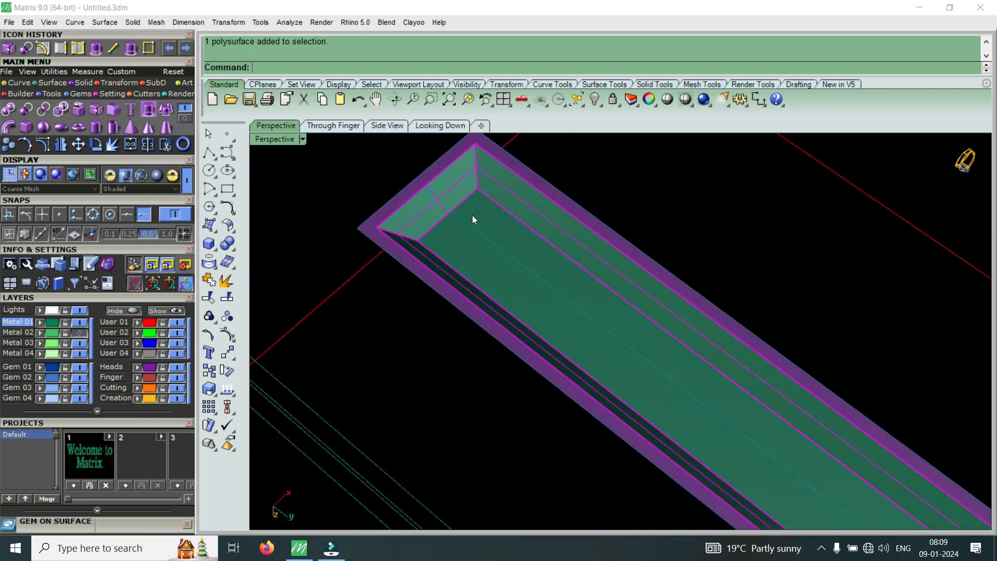
- Join the swept walls with the floor surface and the purple rim surface
shift+click(491, 258)
scroll(449, 152, up, 5)
shift+click(448, 160)
scroll(463, 196, down, 6)
click(134, 144)
scroll(451, 225, down, 8)
scroll(707, 414, up, 8)
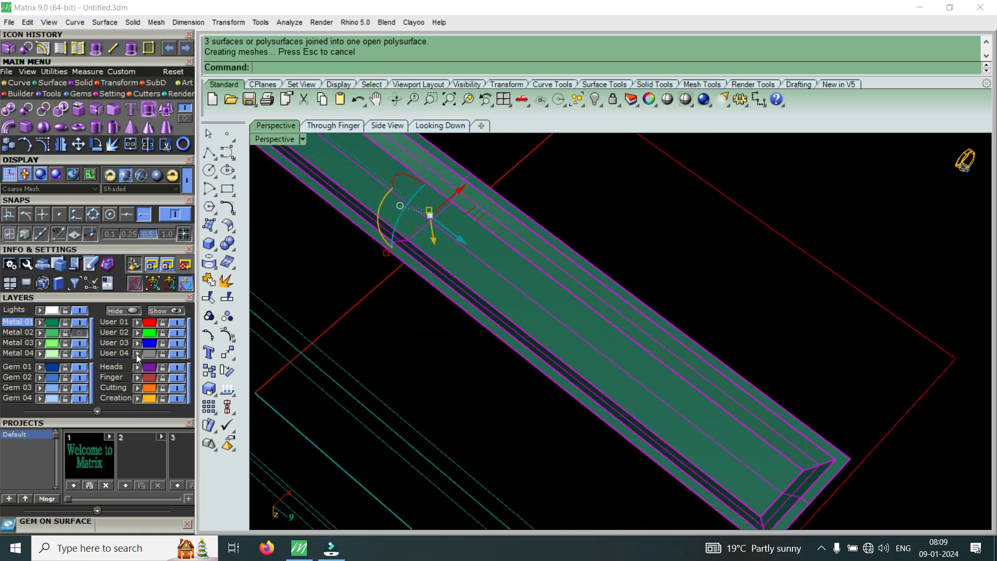
- Show the Metal 02 layer and nudge the joined recess surface slightly outward from the solid bar's face
click(83, 332)
scroll(522, 357, down, 4)
right_drag(569, 334, 552, 258)
scroll(553, 258, up, 6)
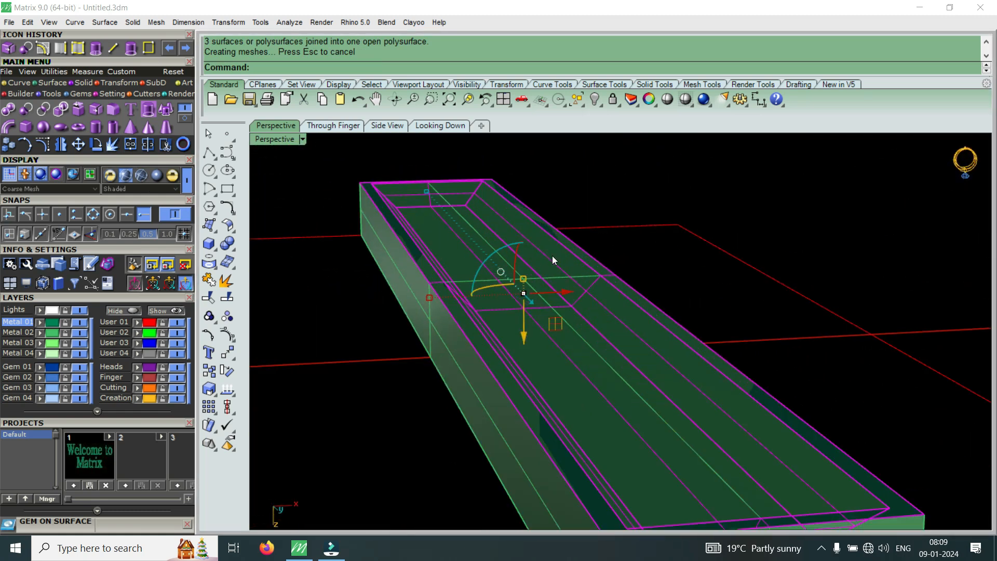
right_drag(528, 292, 513, 337)
drag(527, 317, 531, 308)
scroll(530, 308, down, 3)
scroll(602, 420, up, 3)
key(Escape)
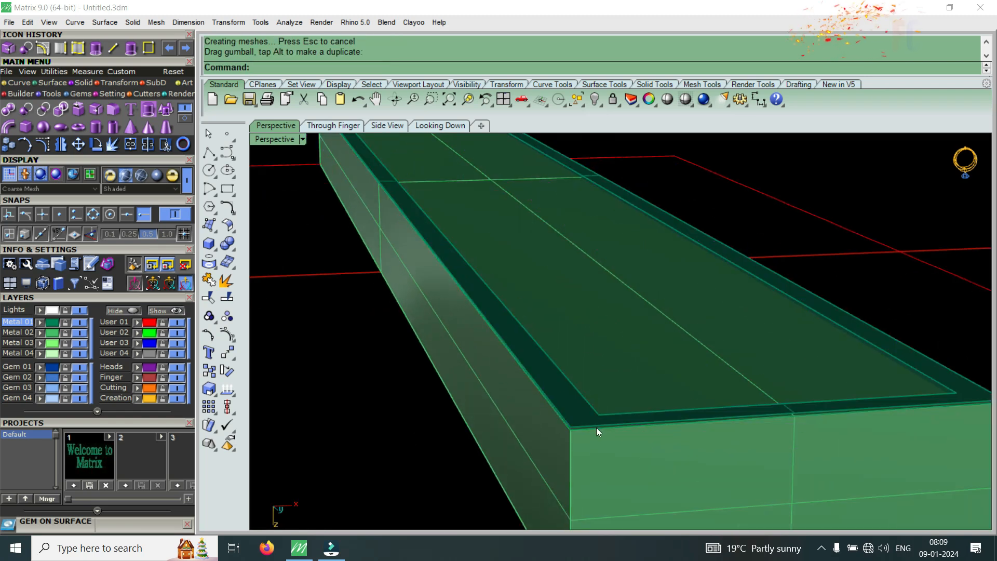
- Split the solid bar with the joined recess surface using BooleanSplit, deleting the input
text(BooleanDifference)
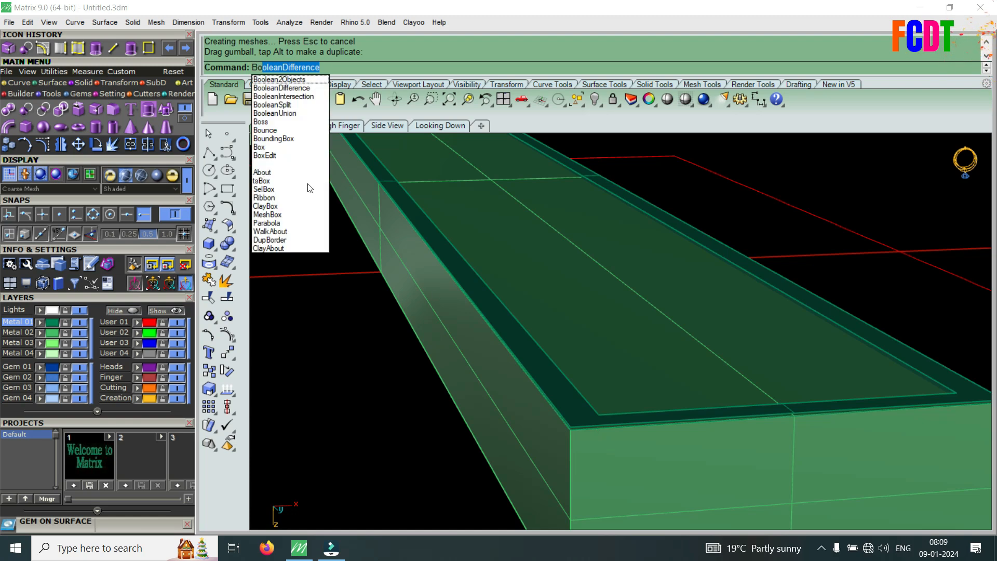
click(291, 103)
click(590, 446)
key(Return)
click(593, 424)
key(Return)
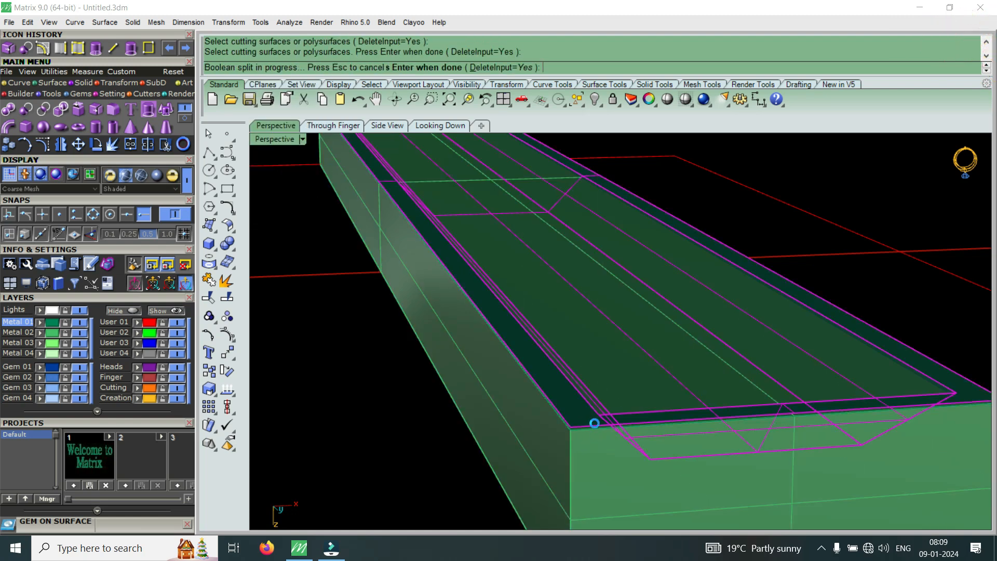
- Delete the split-off pieces filling and covering the recess so that only the hollowed bar body remains
click(597, 423)
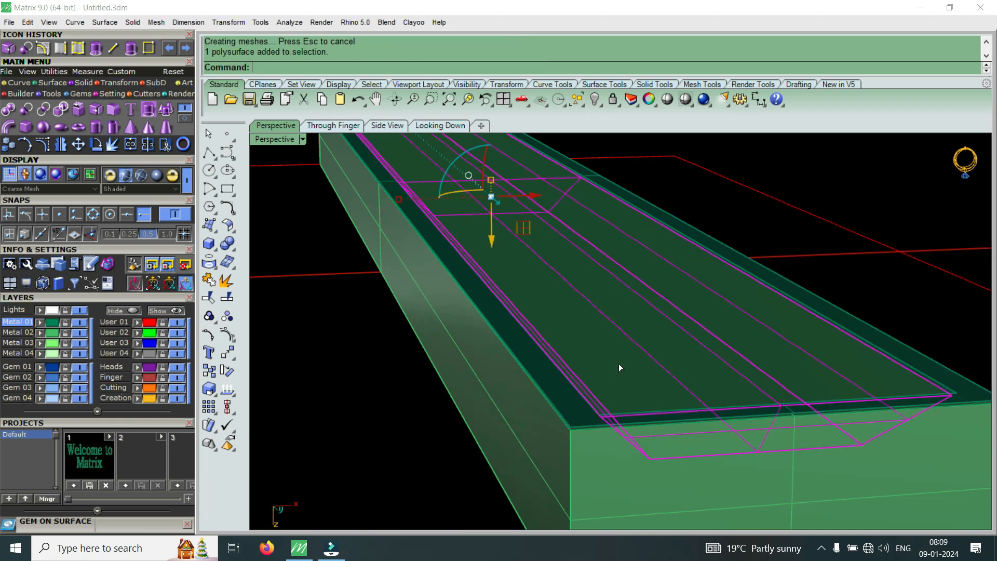
key(Delete)
click(568, 395)
key(Delete)
scroll(590, 360, down, 5)
scroll(590, 360, down, 5)
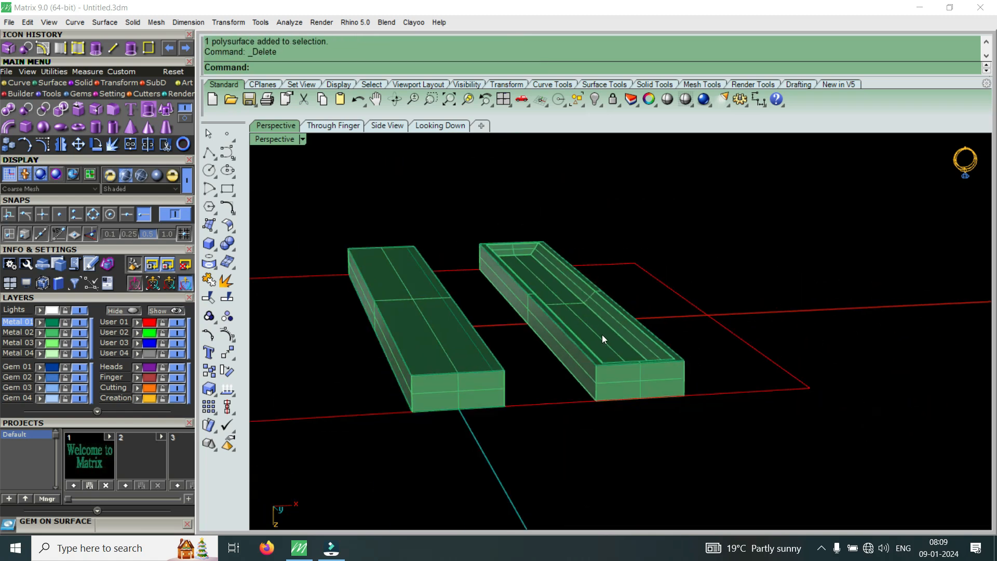
right_drag(602, 335, 634, 408)
scroll(626, 402, down, 6)
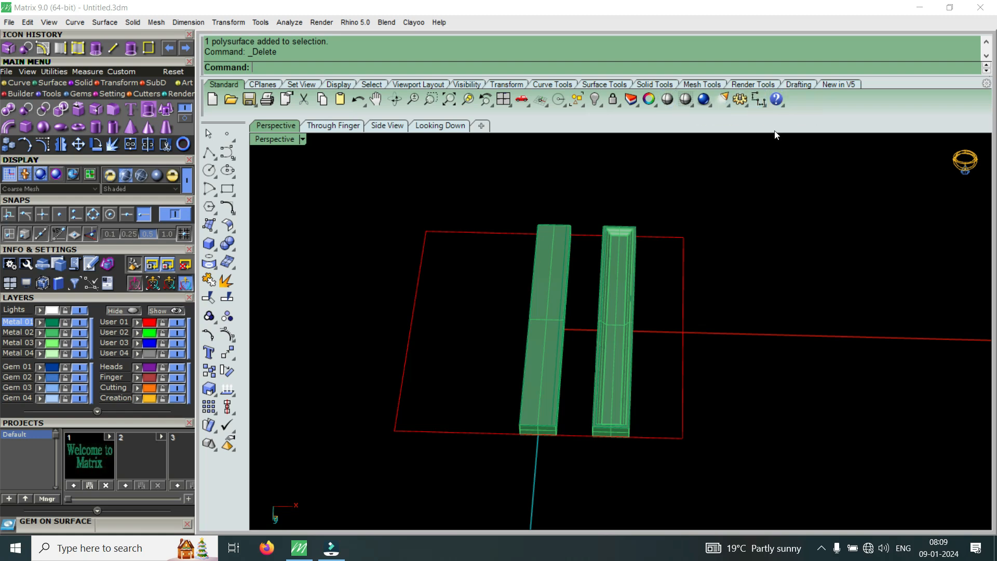
- Measure the recessed bar's width across its end with a linear dimension, without placing it
click(765, 107)
scroll(623, 222, up, 5)
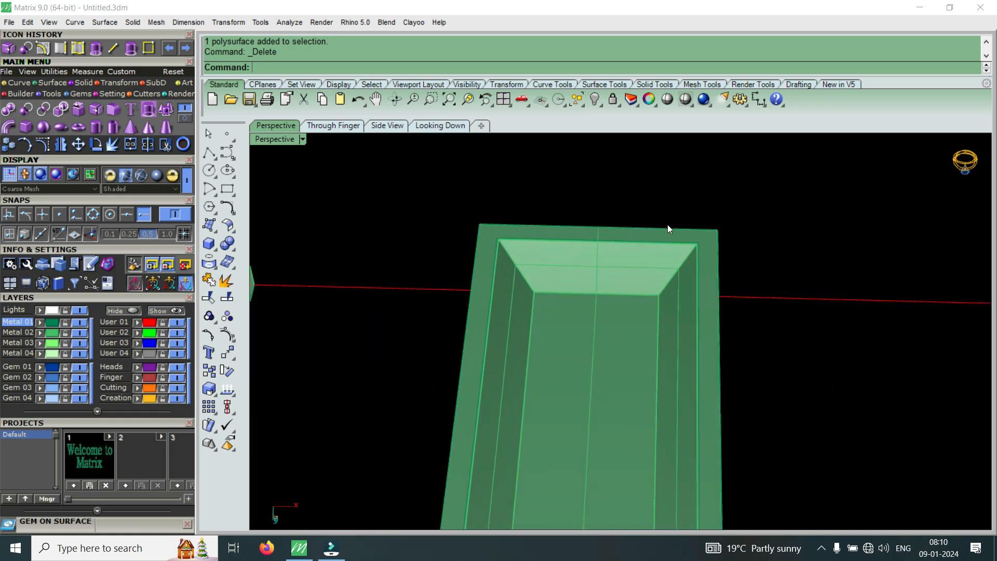
click(759, 99)
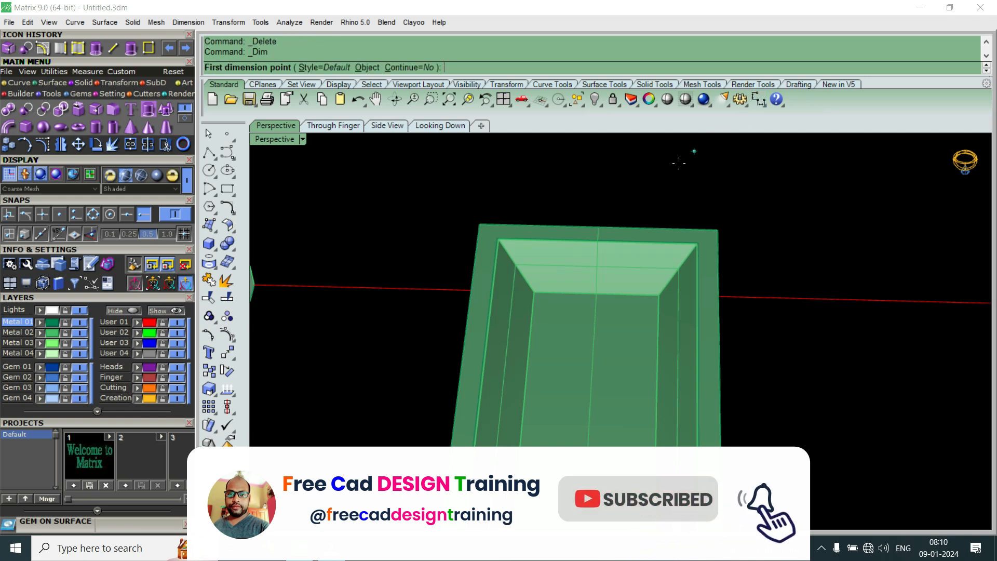
click(480, 225)
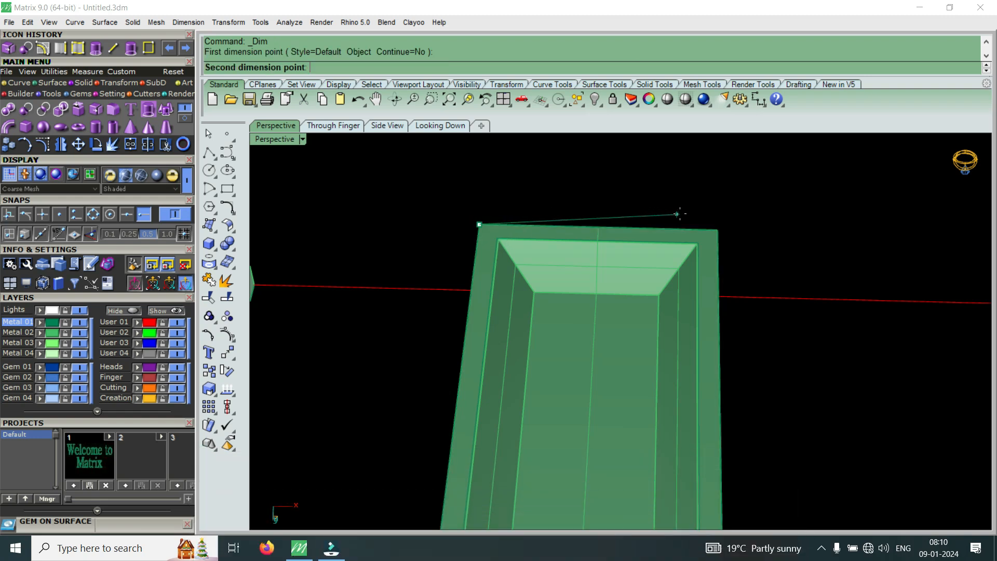
click(720, 222)
scroll(600, 224, down, 7)
scroll(599, 213, up, 7)
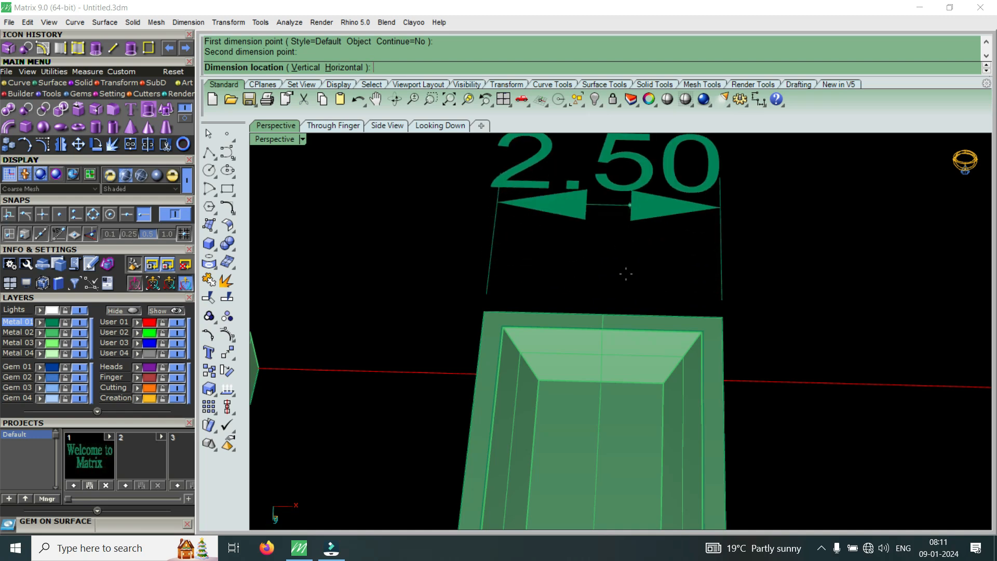
scroll(660, 304, down, 2)
scroll(670, 321, up, 4)
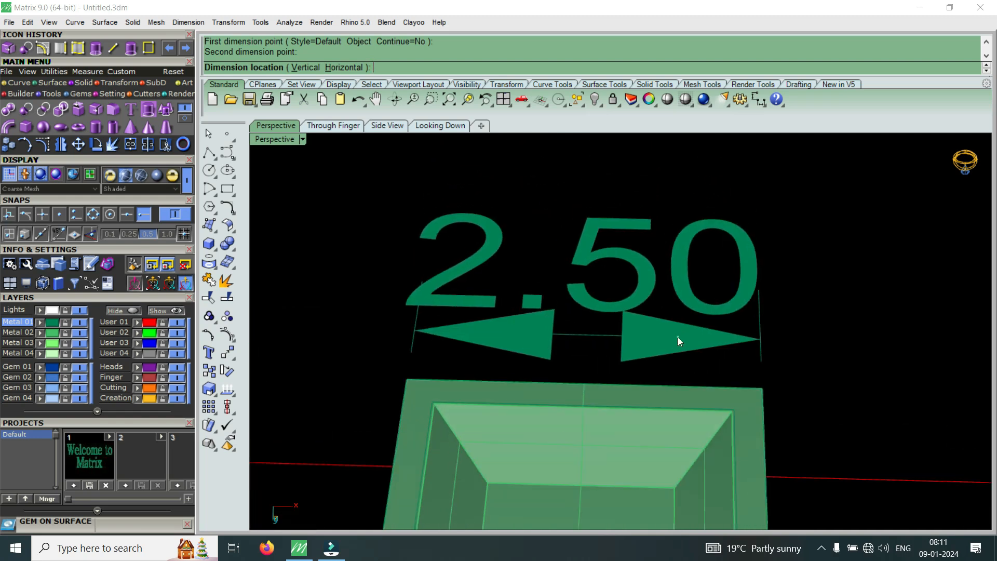
key(Escape)
- Measure the recessed bar's length between its end corners with a linear dimension, without placing it
scroll(613, 201, down, 4)
scroll(675, 190, up, 7)
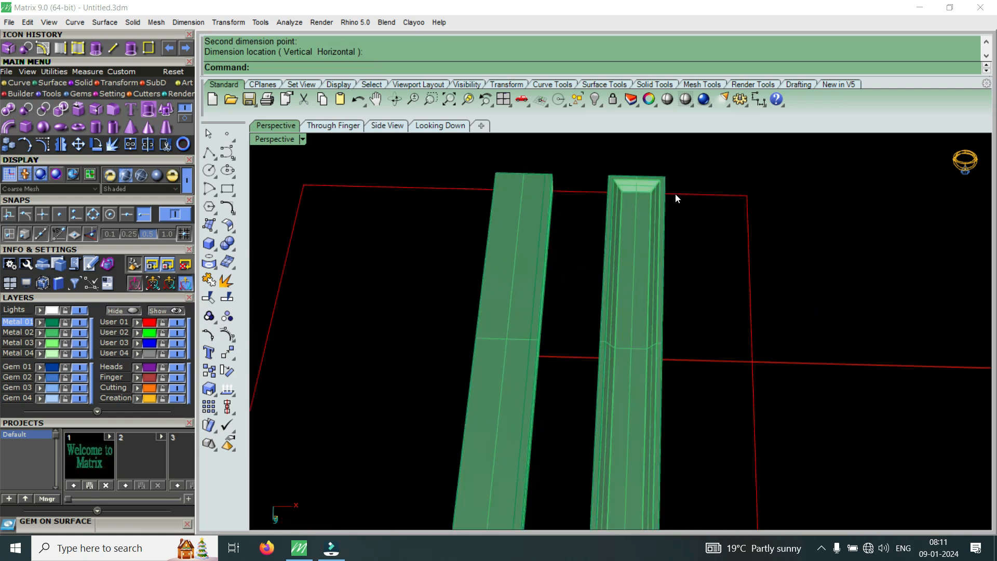
right_click(675, 189)
click(662, 166)
scroll(663, 174, down, 8)
scroll(659, 334, up, 7)
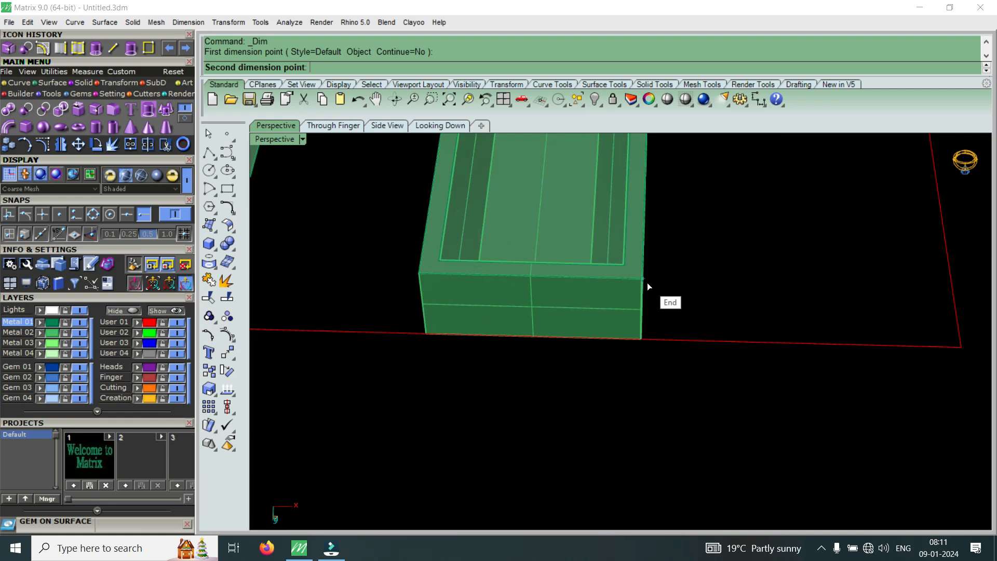
click(646, 283)
scroll(655, 301, down, 6)
scroll(713, 242, up, 9)
scroll(714, 240, down, 9)
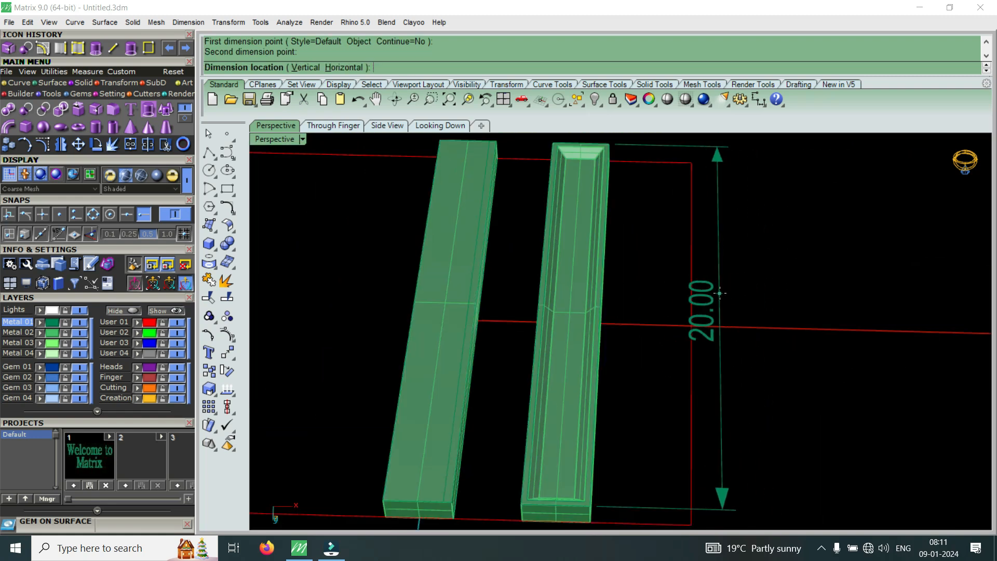
key(Escape)
scroll(668, 308, down, 4)
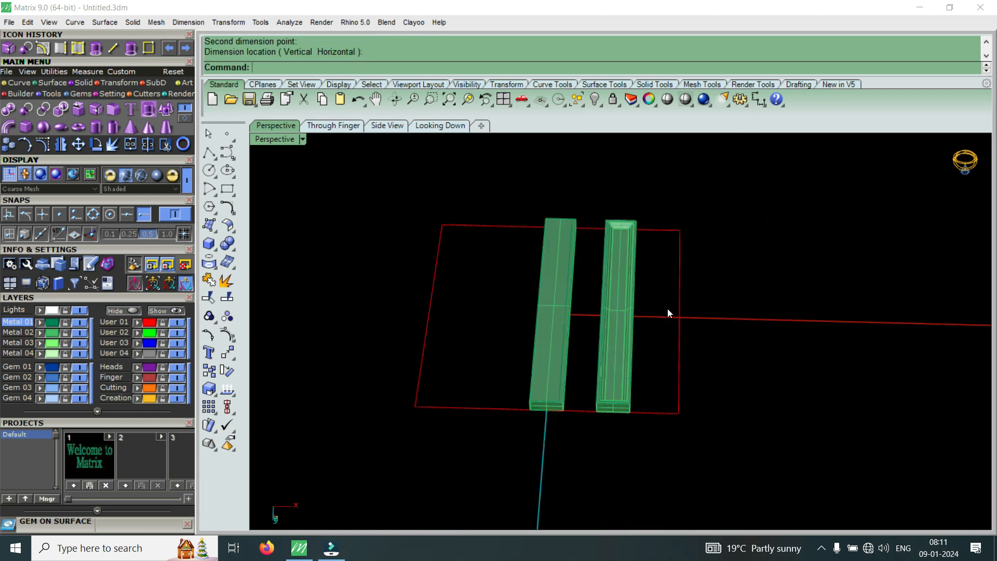
- Add a linear dimension for the recessed bar's full length, placed alongside its outer long edge
click(757, 96)
scroll(639, 266, up, 10)
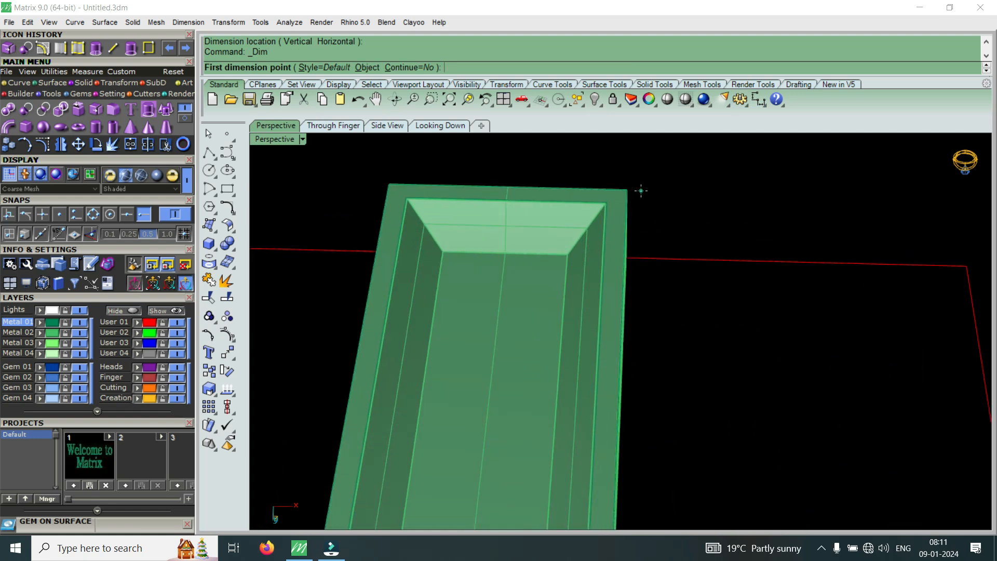
click(632, 187)
scroll(635, 188, down, 2)
scroll(694, 283, down, 5)
right_drag(694, 267, 794, 311)
scroll(795, 310, up, 6)
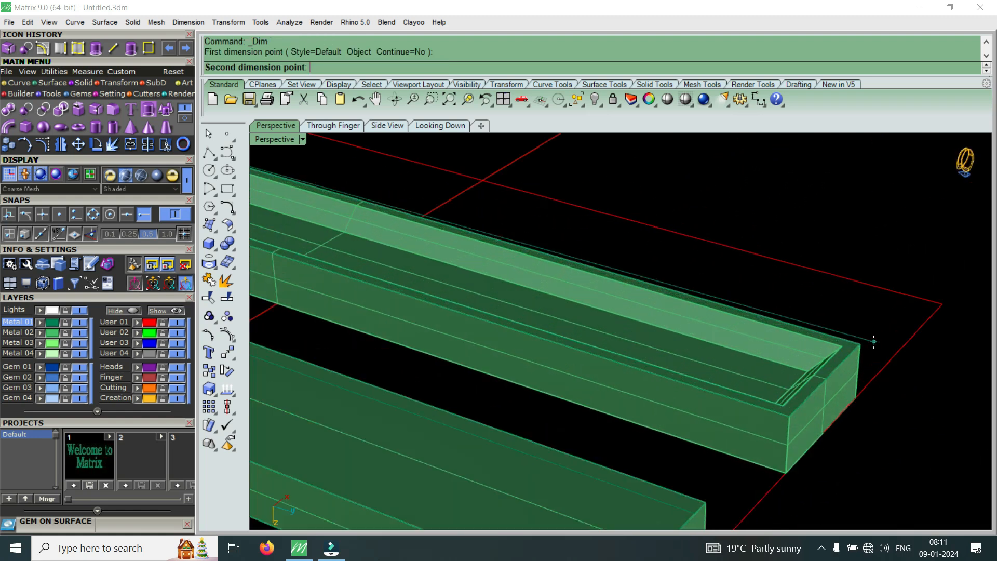
click(845, 340)
scroll(846, 340, down, 5)
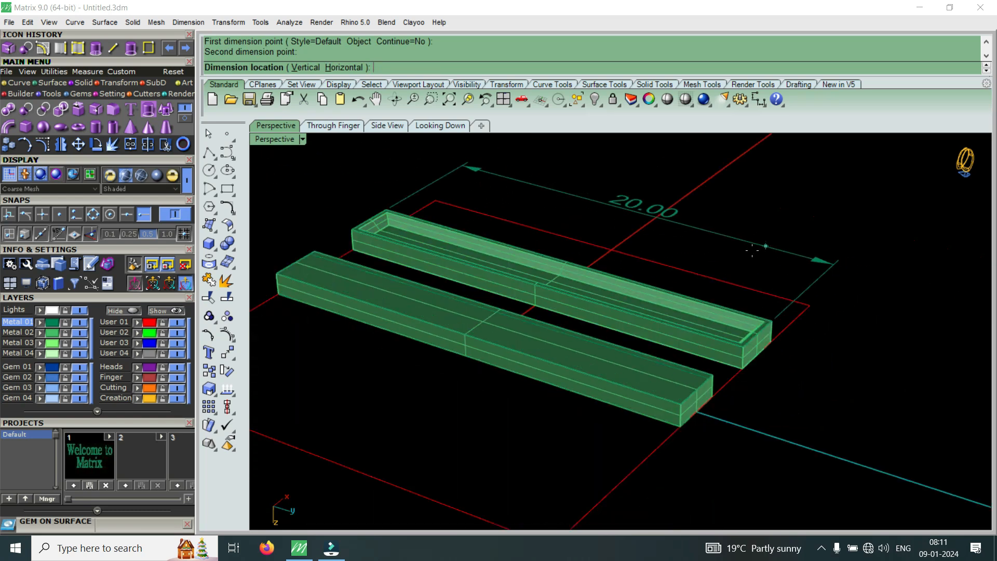
click(788, 272)
- Select the bar's length dimension and examine it together with the recess from several angles
click(718, 252)
scroll(598, 222, up, 6)
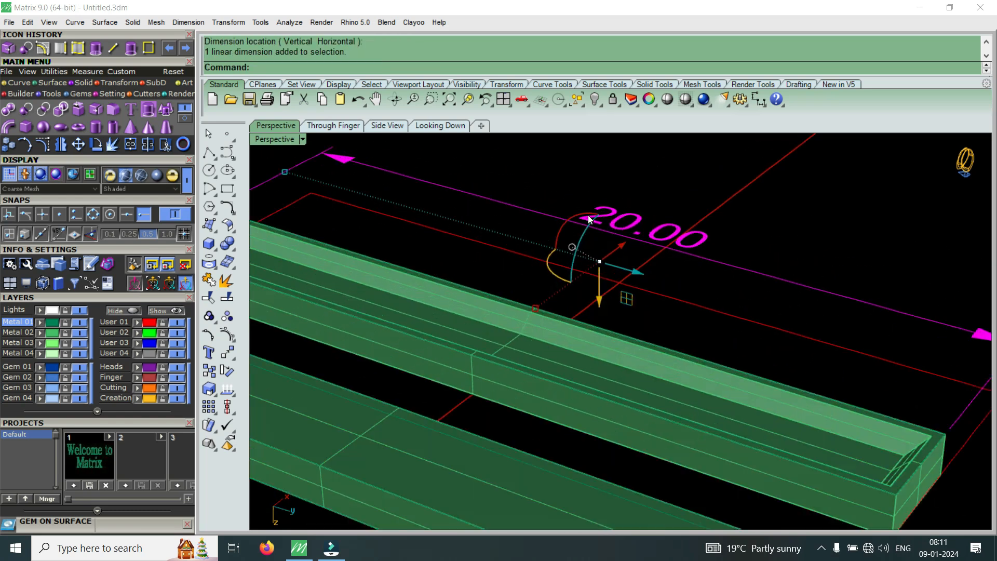
scroll(618, 291, up, 5)
right_drag(630, 314, 810, 239)
scroll(734, 253, down, 6)
right_drag(735, 253, 535, 261)
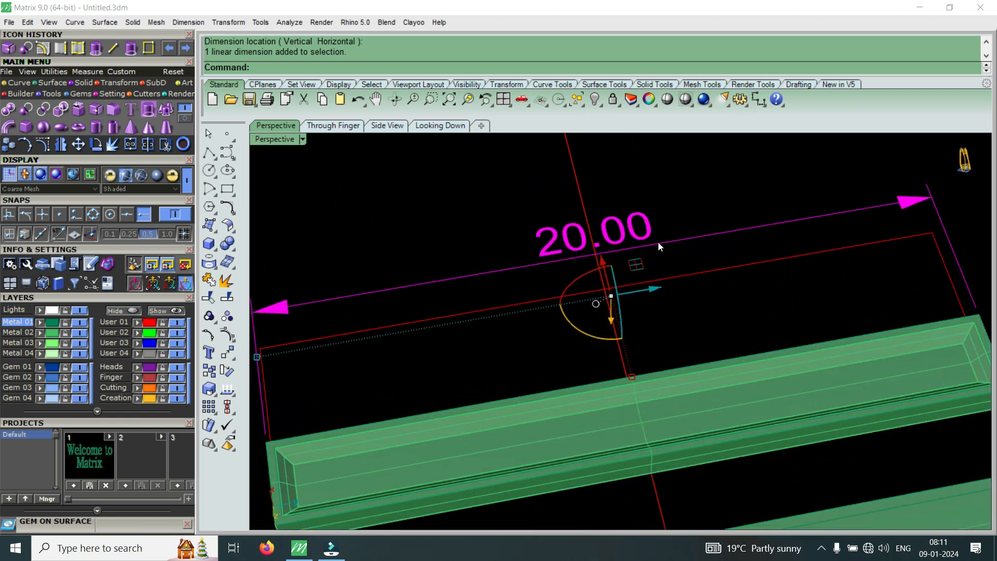
- Add a linear dimension for the recessed bar's width, placed just beyond its end
scroll(623, 273, down, 7)
scroll(519, 334, up, 4)
right_drag(518, 334, 653, 296)
scroll(652, 297, down, 6)
right_drag(755, 262, 538, 196)
scroll(538, 196, up, 6)
right_click(547, 216)
click(555, 209)
click(720, 159)
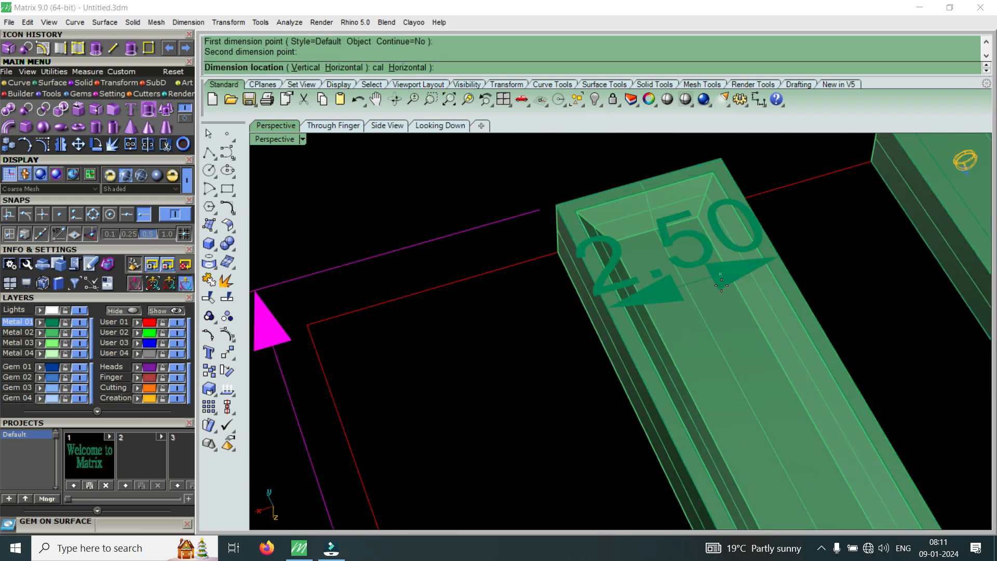
scroll(652, 195, down, 2)
click(652, 195)
scroll(688, 280, down, 3)
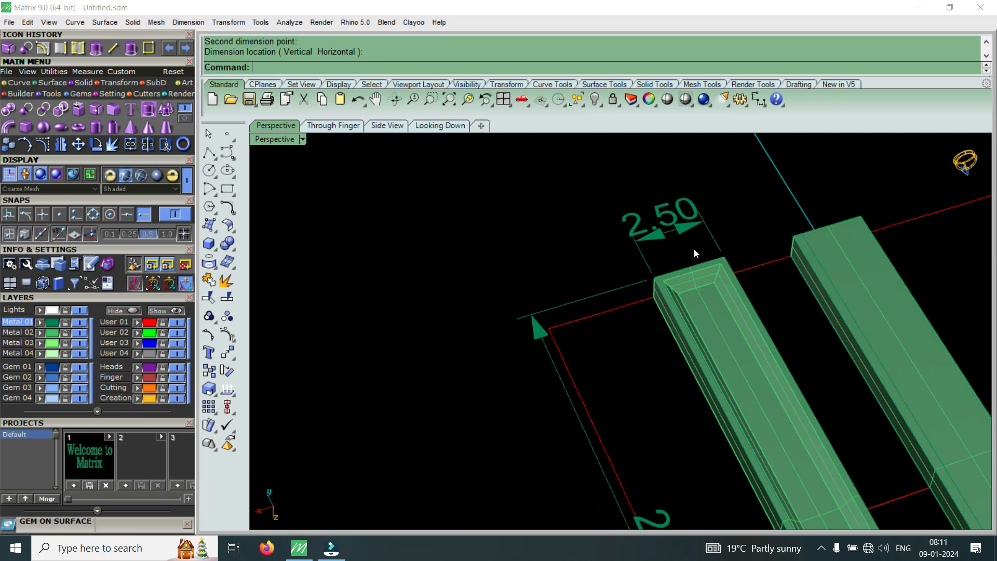
- Add a linear dimension across both bars from outer corner to outer corner, placed beyond the recessed bar's width dimension
scroll(643, 311, up, 3)
right_click(643, 311)
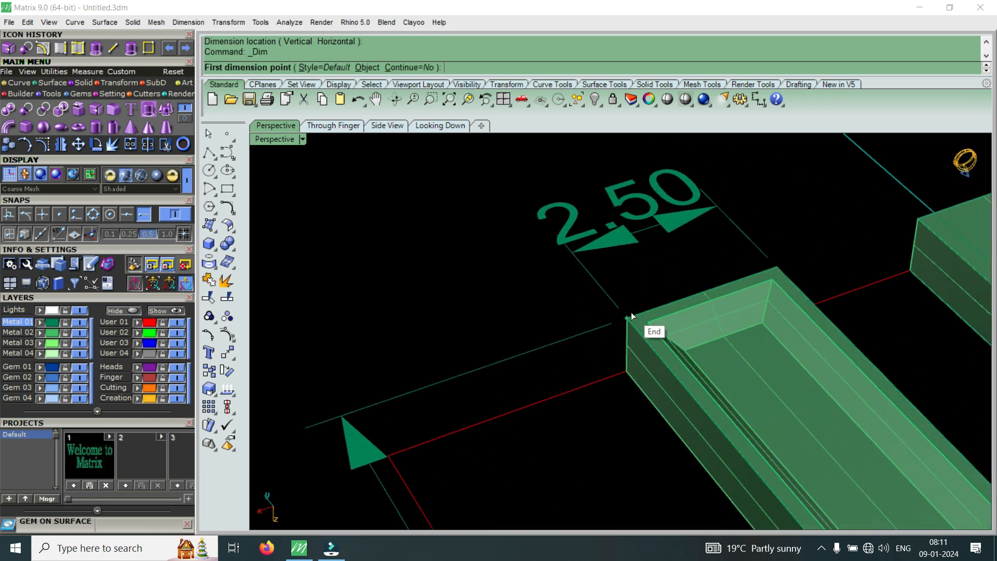
click(633, 315)
scroll(633, 314, down, 1)
scroll(823, 262, down, 1)
click(810, 259)
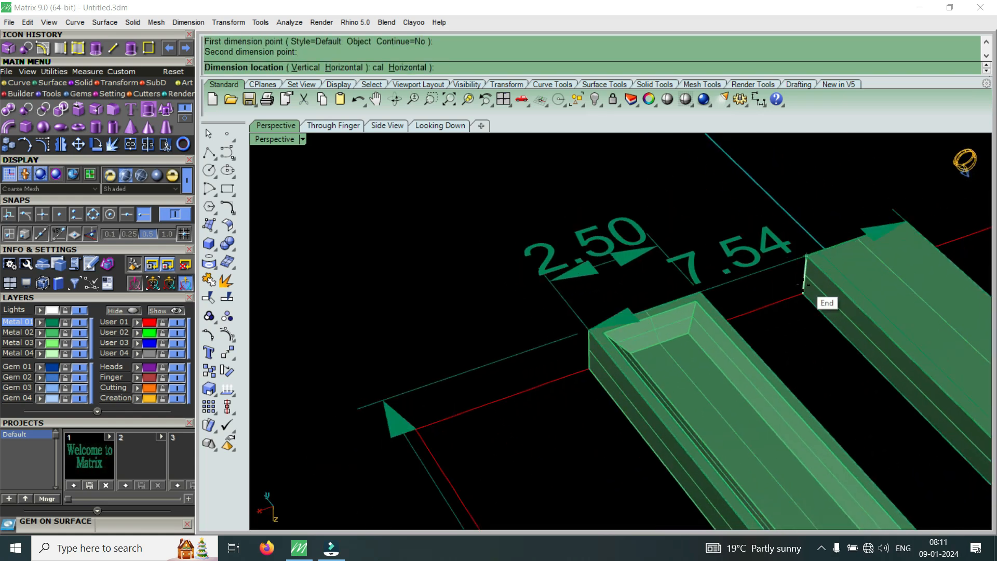
scroll(788, 214, up, 1)
scroll(769, 218, down, 1)
scroll(726, 225, up, 1)
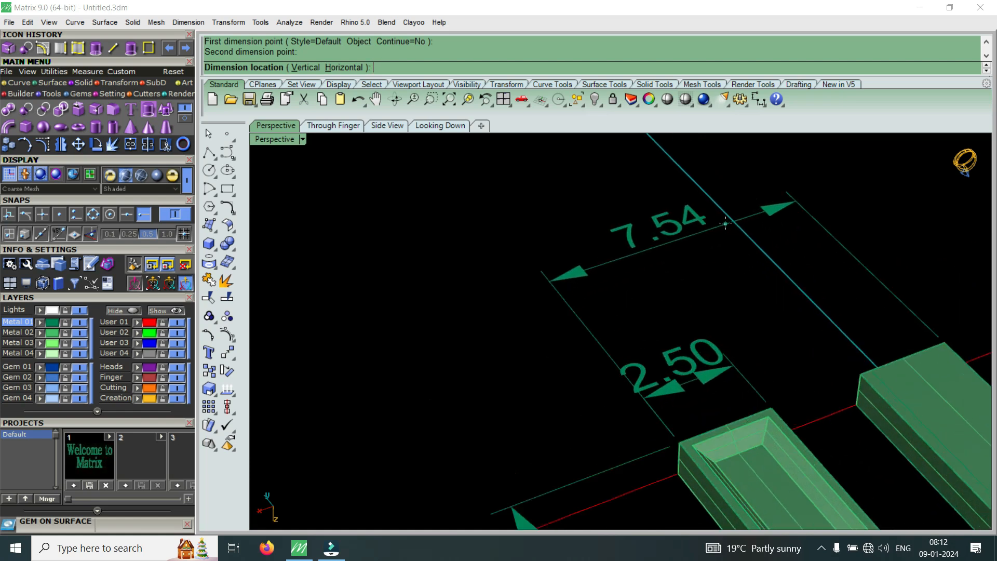
click(724, 227)
scroll(649, 257, up, 2)
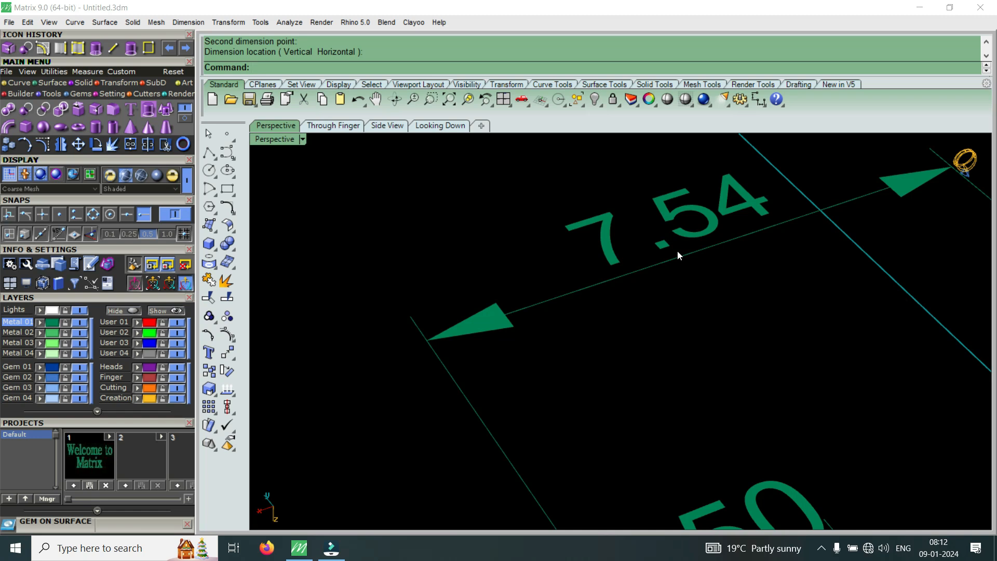
scroll(683, 250, down, 6)
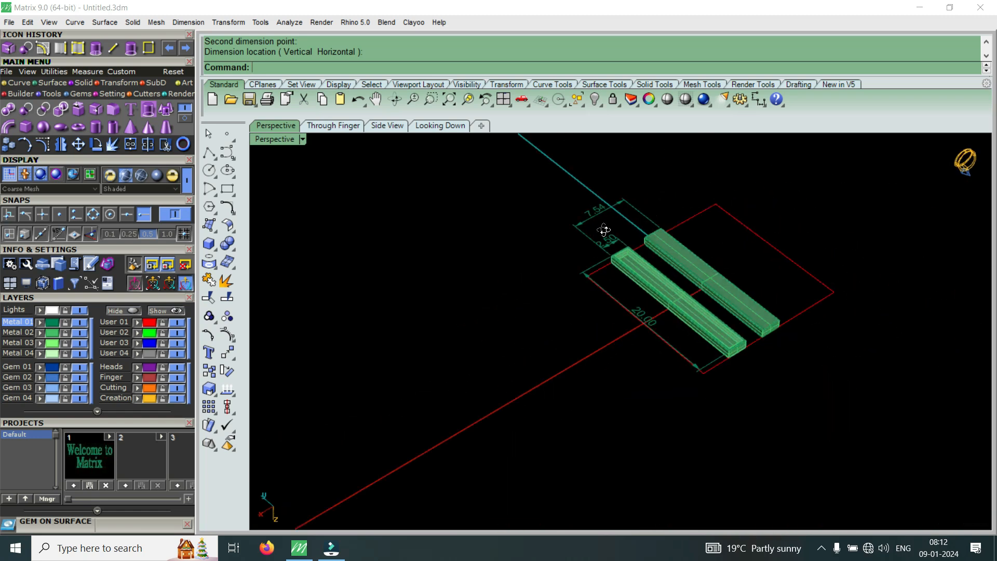
- Delete the bar width dimension, the overall dimension across both bars, and the bar length dimension
right_drag(604, 230, 515, 271)
scroll(654, 271, up, 7)
scroll(635, 278, down, 5)
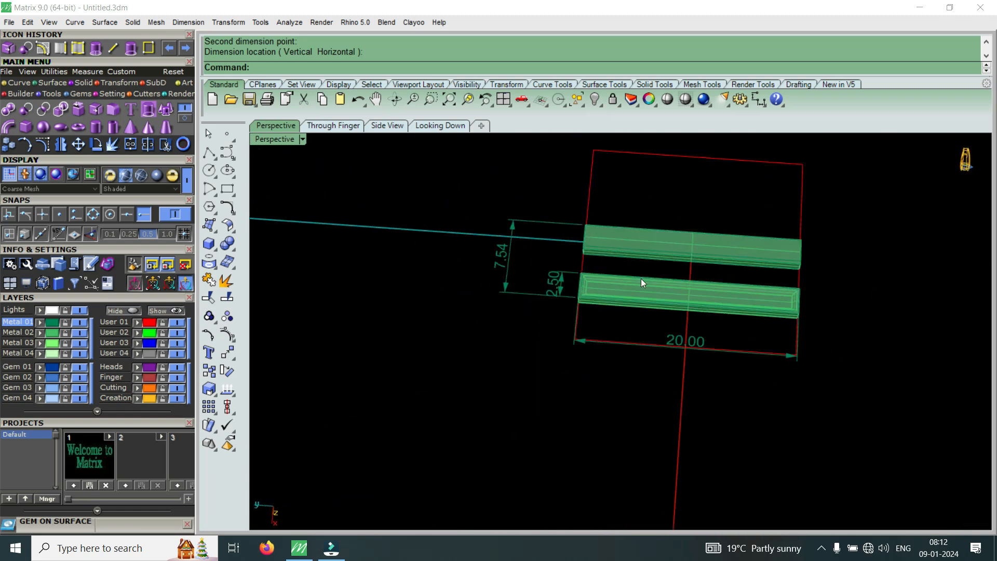
scroll(712, 287, up, 3)
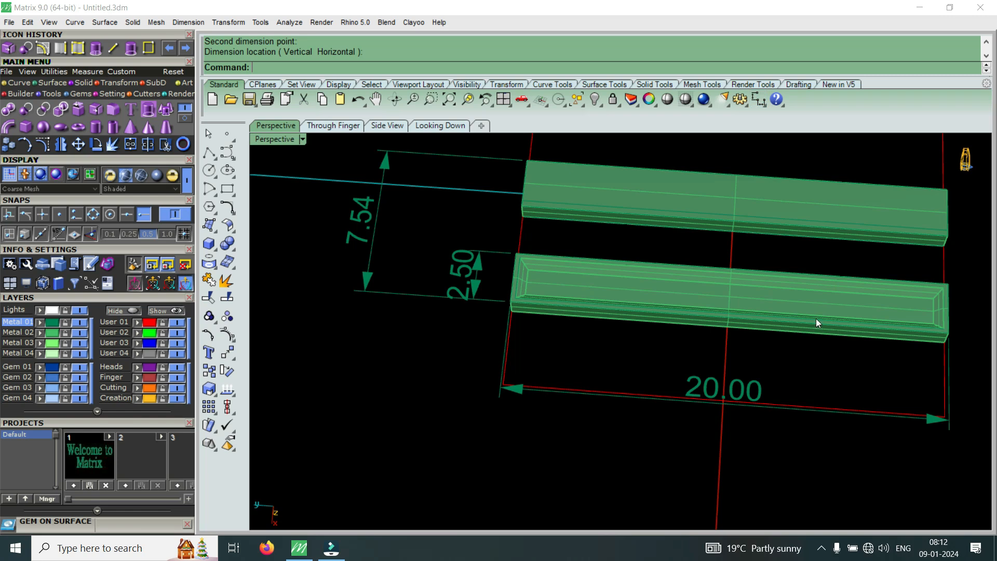
right_drag(816, 319, 653, 280)
scroll(653, 280, up, 1)
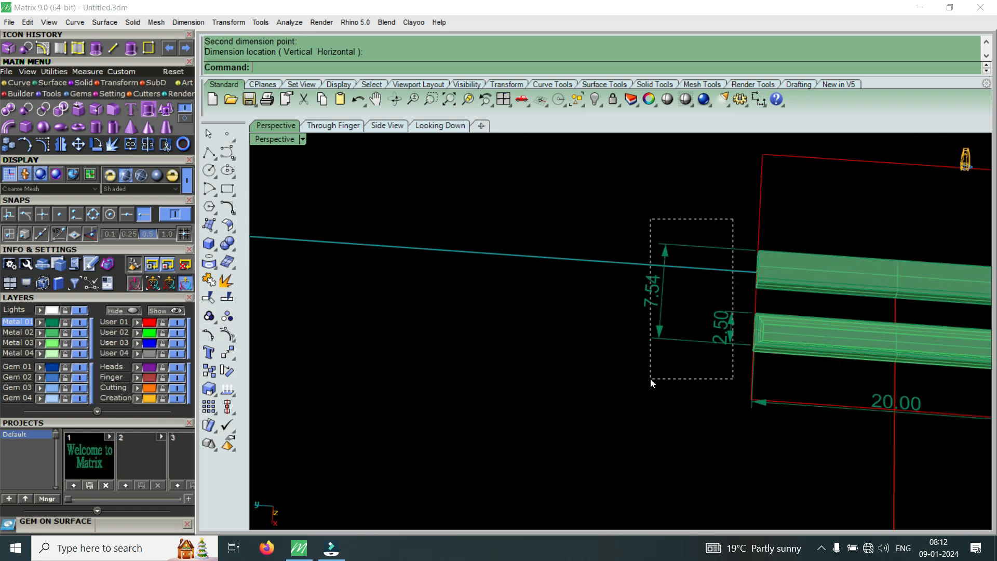
drag(650, 378, 648, 379)
key(Delete)
right_drag(644, 317, 823, 370)
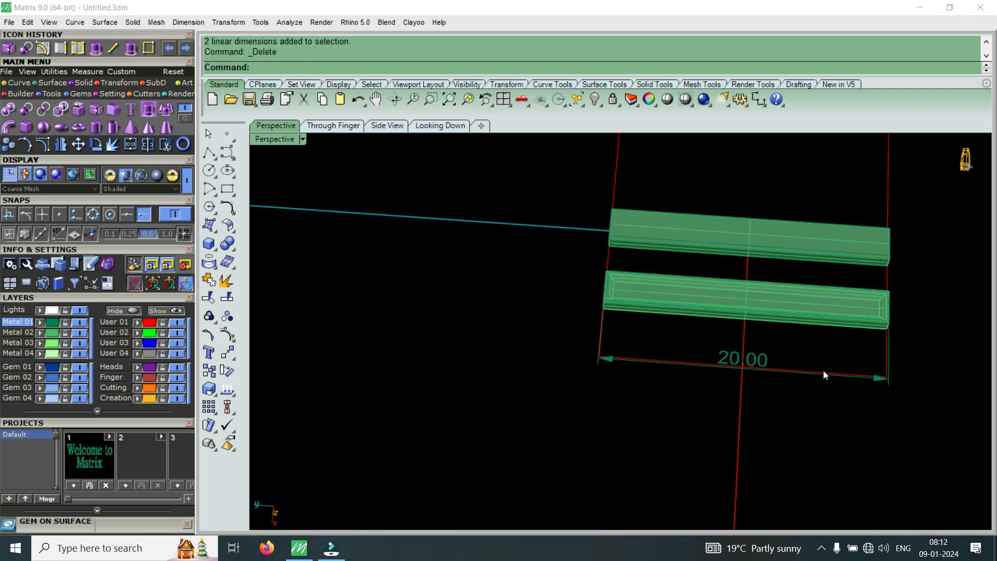
scroll(756, 351, up, 3)
click(737, 358)
key(Delete)
- Select both bars with their curves and move them along the red axis, clear of the red square
scroll(705, 366, down, 5)
right_drag(703, 347, 787, 323)
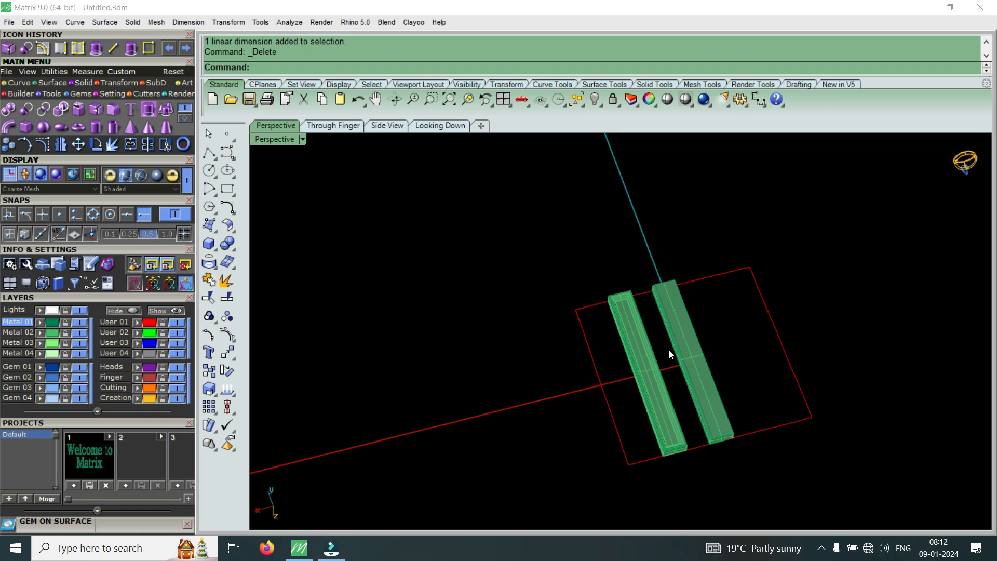
scroll(675, 345, up, 2)
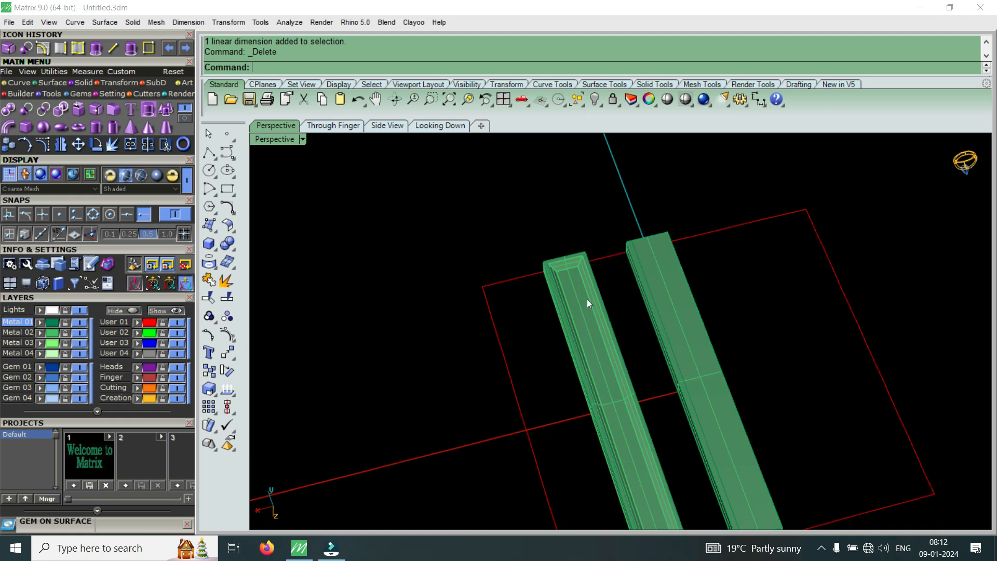
scroll(609, 377, down, 4)
scroll(615, 387, up, 3)
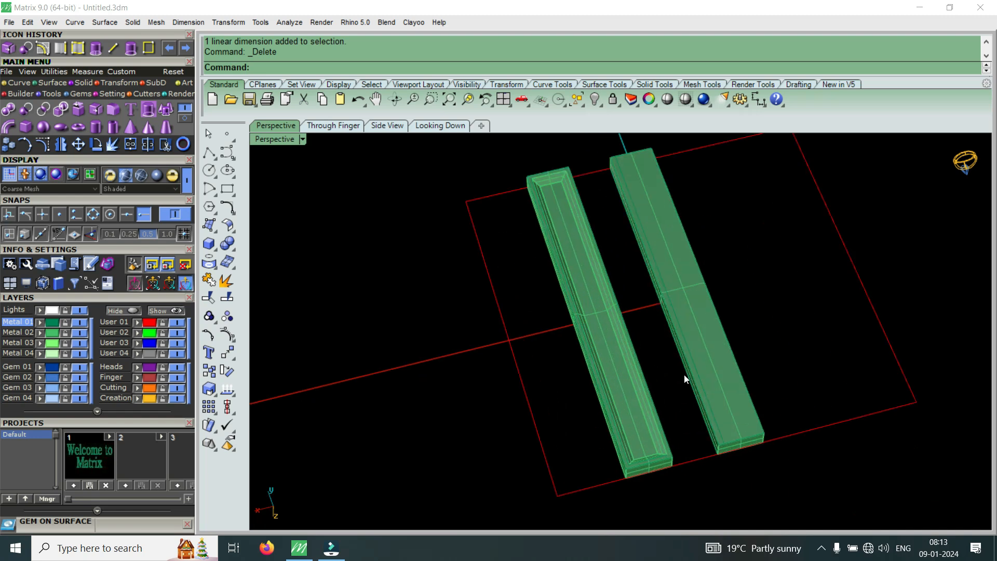
scroll(684, 375, down, 3)
right_drag(665, 329, 679, 319)
drag(603, 350, 594, 355)
drag(580, 316, 443, 350)
scroll(674, 305, up, 6)
right_drag(674, 304, 421, 383)
key(Escape)
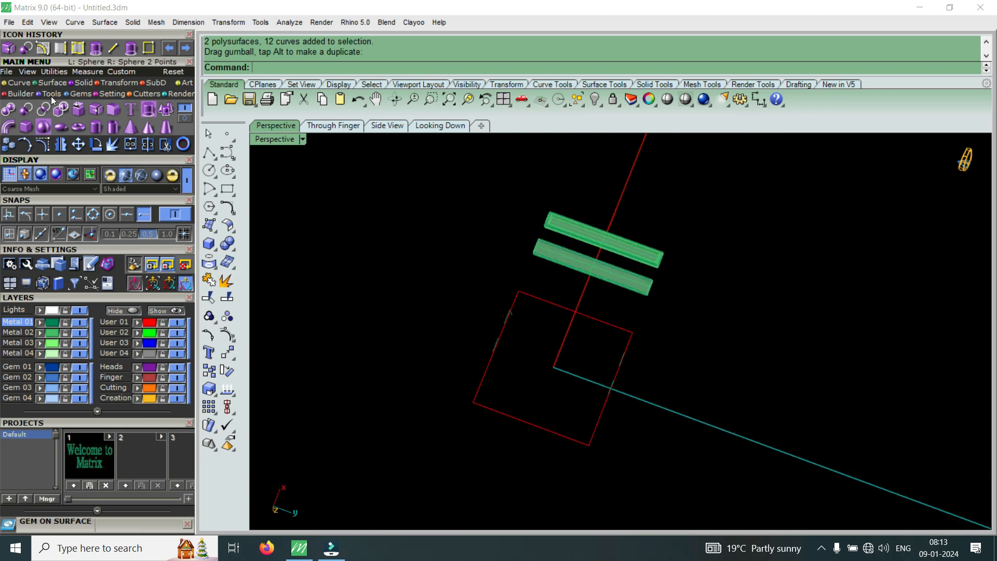
- Try to load a round gem with the Diamond cut type from the Gem Loader
click(82, 94)
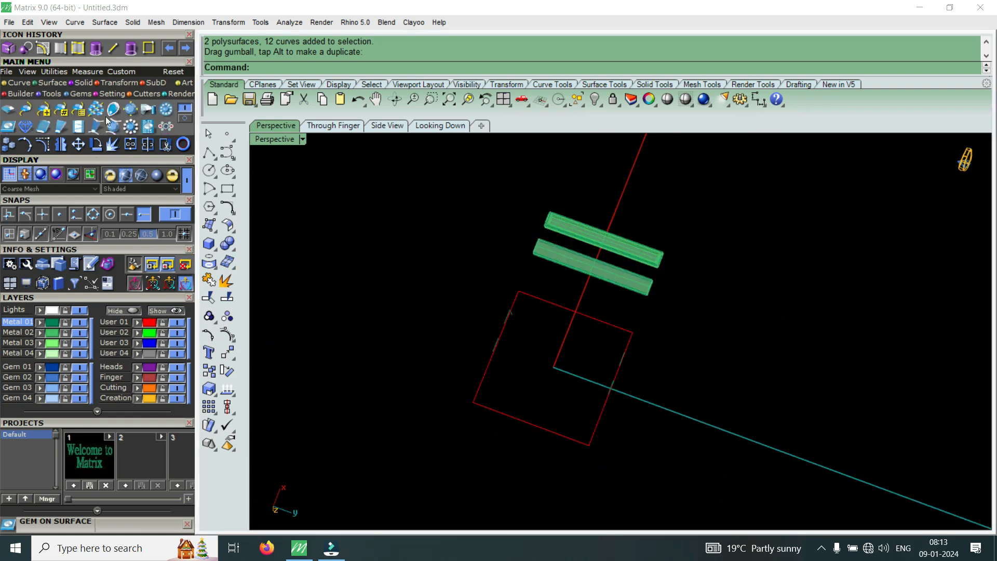
click(9, 112)
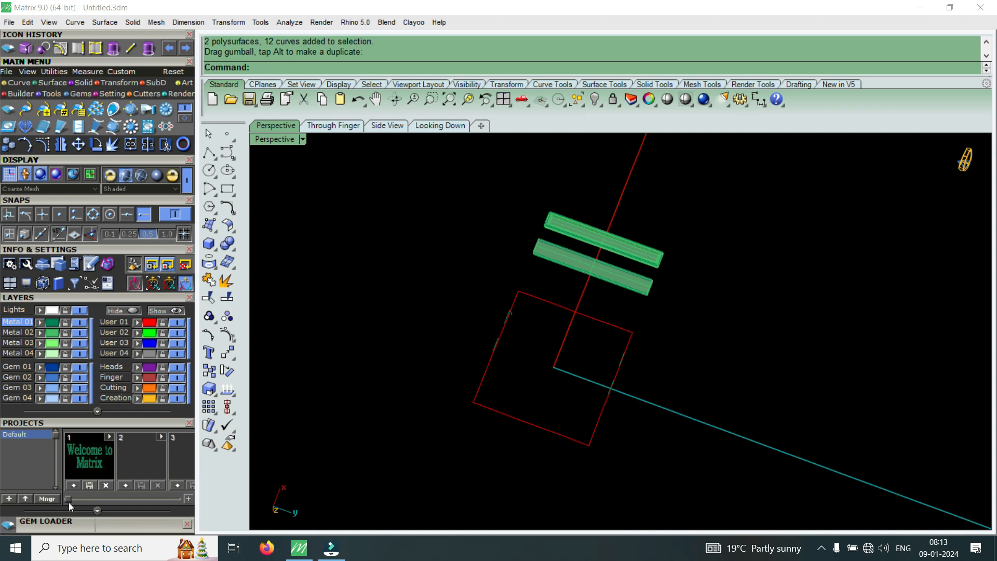
click(143, 525)
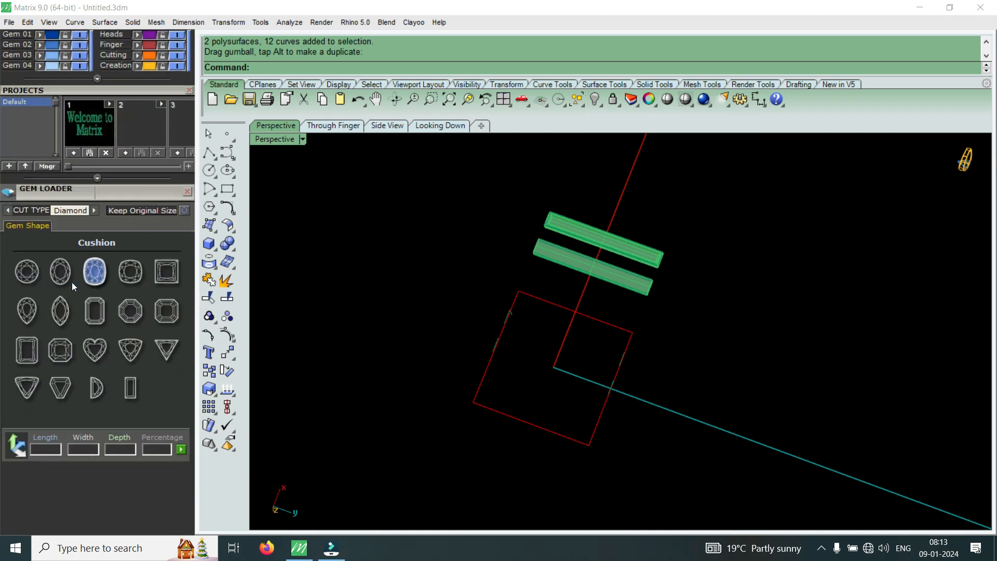
click(32, 280)
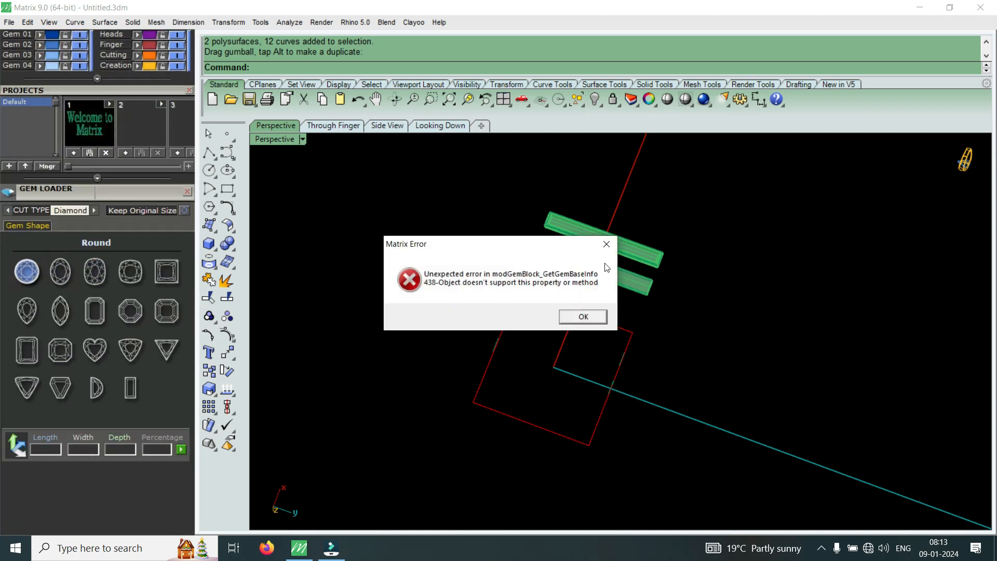
click(607, 244)
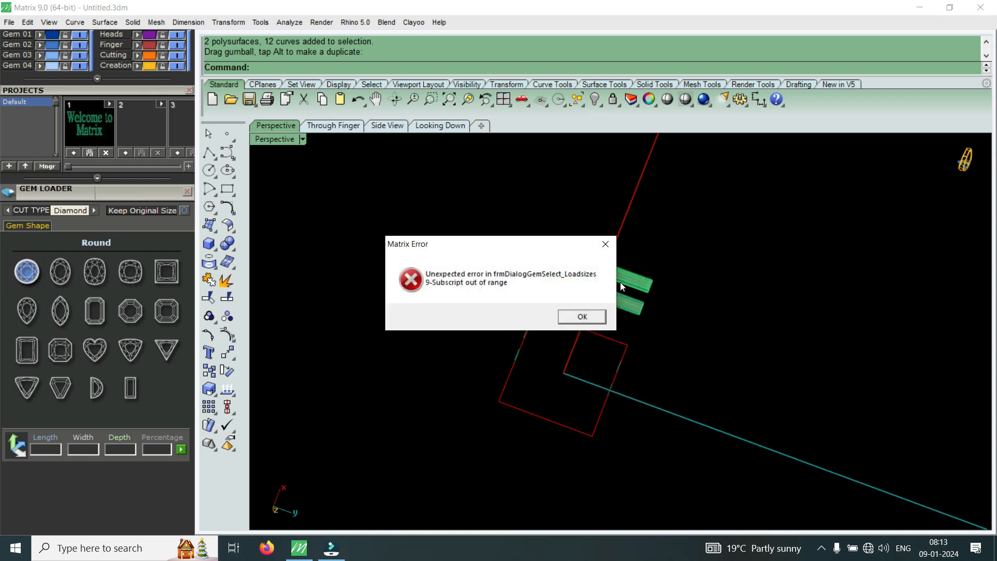
click(606, 244)
- Maximize the Looking Down view and retry loading the round Diamond gem from the Gem Loader
scroll(592, 369, down, 5)
mouse_move(576, 399)
right_down()
mouse_move(708, 407)
mouse_move(579, 403)
right_up()
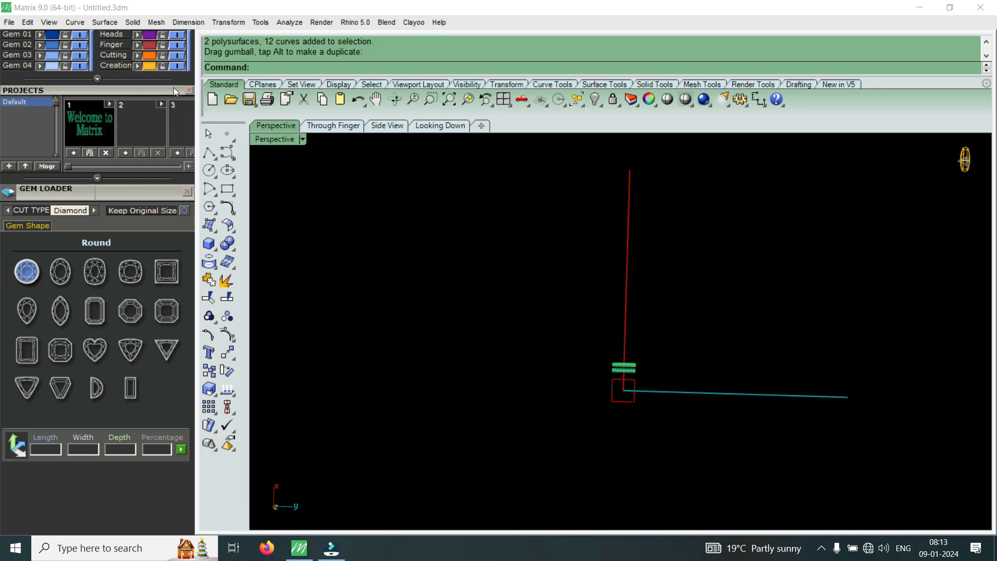
drag(173, 92, 183, 346)
scroll(618, 392, up, 4)
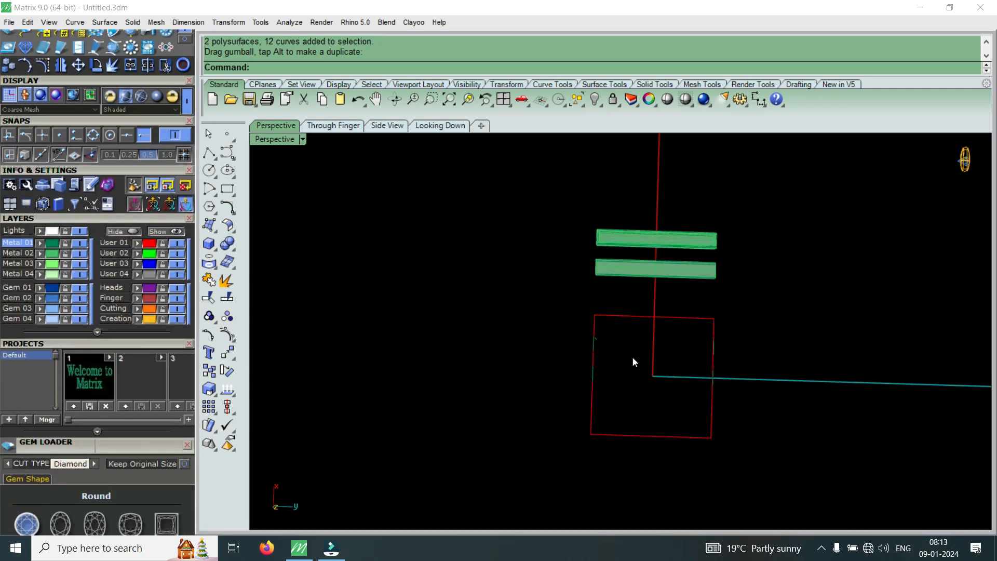
double_click(269, 139)
double_click(272, 139)
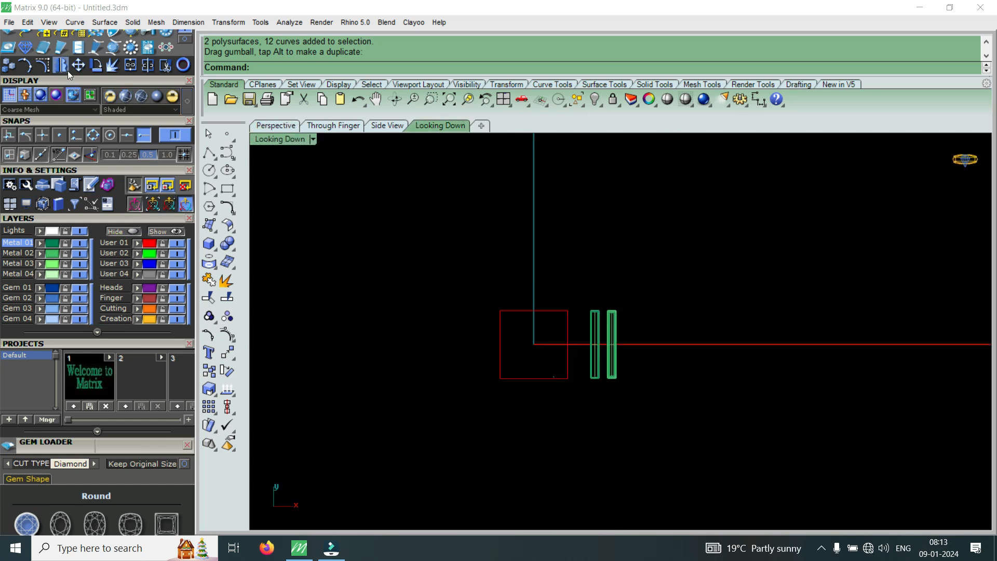
scroll(145, 120, up, 3)
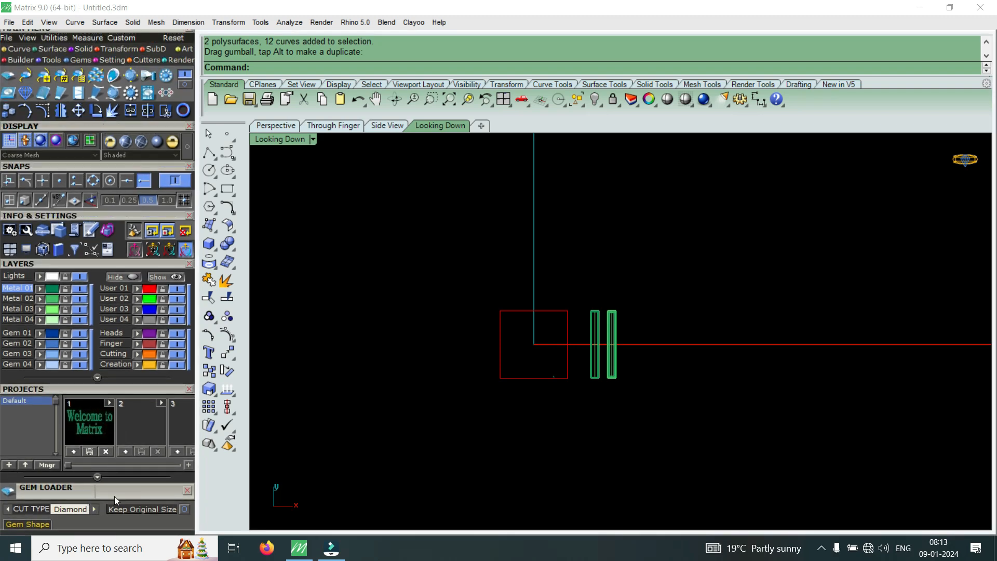
scroll(133, 434, down, 13)
click(31, 371)
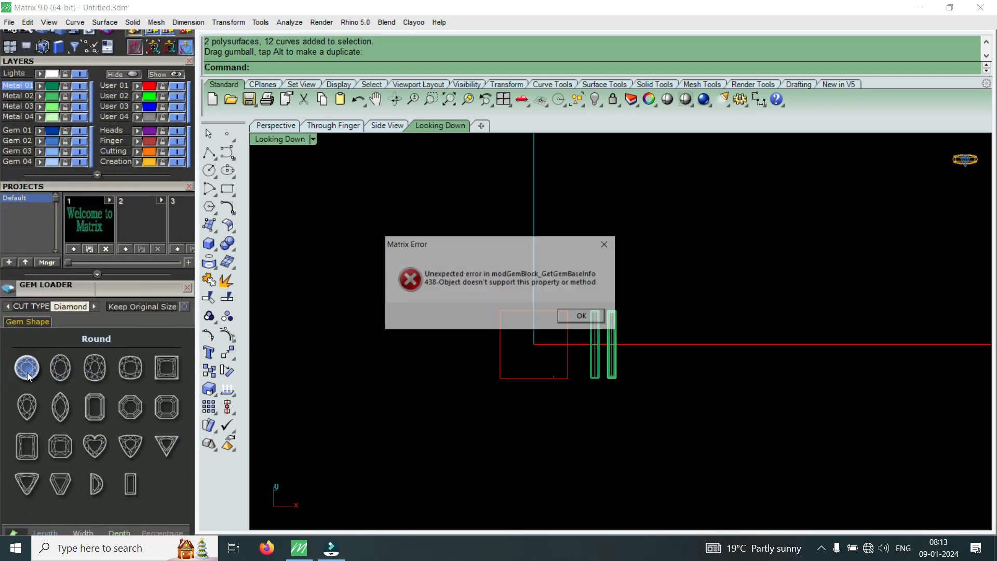
click(606, 244)
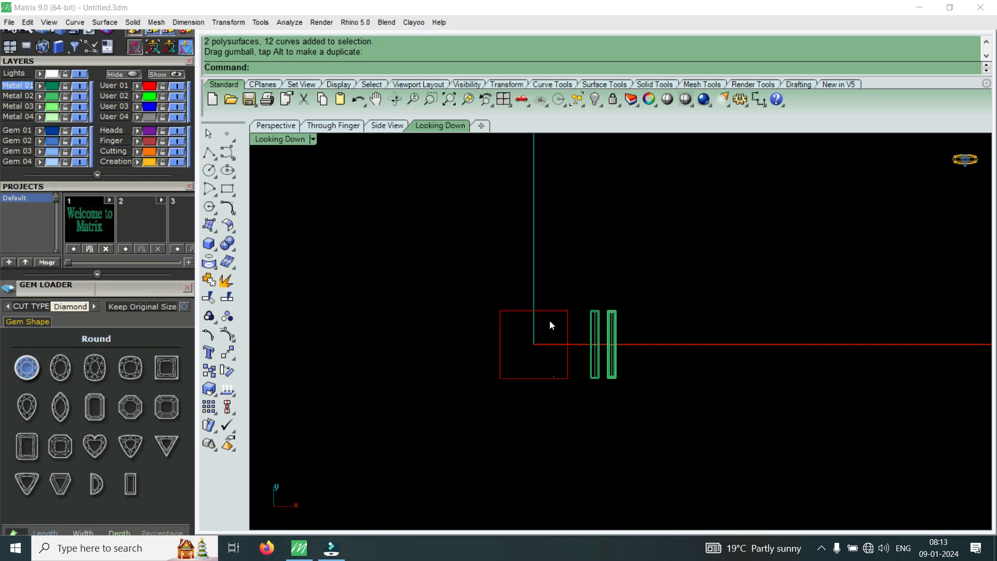
click(582, 317)
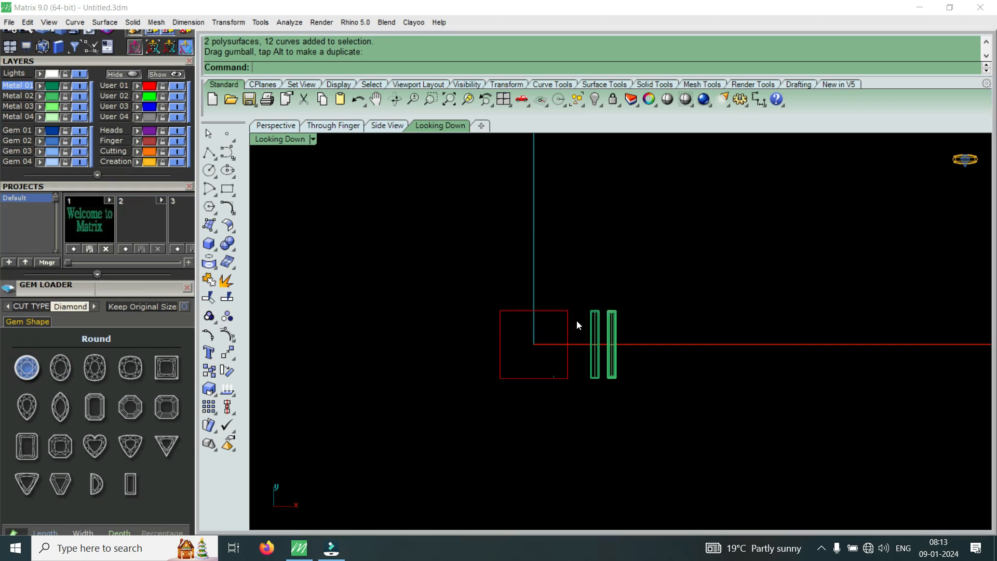
- Toggle the Gem Loader's Keep Original Size option and return to the maximized Perspective view of both bars
scroll(535, 342, up, 2)
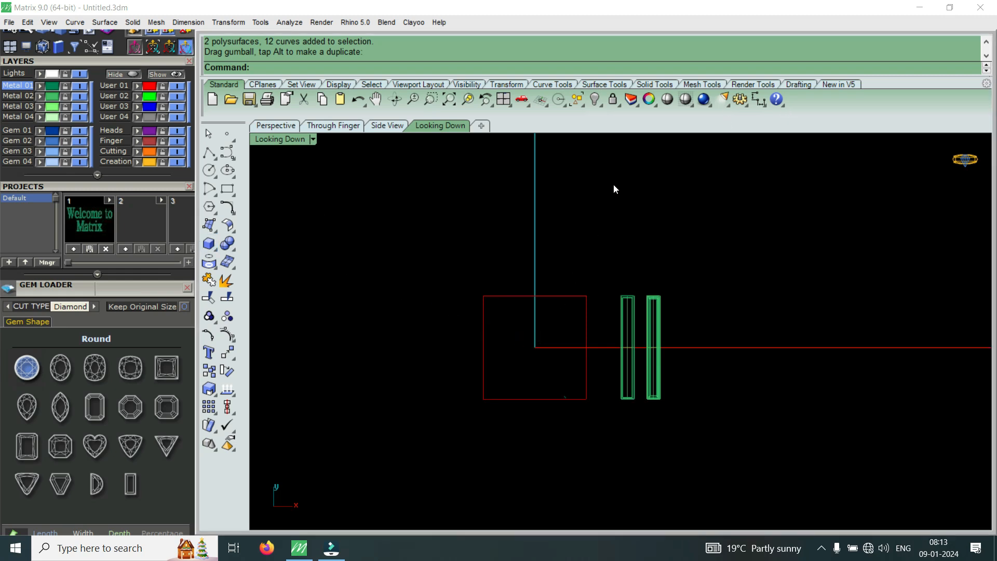
click(185, 307)
scroll(605, 316, up, 4)
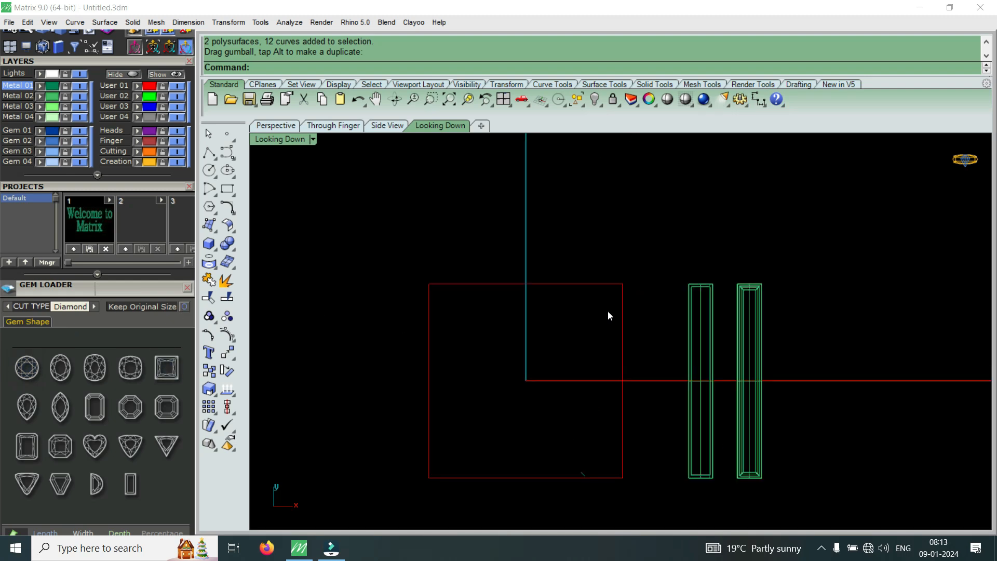
double_click(283, 140)
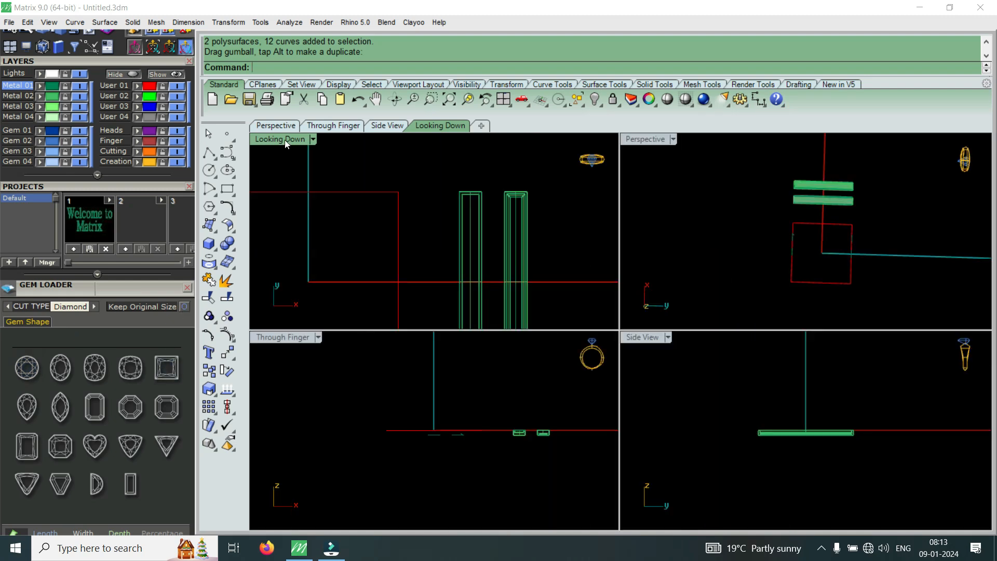
double_click(651, 140)
scroll(695, 234, up, 8)
right_drag(737, 380, 451, 286)
drag(160, 186, 155, 428)
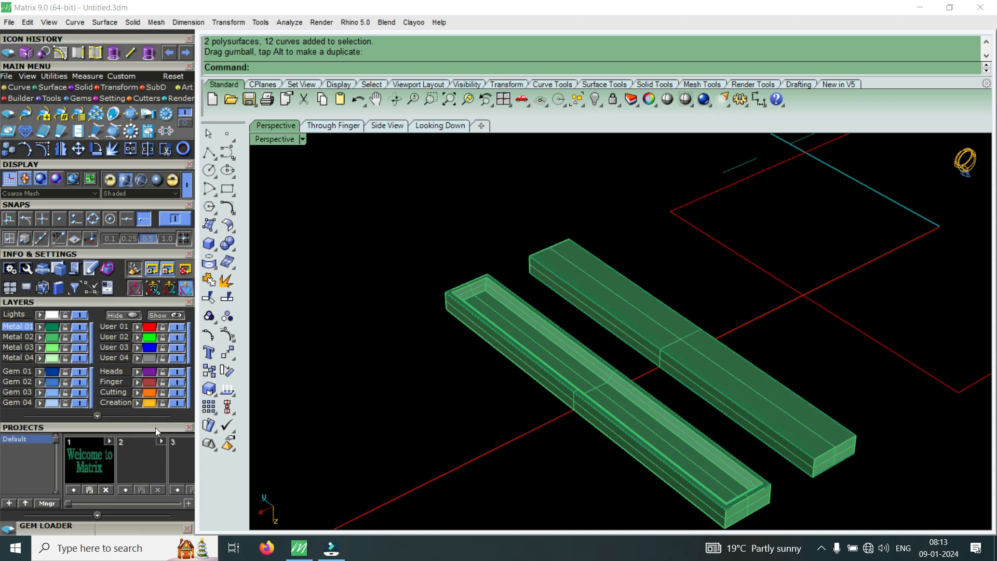
- Place one 2 mm round gem on the top face of the plain bar using Gem on Surface
scroll(639, 344, up, 8)
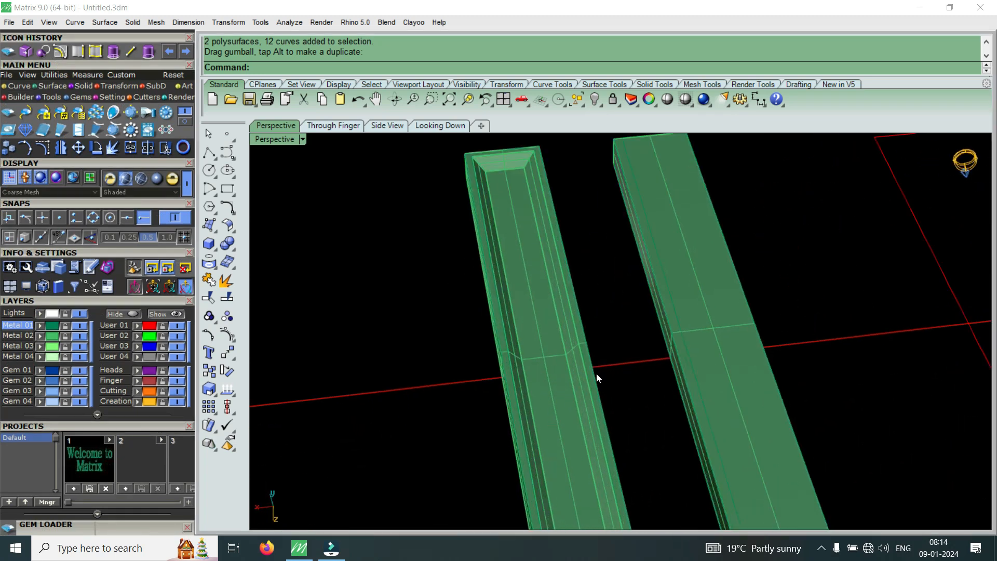
click(685, 397)
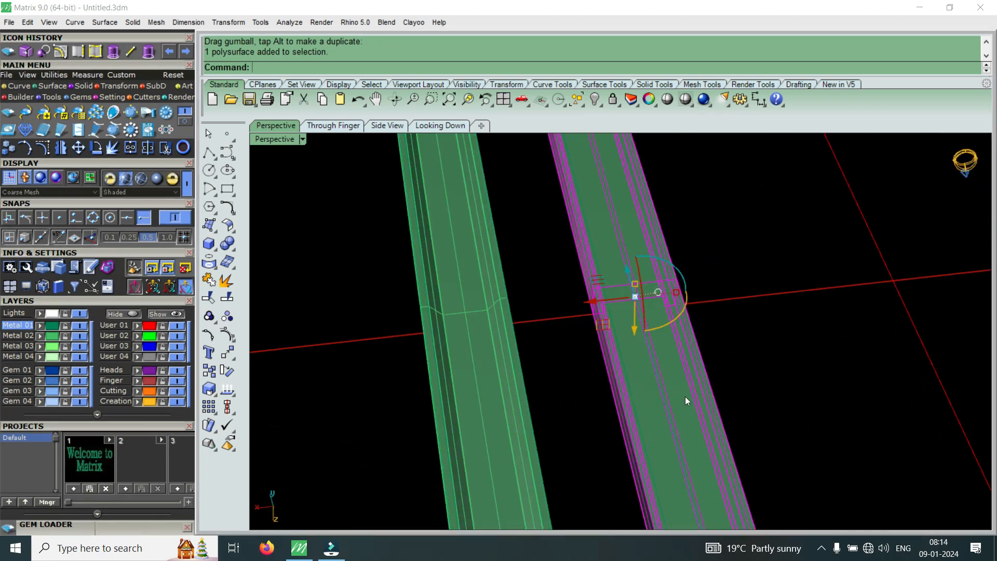
key(F6)
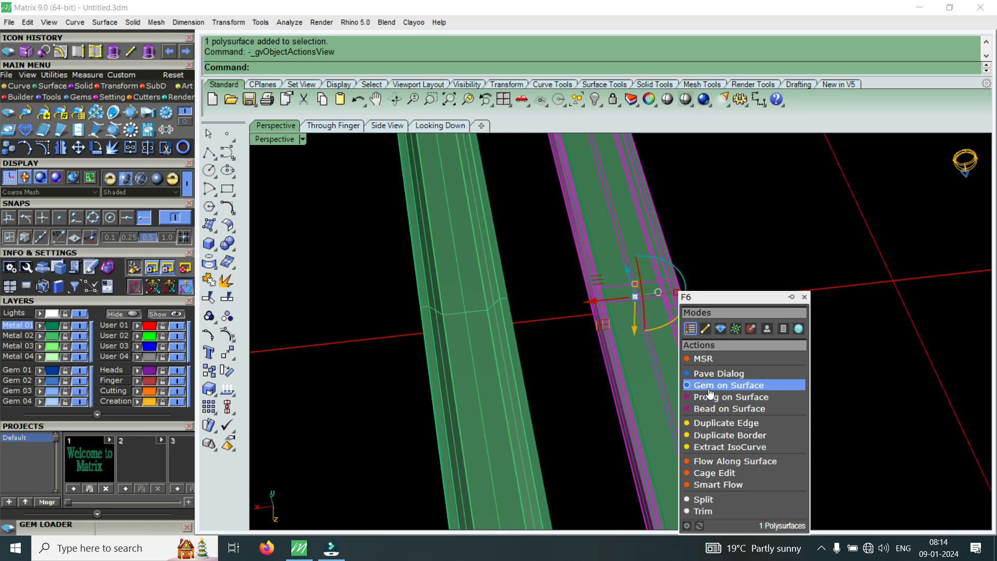
click(711, 395)
scroll(654, 372, up, 5)
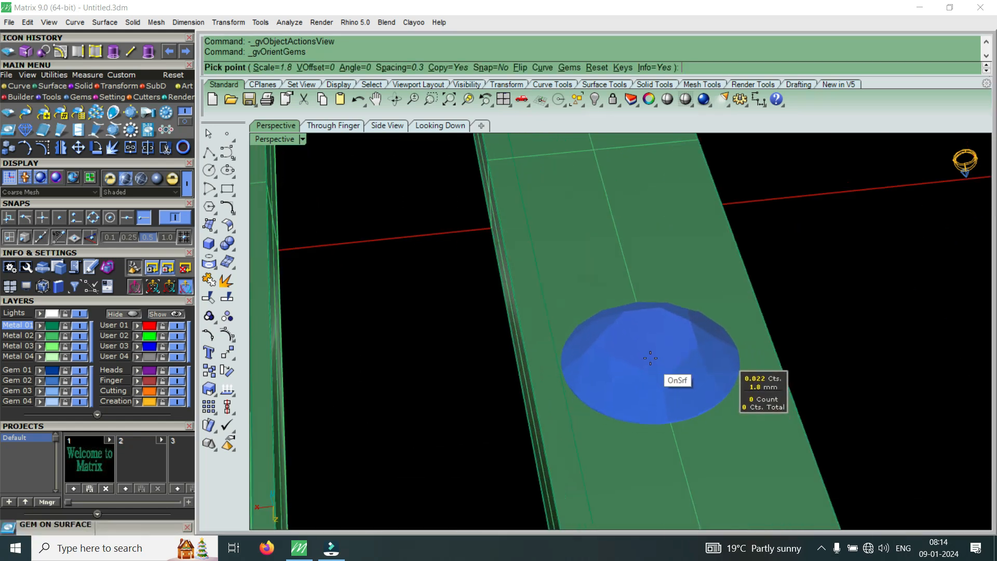
right_drag(648, 361, 639, 397)
key(Up)
key(Up)
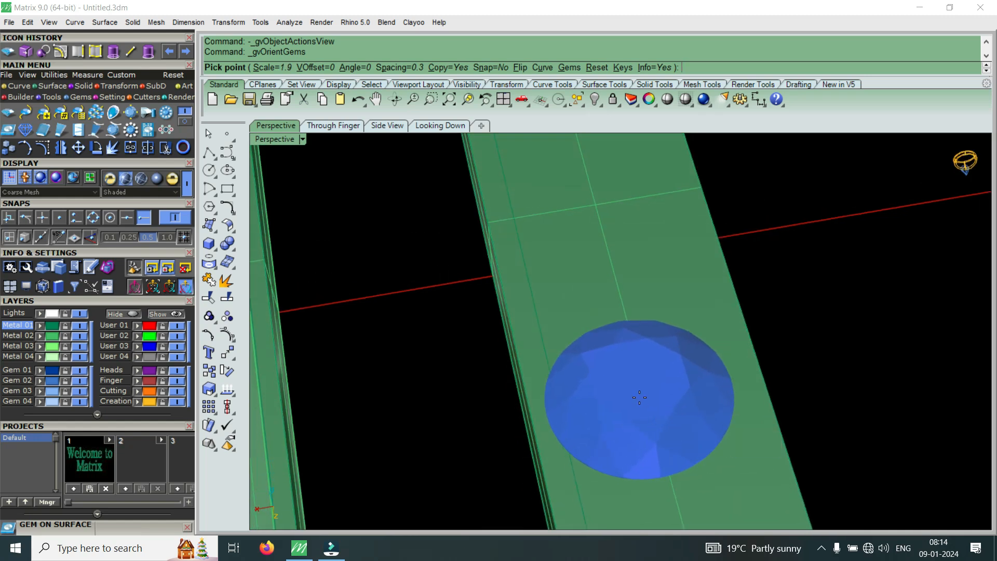
key(Up)
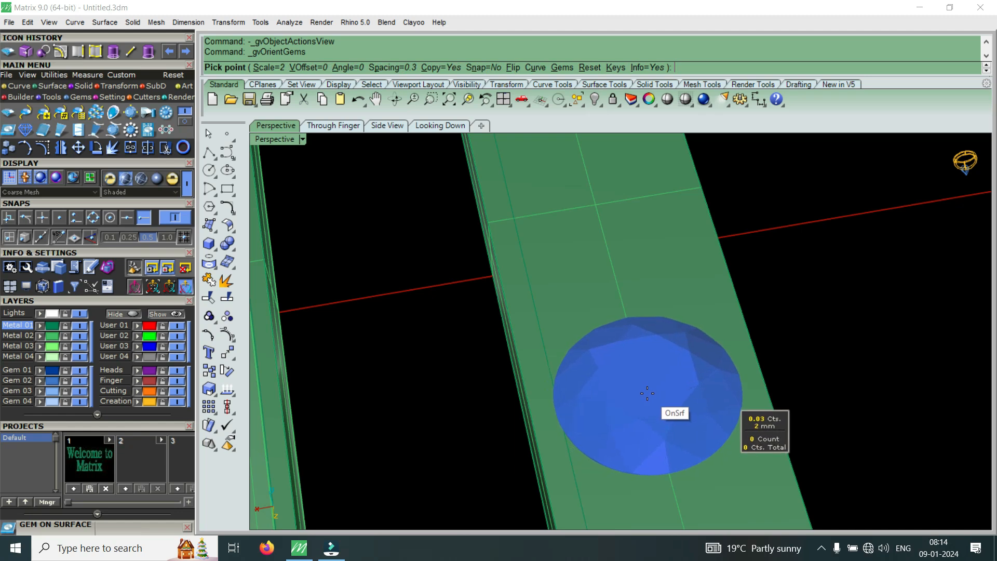
click(647, 393)
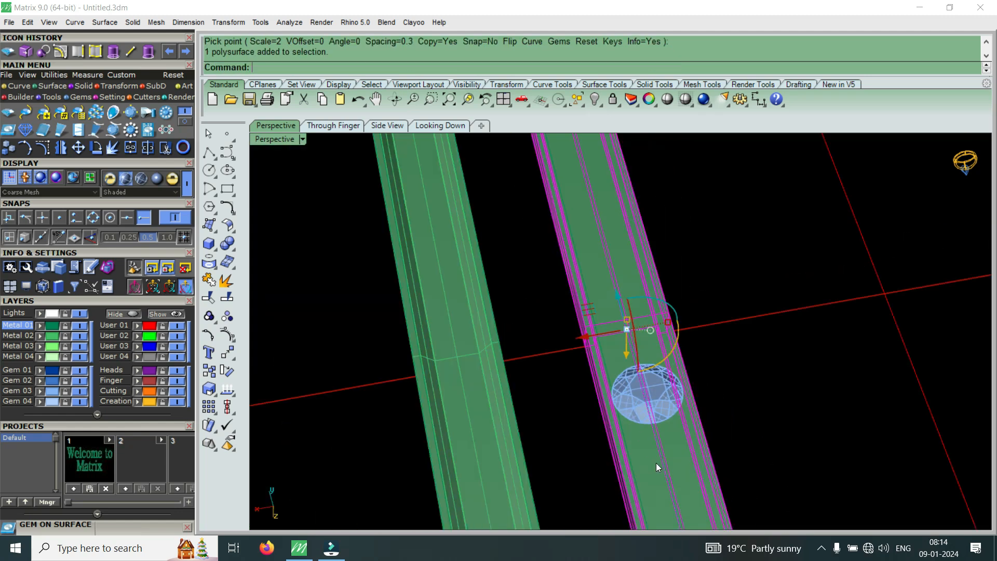
- Delete the plain bar and its leftover curves, keeping the gem and the recessed bar
key(Delete)
scroll(696, 471, down, 3)
drag(709, 465, 619, 508)
key(Delete)
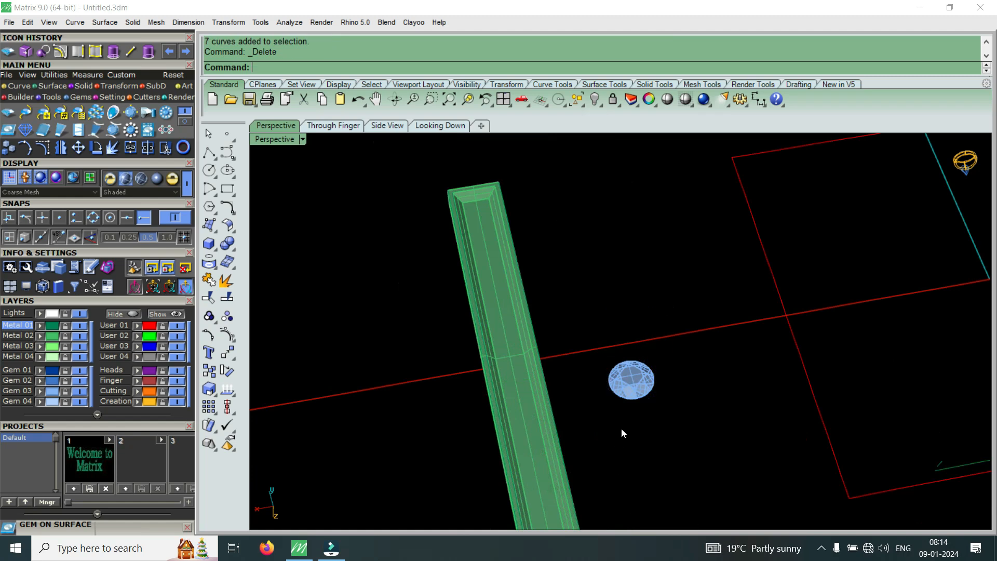
- Generate the girdle outline curve of the round gem with Gem Profile
scroll(637, 398, up, 2)
click(643, 383)
key(F6)
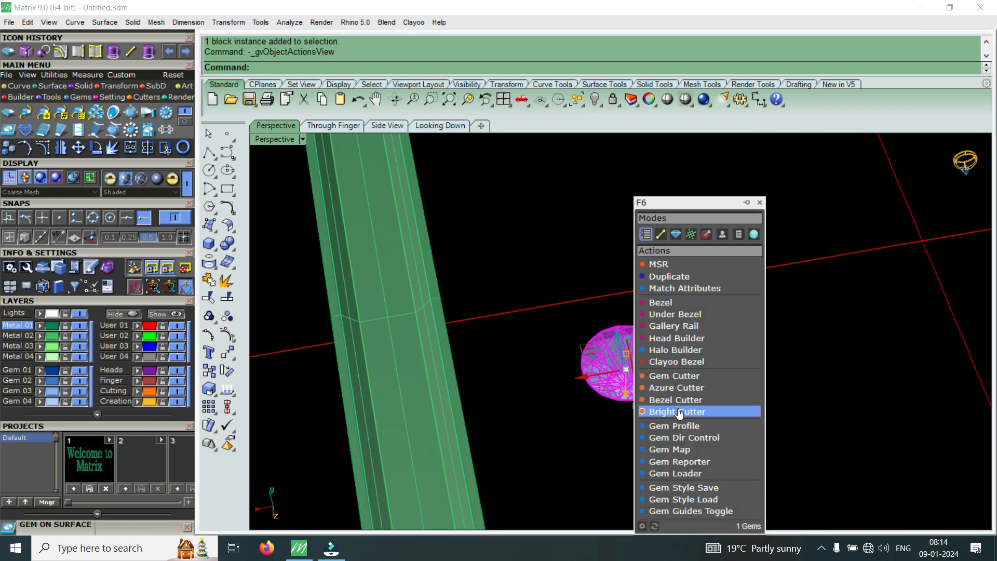
click(670, 425)
scroll(675, 366, up, 6)
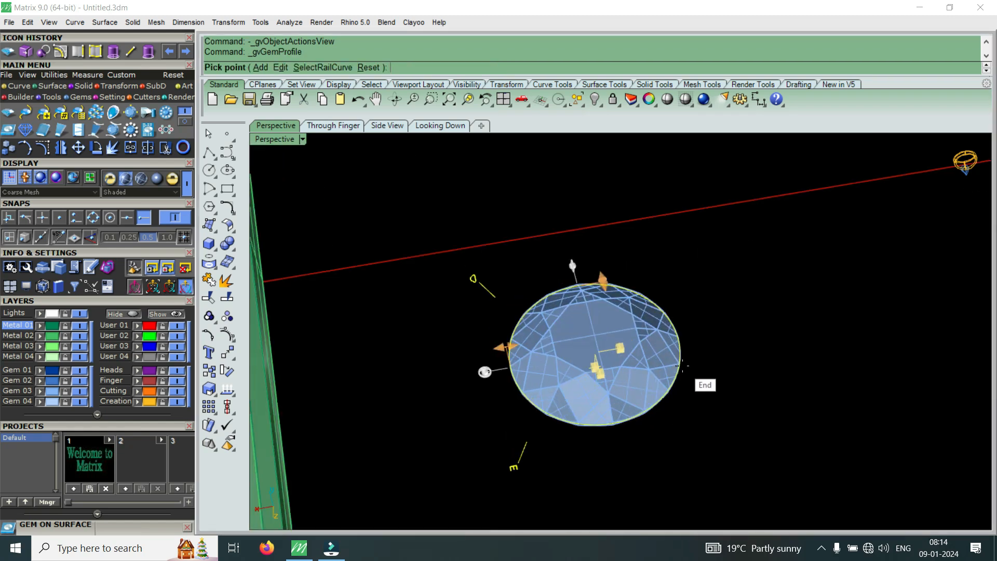
key(Escape)
- Select only the outline curve around the gem's girdle and check it from the side and from above
click(674, 355)
scroll(671, 384, up, 10)
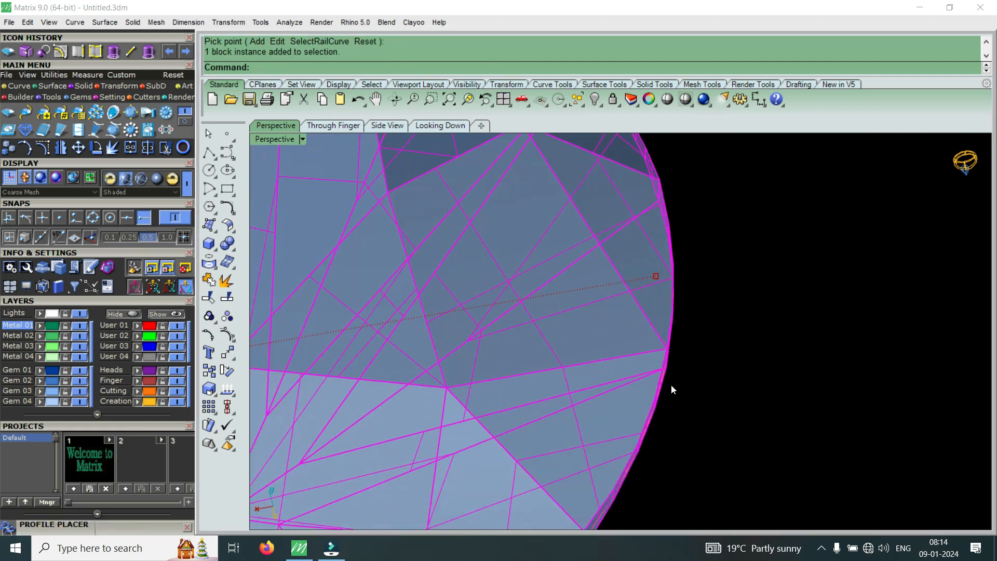
key(Escape)
click(663, 438)
click(691, 453)
scroll(699, 379, down, 12)
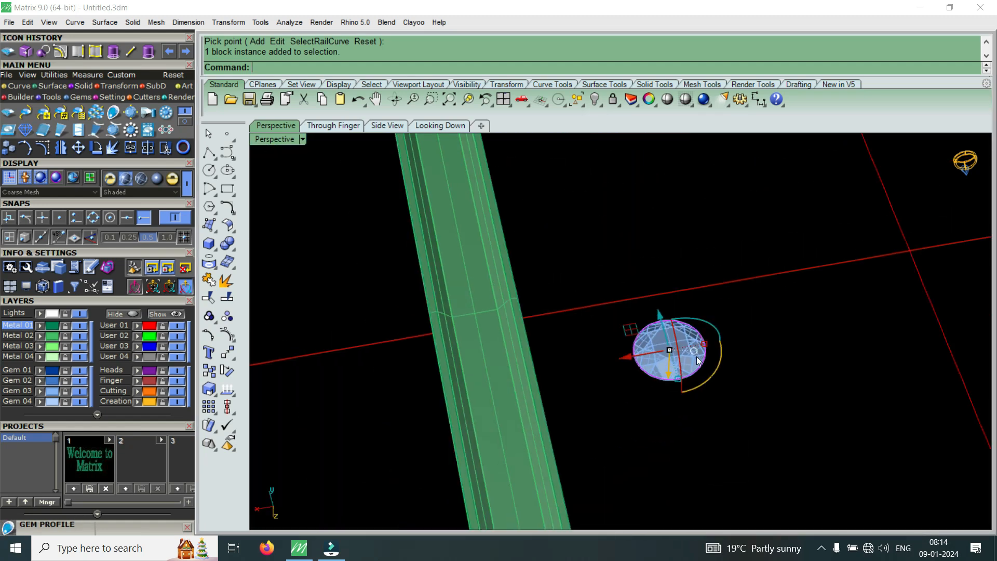
right_drag(679, 352, 599, 329)
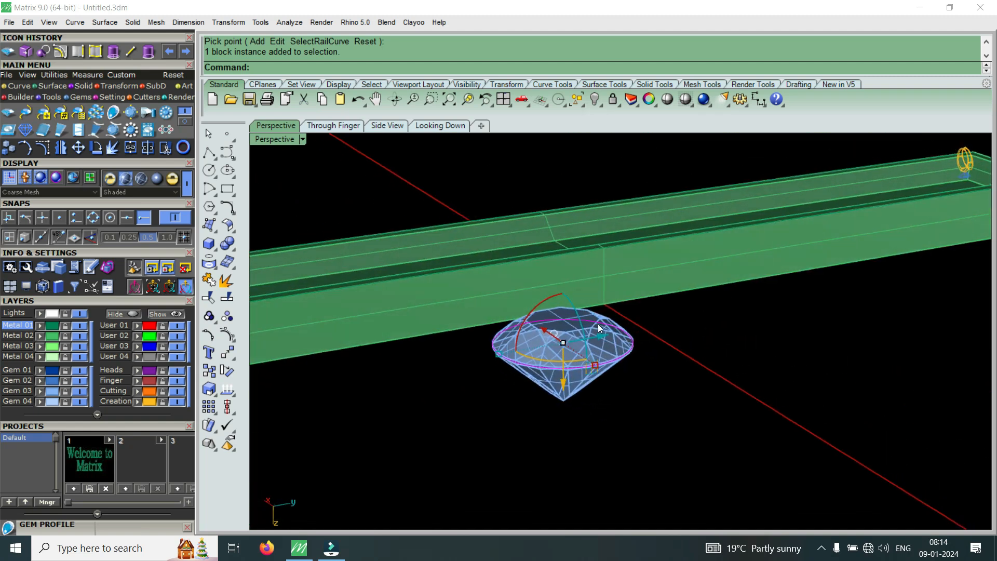
right_drag(652, 301, 674, 395)
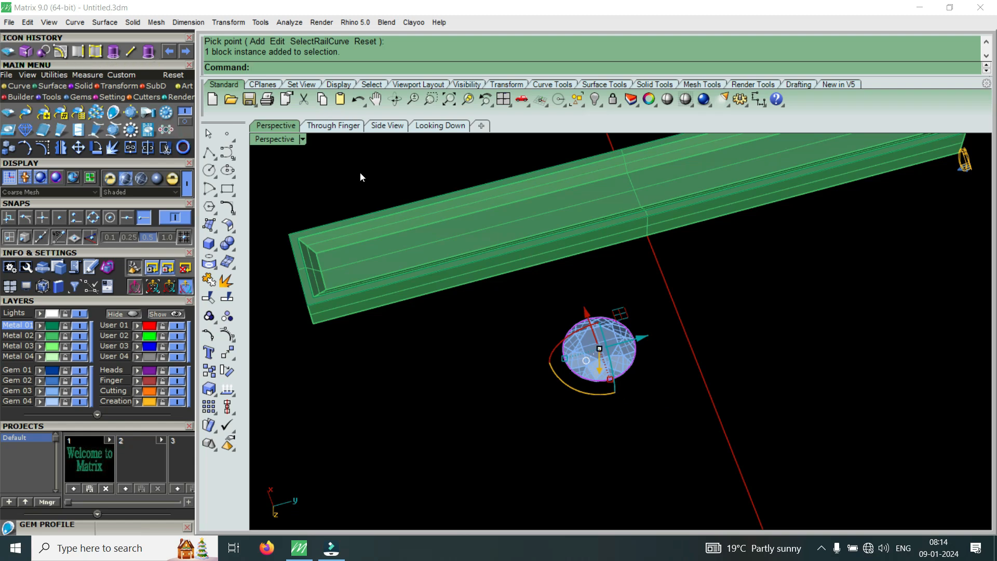
- In the maximized Looking Down view, offset the gem's girdle curve outward by 0.1 with sharp corners
double_click(283, 138)
double_click(284, 139)
scroll(559, 249, down, 6)
scroll(653, 379, up, 8)
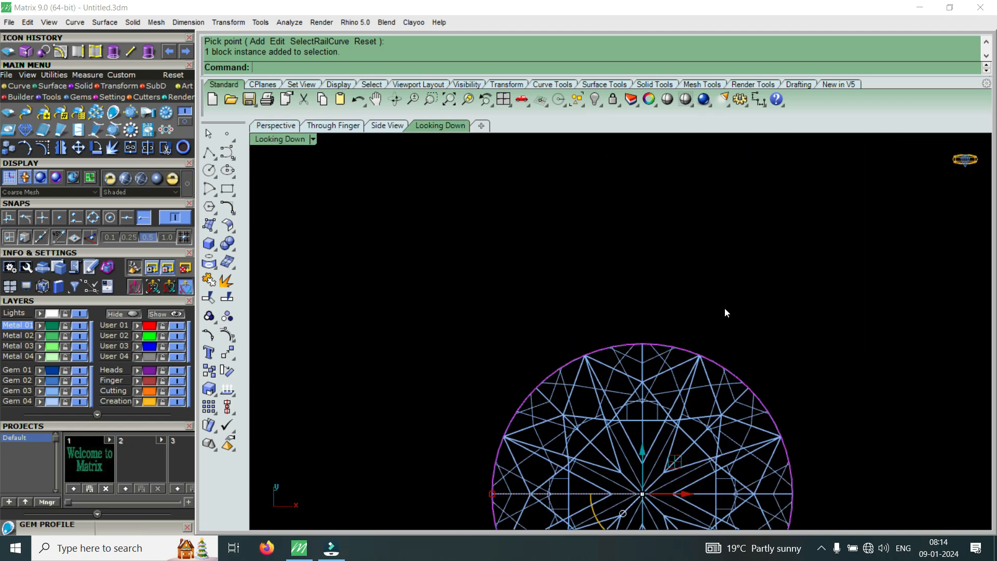
scroll(726, 311, down, 2)
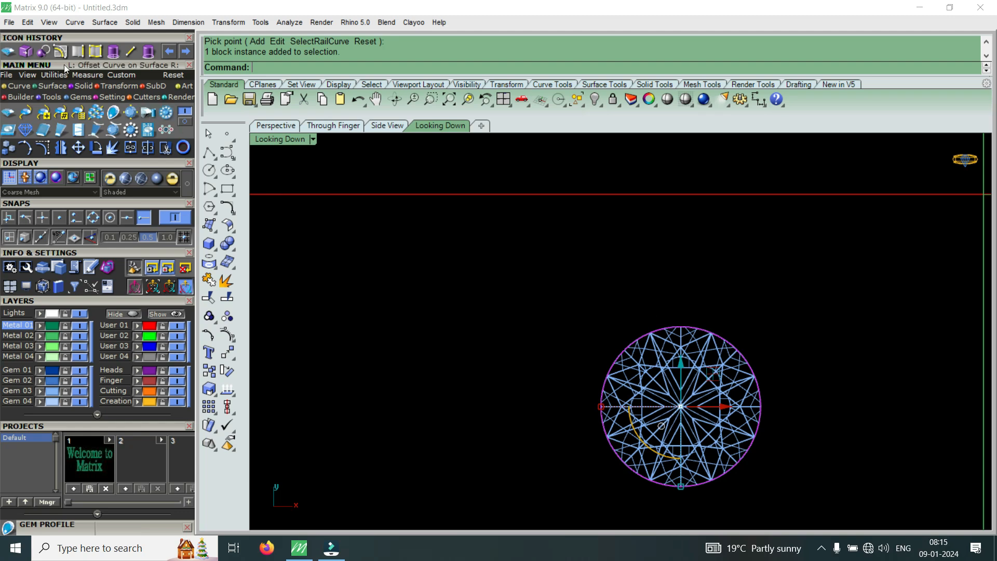
click(17, 87)
click(181, 112)
click(131, 129)
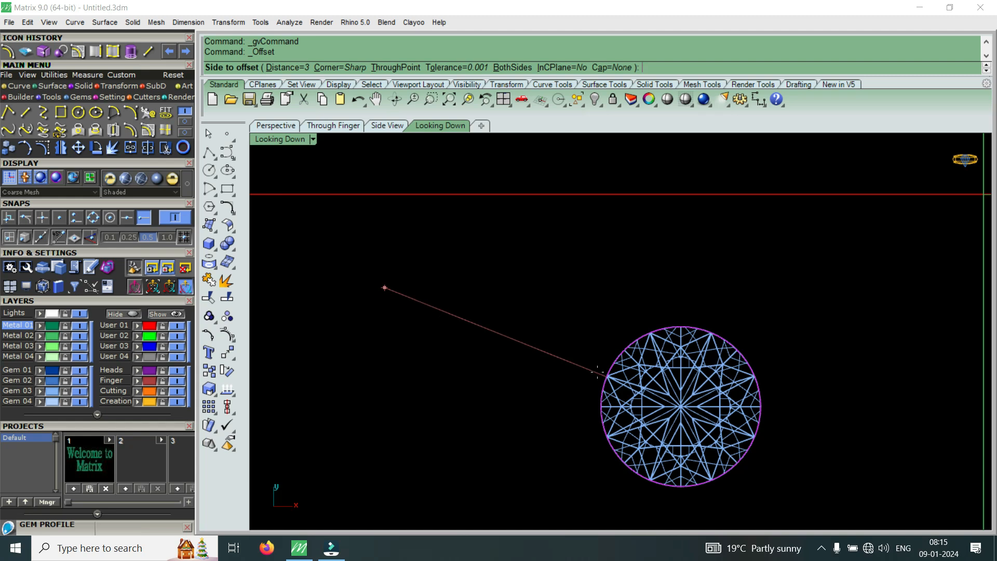
scroll(597, 358, up, 4)
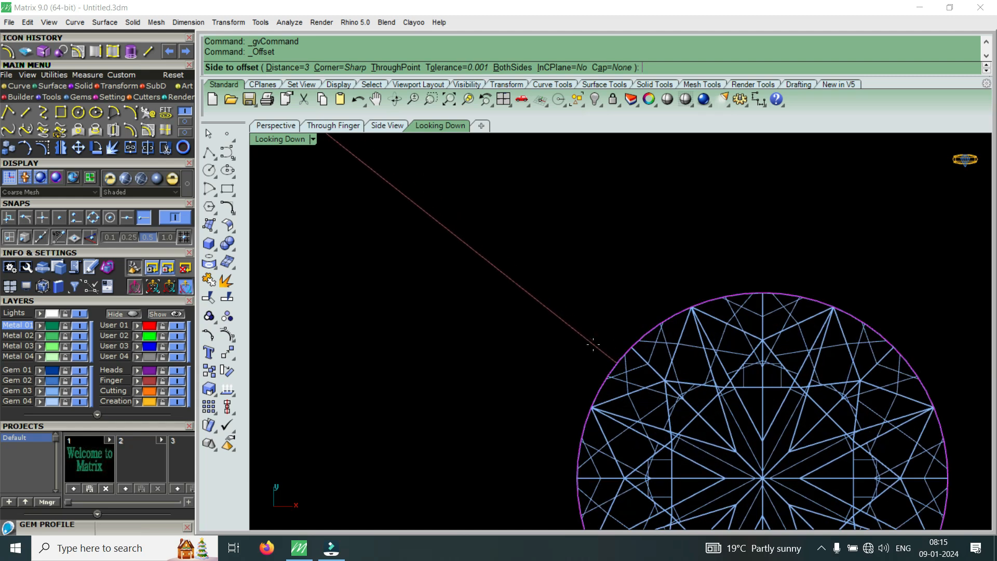
text(0.1)
key(Return)
click(596, 344)
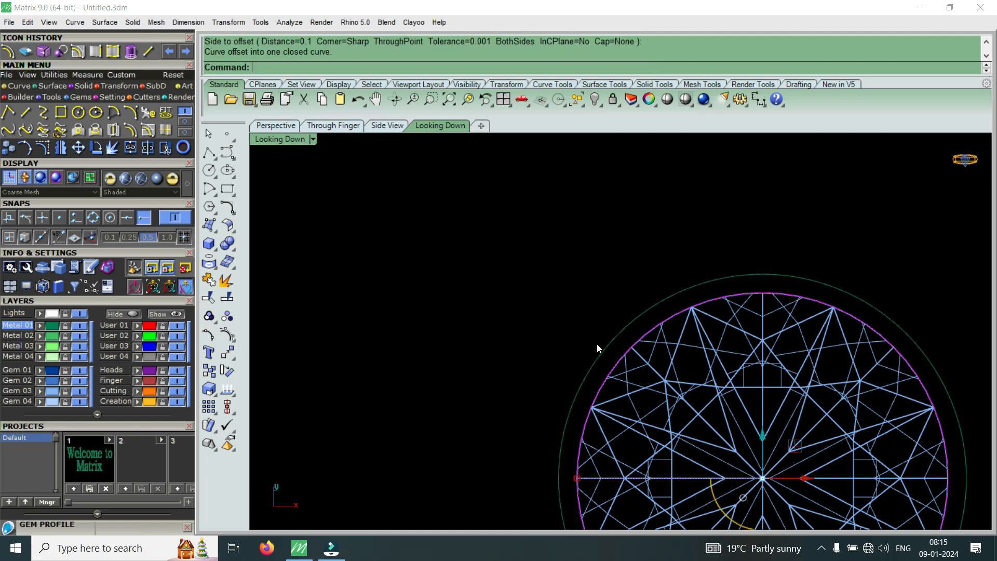
- Offset the same girdle curve outward again with a distance of 0.05
scroll(650, 267, down, 10)
scroll(690, 273, up, 8)
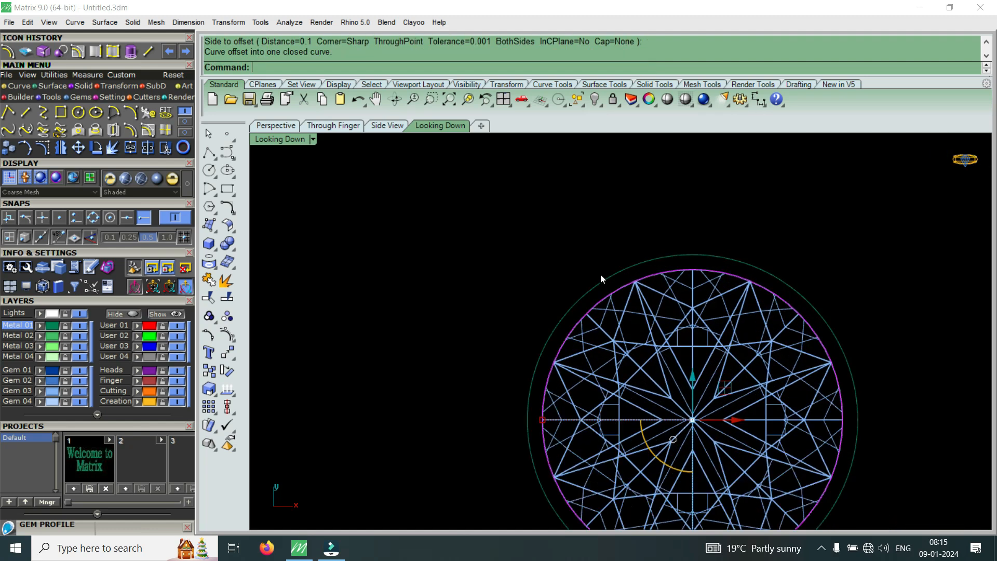
right_click(600, 273)
text(0.05)
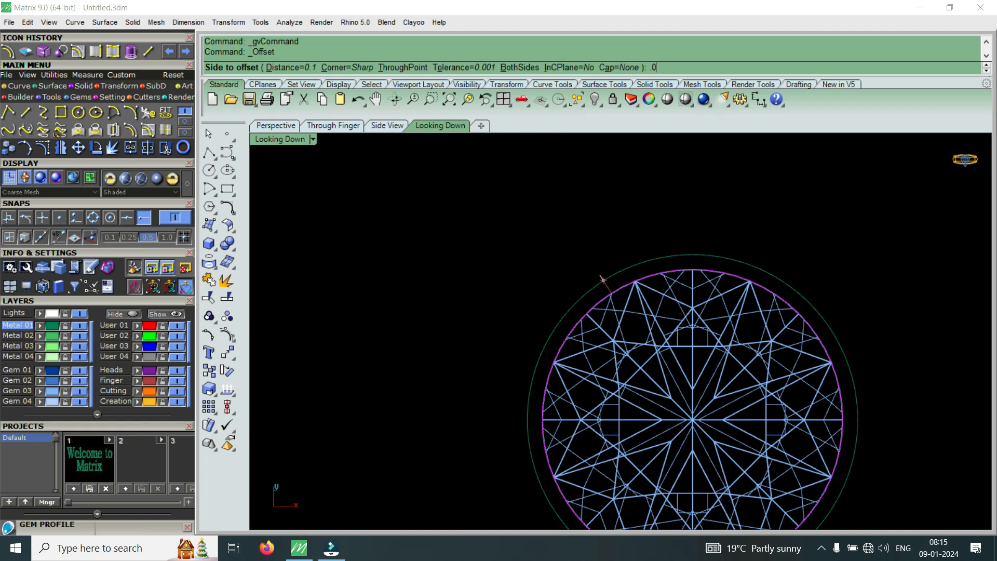
key(Return)
click(601, 276)
scroll(601, 273, up, 3)
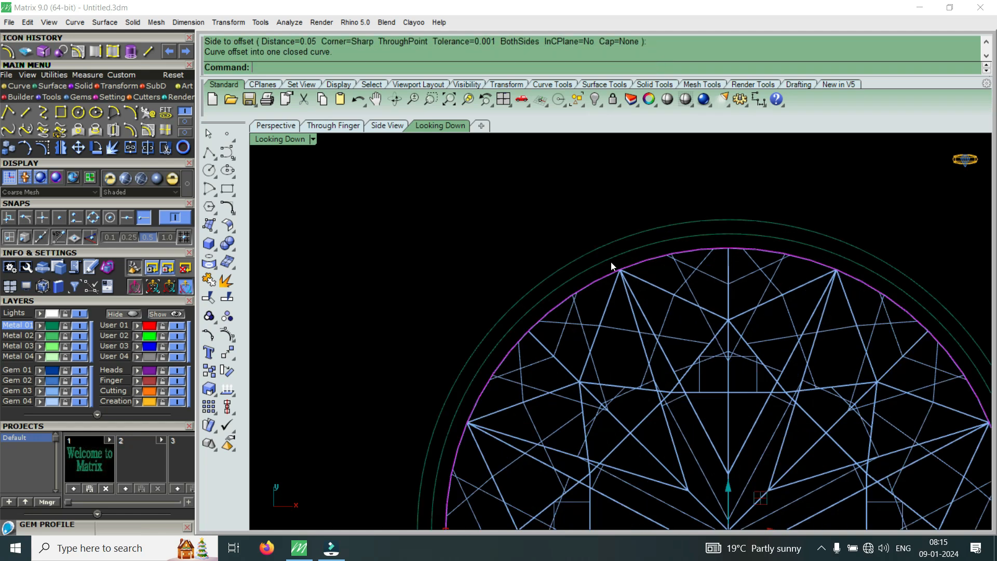
- Select the inner and then the outer offset circle, and examine their spacing from the gem's girdle up close and from afar
click(548, 265)
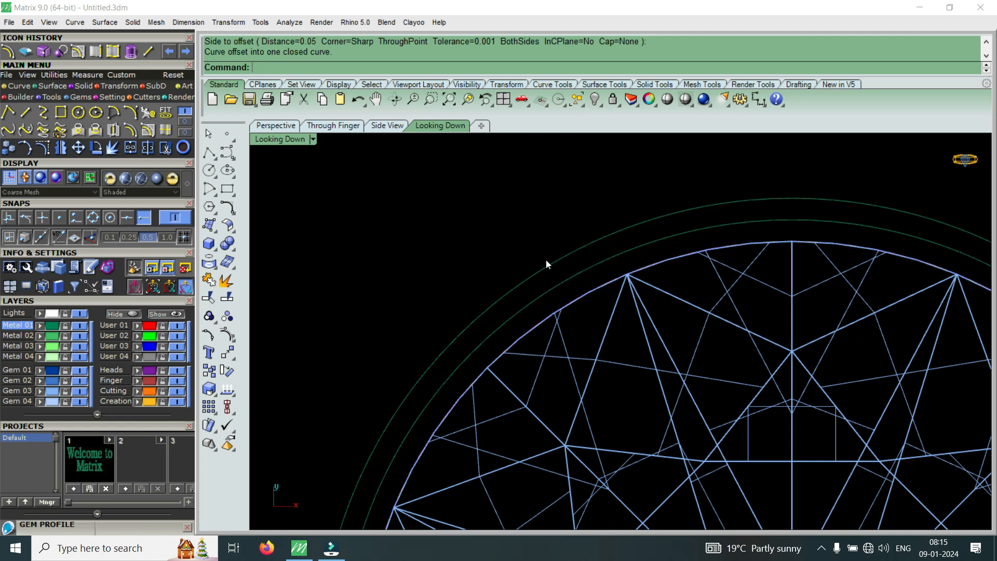
click(552, 285)
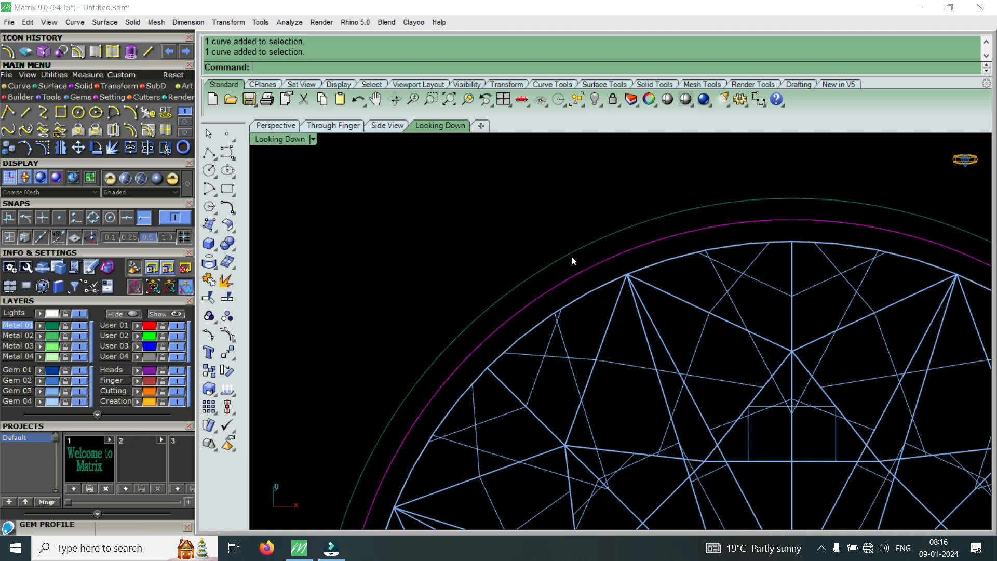
scroll(568, 254, down, 5)
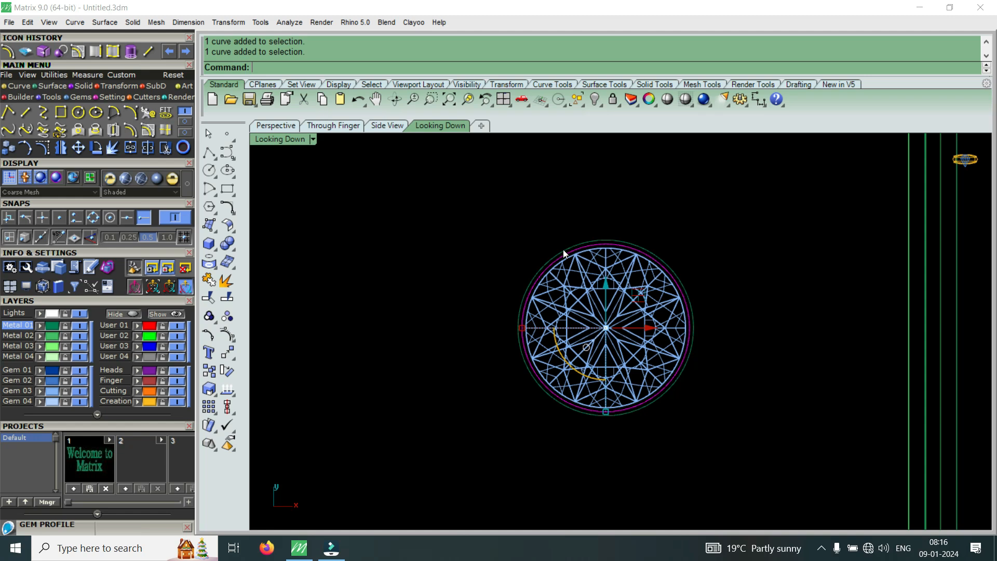
scroll(565, 254, up, 5)
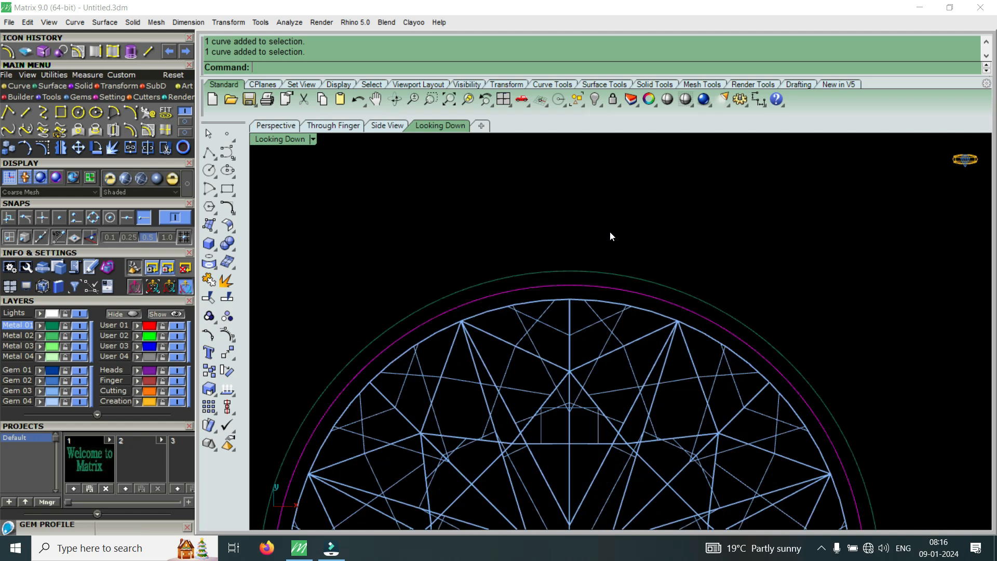
scroll(600, 230, down, 5)
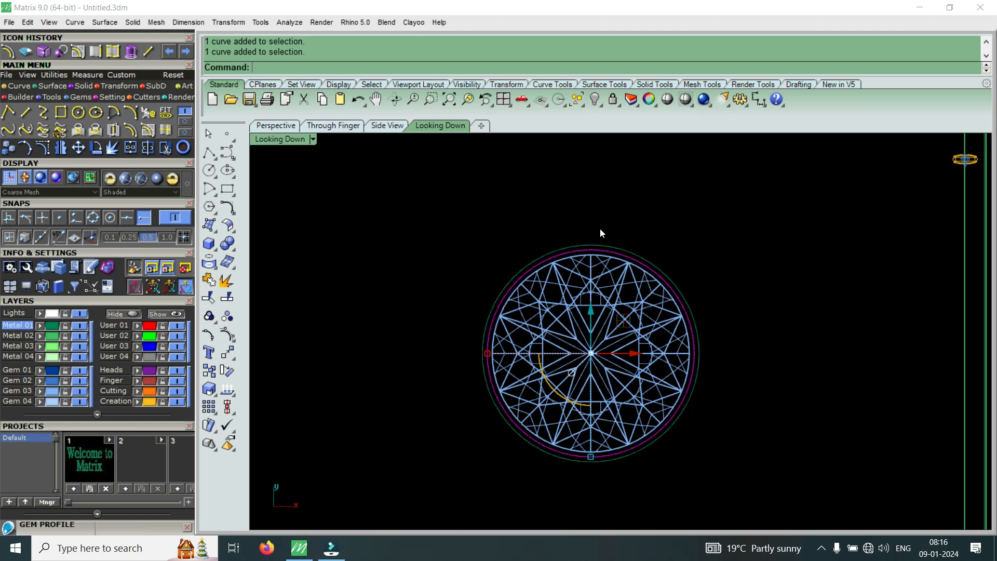
scroll(601, 234, up, 3)
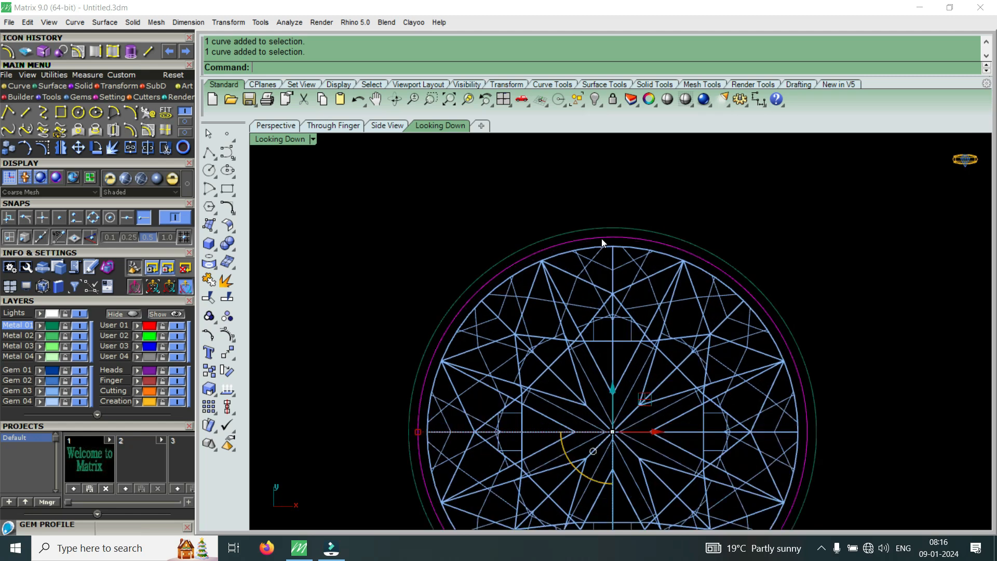
scroll(547, 287, down, 3)
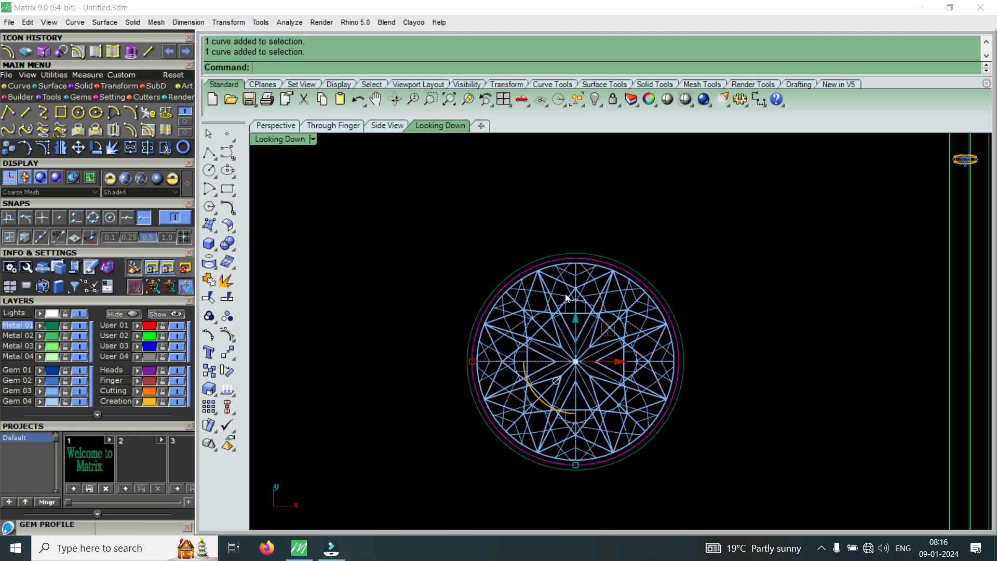
scroll(518, 292, up, 5)
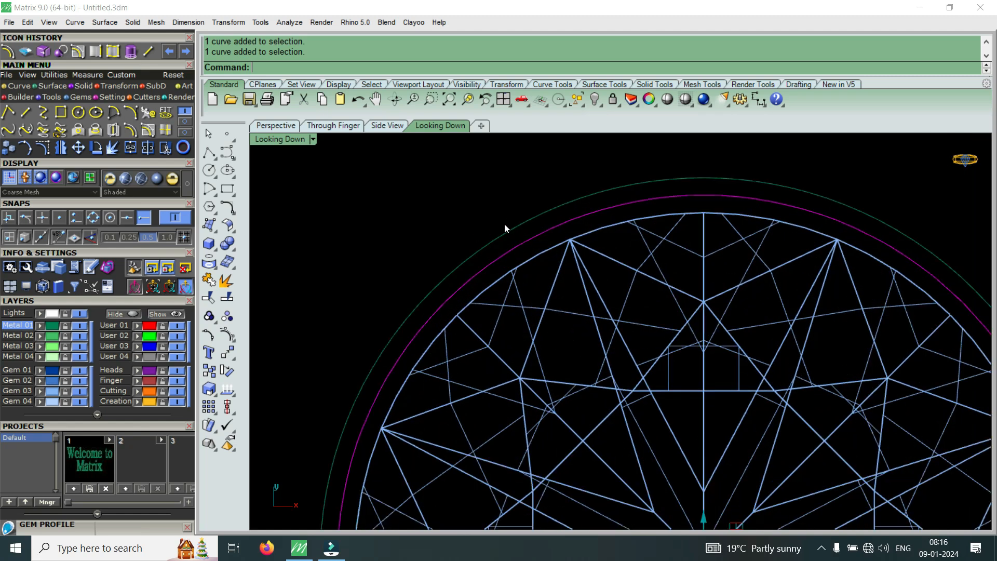
click(513, 231)
scroll(502, 239, down, 4)
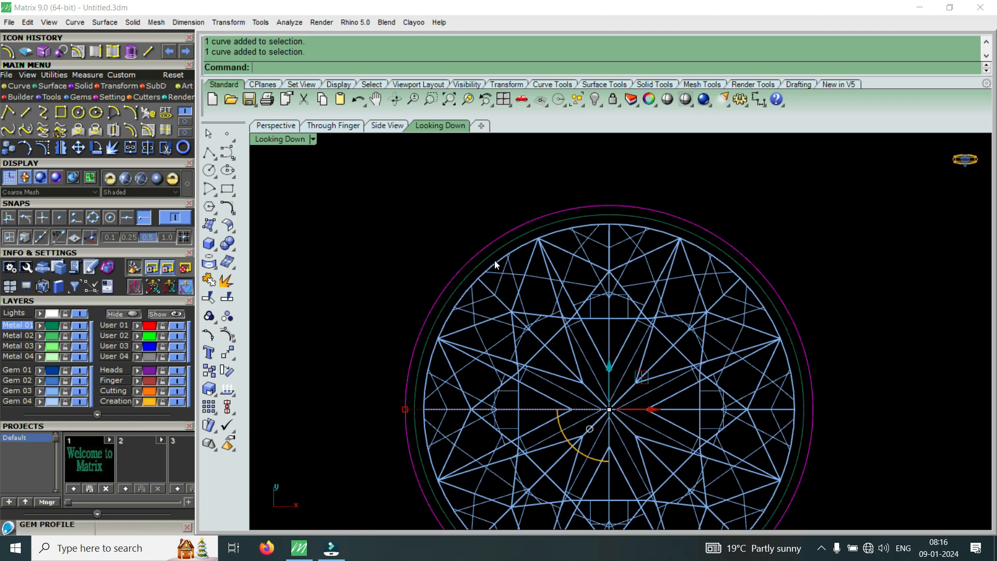
scroll(496, 265, up, 4)
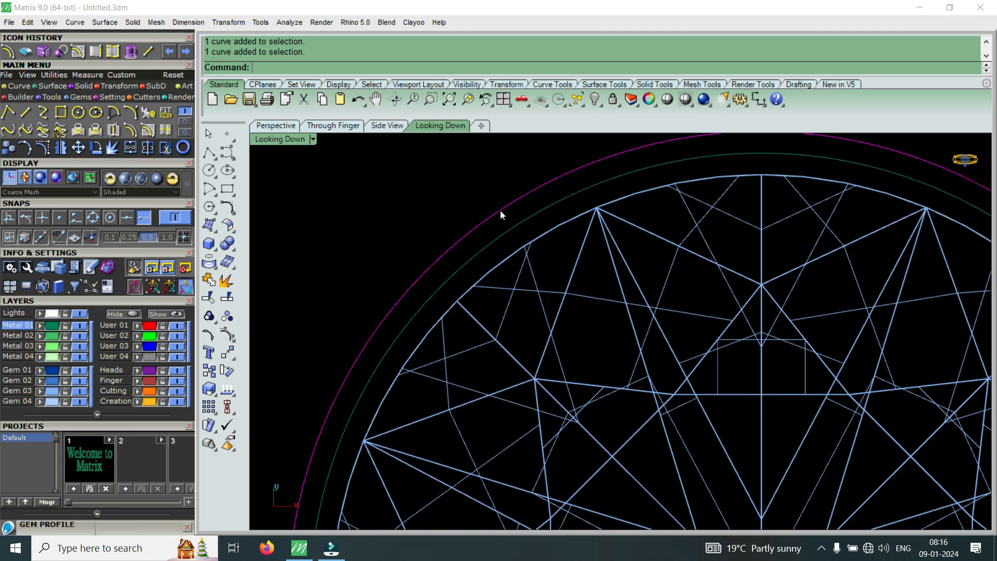
scroll(501, 214, down, 4)
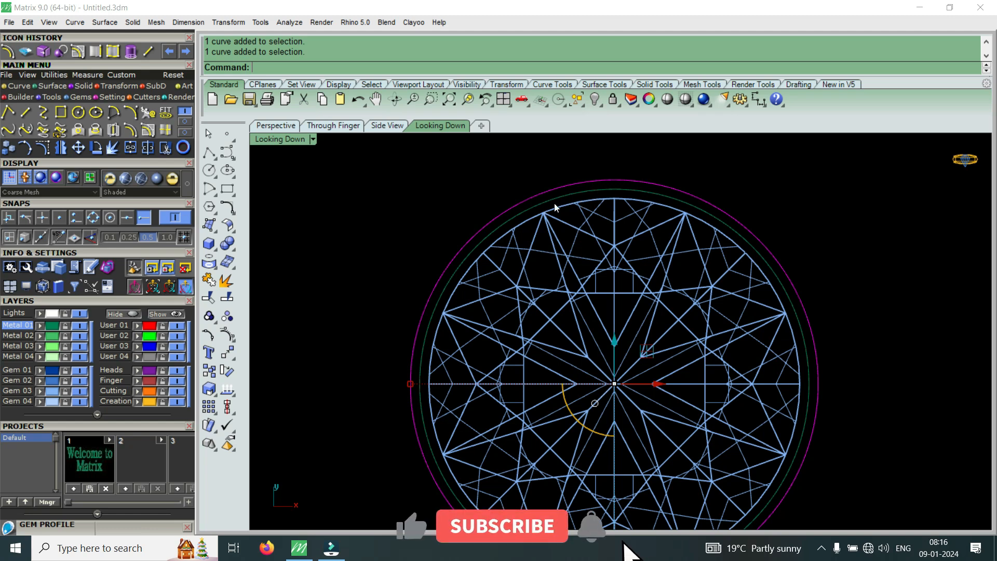
scroll(556, 208, up, 3)
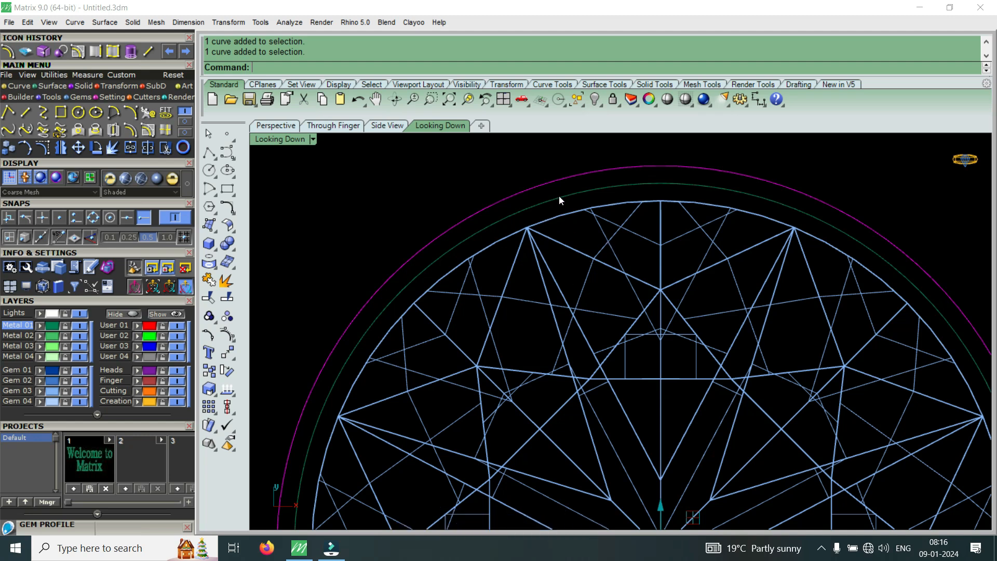
scroll(550, 208, down, 5)
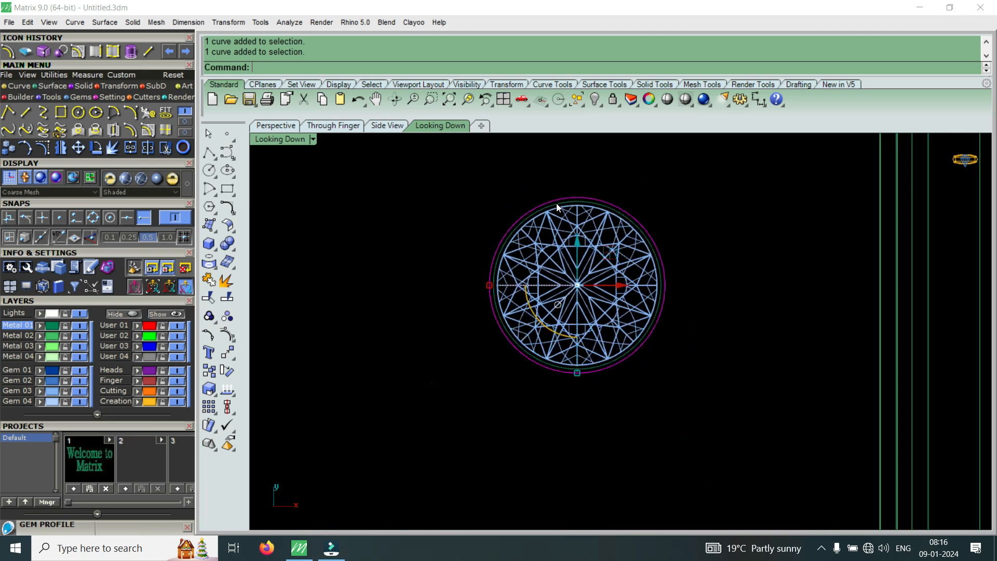
- Inspect the spacing between the gem's girdle and the two offset circles up close, keeping the outer circle selected
scroll(593, 212, up, 3)
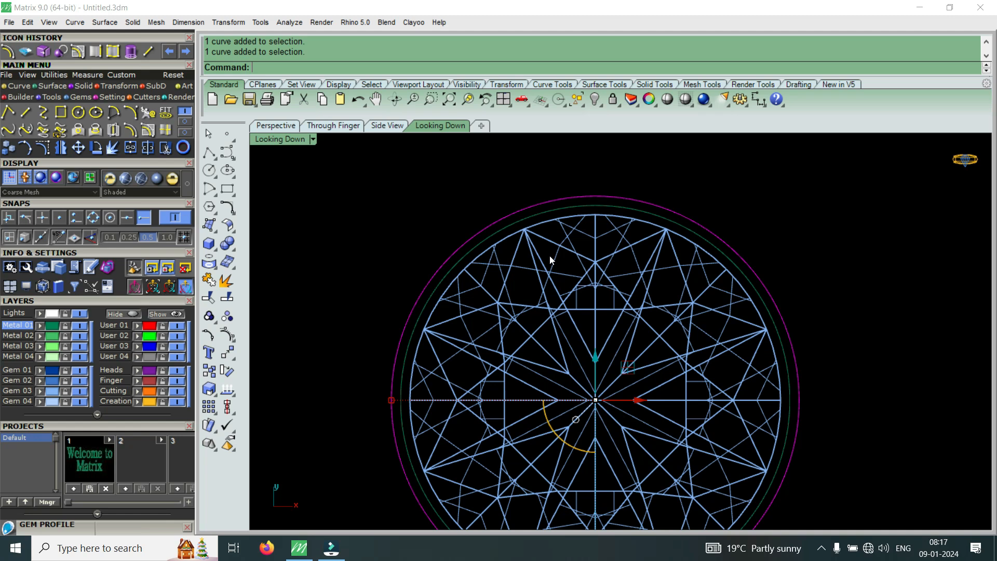
scroll(549, 255, up, 5)
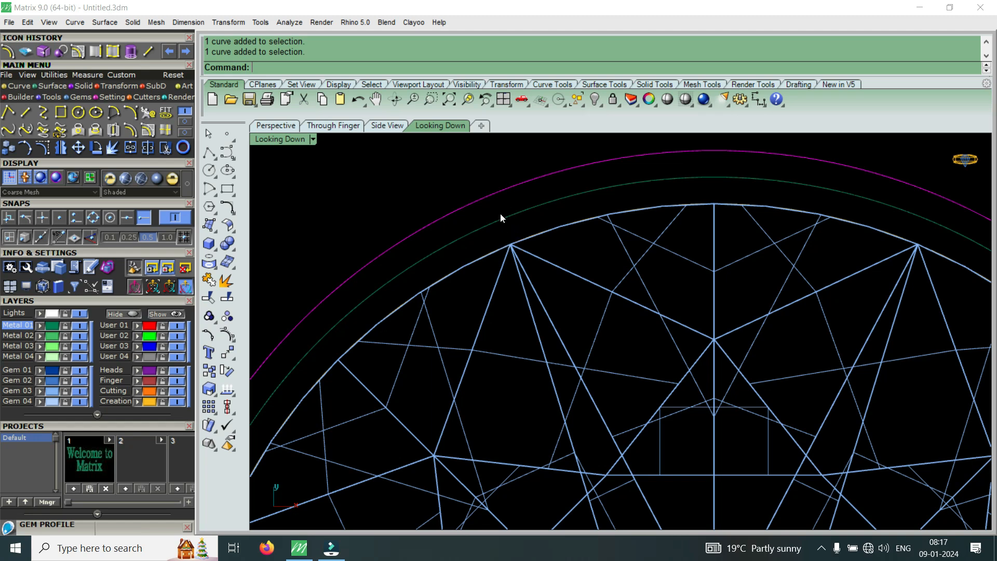
scroll(553, 213, up, 3)
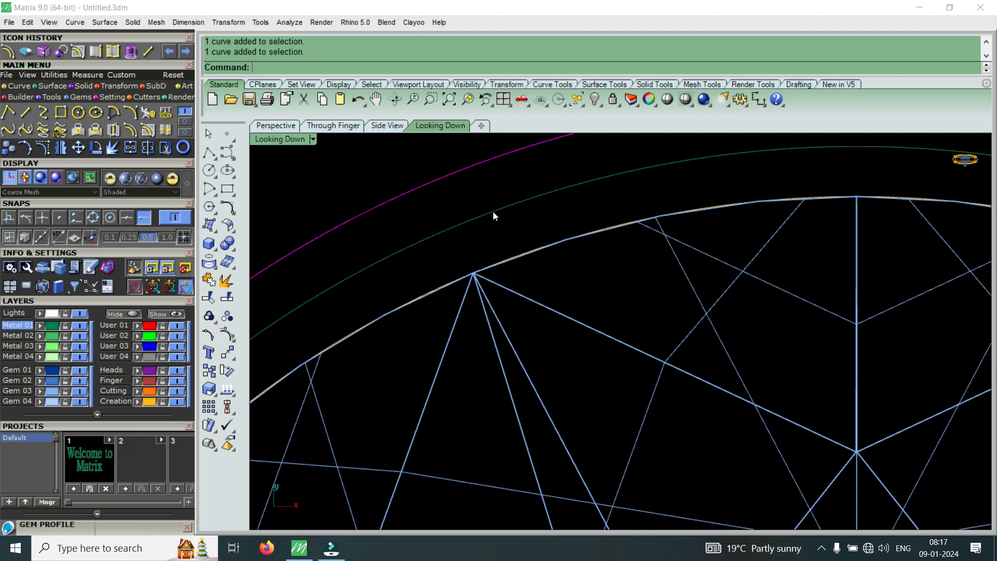
scroll(492, 208, down, 4)
drag(502, 208, 500, 213)
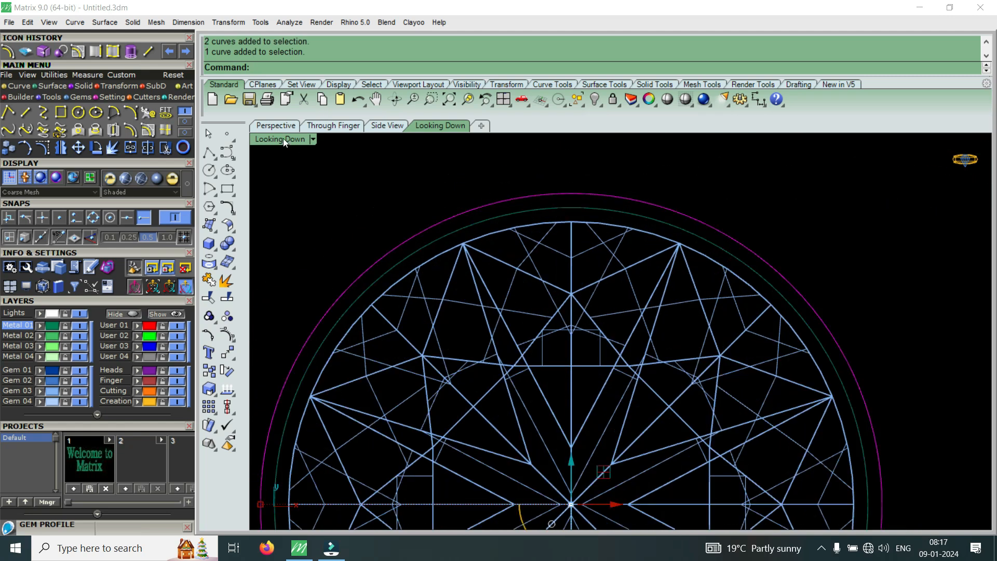
- In the maximized Perspective view, extrude the outer offset circle downward into a solid cylinder beneath the gem
double_click(281, 136)
double_click(660, 137)
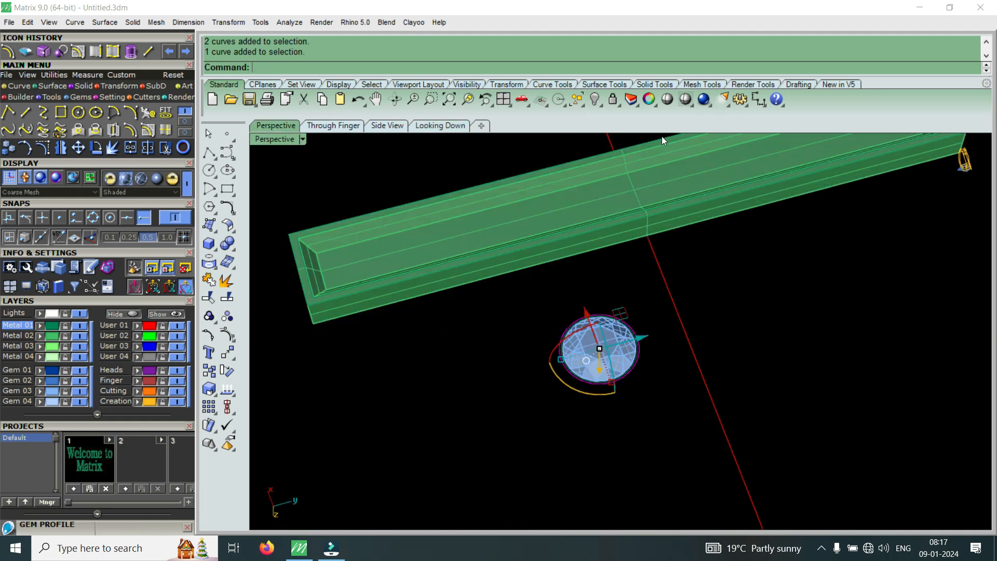
scroll(662, 137, down, 5)
scroll(631, 323, up, 5)
click(79, 86)
click(148, 116)
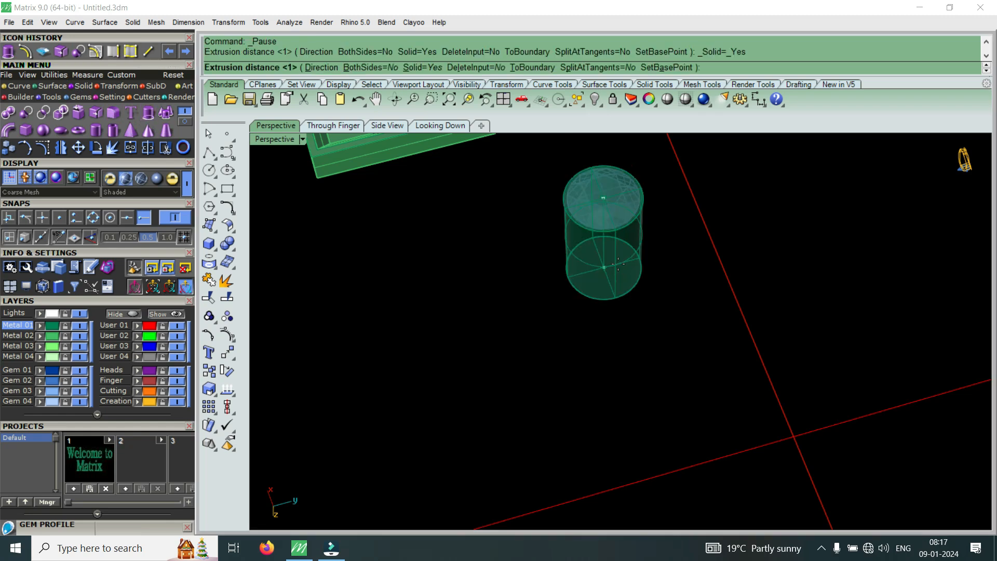
click(622, 241)
- Examine the metal rim between the gem's girdle and the cylinder's outer edge up close on several sides
scroll(642, 223, up, 6)
right_drag(642, 224, 617, 188)
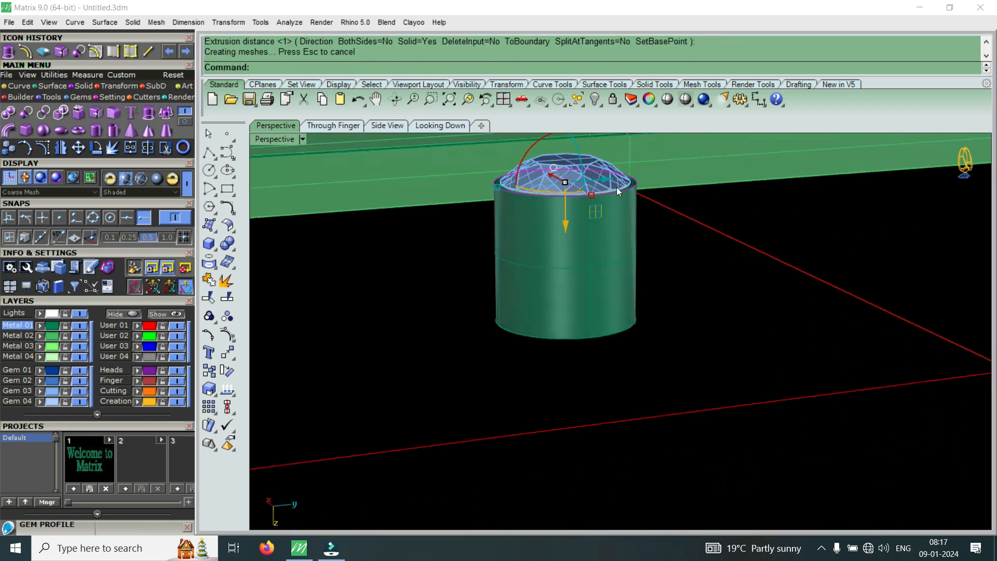
scroll(572, 218, up, 4)
scroll(478, 273, down, 2)
scroll(448, 291, up, 1)
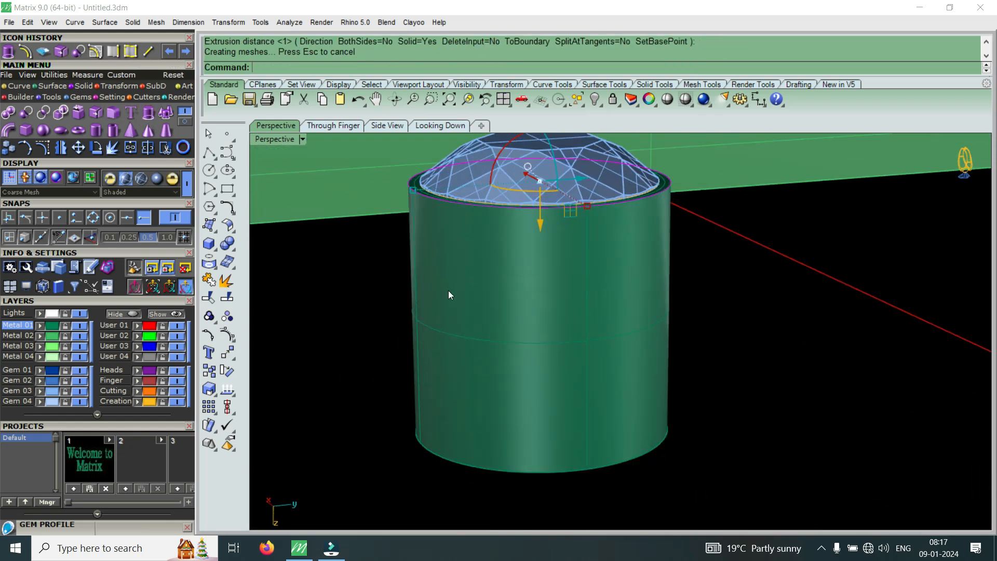
right_drag(605, 281, 671, 330)
scroll(821, 224, up, 3)
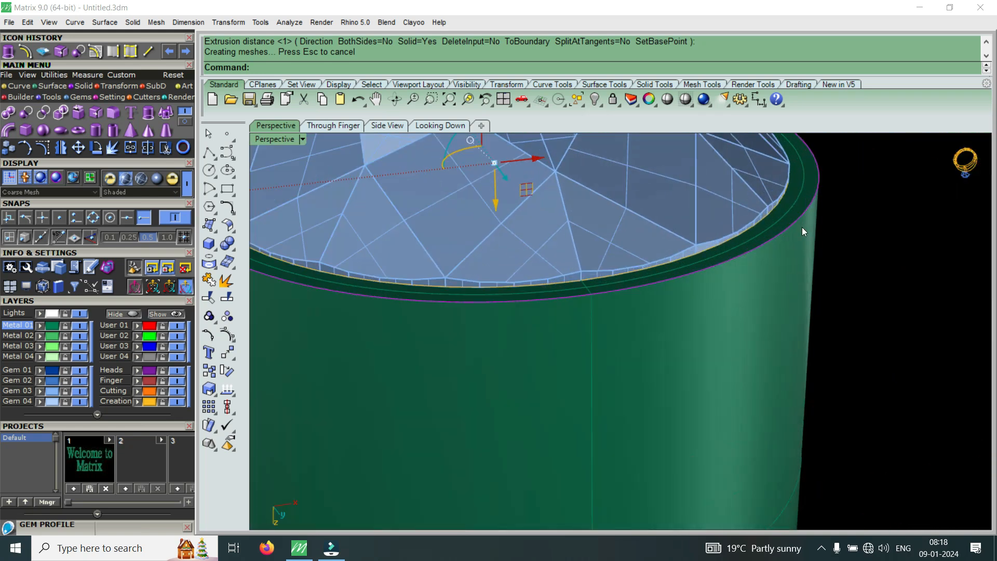
scroll(802, 227, down, 3)
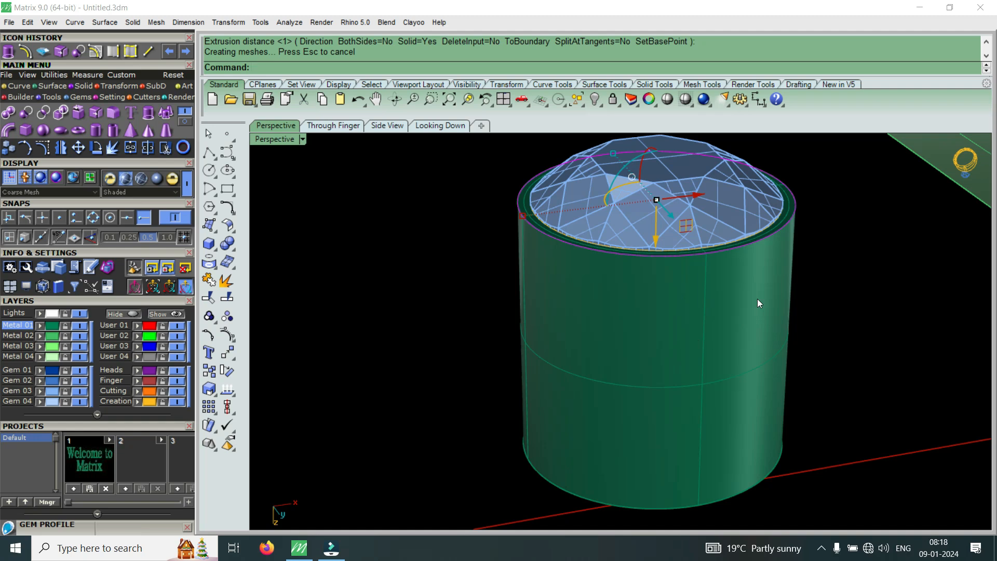
scroll(794, 227, up, 6)
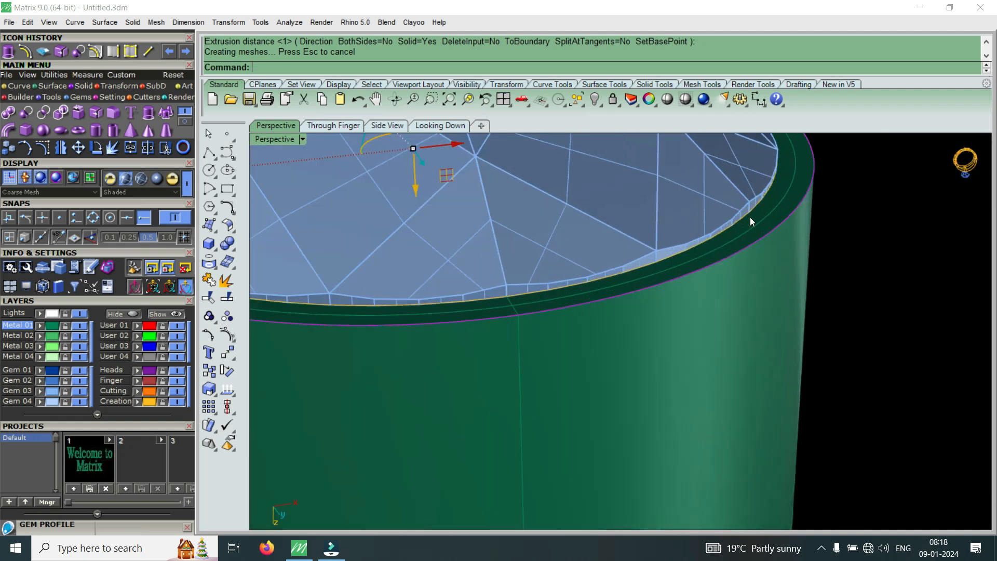
scroll(685, 255, down, 5)
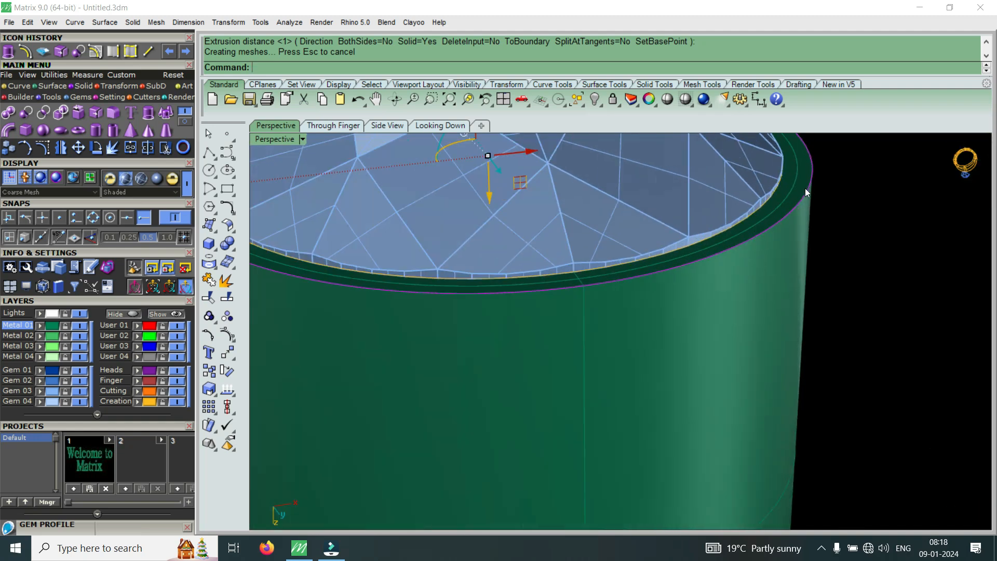
scroll(479, 206, up, 5)
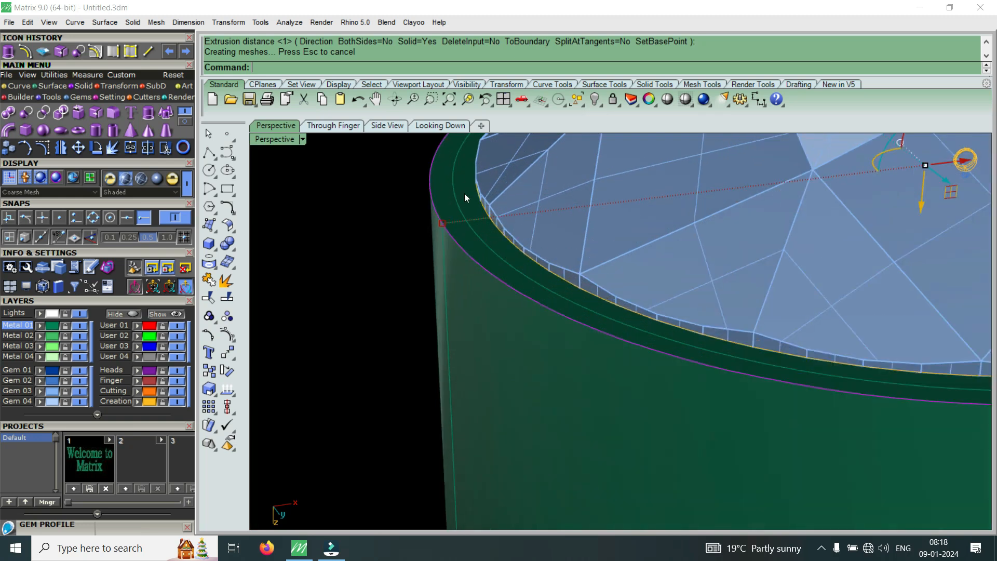
scroll(470, 214, down, 3)
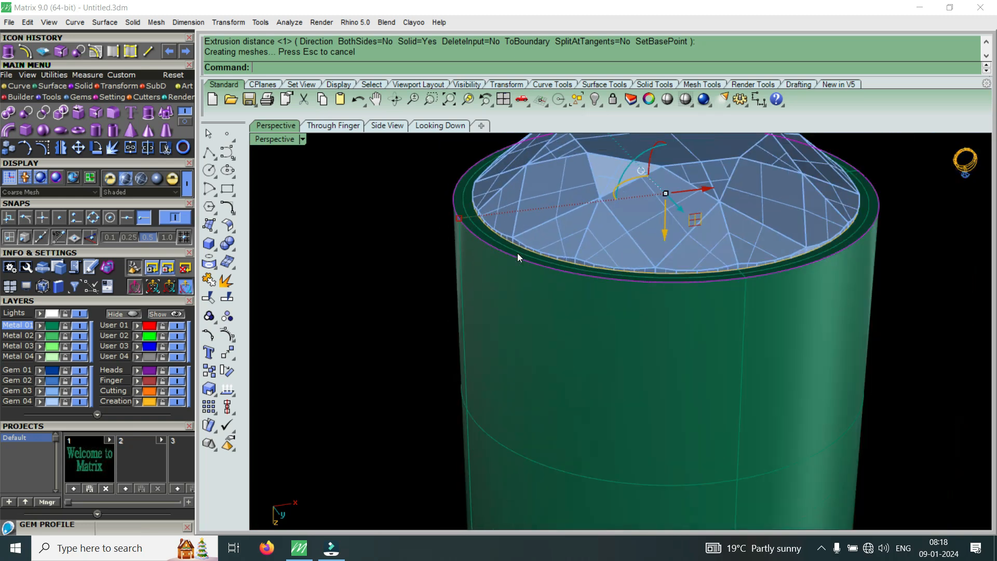
scroll(518, 255, up, 3)
scroll(516, 255, down, 3)
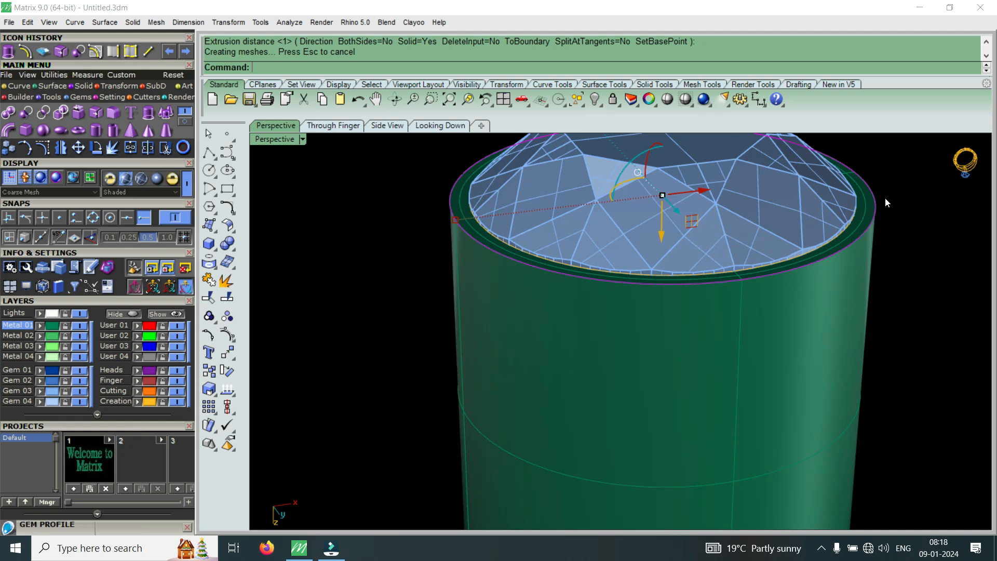
scroll(831, 226, up, 3)
scroll(769, 268, down, 3)
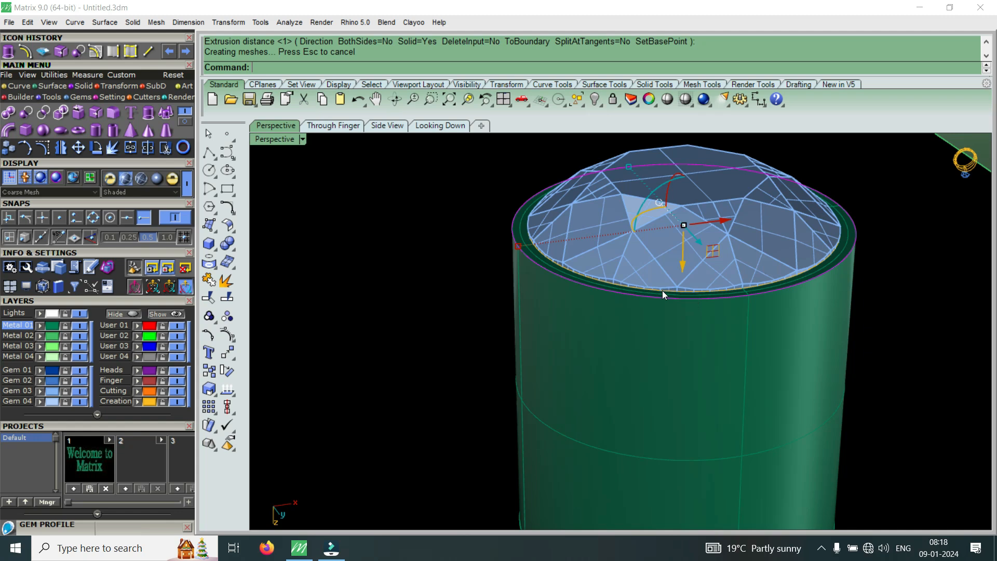
scroll(528, 231, up, 3)
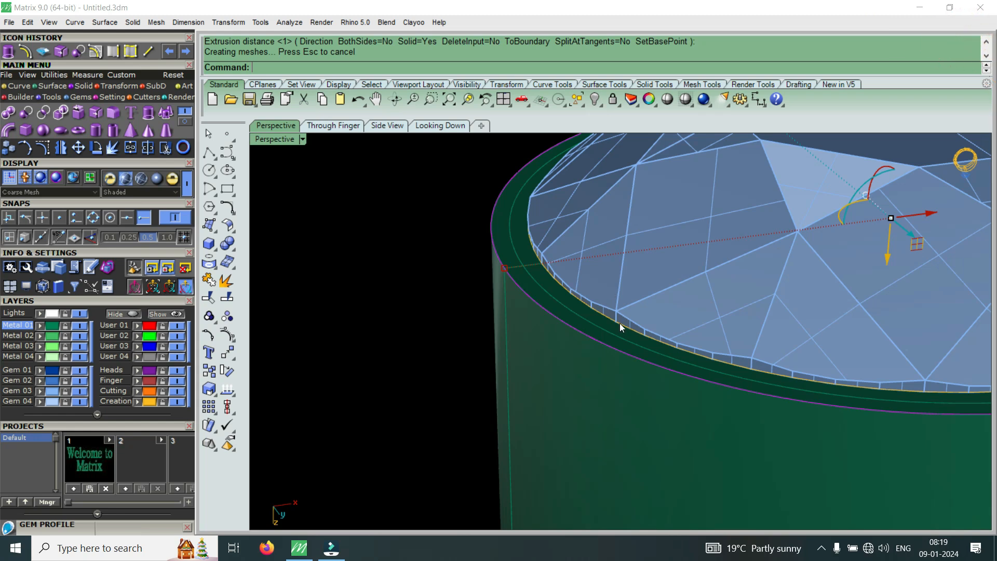
scroll(619, 324, down, 3)
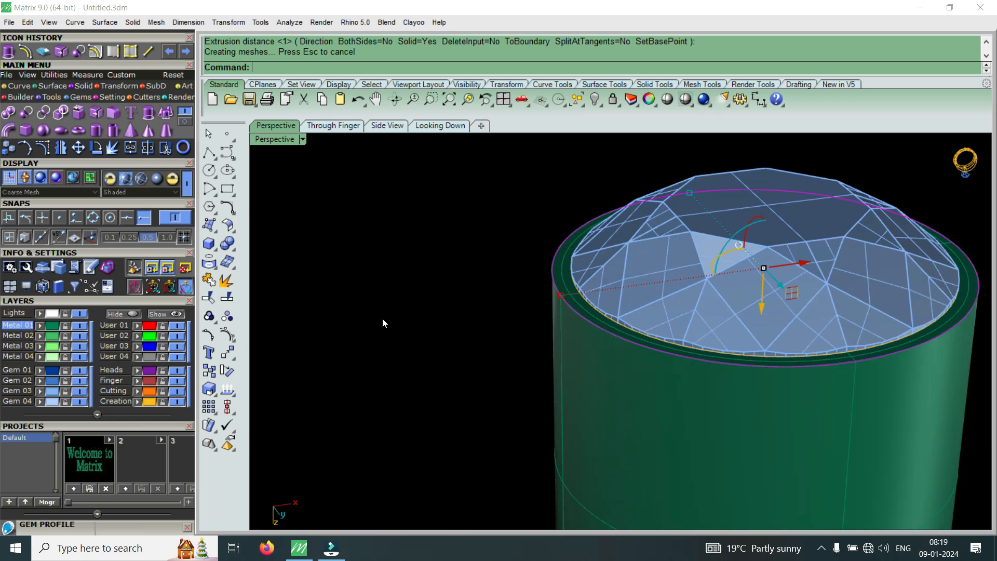
- View the gem and its cylinder from directly above and from below, and clear the curve selection
scroll(514, 286, down, 8)
right_drag(472, 321, 510, 381)
scroll(590, 273, up, 6)
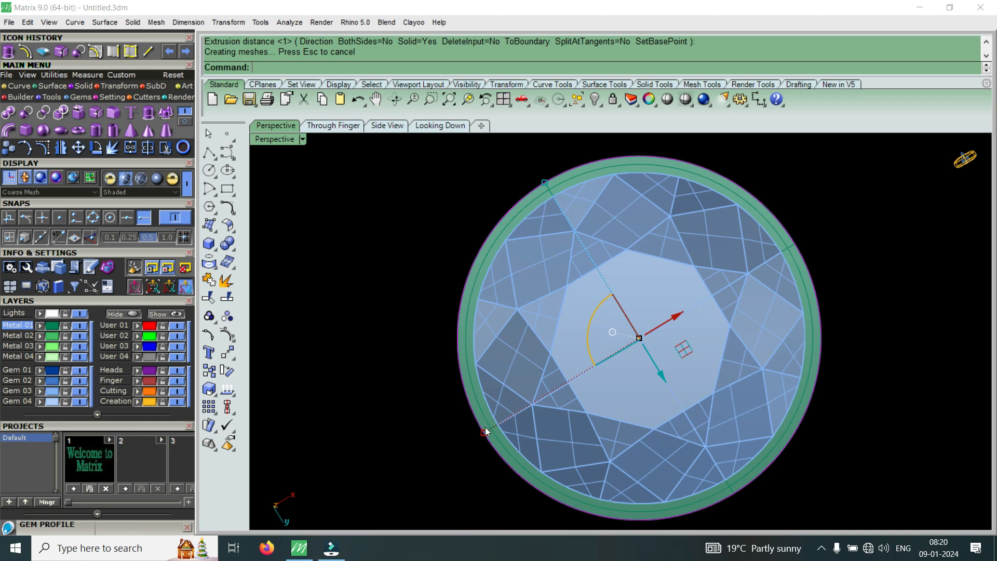
right_drag(498, 366, 463, 219)
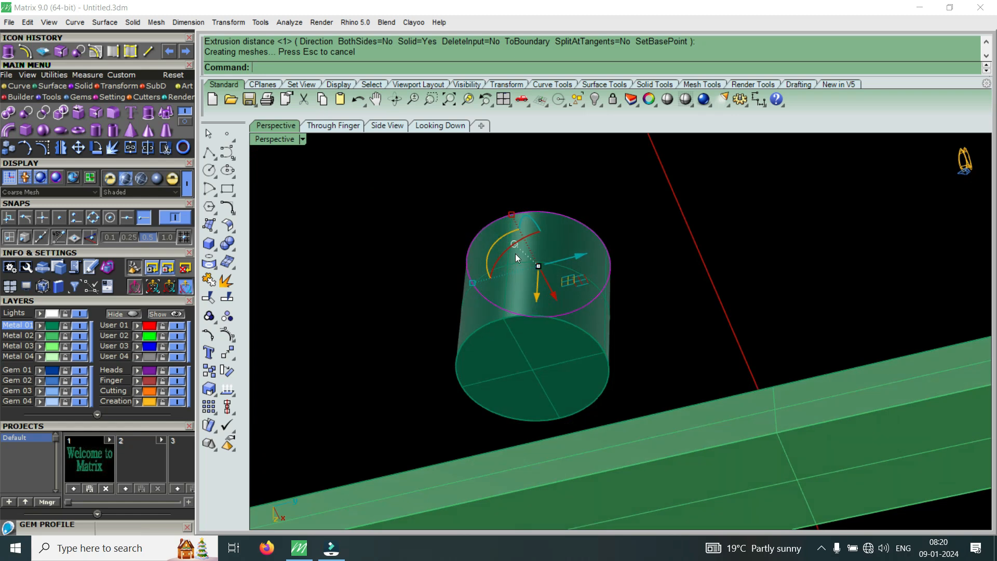
right_drag(515, 240, 434, 356)
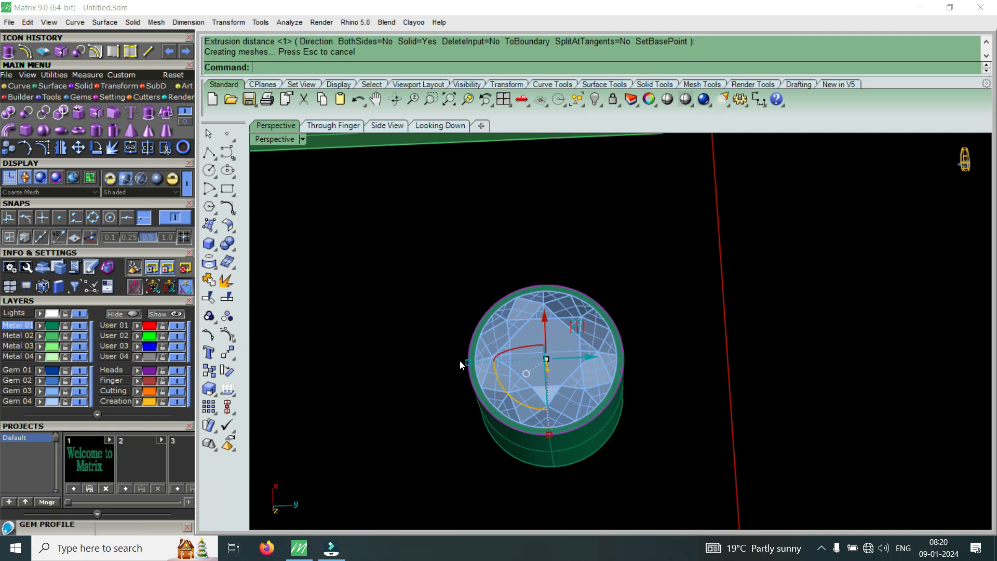
key(Escape)
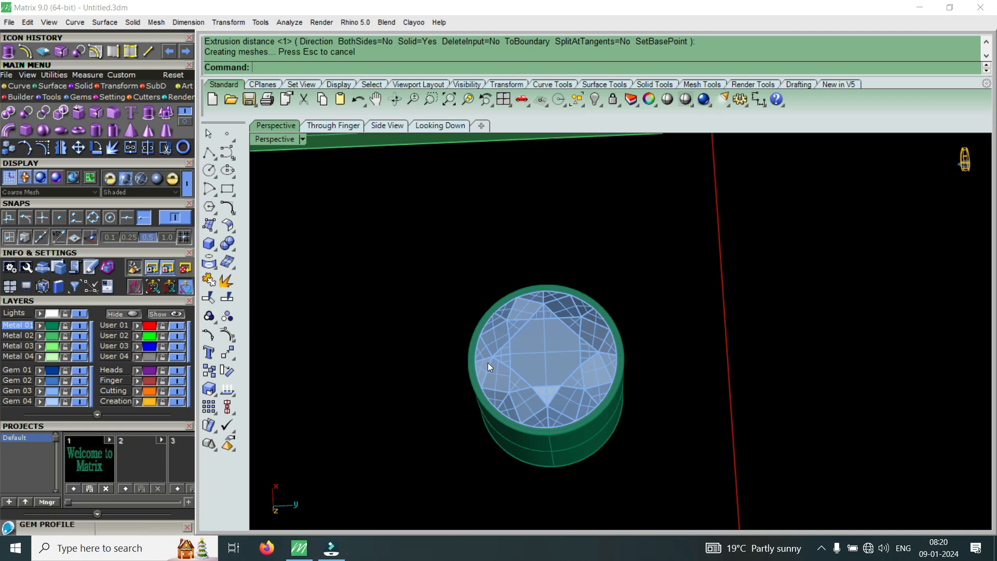
- Examine the gem in its cylinder from several angles and from afar beside the rectangular bar
right_drag(516, 377, 448, 386)
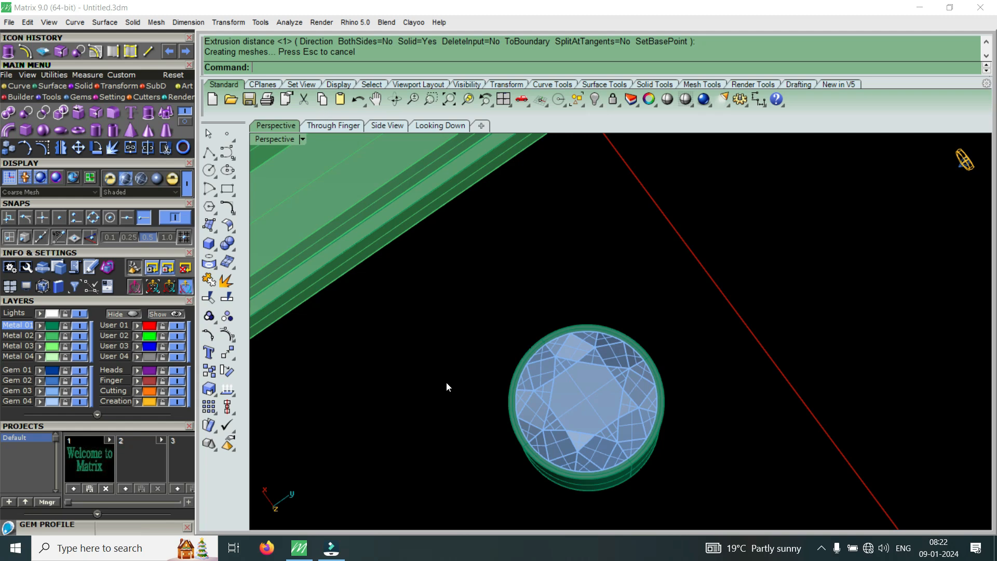
right_drag(561, 365, 594, 273)
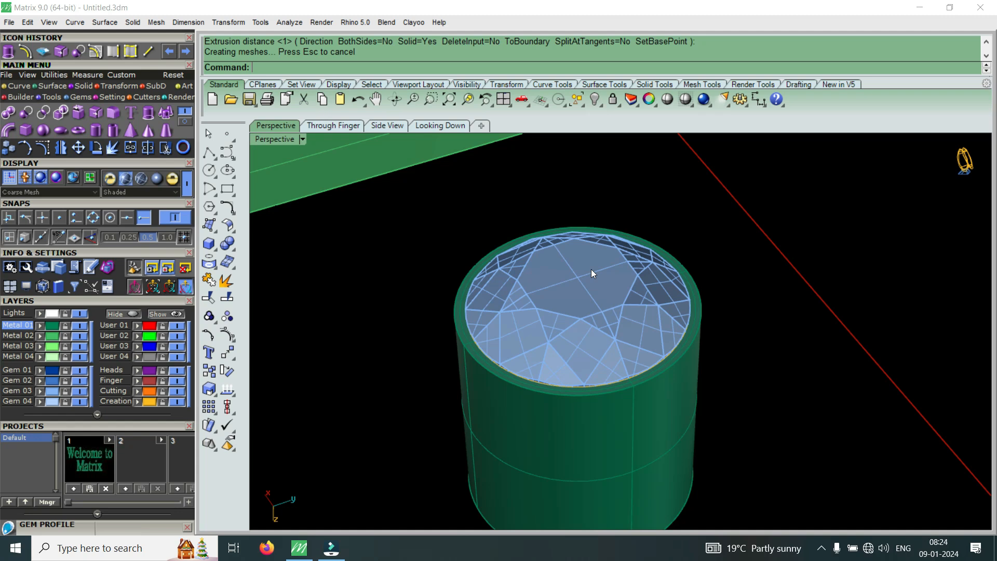
scroll(728, 291, down, 3)
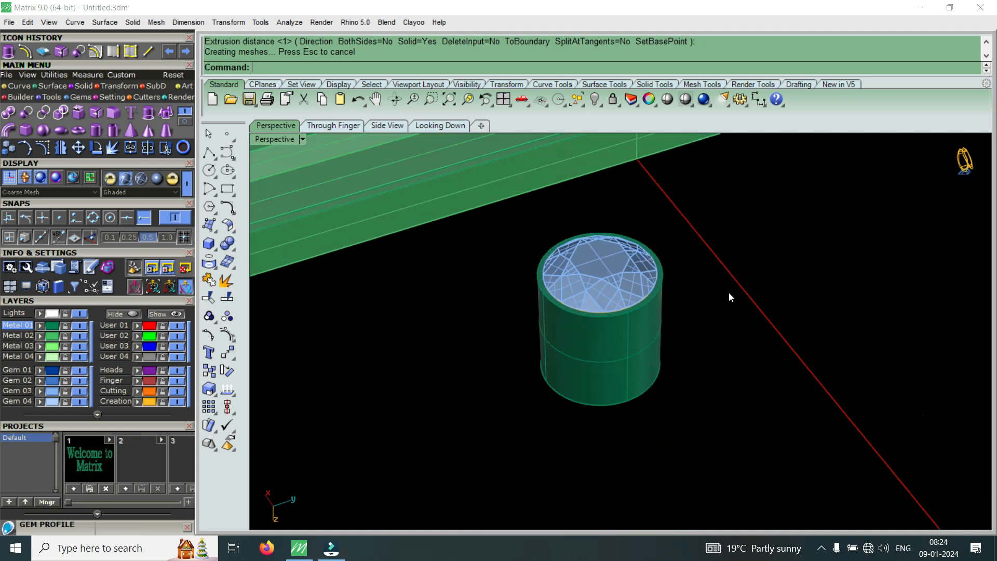
right_drag(646, 360, 614, 409)
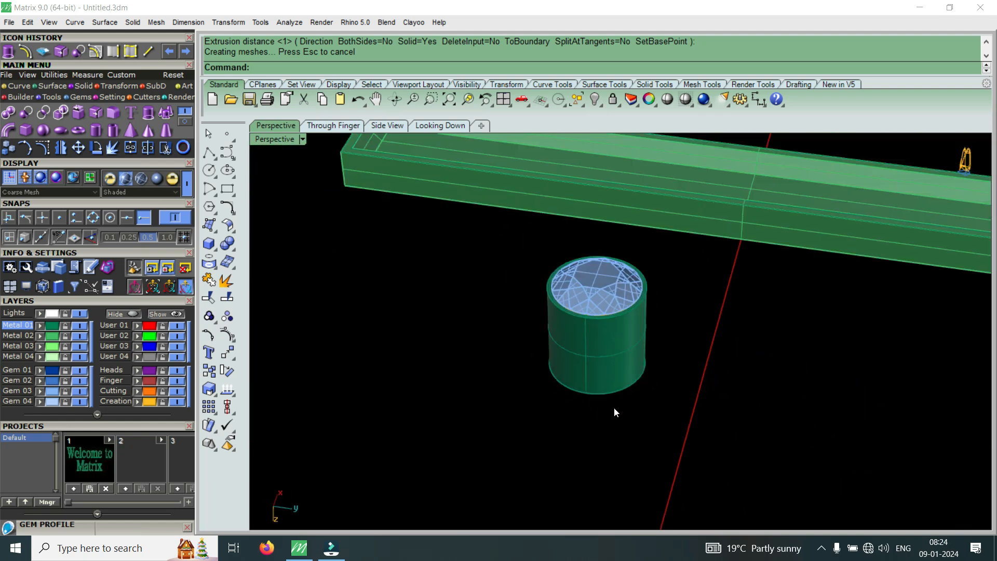
scroll(614, 412, down, 2)
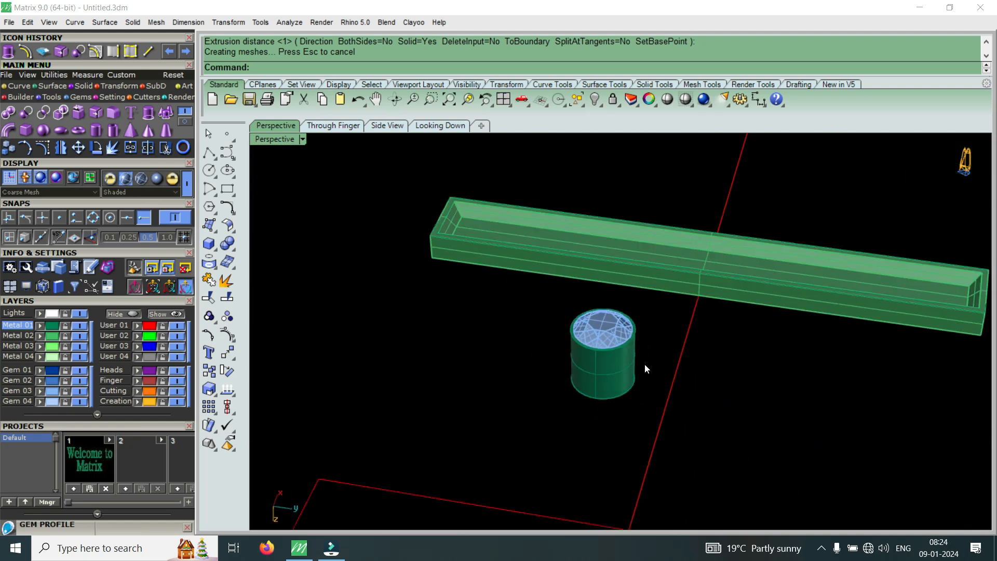
right_drag(619, 365, 680, 416)
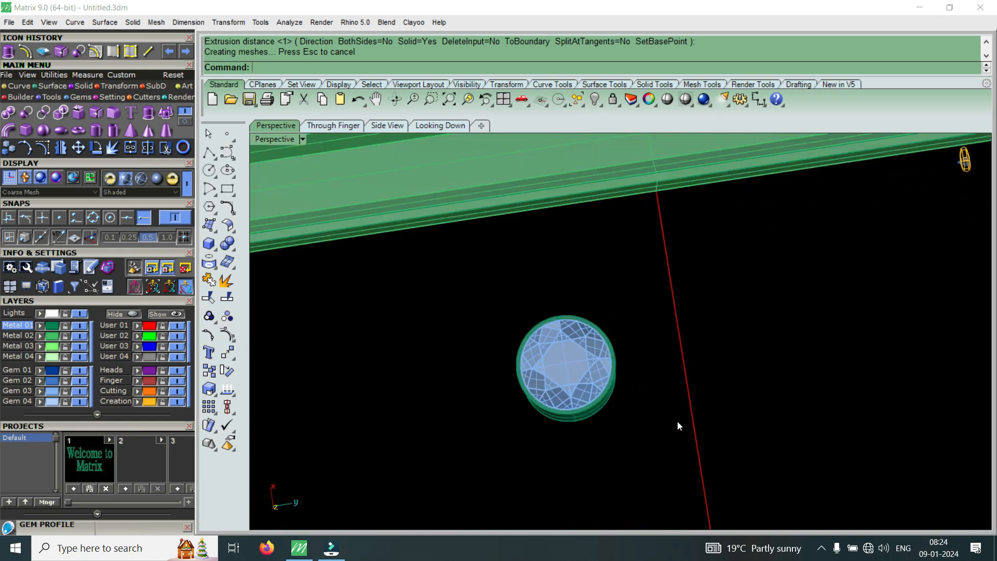
scroll(674, 422, down, 2)
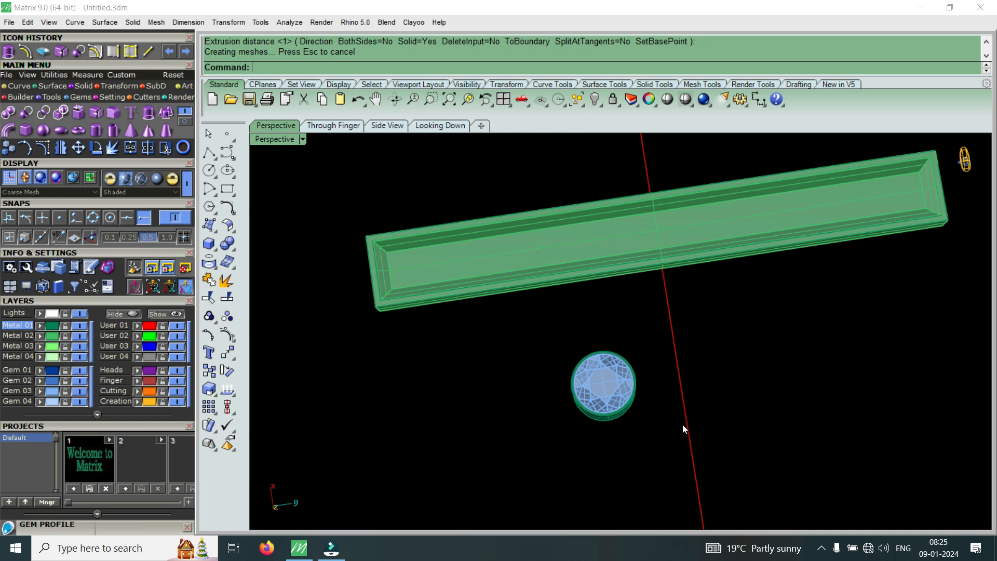
right_drag(632, 411, 591, 410)
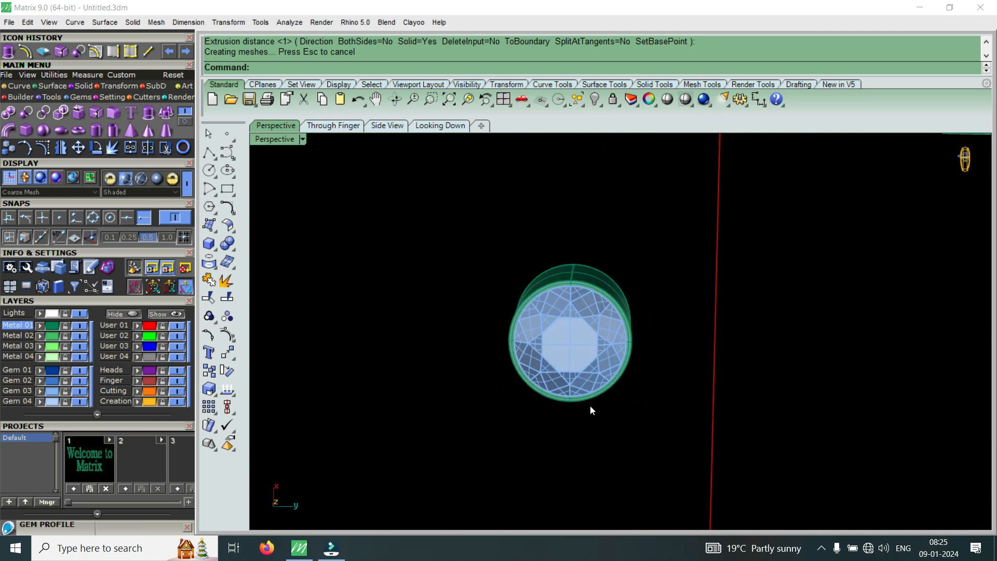
scroll(591, 410, down, 5)
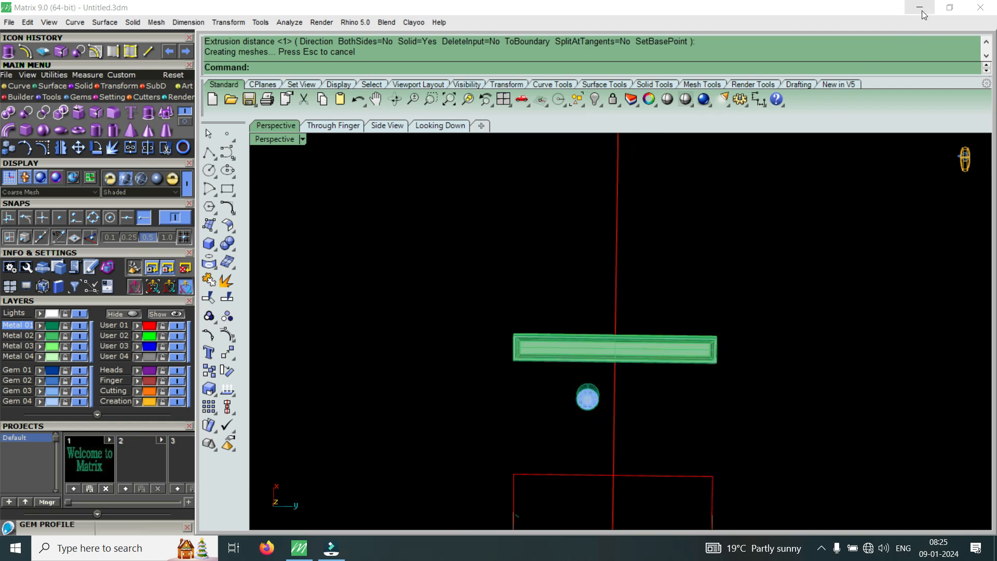